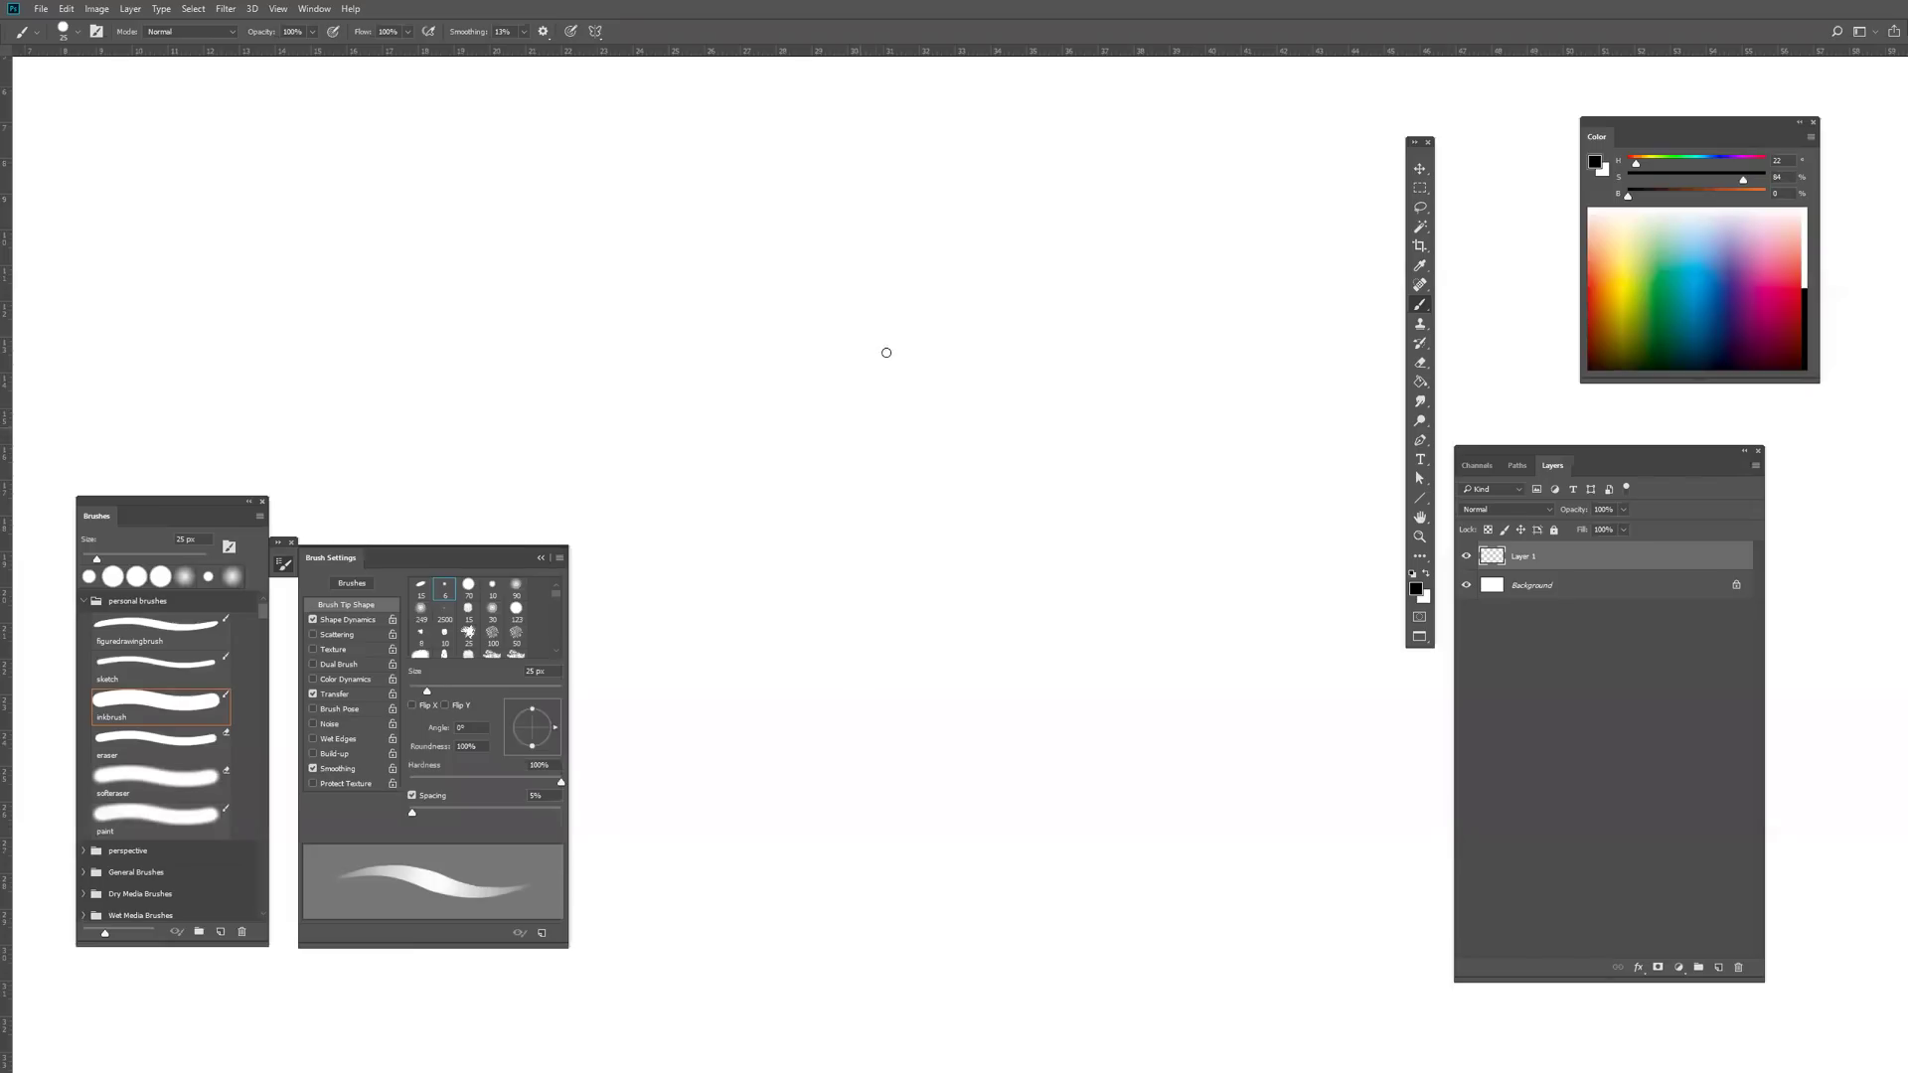
# Step: Sketch a rough eyeball circle with the brush and nudge it into place
pyautogui.press('p')
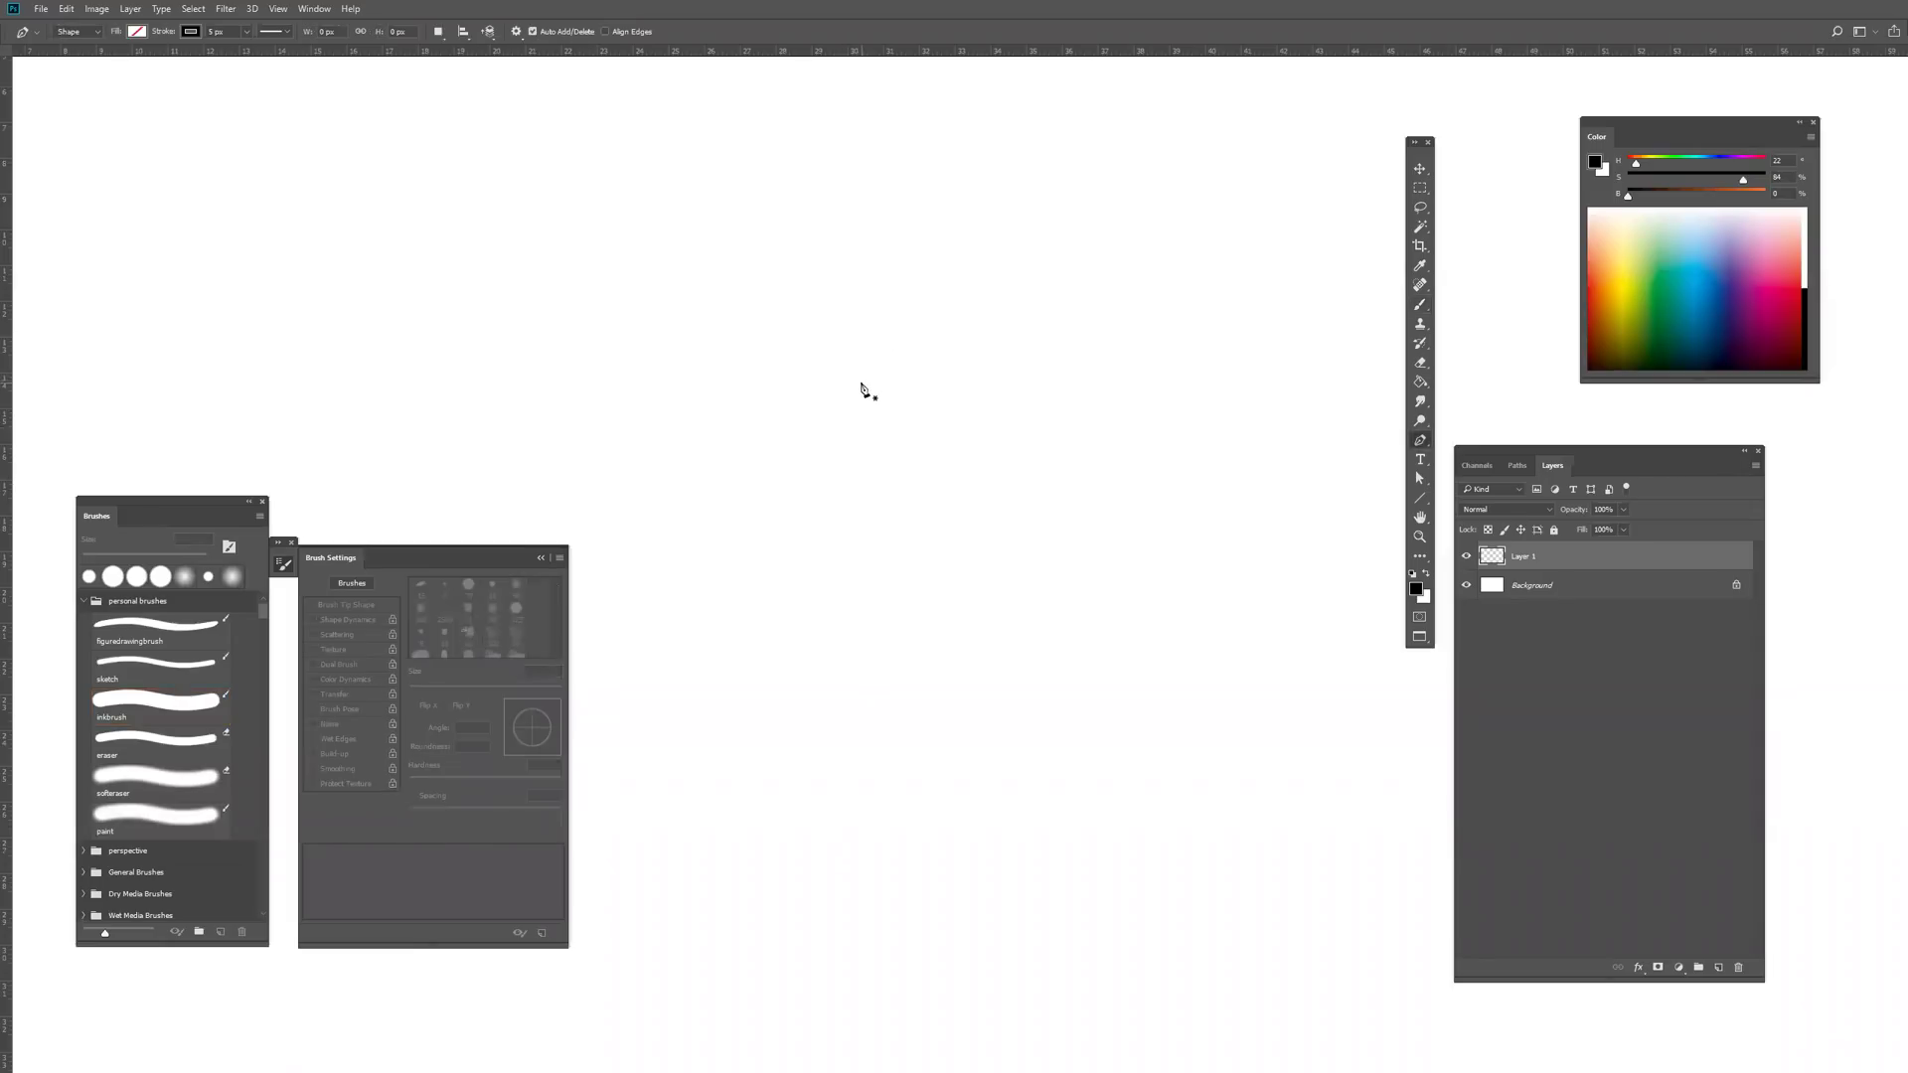
pyautogui.press('b')
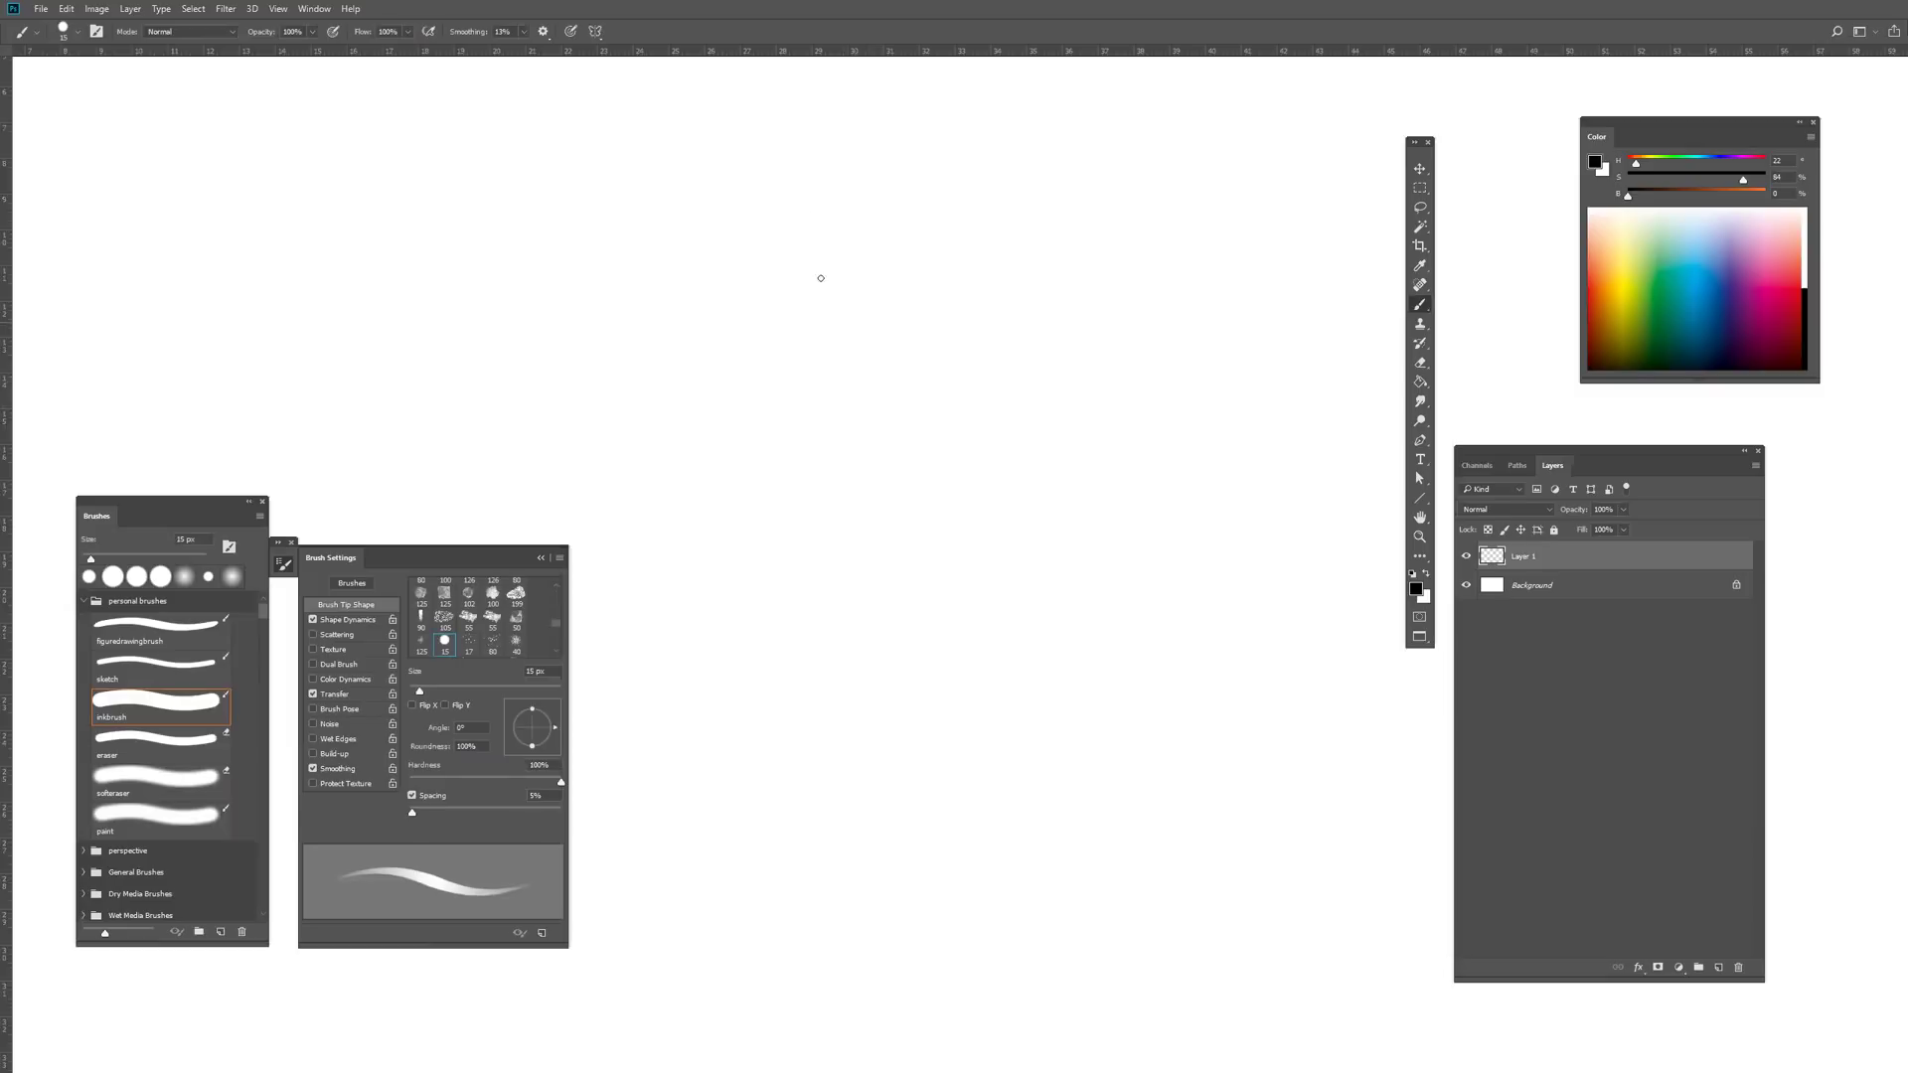
pyautogui.moveTo(775, 346); pyautogui.dragTo(709, 425)
pyautogui.moveTo(788, 337)
pyautogui.mouseDown()
pyautogui.moveTo(698, 477)
pyautogui.moveTo(895, 702)
pyautogui.moveTo(1149, 478)
pyautogui.moveTo(761, 358)
pyautogui.moveTo(814, 313)
pyautogui.moveTo(1044, 329)
pyautogui.moveTo(1141, 507)
pyautogui.moveTo(1015, 678)
pyautogui.moveTo(767, 641)
pyautogui.moveTo(701, 514)
pyautogui.moveTo(1105, 530)
pyautogui.mouseUp()
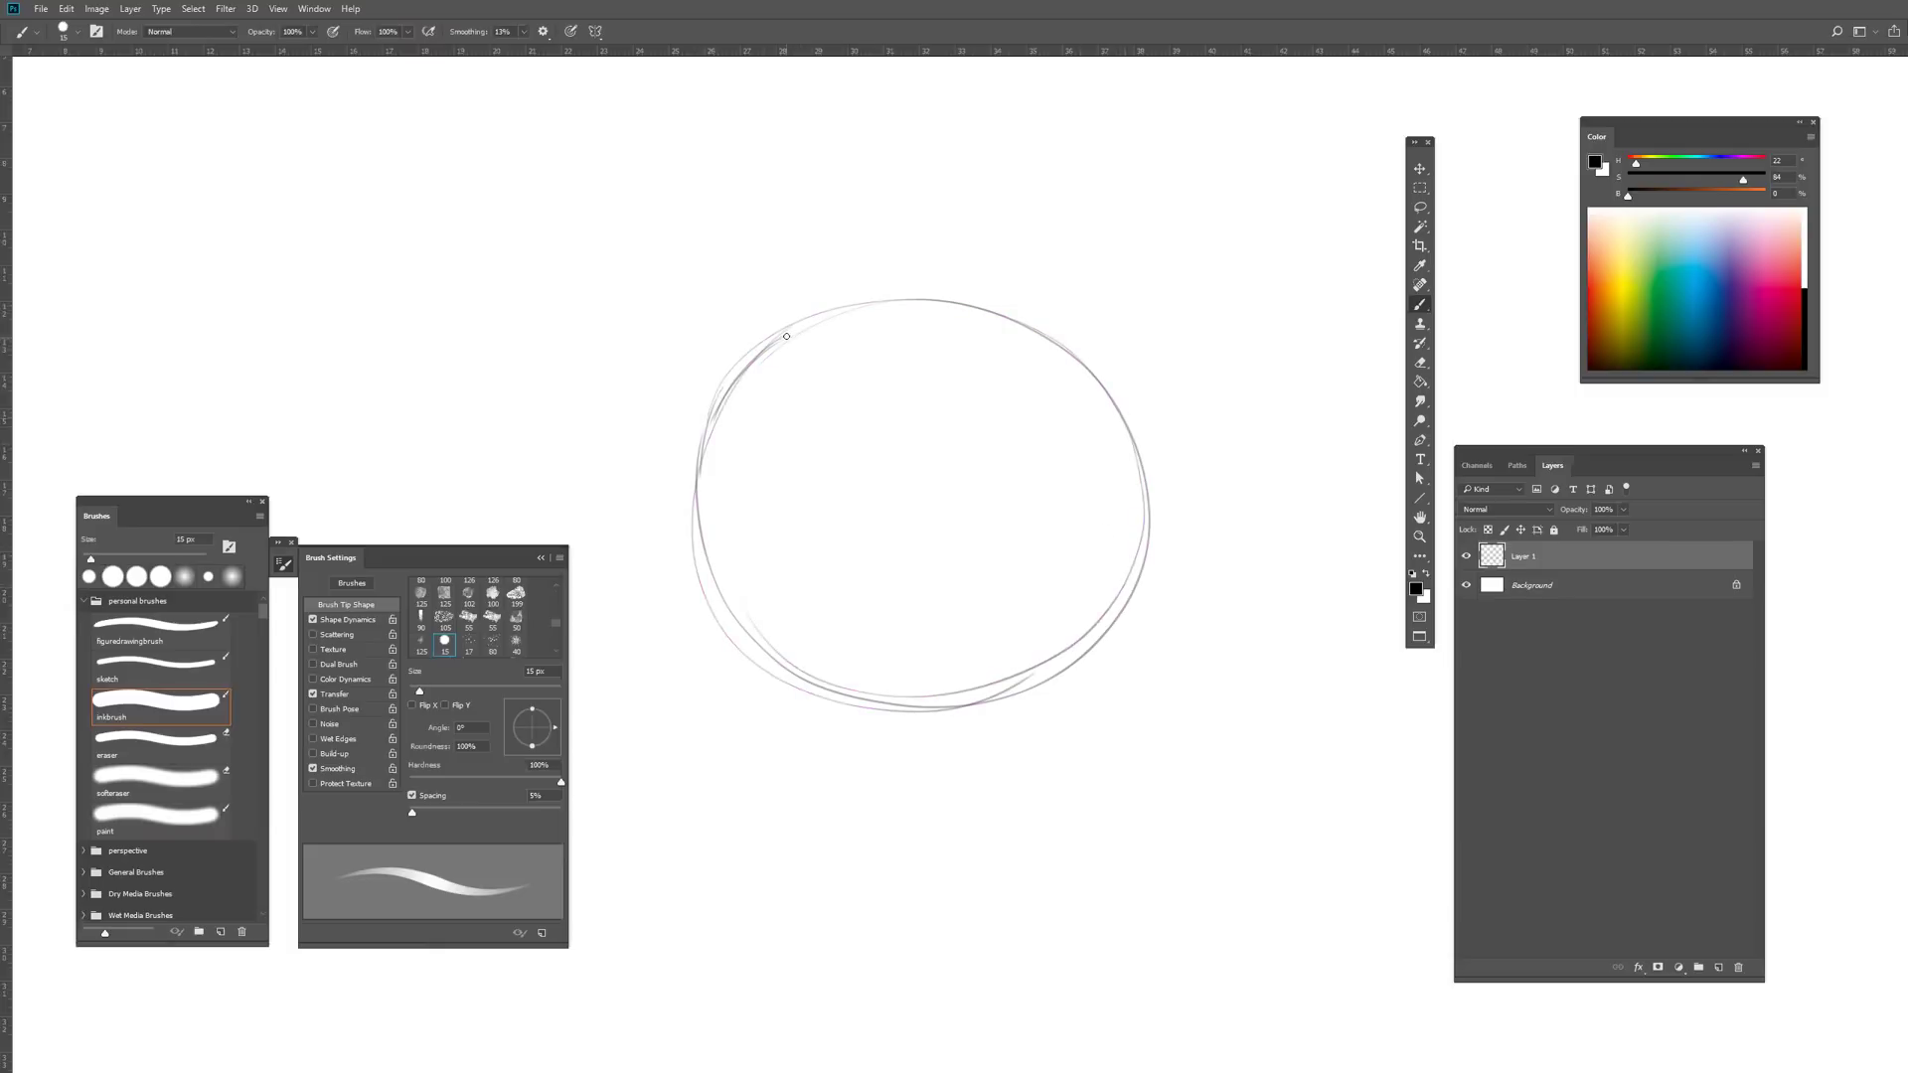
pyautogui.moveTo(786, 335)
pyautogui.mouseDown()
pyautogui.moveTo(909, 296)
pyautogui.moveTo(1028, 320)
pyautogui.moveTo(1111, 387)
pyautogui.moveTo(1142, 513)
pyautogui.moveTo(1095, 634)
pyautogui.mouseUp()
pyautogui.moveTo(1020, 308); pyautogui.dragTo(1044, 319)
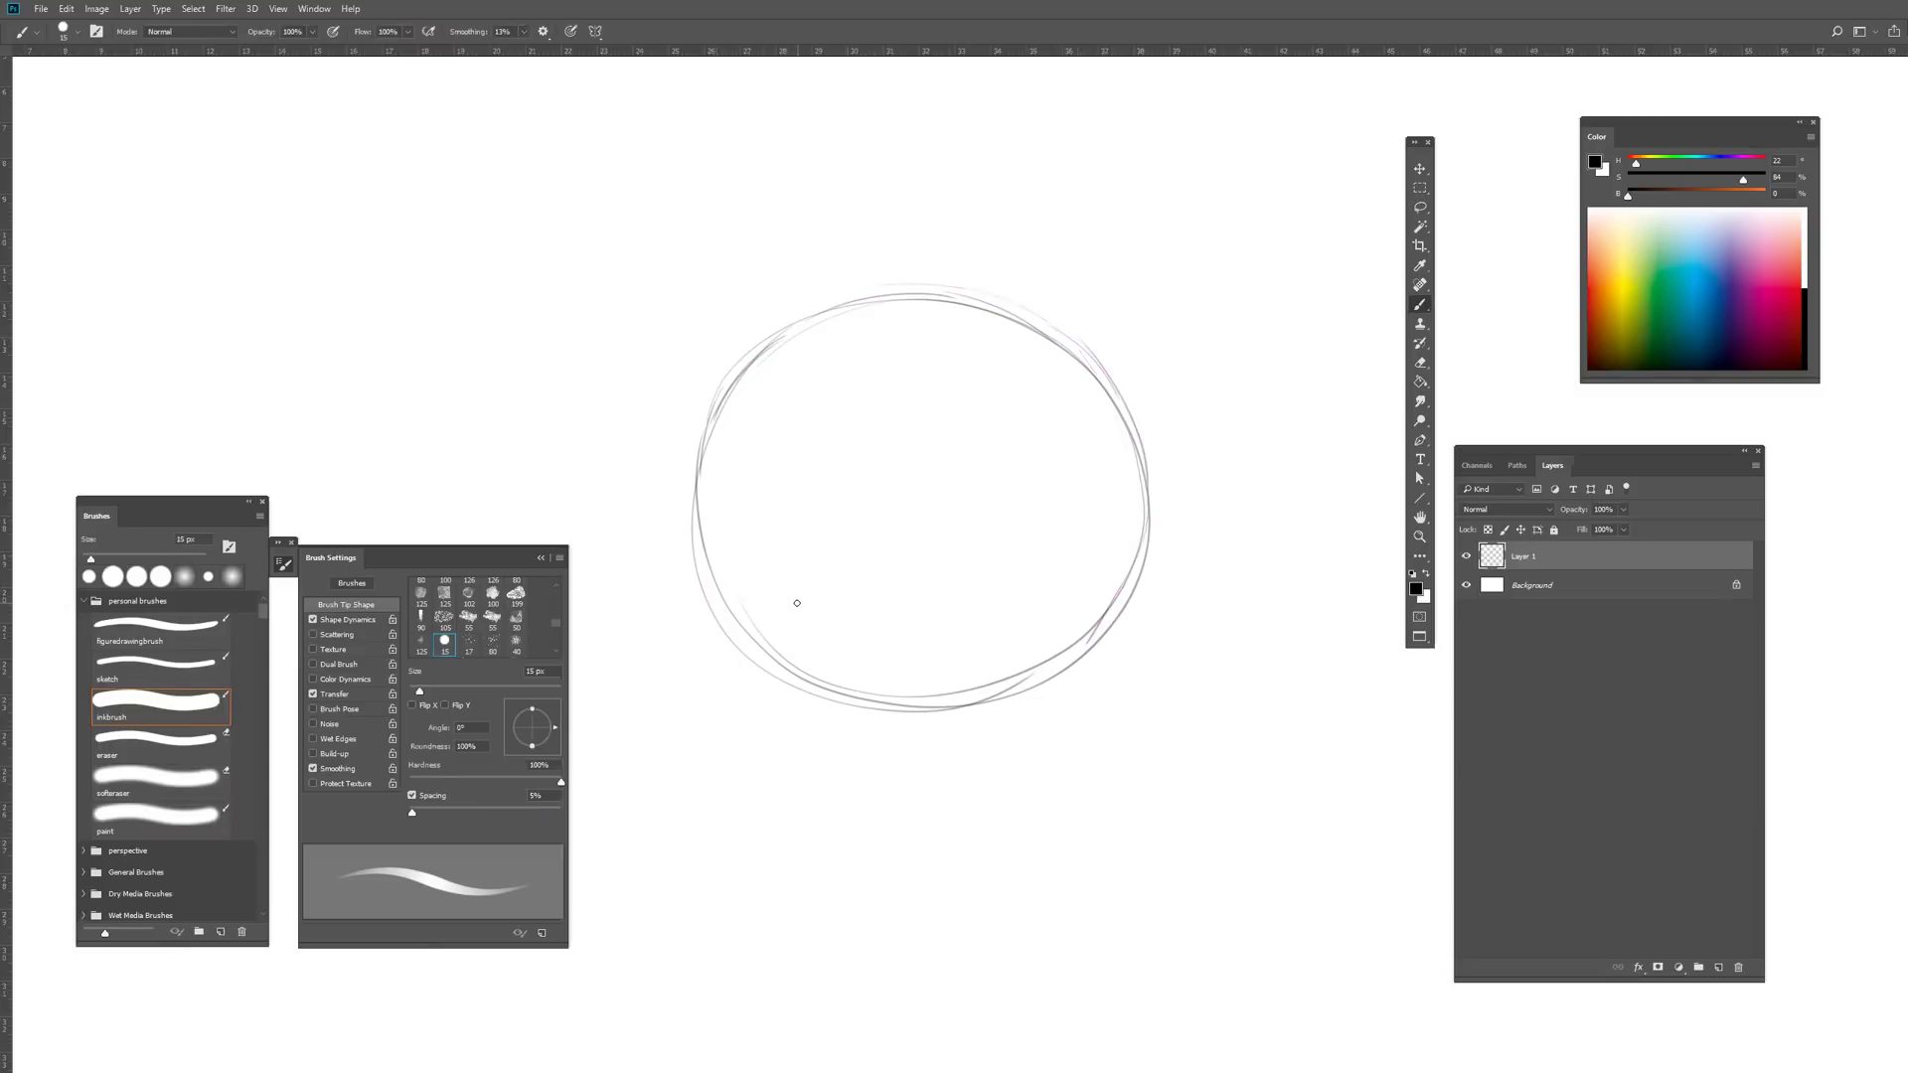
pyautogui.moveTo(1051, 559); pyautogui.dragTo(1067, 575)
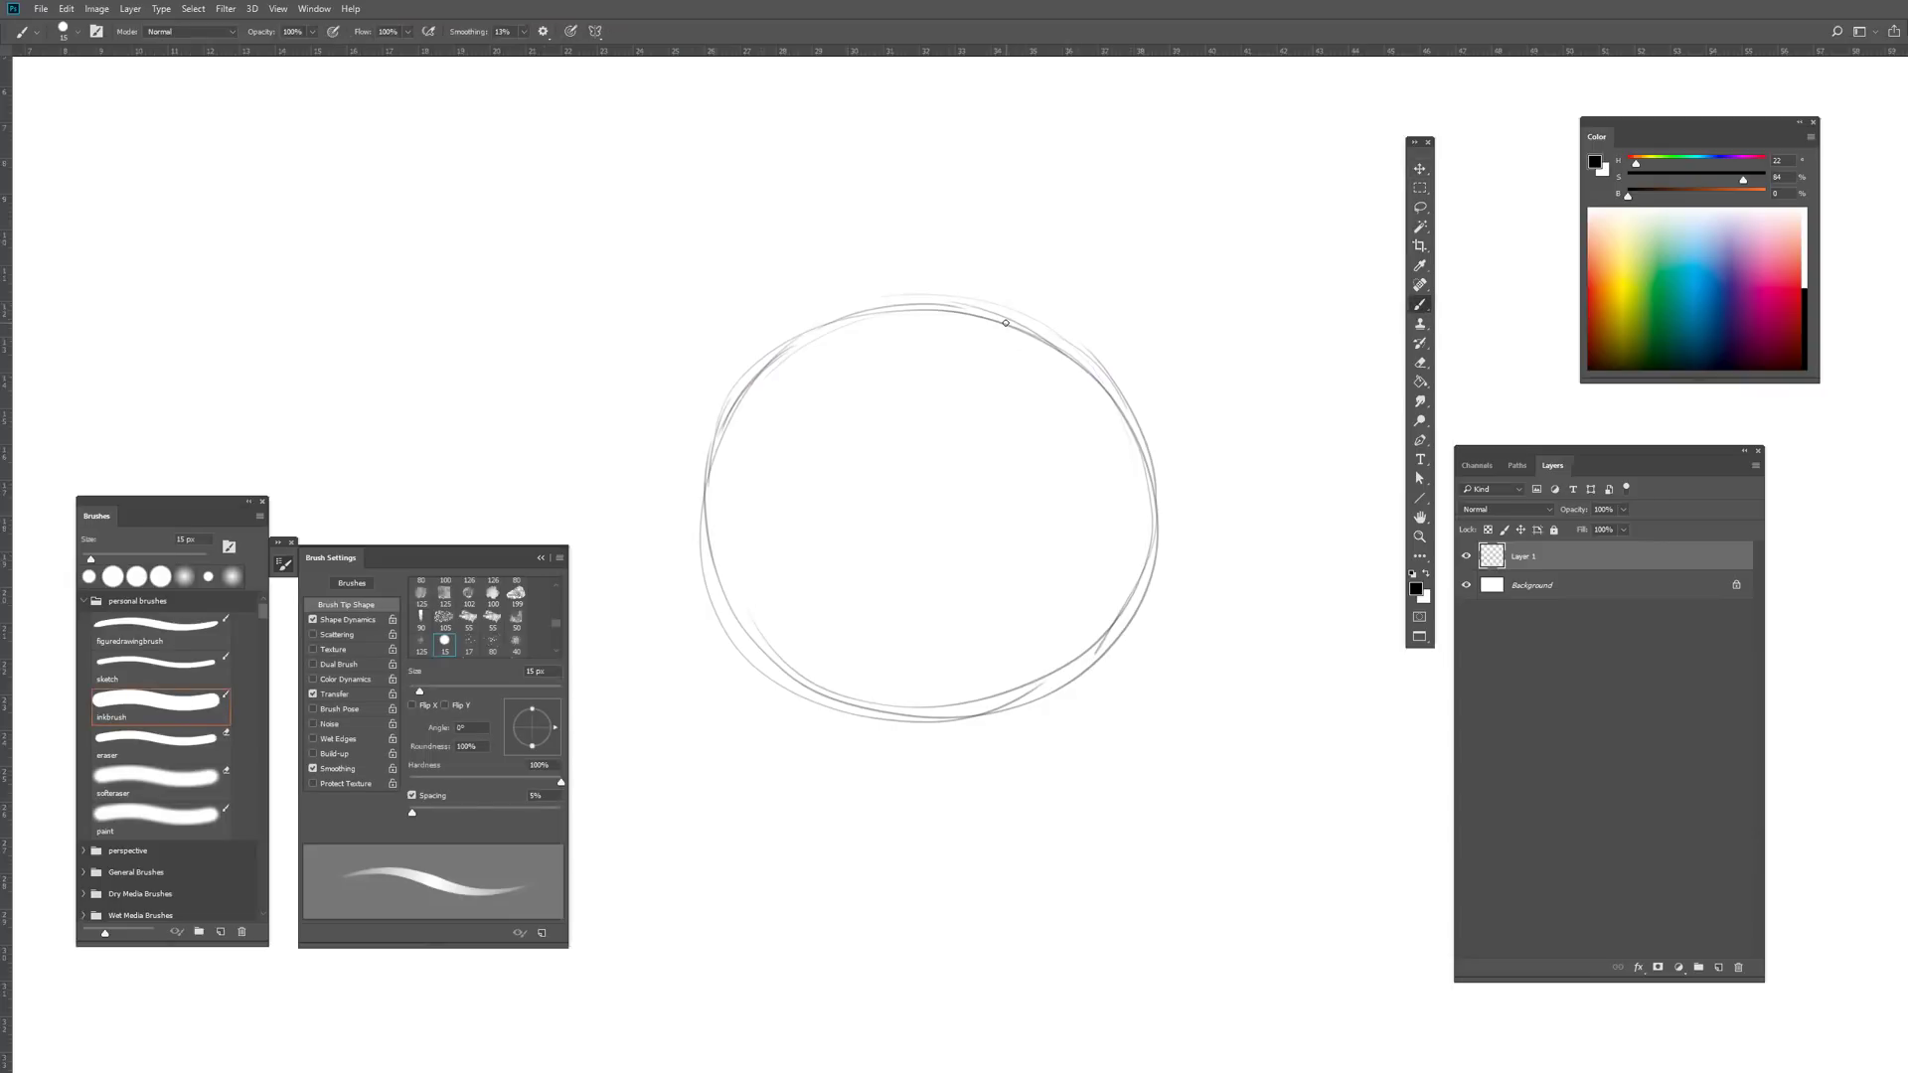
pyautogui.moveTo(1147, 465); pyautogui.dragTo(1138, 489)
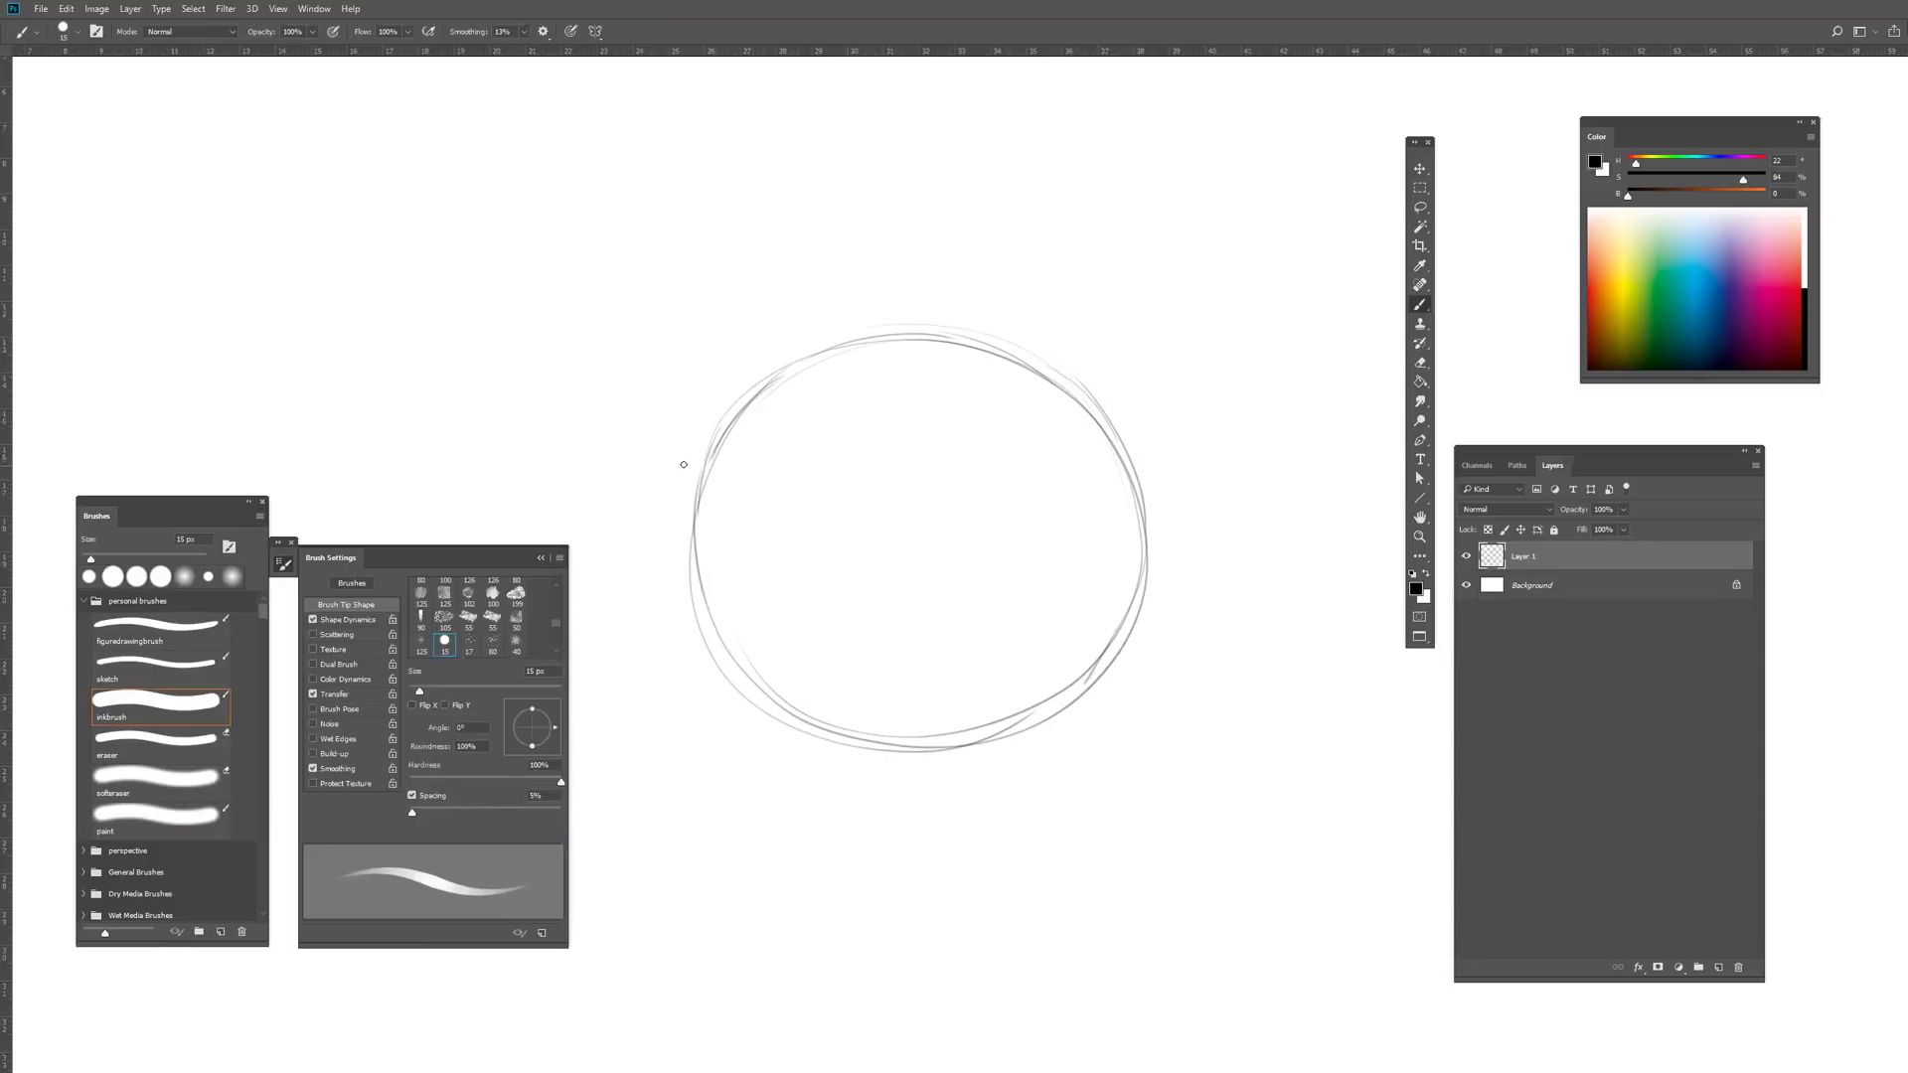
# Step: Sketch a guideline, the upper and lower eyelid curves, the iris and the lid crease
pyautogui.moveTo(679, 477)
pyautogui.mouseDown()
pyautogui.moveTo(702, 500)
pyautogui.moveTo(842, 507)
pyautogui.moveTo(970, 492)
pyautogui.moveTo(1072, 549)
pyautogui.moveTo(1140, 627)
pyautogui.mouseUp()
pyautogui.moveTo(1098, 560); pyautogui.dragTo(988, 501)
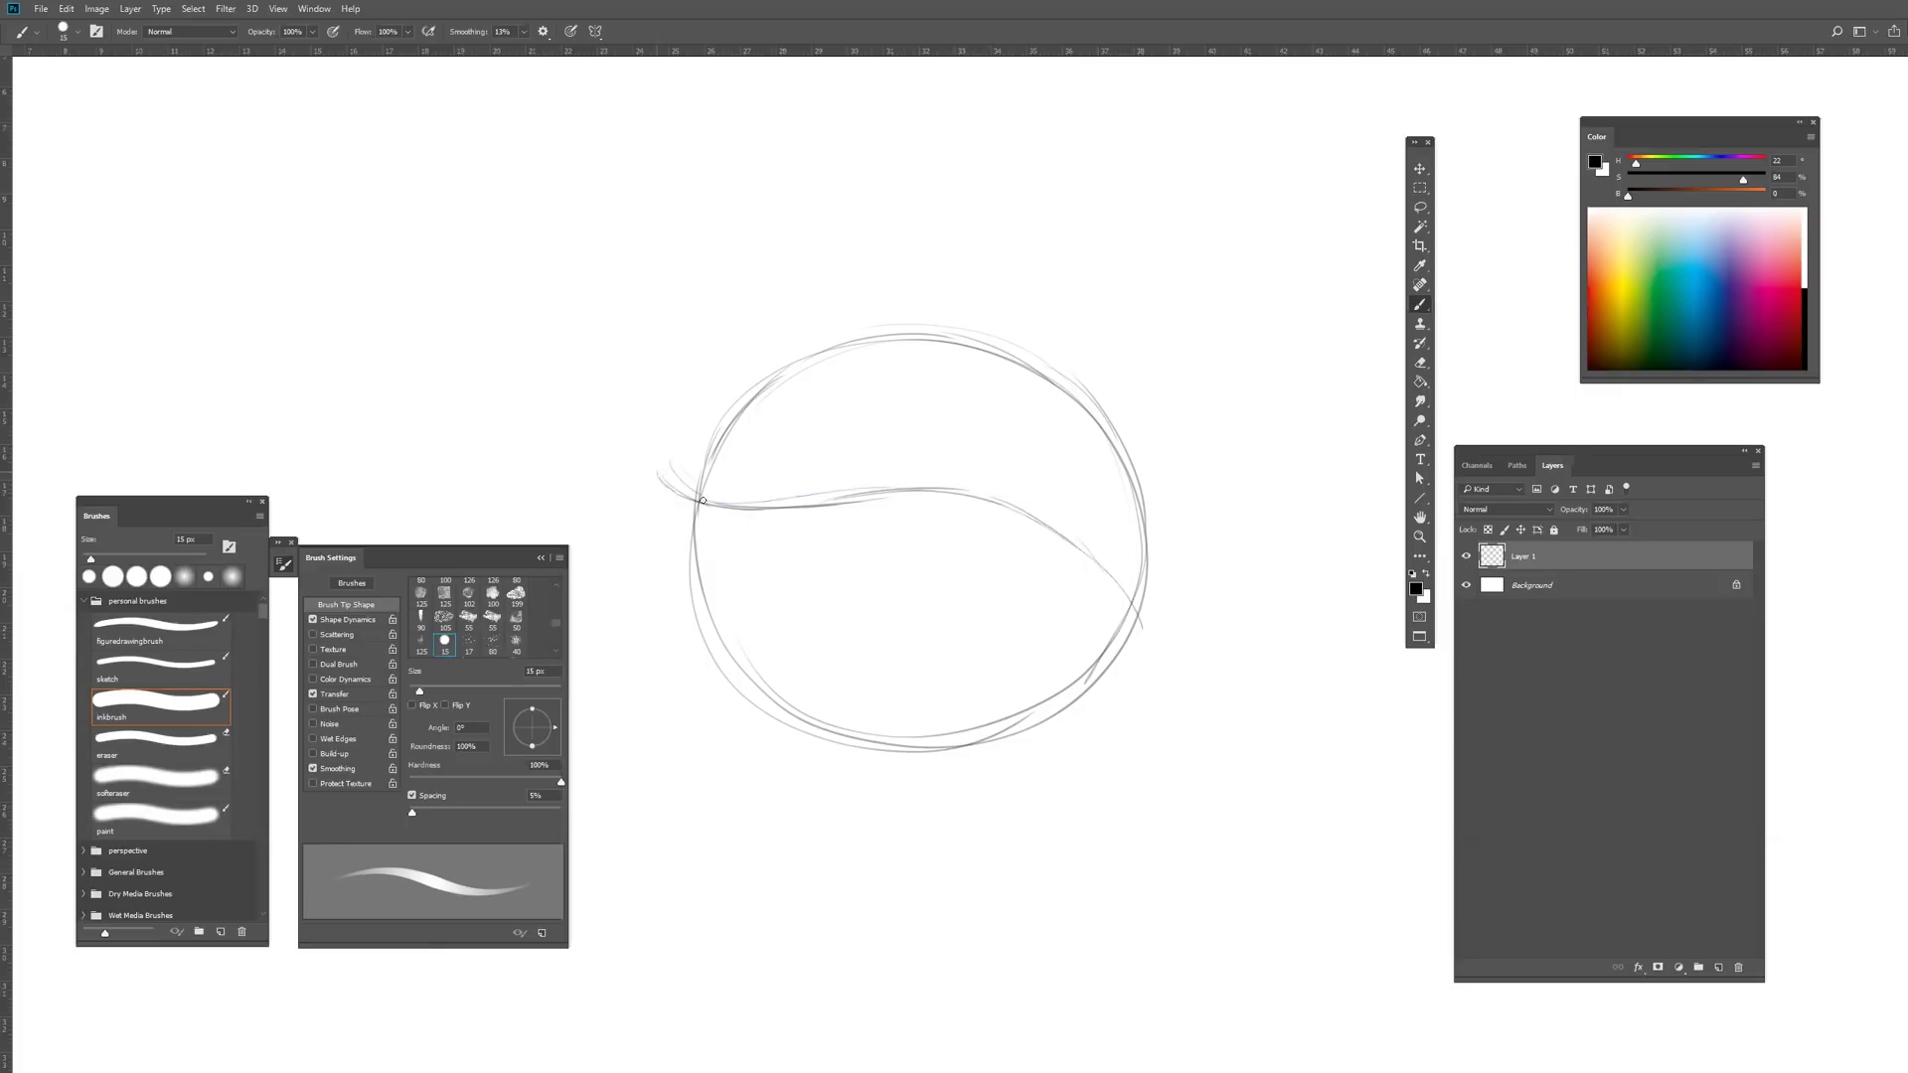
pyautogui.moveTo(655, 474); pyautogui.dragTo(819, 498)
pyautogui.moveTo(820, 497)
pyautogui.mouseDown()
pyautogui.moveTo(978, 492)
pyautogui.moveTo(1140, 634)
pyautogui.moveTo(924, 489)
pyautogui.mouseUp()
pyautogui.moveTo(740, 599)
pyautogui.mouseDown()
pyautogui.moveTo(872, 664)
pyautogui.moveTo(1145, 636)
pyautogui.moveTo(855, 665)
pyautogui.moveTo(694, 507)
pyautogui.mouseUp()
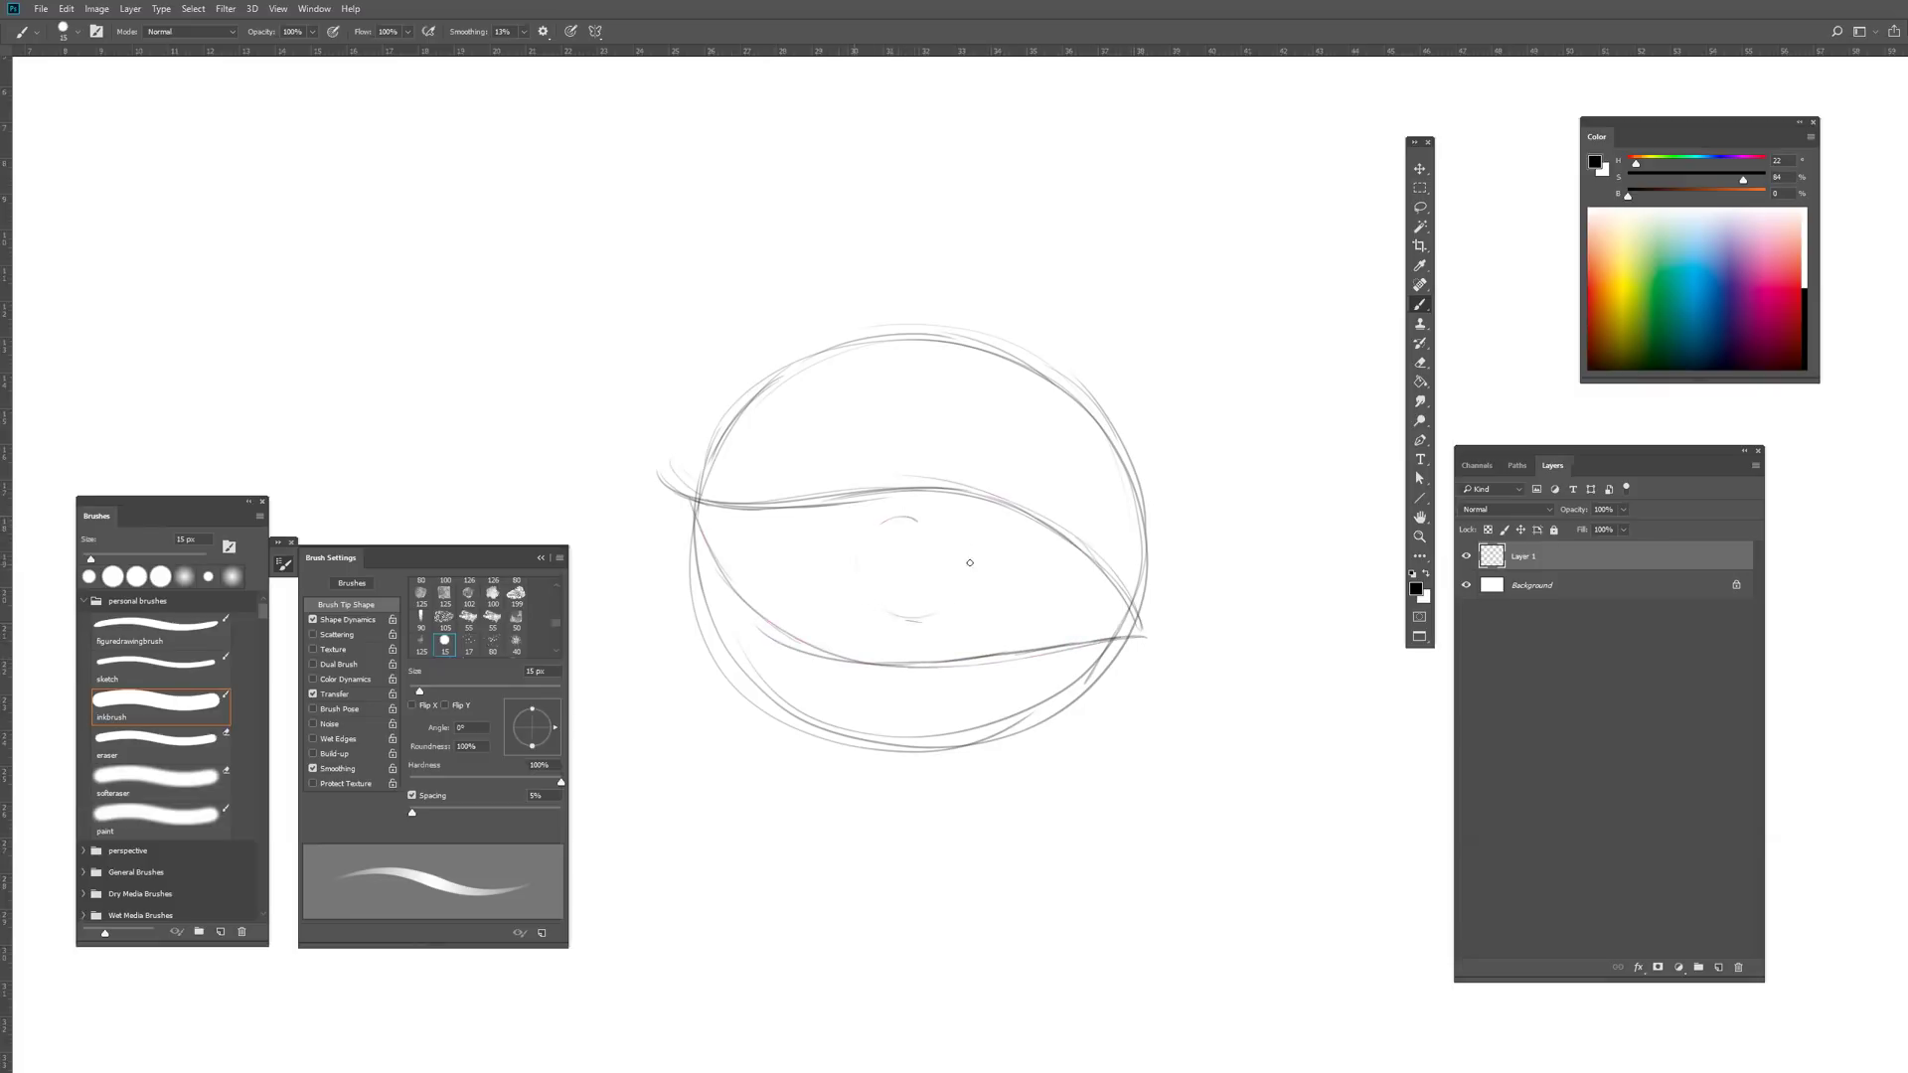
pyautogui.moveTo(970, 564)
pyautogui.mouseDown()
pyautogui.moveTo(880, 605)
pyautogui.moveTo(953, 530)
pyautogui.moveTo(858, 574)
pyautogui.moveTo(869, 602)
pyautogui.moveTo(925, 618)
pyautogui.mouseUp()
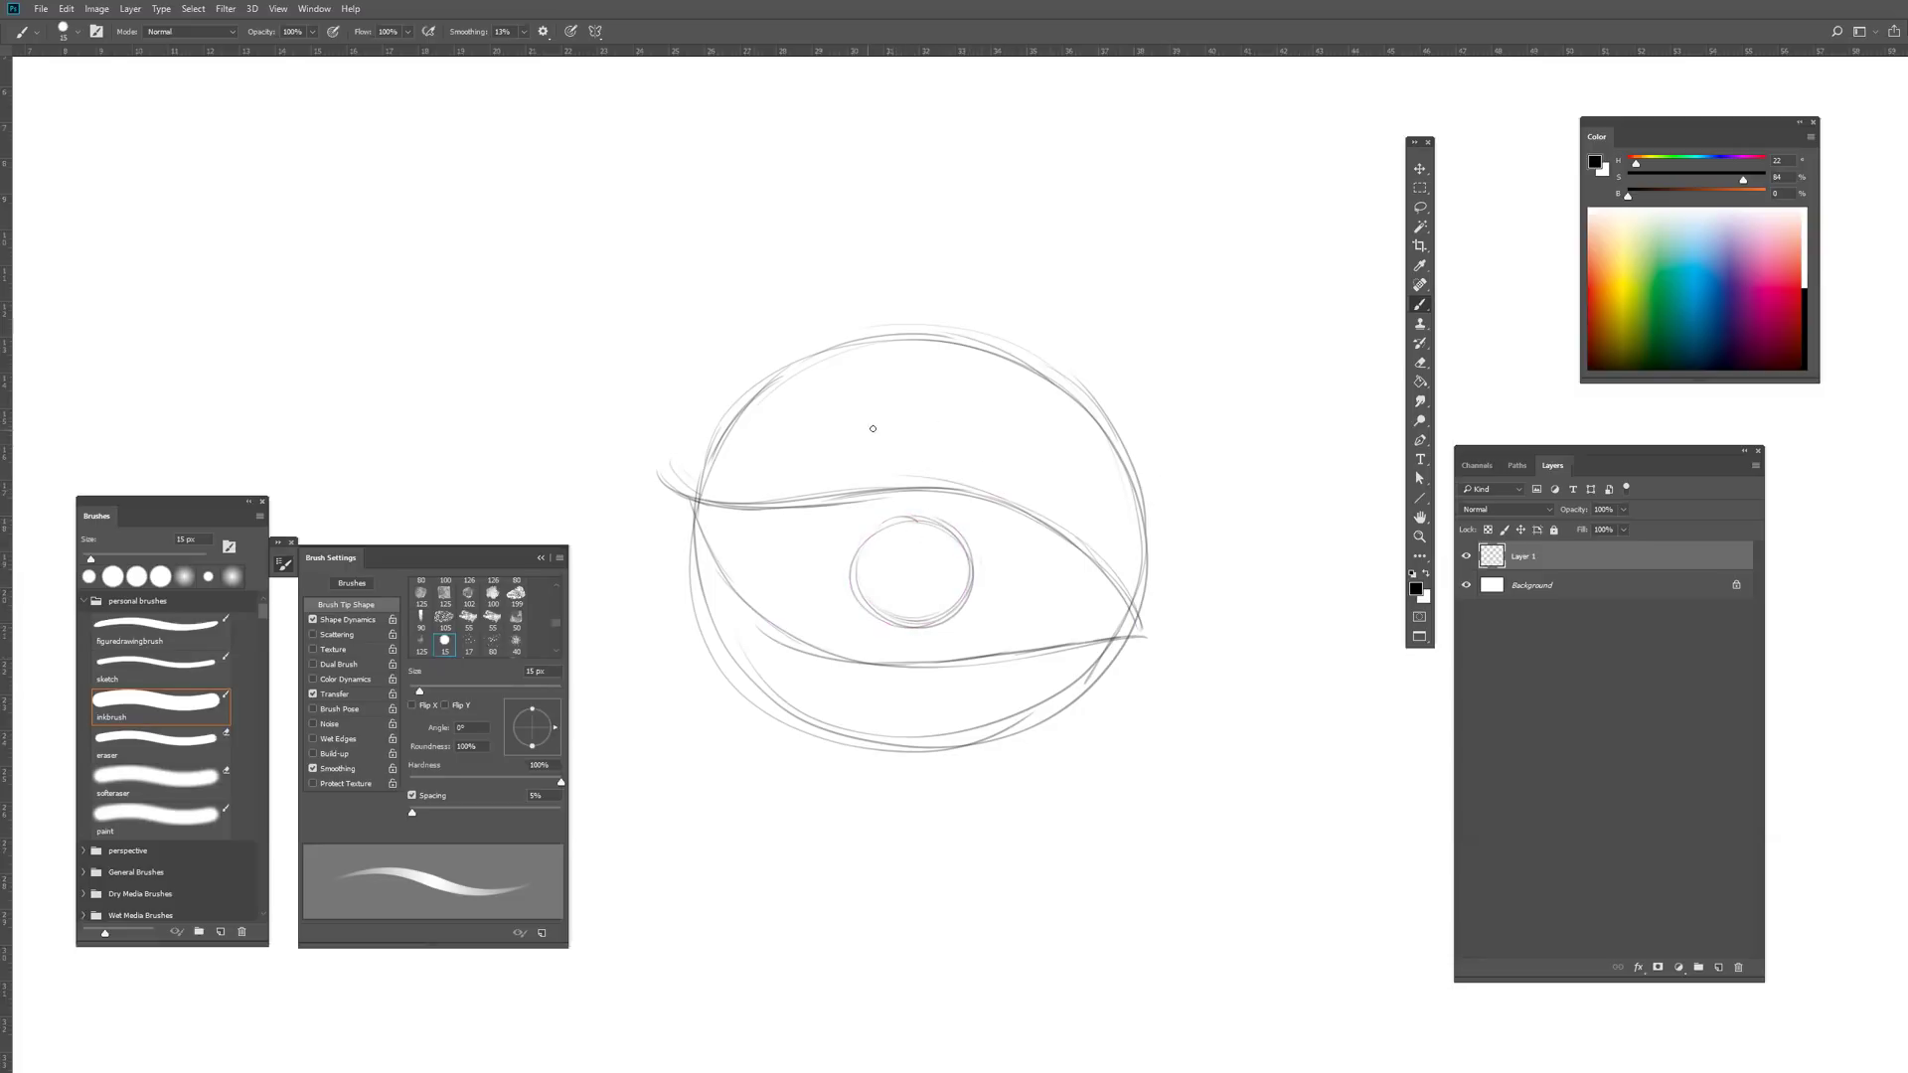
pyautogui.moveTo(894, 427)
pyautogui.mouseDown()
pyautogui.moveTo(1044, 447)
pyautogui.moveTo(1186, 533)
pyautogui.moveTo(1198, 568)
pyautogui.mouseUp()
pyautogui.moveTo(916, 723)
pyautogui.mouseDown()
pyautogui.moveTo(1157, 689)
pyautogui.moveTo(1143, 709)
pyautogui.mouseUp()
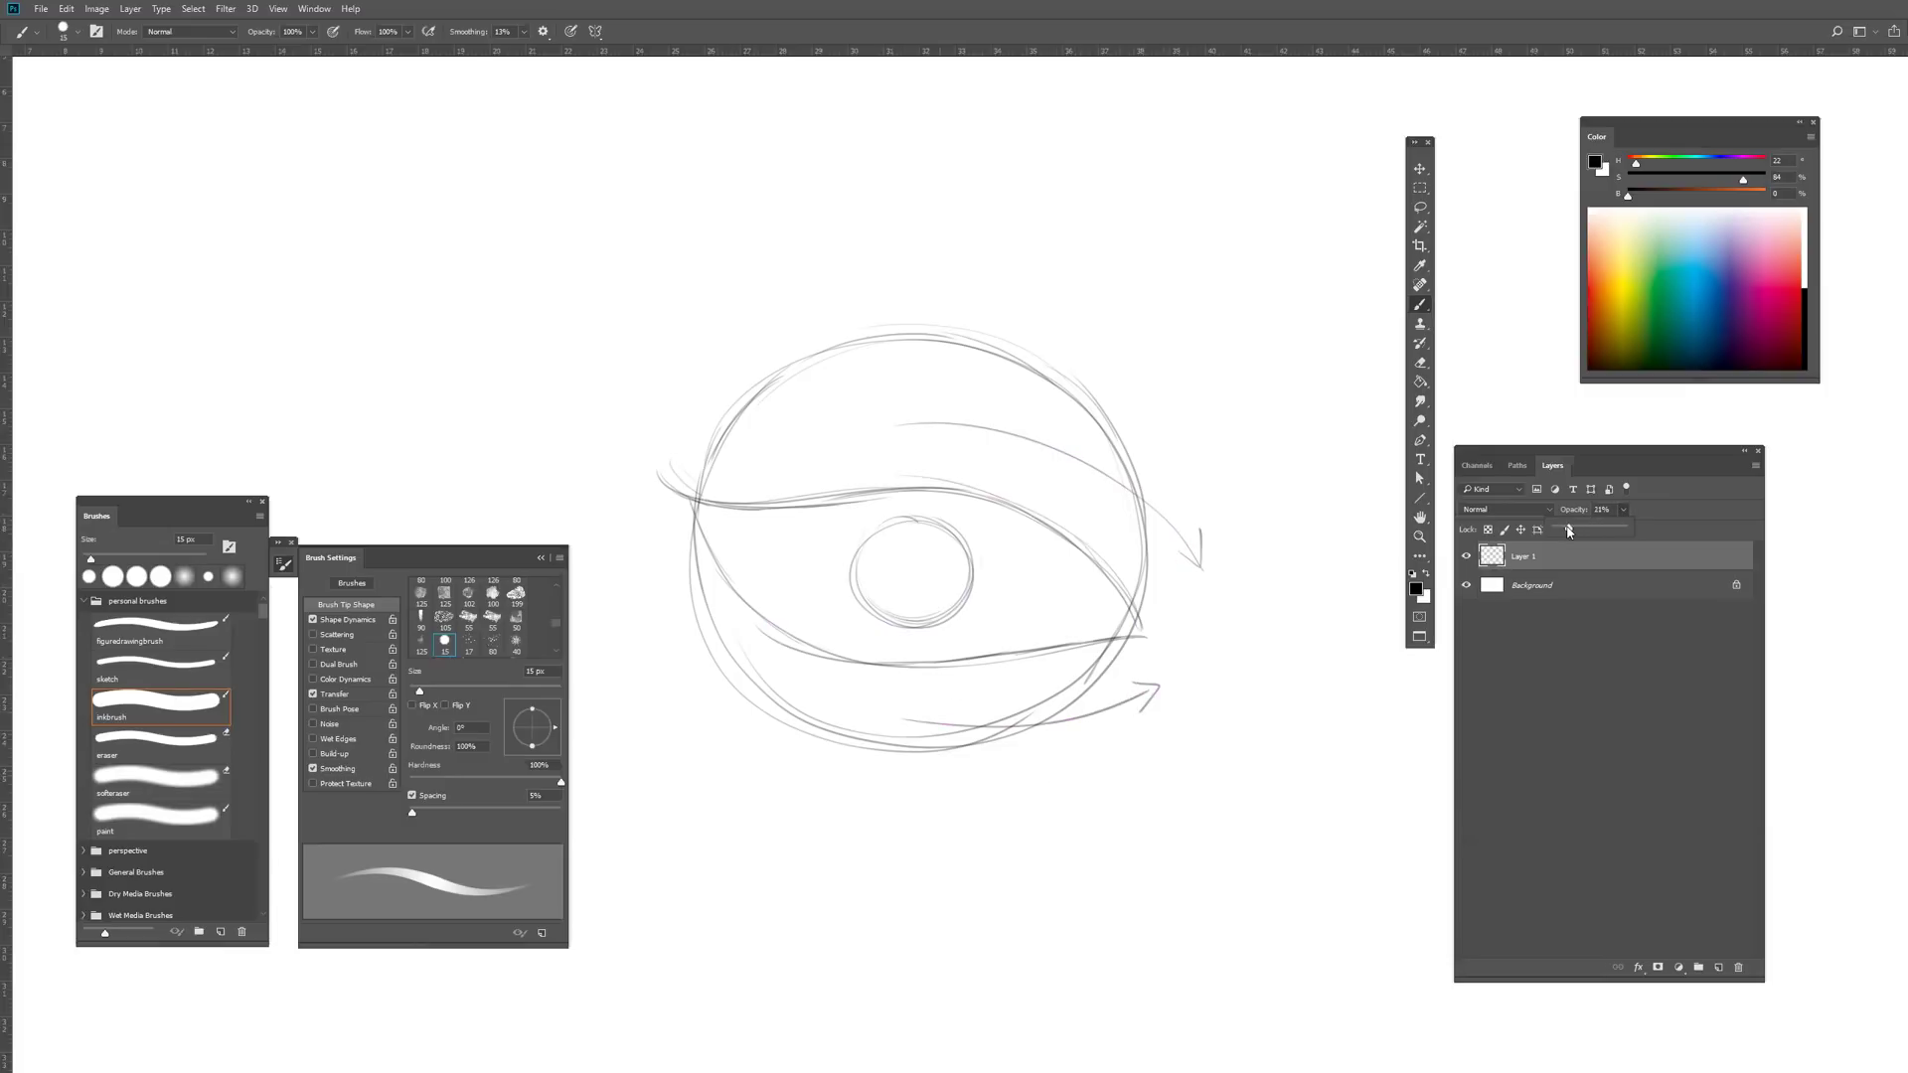
# Step: Lower Layer 1's opacity and add a new layer above it
pyautogui.click(1568, 529)
pyautogui.click(1717, 968)
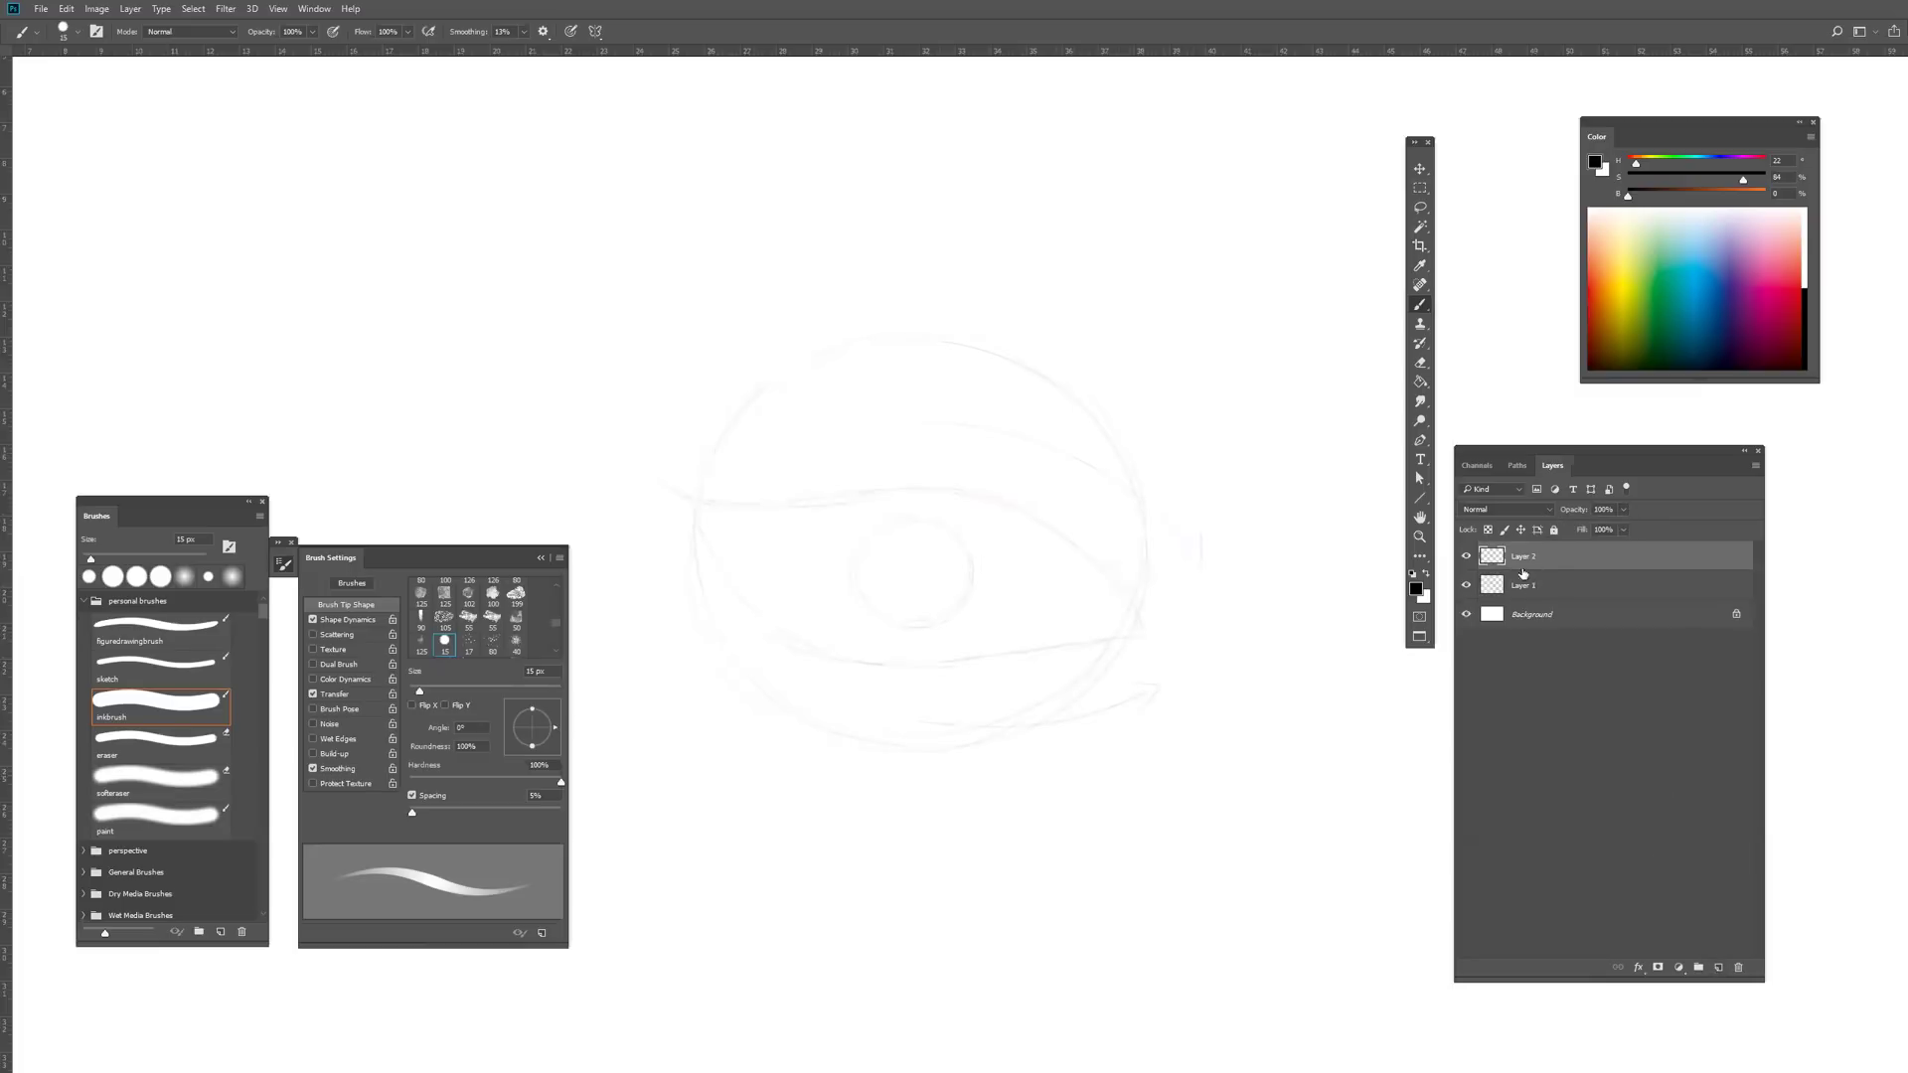
pyautogui.keyDown('ctrl'); pyautogui.click(1523, 583); pyautogui.keyUp('ctrl')
pyautogui.hotkey('ctrl', 'e')
# Step: Ink the upper and lower eyelid curves over the sketch
pyautogui.moveTo(684, 491)
pyautogui.mouseDown()
pyautogui.moveTo(1029, 512)
pyautogui.moveTo(1124, 594)
pyautogui.mouseUp()
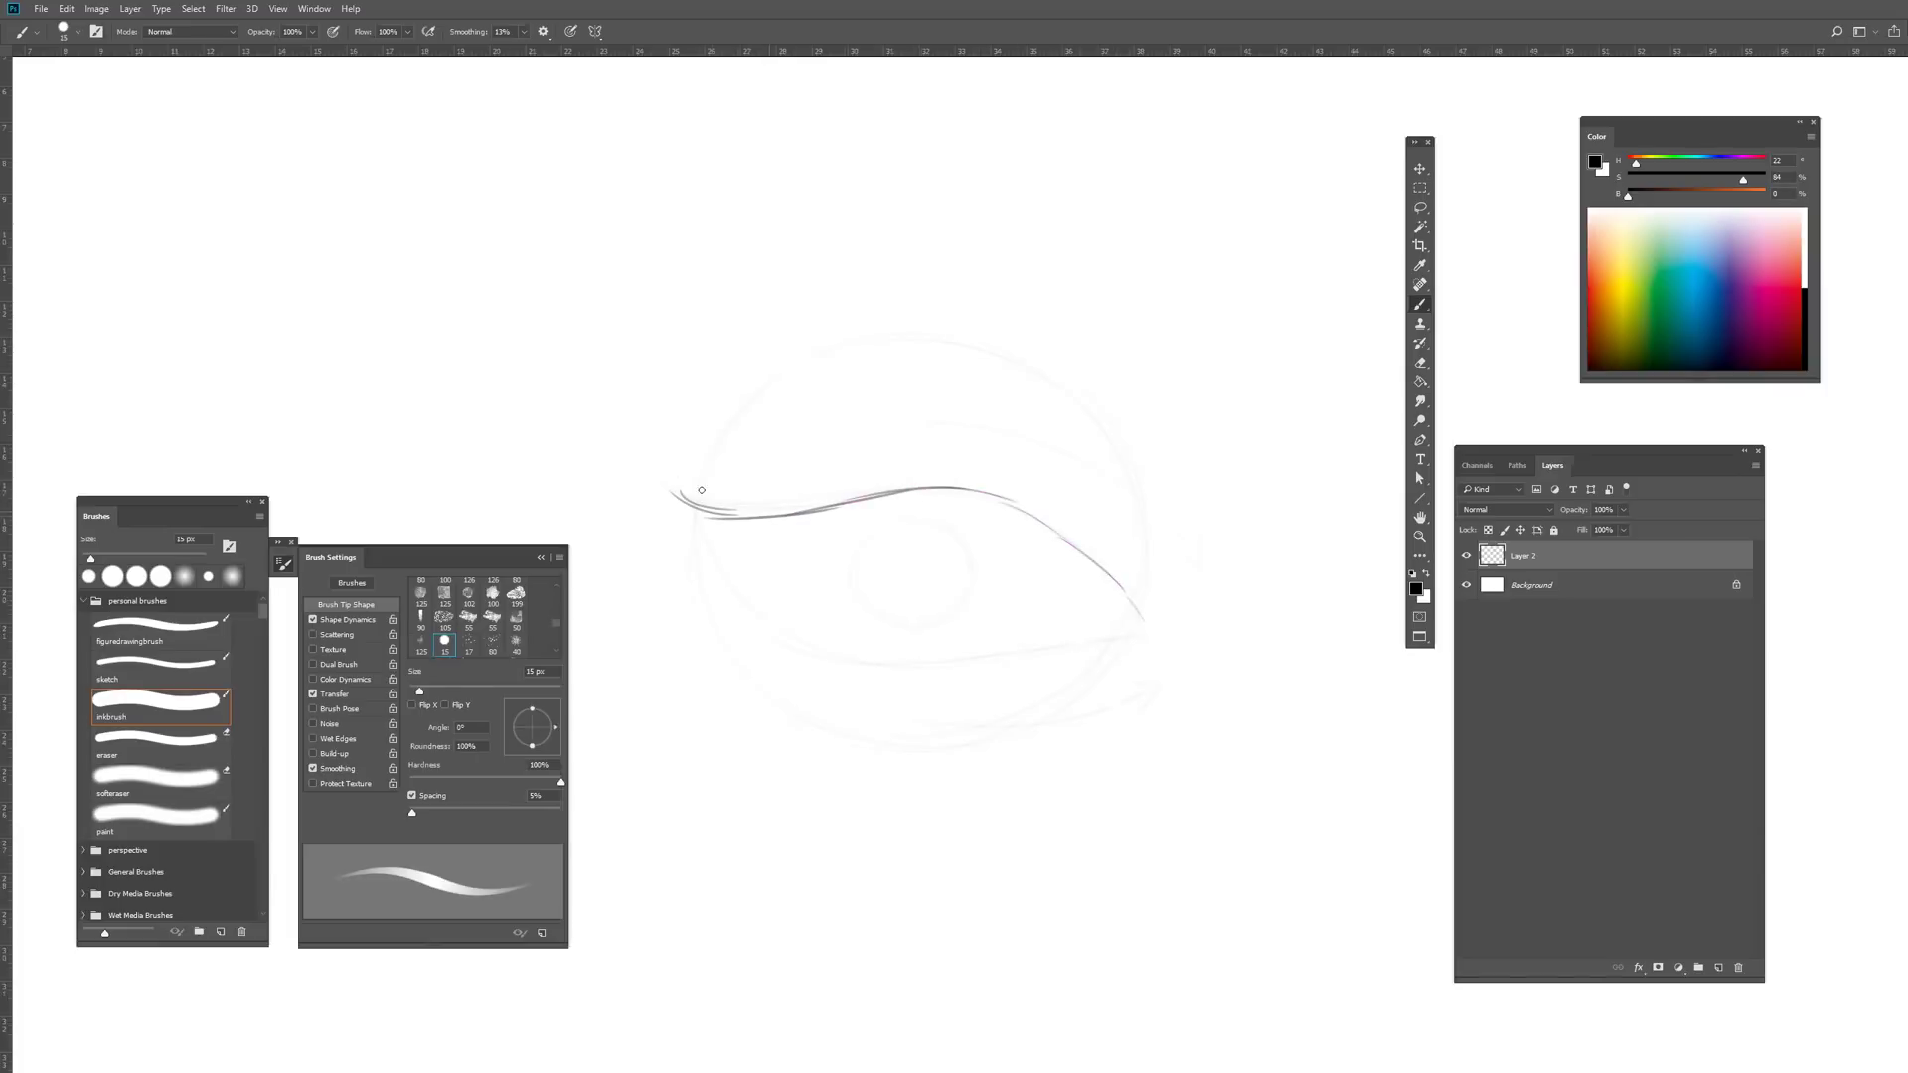
pyautogui.moveTo(668, 473)
pyautogui.mouseDown()
pyautogui.moveTo(920, 467)
pyautogui.moveTo(1025, 489)
pyautogui.moveTo(1147, 634)
pyautogui.mouseUp()
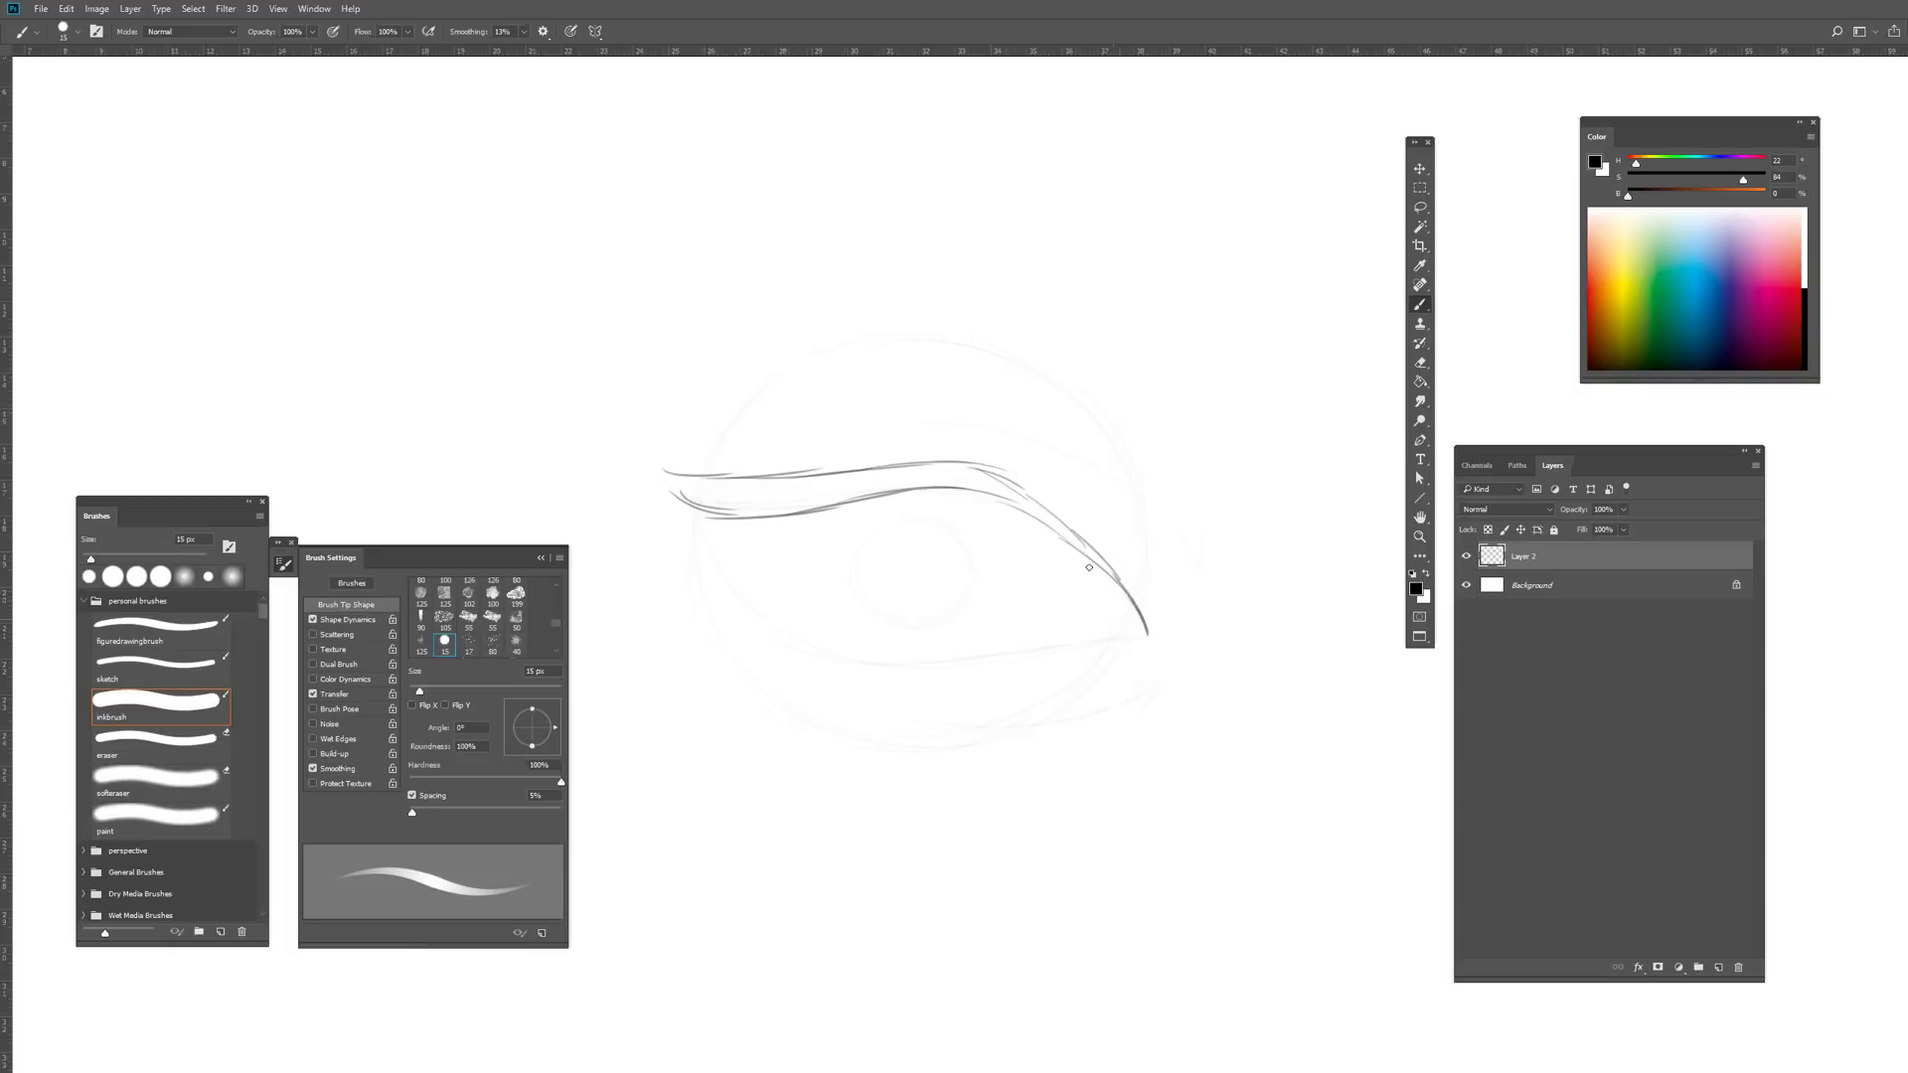
pyautogui.moveTo(700, 533)
pyautogui.mouseDown()
pyautogui.moveTo(790, 643)
pyautogui.moveTo(879, 675)
pyautogui.moveTo(1139, 638)
pyautogui.mouseUp()
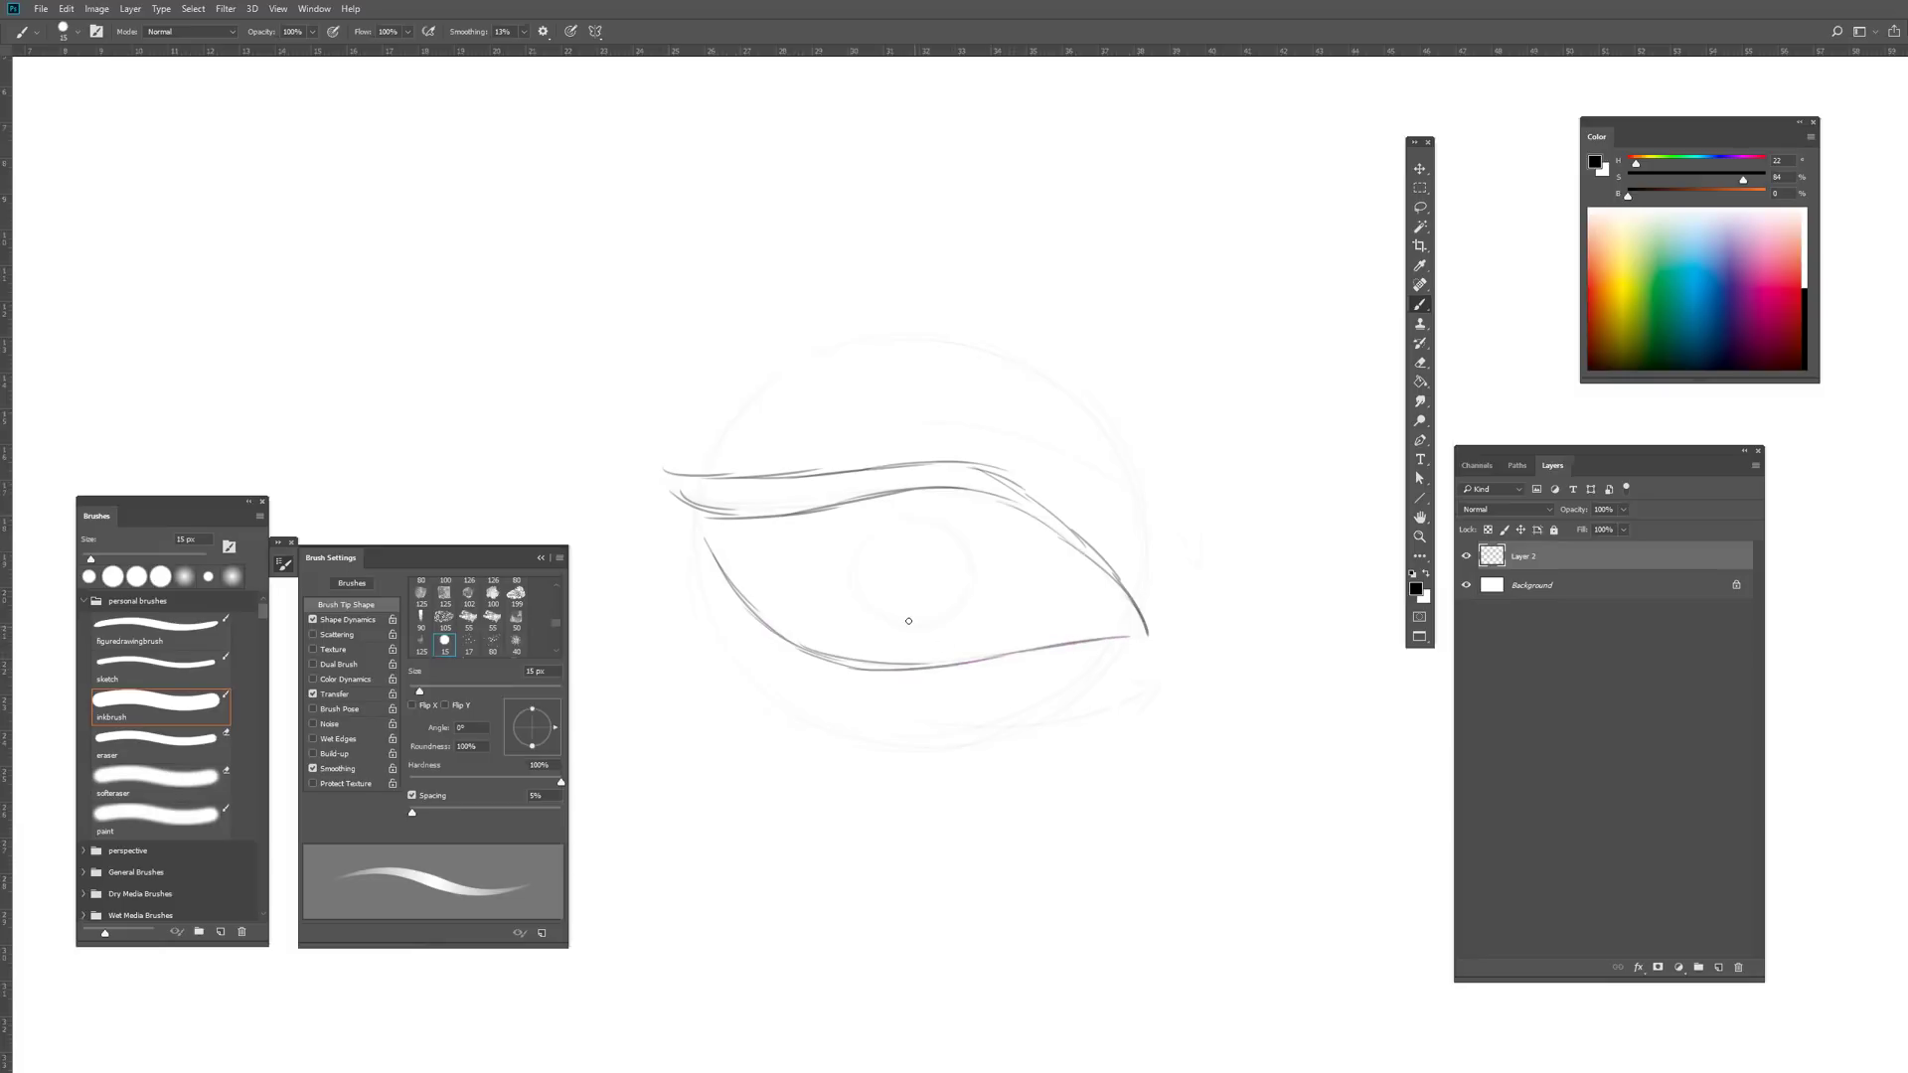
pyautogui.moveTo(703, 546)
pyautogui.mouseDown()
pyautogui.moveTo(787, 651)
pyautogui.moveTo(874, 672)
pyautogui.mouseUp()
# Step: Ink the inner and outer iris circles and darken their edges
pyautogui.moveTo(923, 522)
pyautogui.mouseDown()
pyautogui.moveTo(858, 554)
pyautogui.moveTo(939, 617)
pyautogui.moveTo(966, 536)
pyautogui.moveTo(911, 509)
pyautogui.moveTo(939, 617)
pyautogui.moveTo(858, 531)
pyautogui.moveTo(824, 612)
pyautogui.moveTo(892, 653)
pyautogui.moveTo(957, 649)
pyautogui.moveTo(1000, 612)
pyautogui.mouseUp()
pyautogui.moveTo(1008, 524)
pyautogui.mouseDown()
pyautogui.moveTo(1008, 584)
pyautogui.moveTo(953, 644)
pyautogui.moveTo(824, 582)
pyautogui.moveTo(924, 647)
pyautogui.mouseUp()
pyautogui.moveTo(924, 647); pyautogui.dragTo(1017, 519)
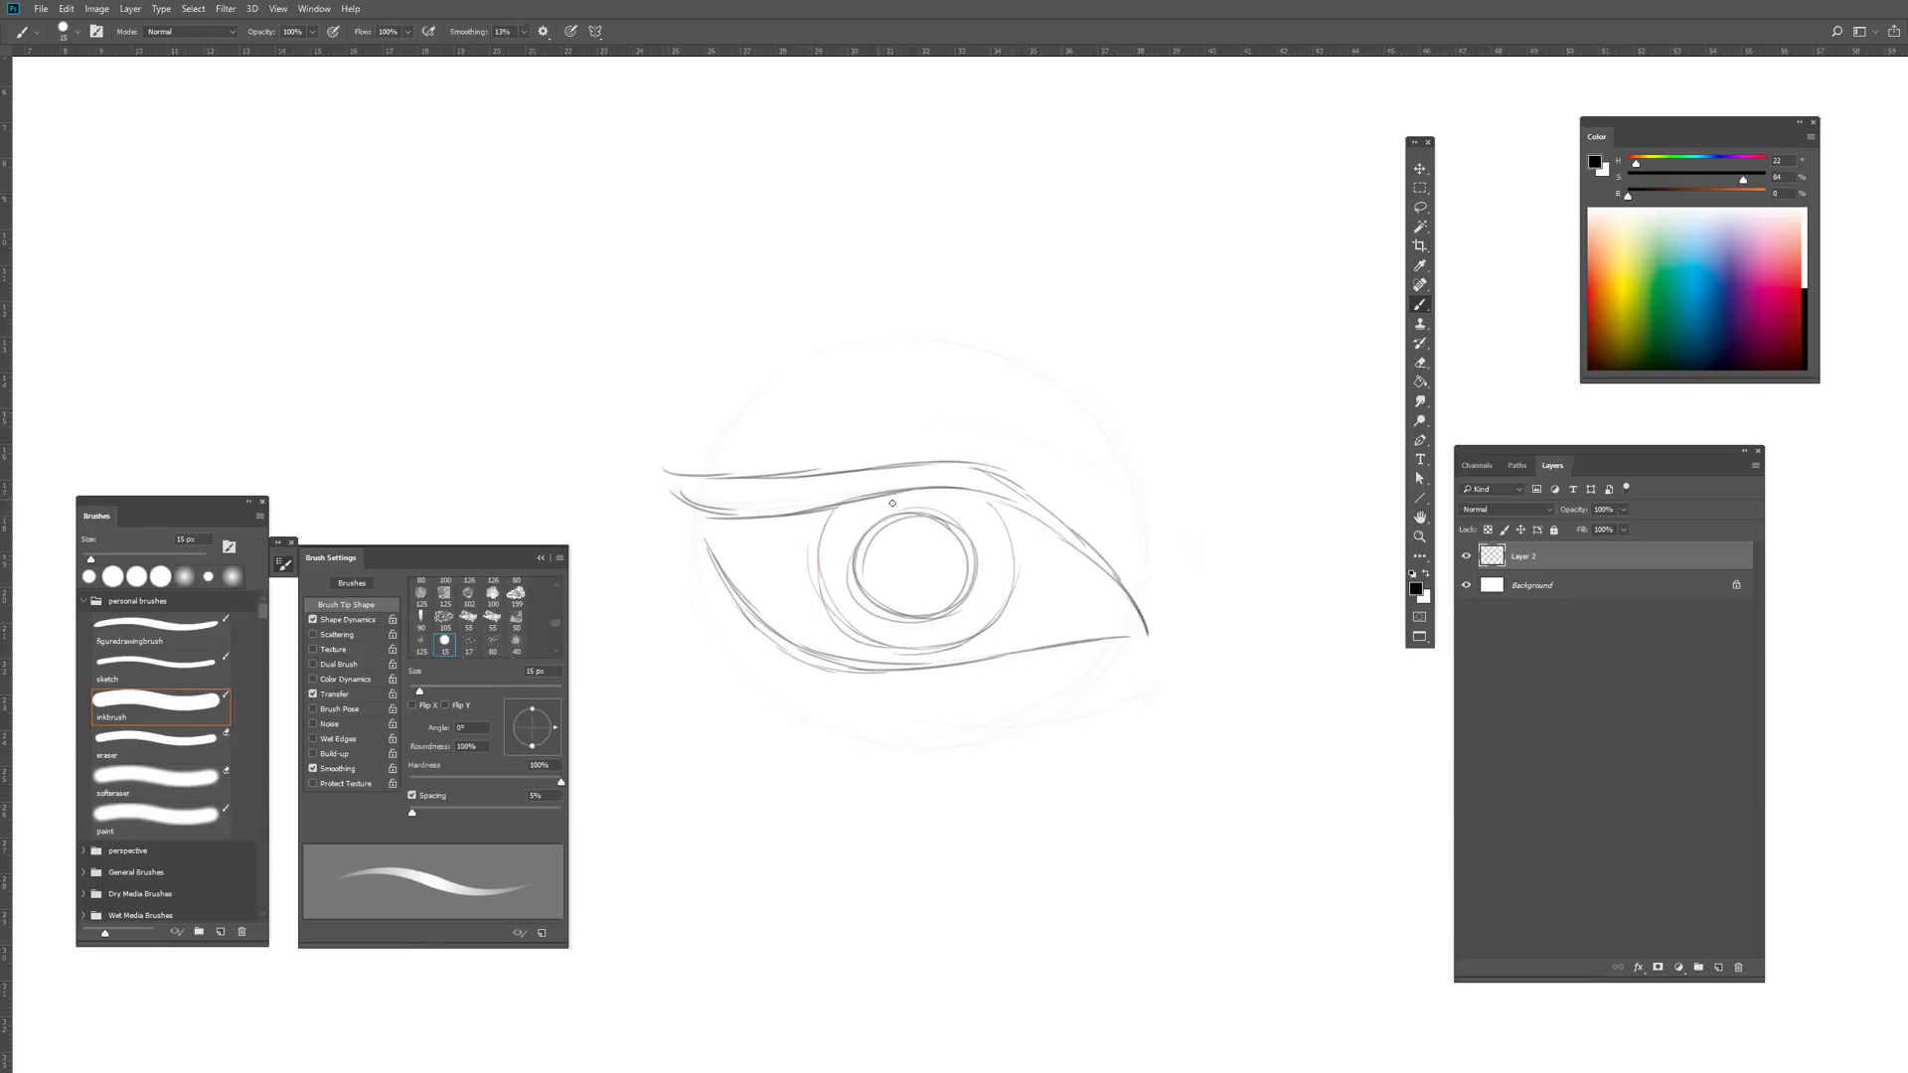
pyautogui.moveTo(823, 551); pyautogui.dragTo(828, 627)
pyautogui.moveTo(909, 504)
pyautogui.mouseDown()
pyautogui.moveTo(861, 566)
pyautogui.moveTo(925, 611)
pyautogui.moveTo(960, 536)
pyautogui.mouseUp()
# Step: Add crease strokes, short lines at the lid corners, and two eyebrow arcs
pyautogui.moveTo(753, 459); pyautogui.dragTo(921, 423)
pyautogui.moveTo(1058, 468); pyautogui.dragTo(1129, 575)
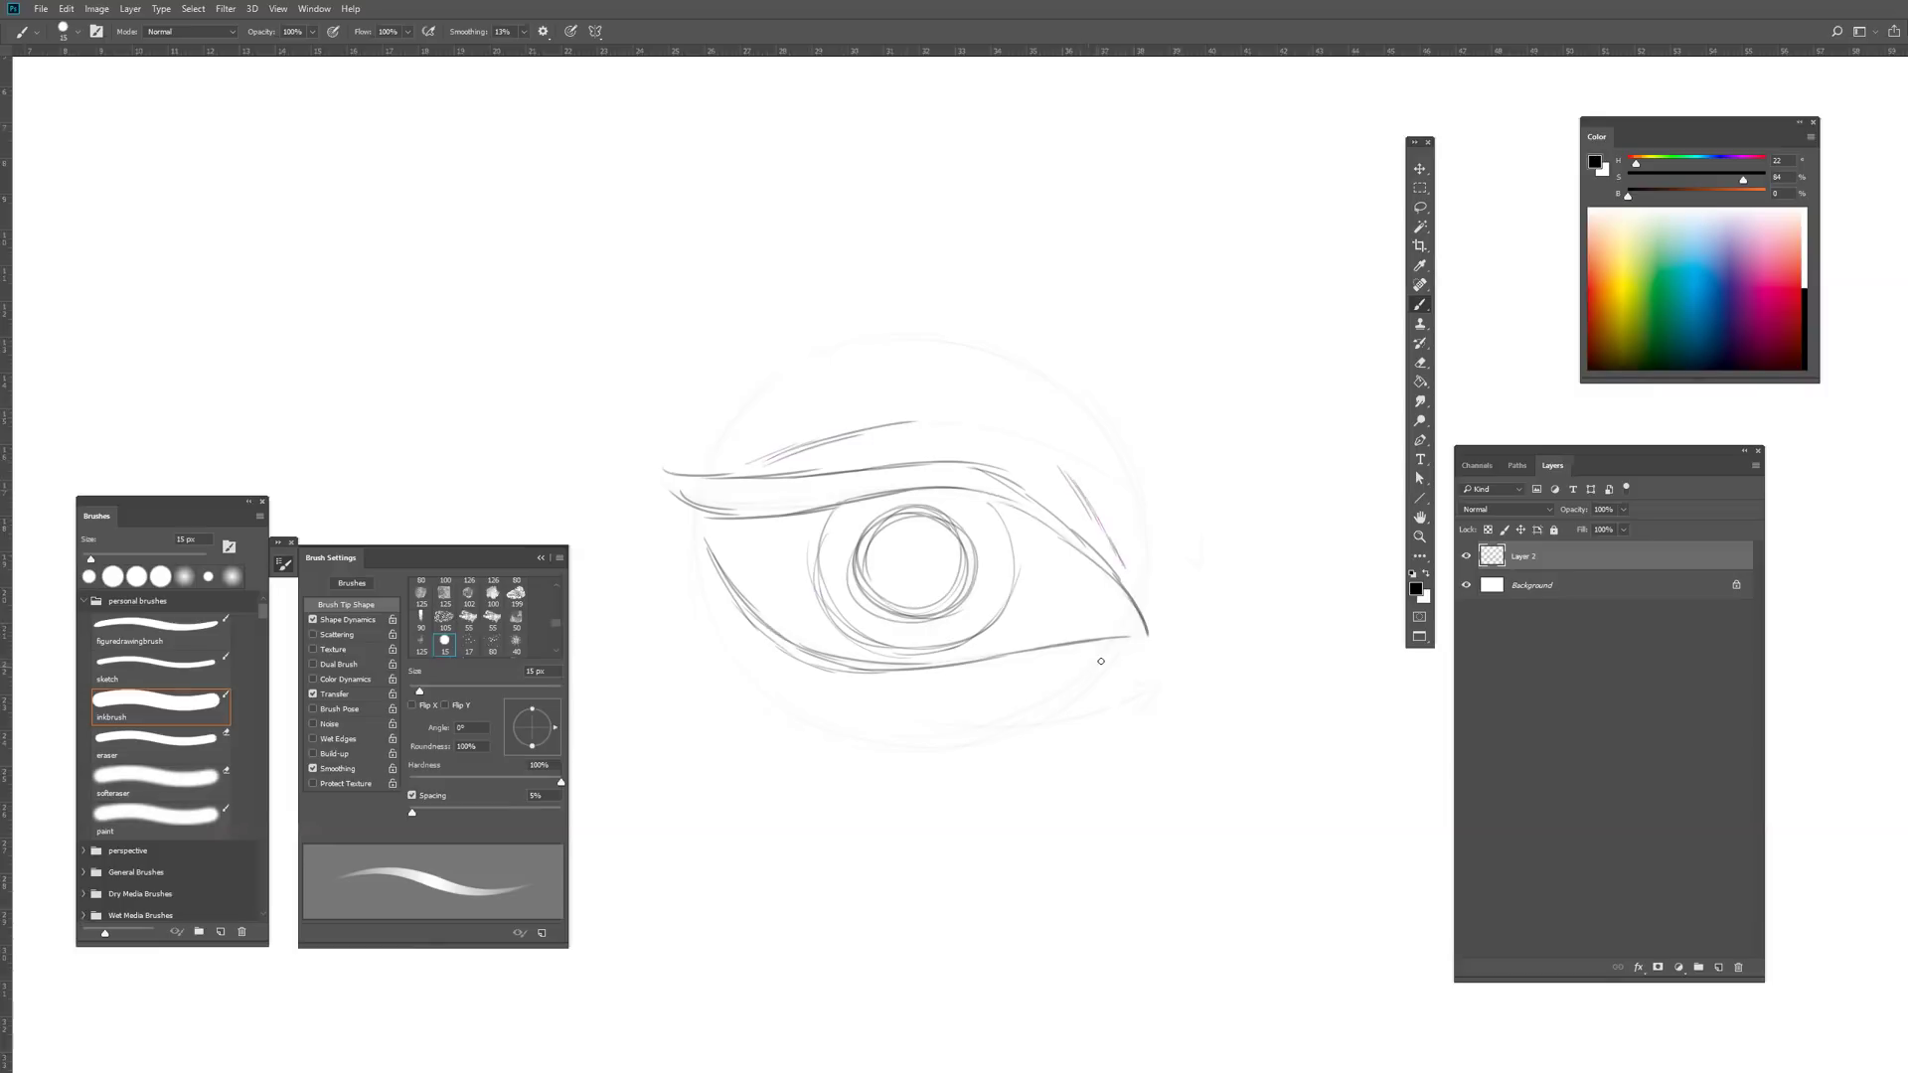
pyautogui.moveTo(1103, 663); pyautogui.dragTo(1030, 700)
pyautogui.moveTo(733, 608); pyautogui.dragTo(808, 700)
pyautogui.moveTo(658, 388)
pyautogui.mouseDown()
pyautogui.moveTo(843, 339)
pyautogui.moveTo(1165, 484)
pyautogui.moveTo(1263, 443)
pyautogui.moveTo(1104, 381)
pyautogui.moveTo(790, 316)
pyautogui.moveTo(609, 414)
pyautogui.mouseUp()
pyautogui.moveTo(783, 320)
pyautogui.mouseDown()
pyautogui.moveTo(992, 331)
pyautogui.moveTo(1192, 420)
pyautogui.mouseUp()
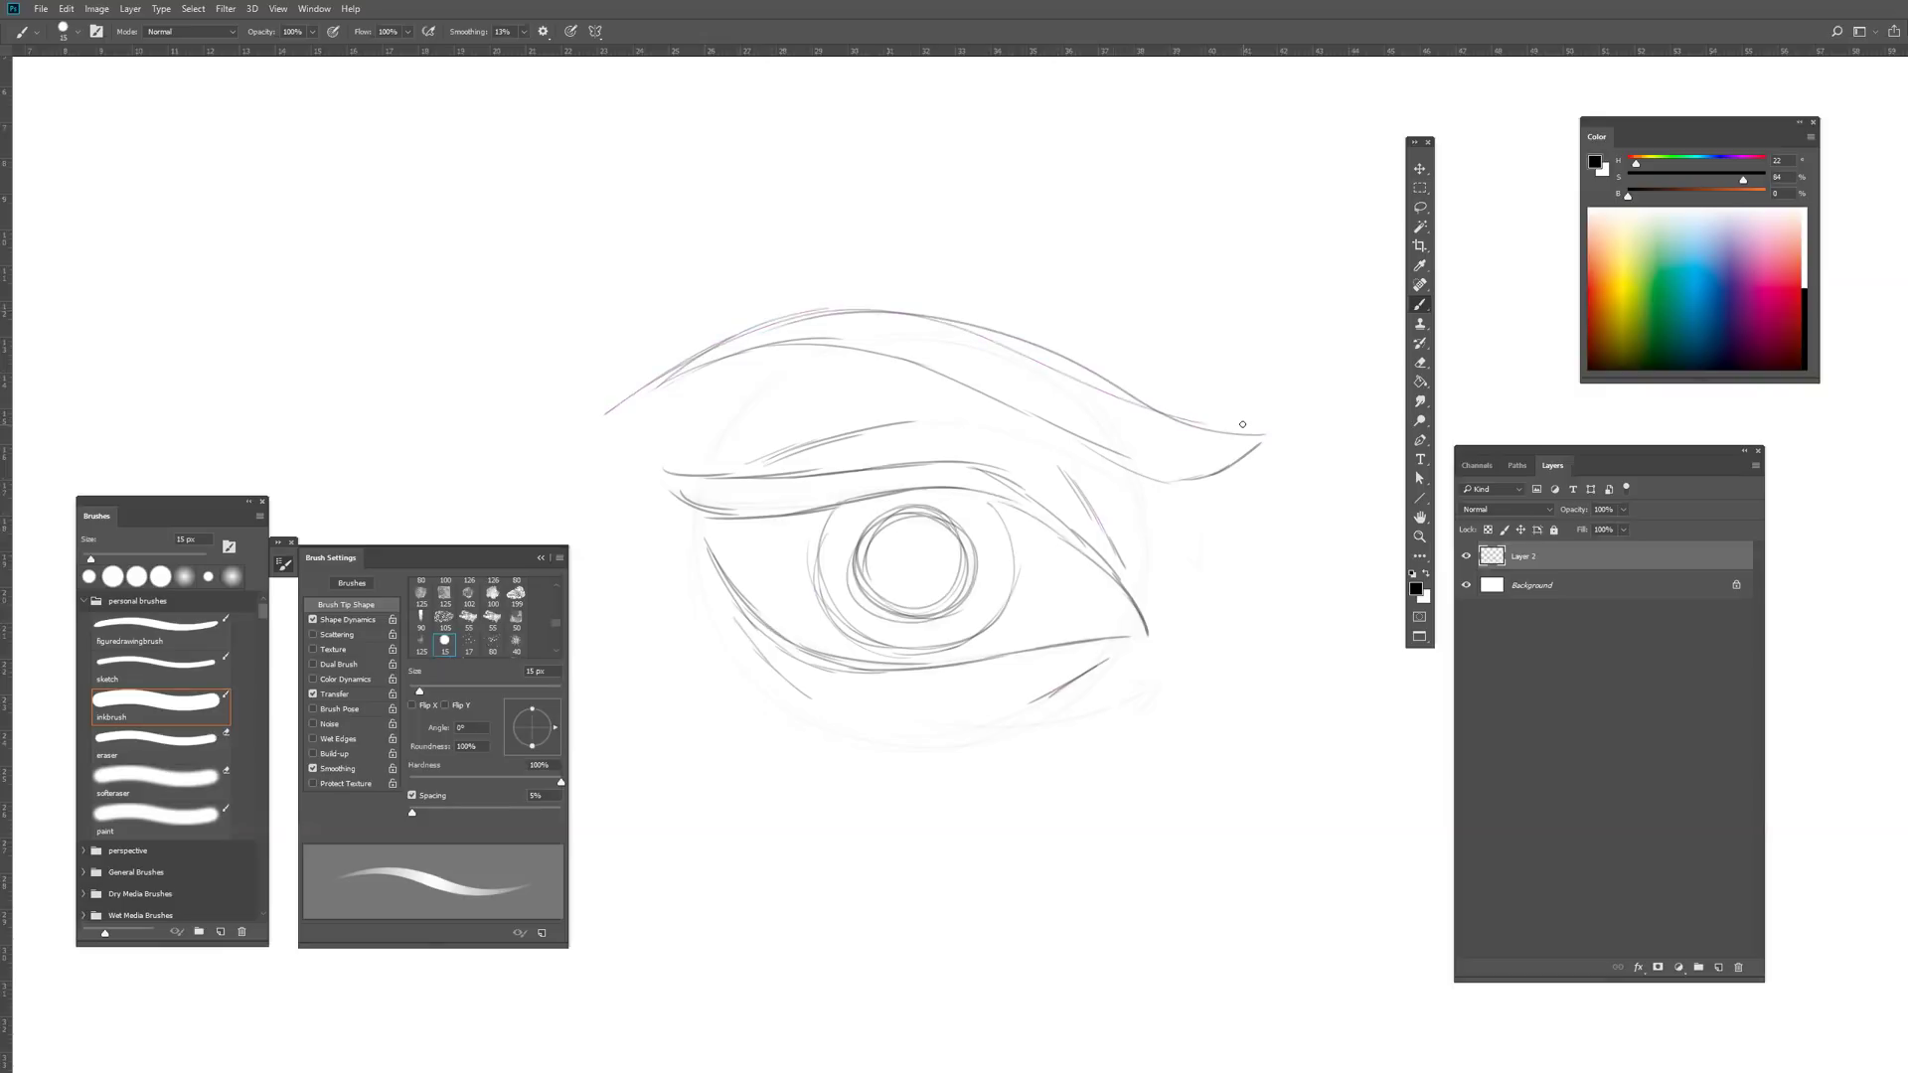
# Step: Clean stray lines at the outer eye corner with the soft eraser
pyautogui.click(1466, 557)
pyautogui.press('e')
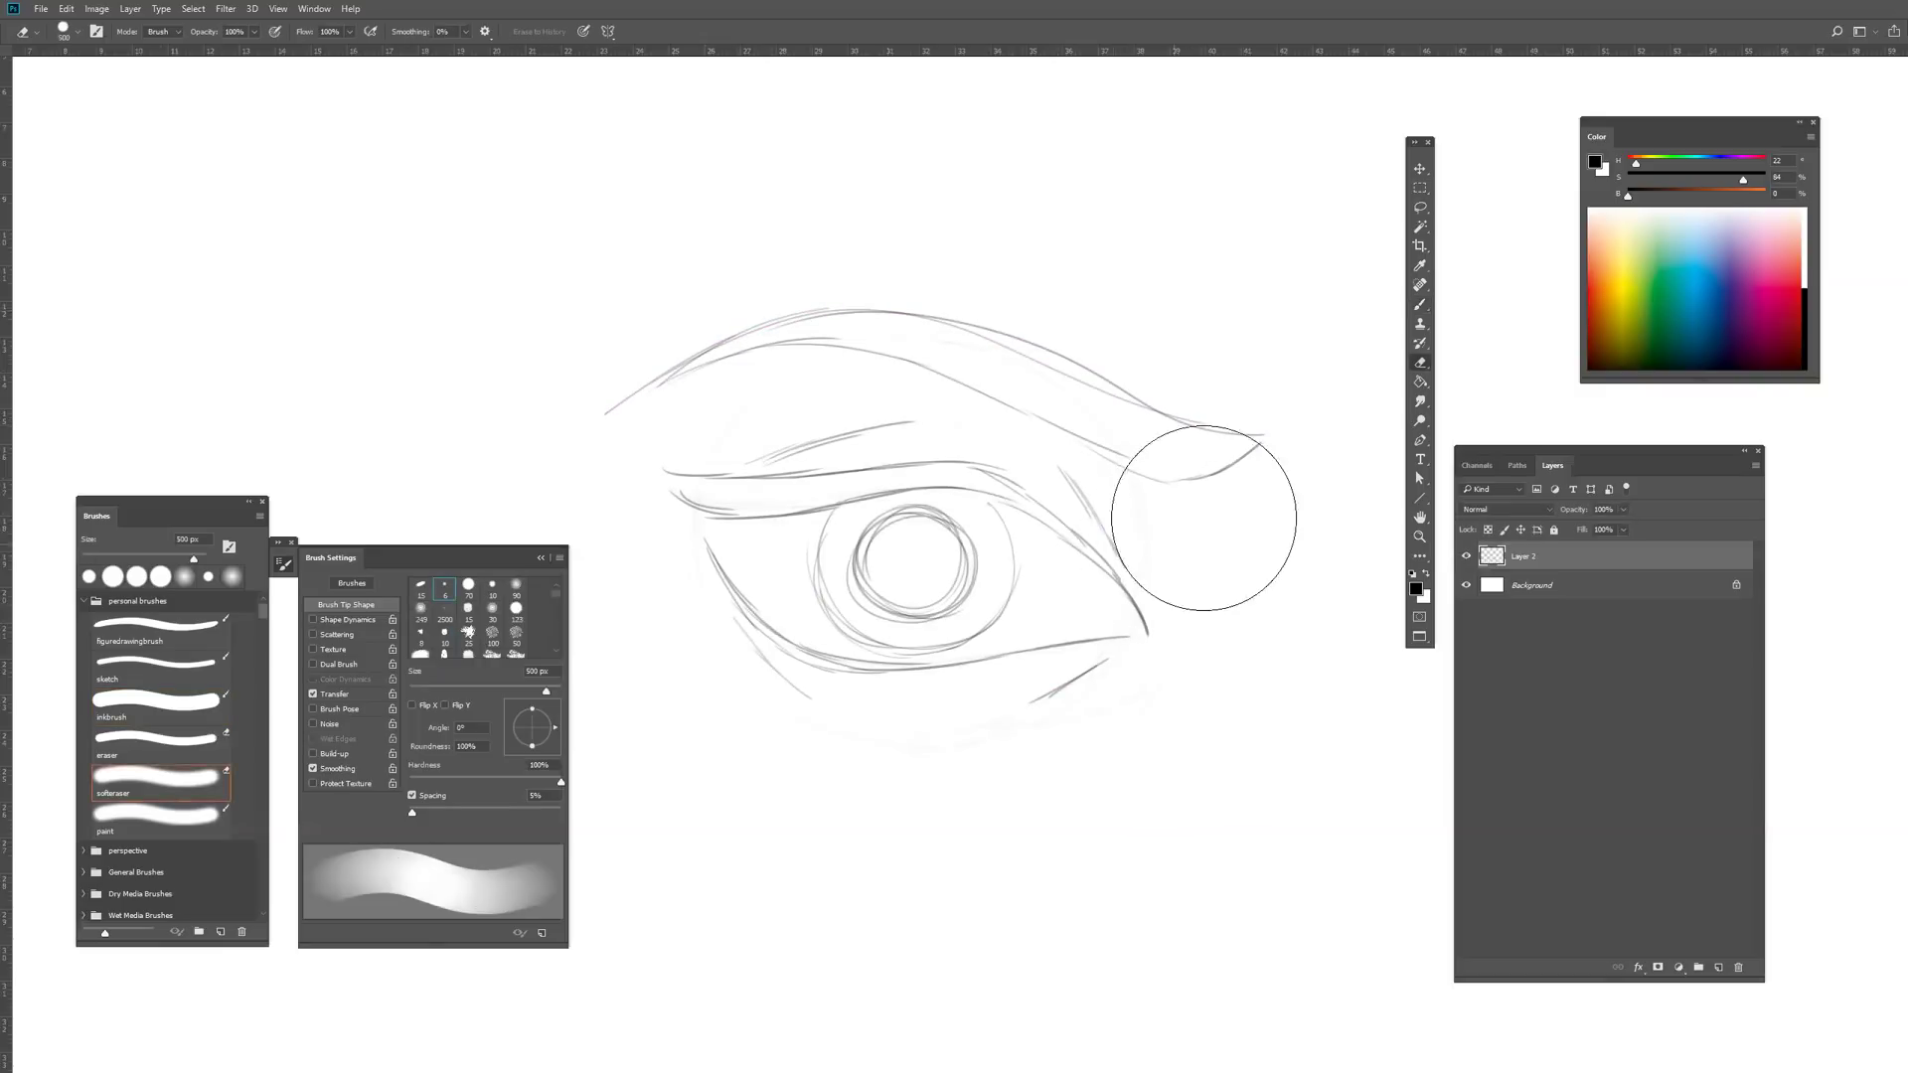
pyautogui.moveTo(1065, 560)
pyautogui.mouseDown()
pyautogui.moveTo(984, 732)
pyautogui.moveTo(1051, 417)
pyautogui.mouseUp()
pyautogui.press('b')
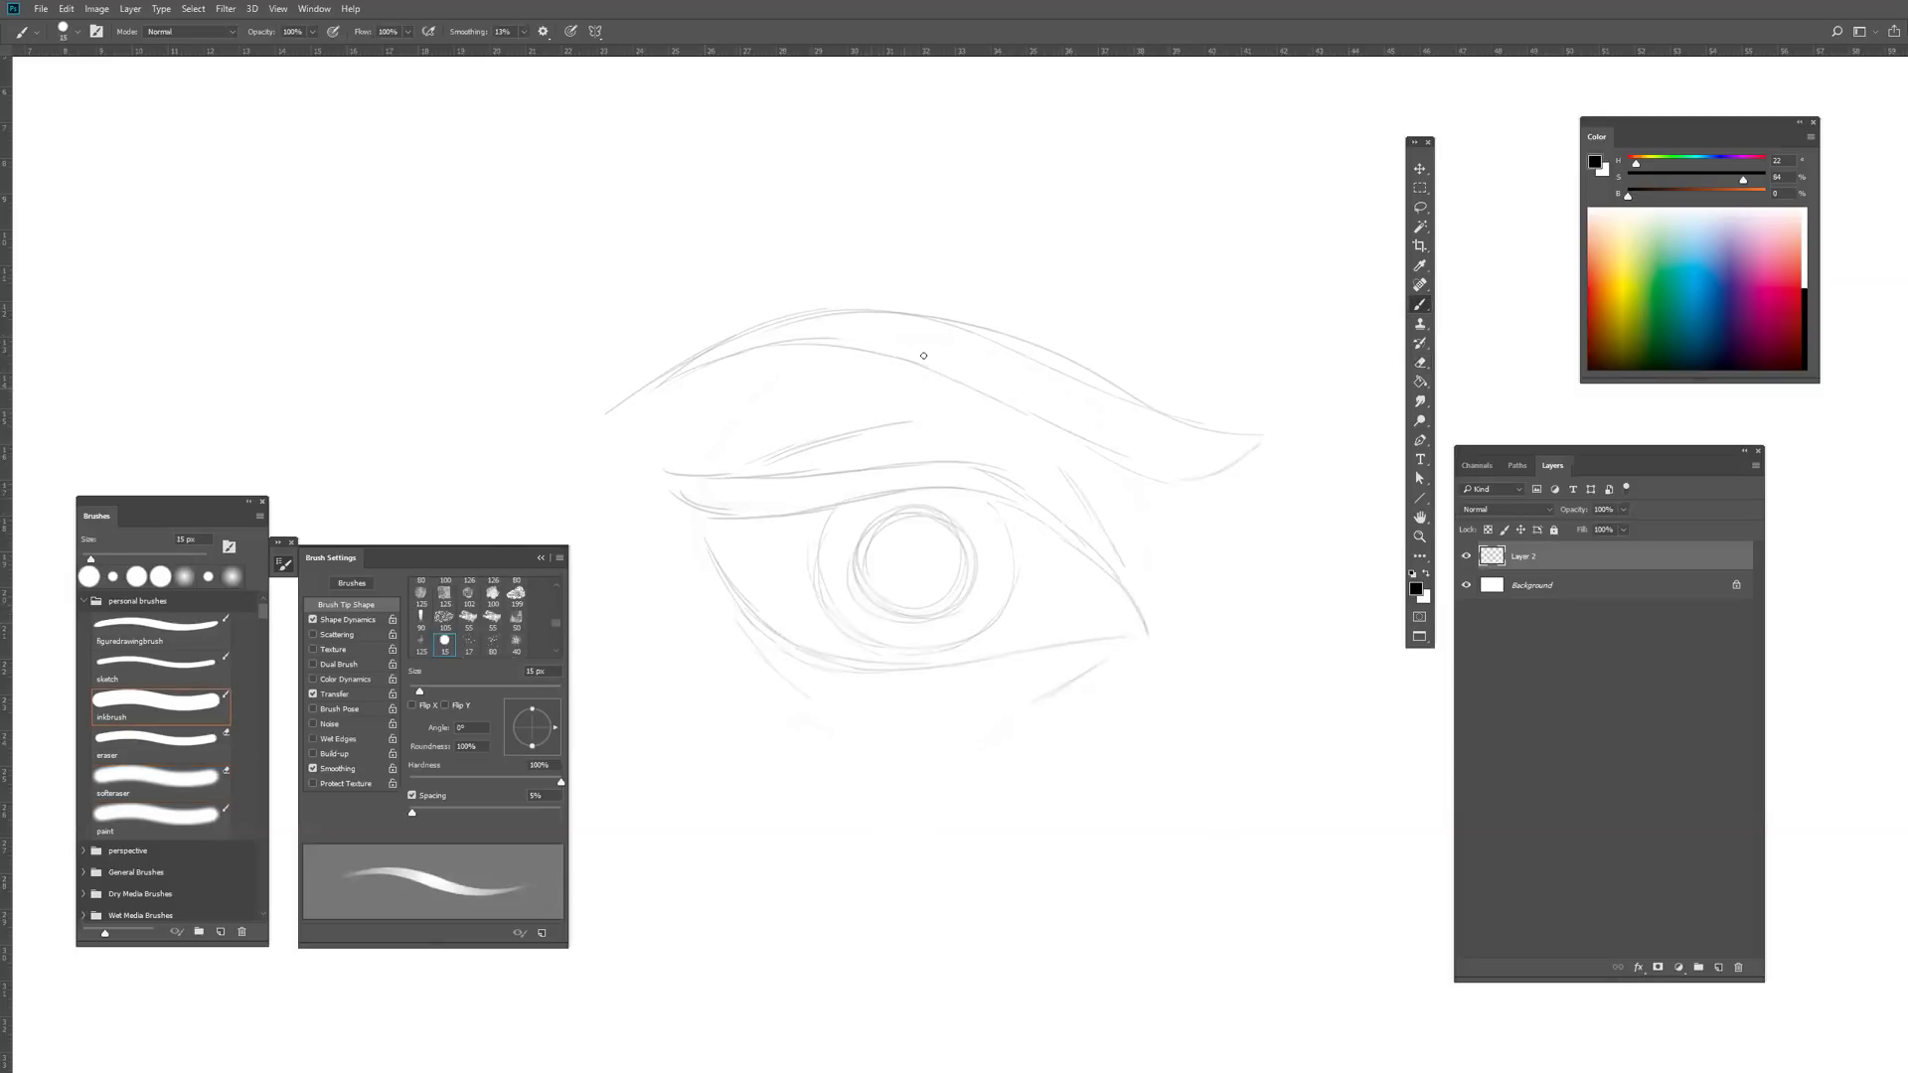
# Step: Trace the eyebrow in bold dark ink, extending its tail and thickening its peak
pyautogui.moveTo(603, 410)
pyautogui.mouseDown()
pyautogui.moveTo(876, 313)
pyautogui.moveTo(690, 364)
pyautogui.moveTo(863, 347)
pyautogui.moveTo(1148, 474)
pyautogui.moveTo(1267, 439)
pyautogui.mouseUp()
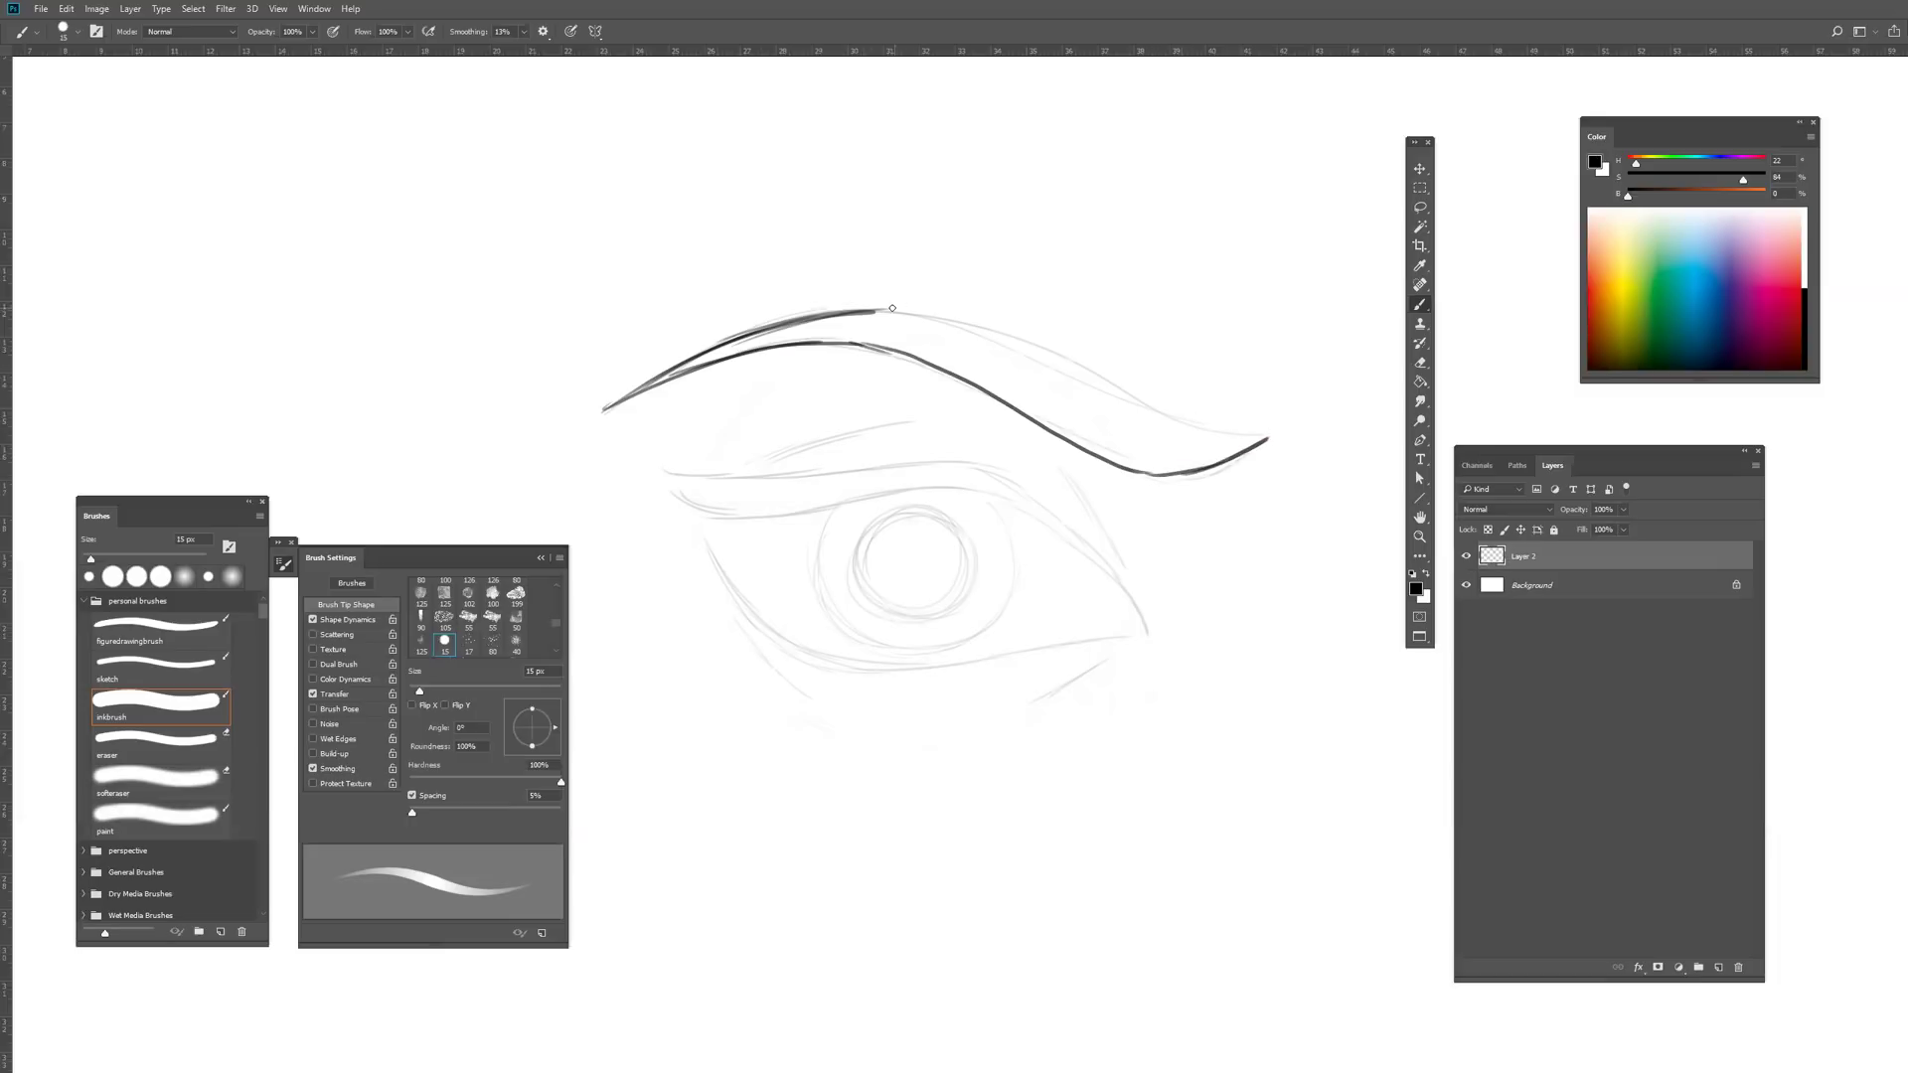
pyautogui.moveTo(891, 310); pyautogui.dragTo(1264, 438)
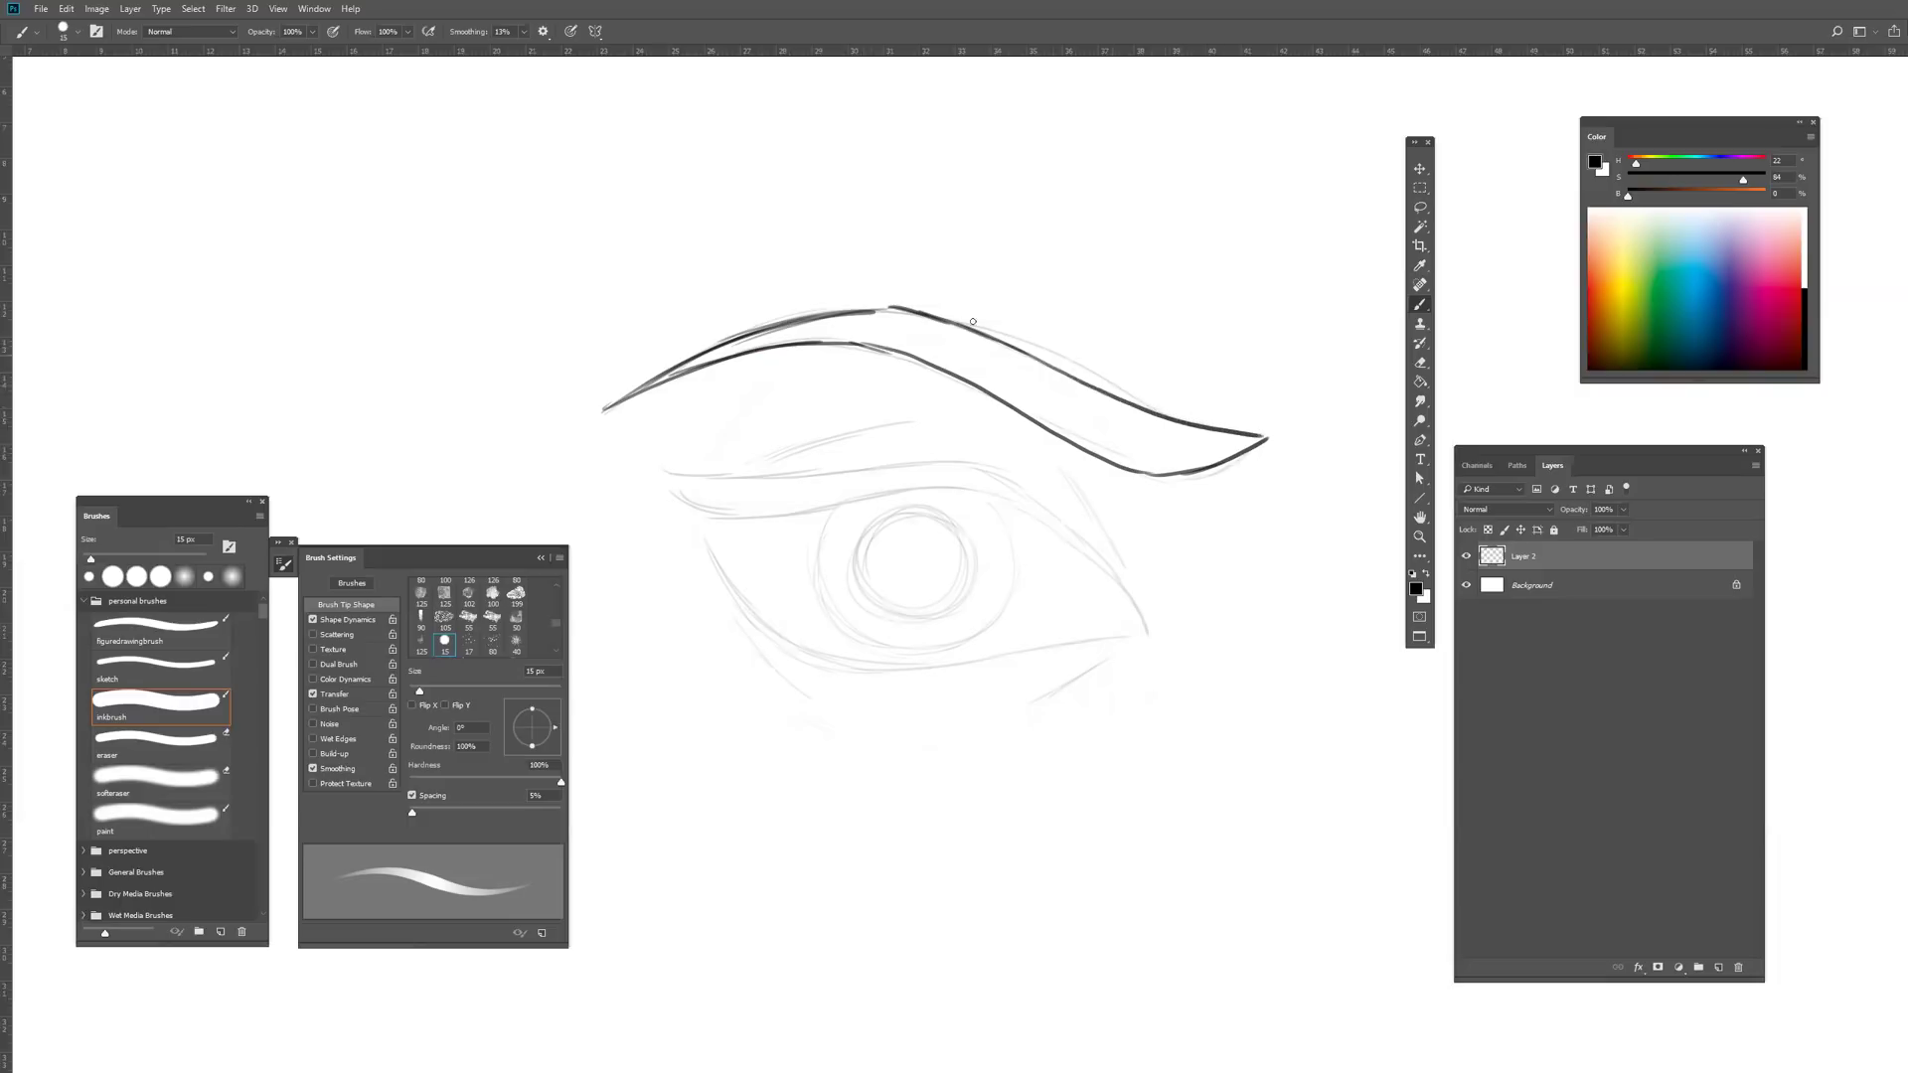
pyautogui.moveTo(874, 307); pyautogui.dragTo(915, 312)
# Step: Ink the upper eyelid, lid crease, outer corner and iris circle in bold lines
pyautogui.moveTo(655, 480); pyautogui.dragTo(987, 484)
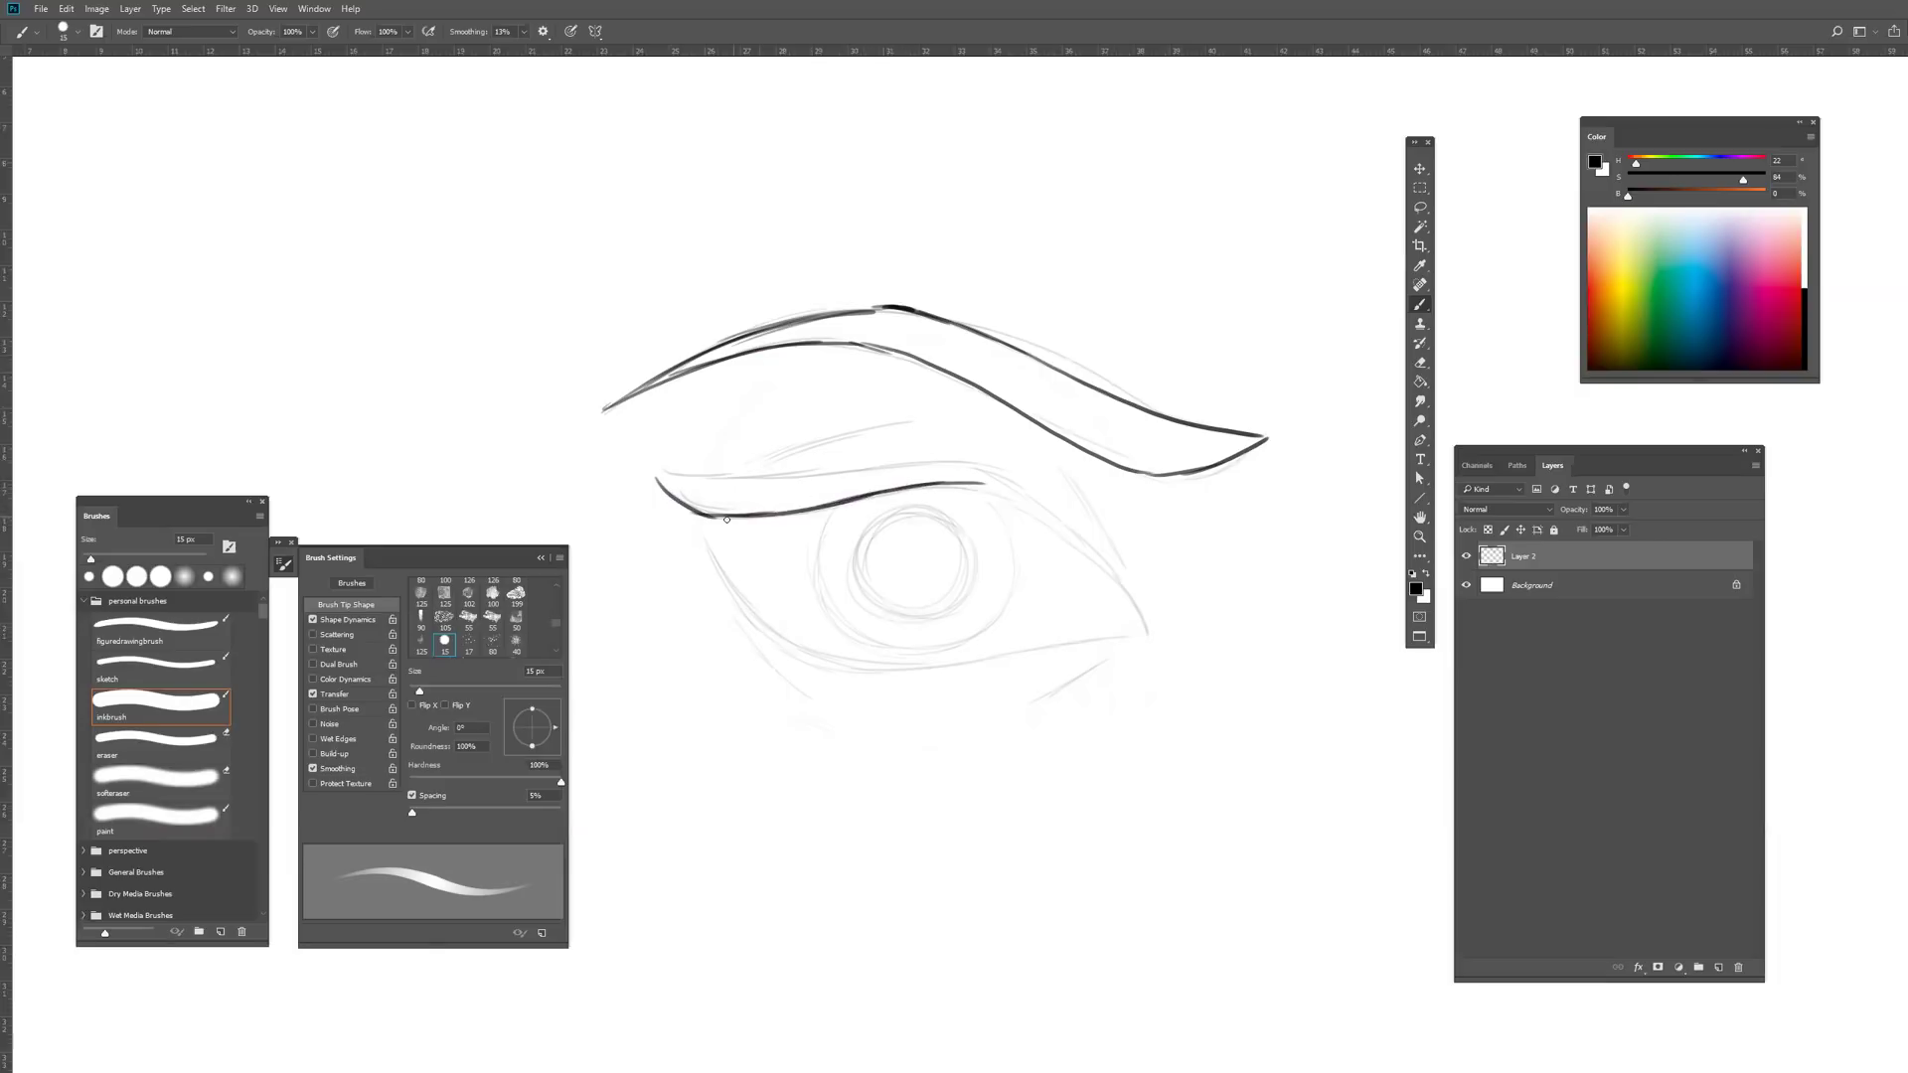
pyautogui.moveTo(727, 519)
pyautogui.mouseDown()
pyautogui.moveTo(998, 487)
pyautogui.moveTo(1080, 536)
pyautogui.moveTo(1144, 634)
pyautogui.mouseUp()
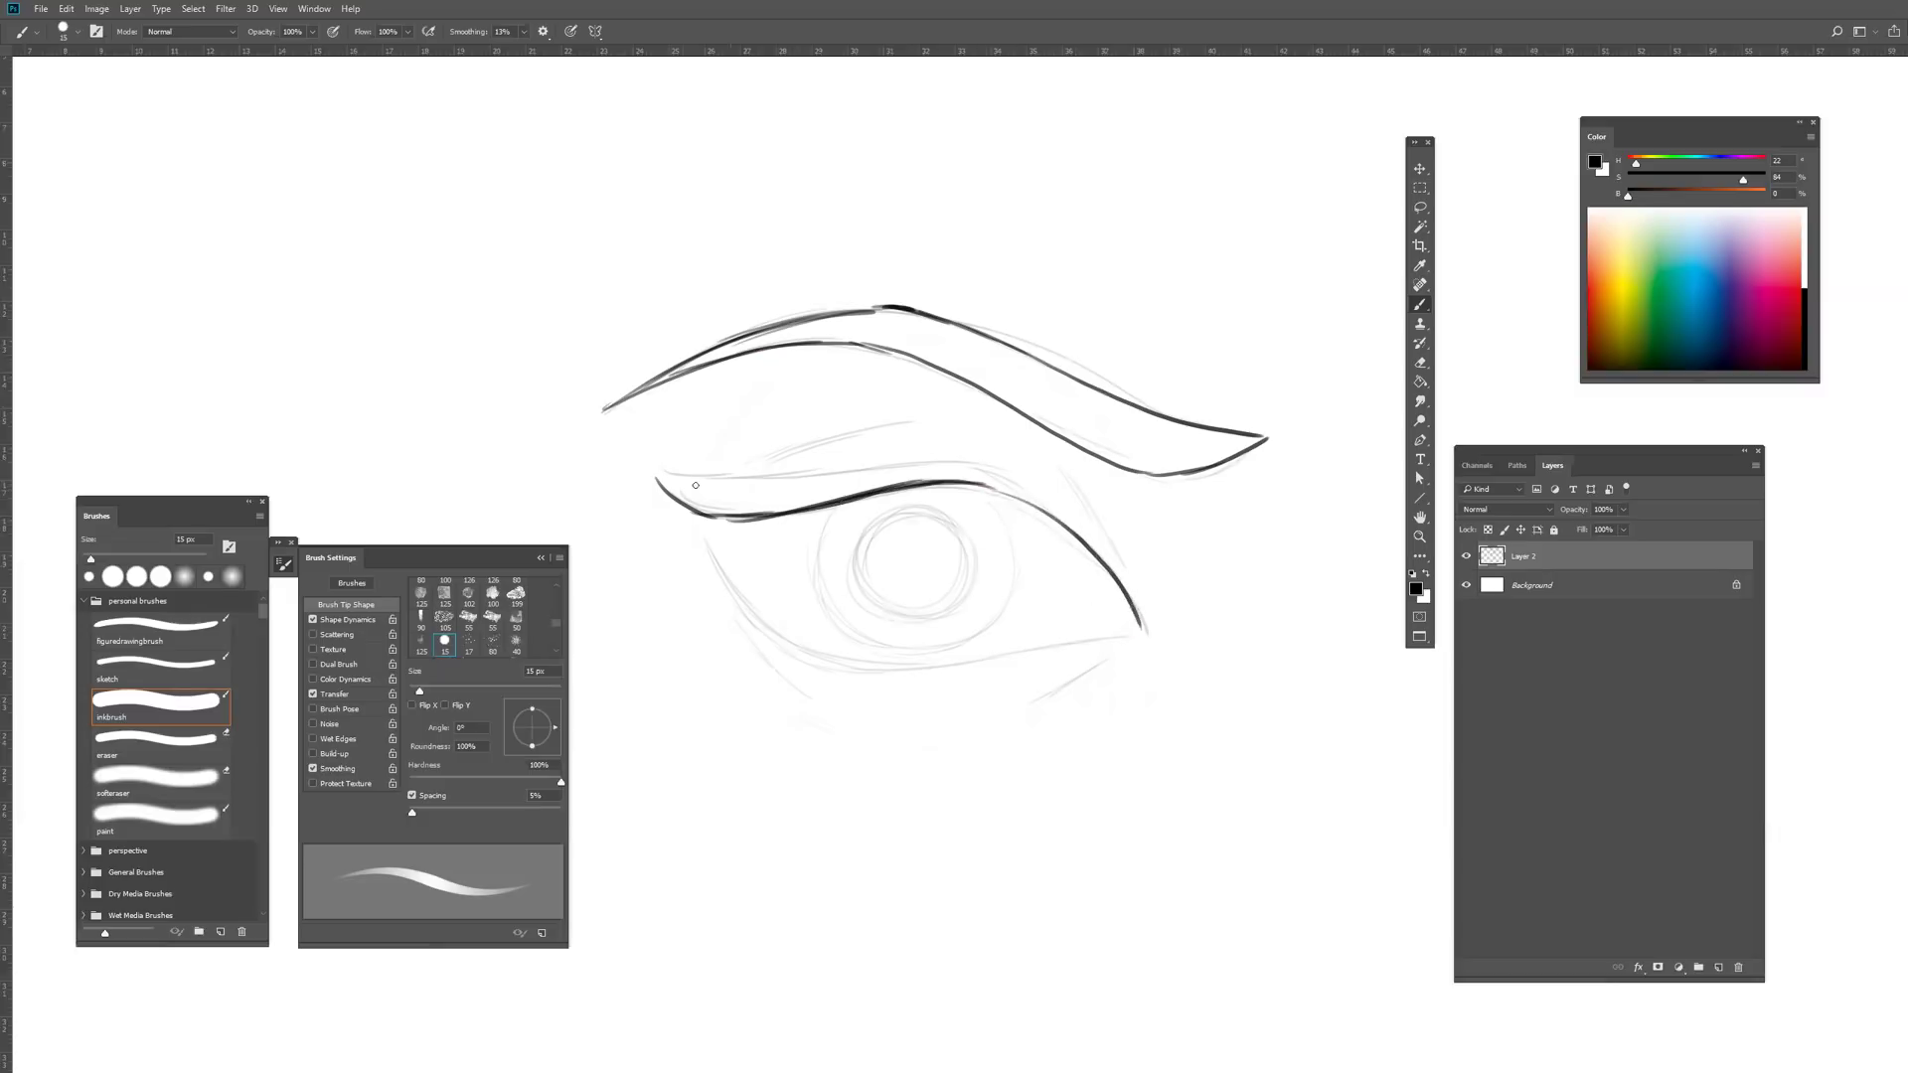
pyautogui.moveTo(654, 469)
pyautogui.mouseDown()
pyautogui.moveTo(1003, 474)
pyautogui.moveTo(1081, 530)
pyautogui.moveTo(1133, 611)
pyautogui.mouseUp()
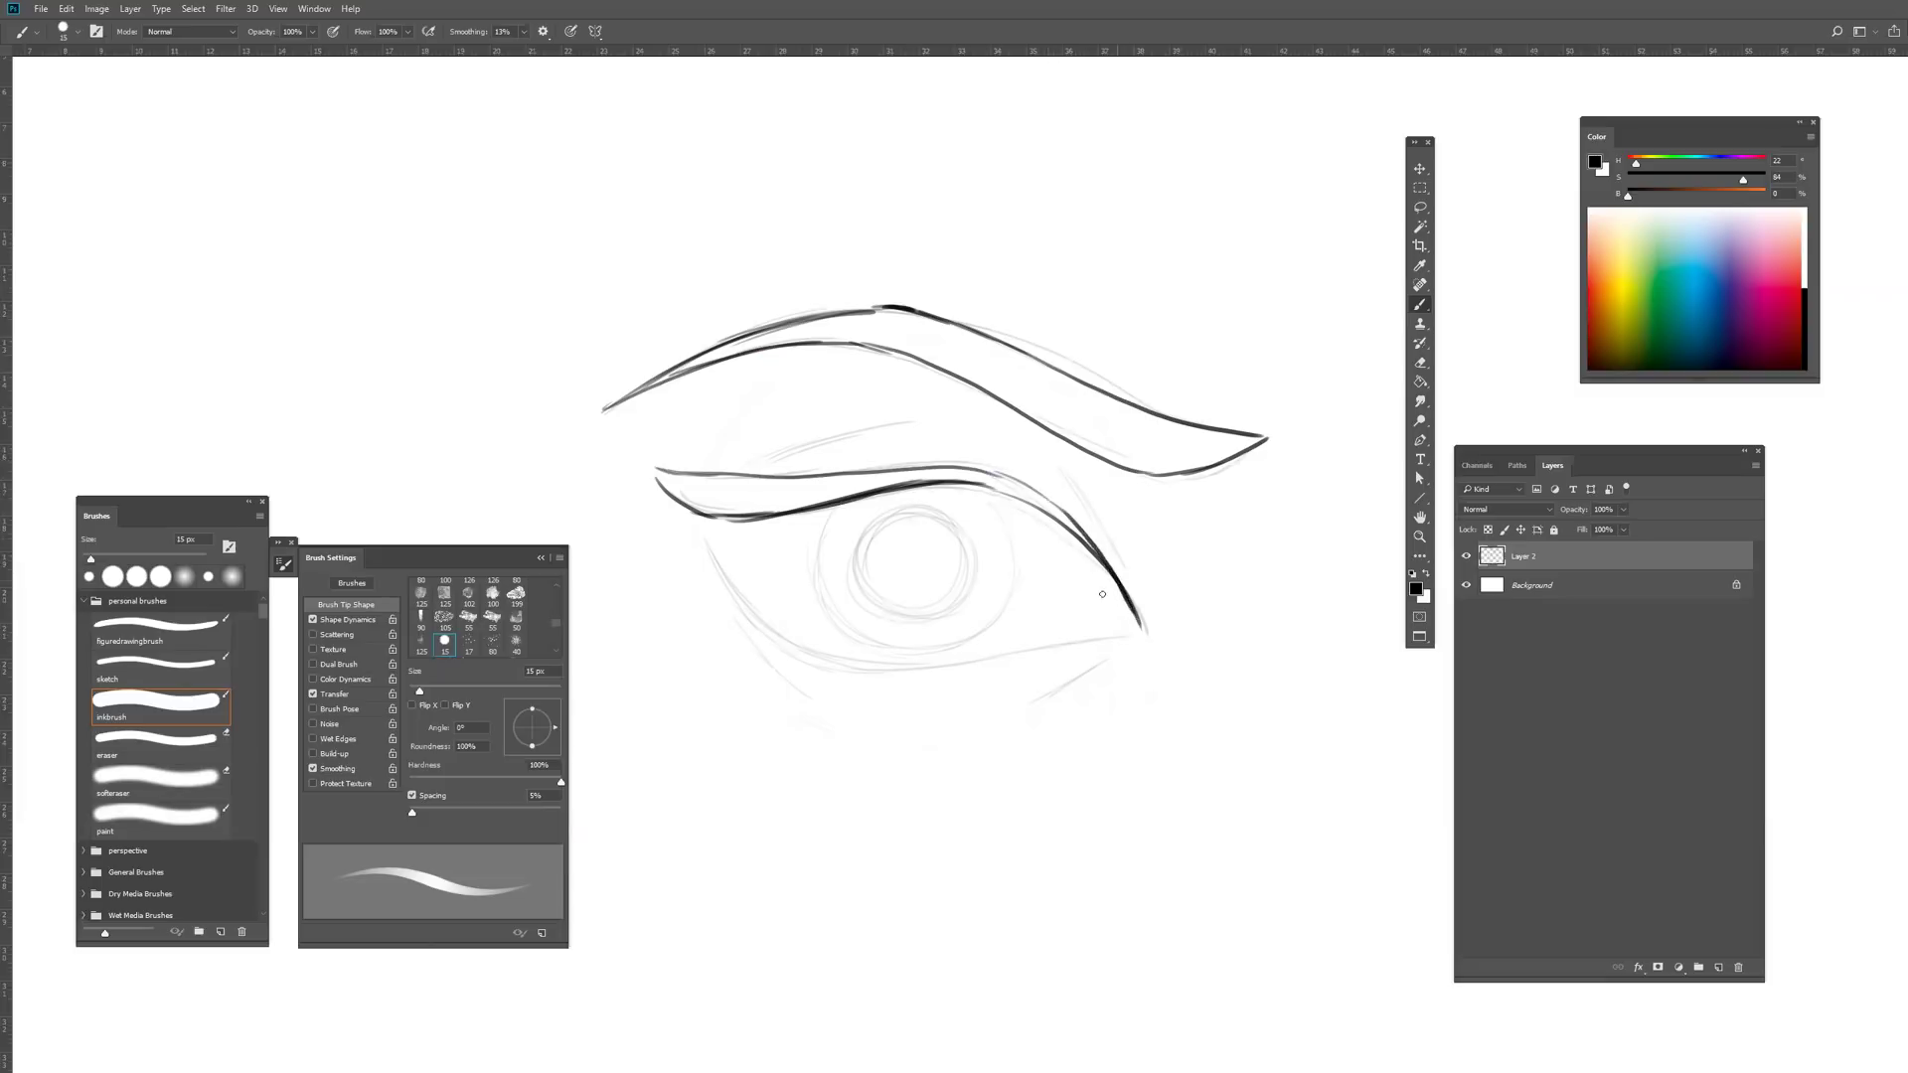
pyautogui.moveTo(1076, 489); pyautogui.dragTo(1142, 609)
pyautogui.moveTo(737, 474); pyautogui.dragTo(927, 424)
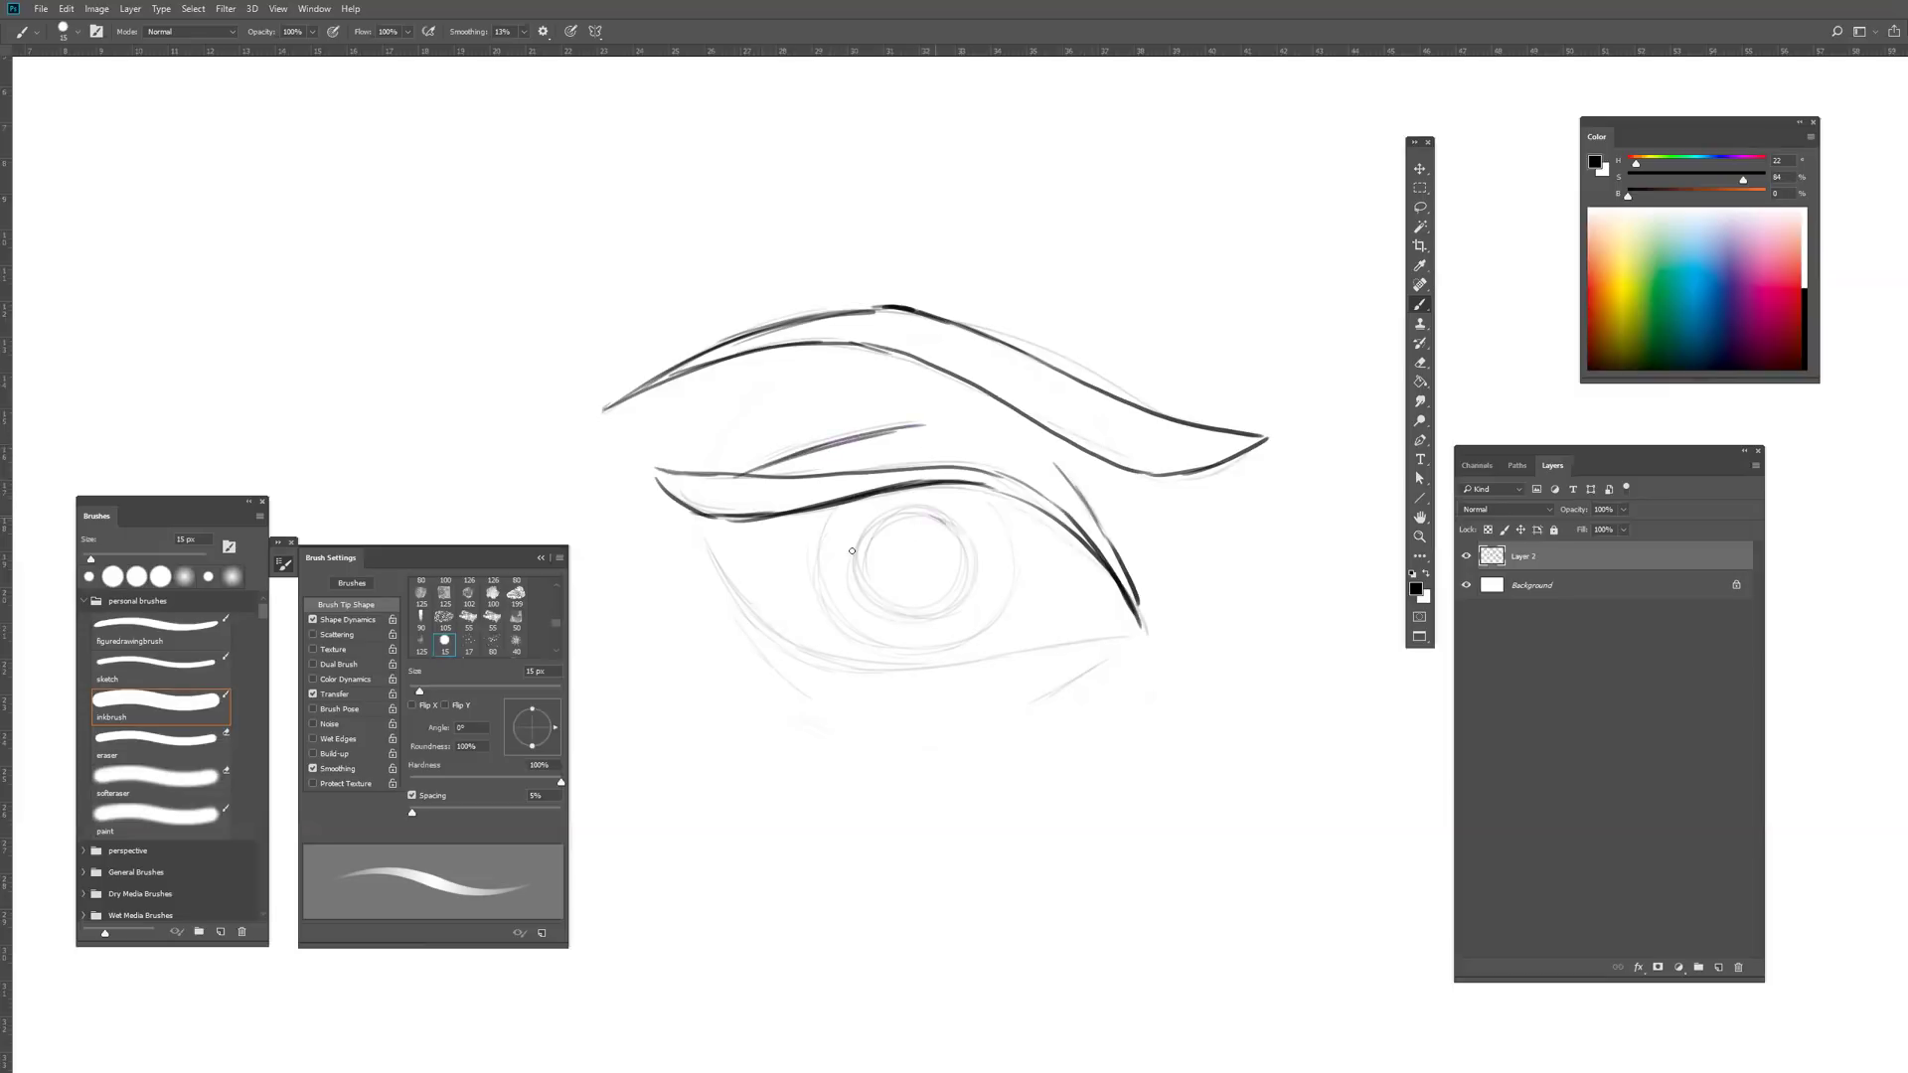
pyautogui.moveTo(852, 553)
pyautogui.mouseDown()
pyautogui.moveTo(939, 514)
pyautogui.moveTo(969, 588)
pyautogui.moveTo(879, 605)
pyautogui.moveTo(858, 536)
pyautogui.mouseUp()
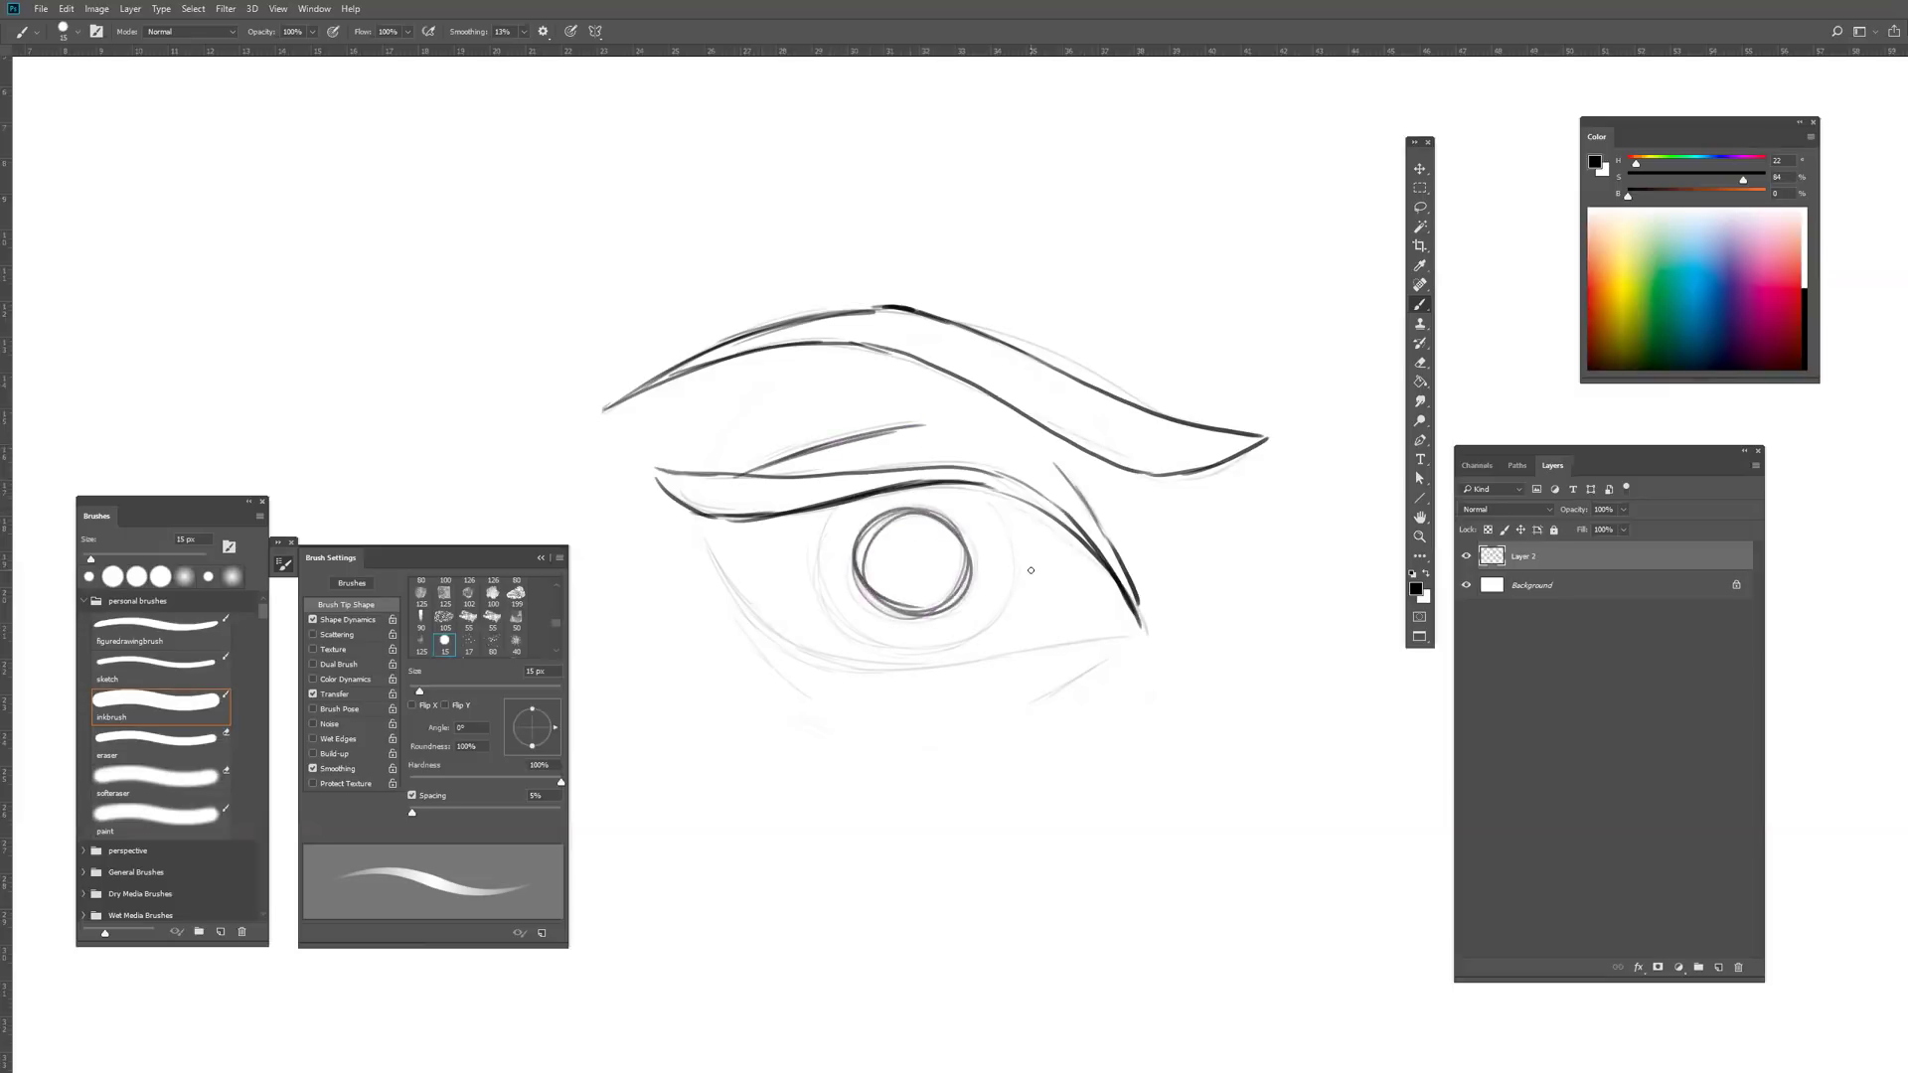
# Step: Erase the stroke near the upper eyelid's inner corner and redraw it in dark ink
pyautogui.press('p')
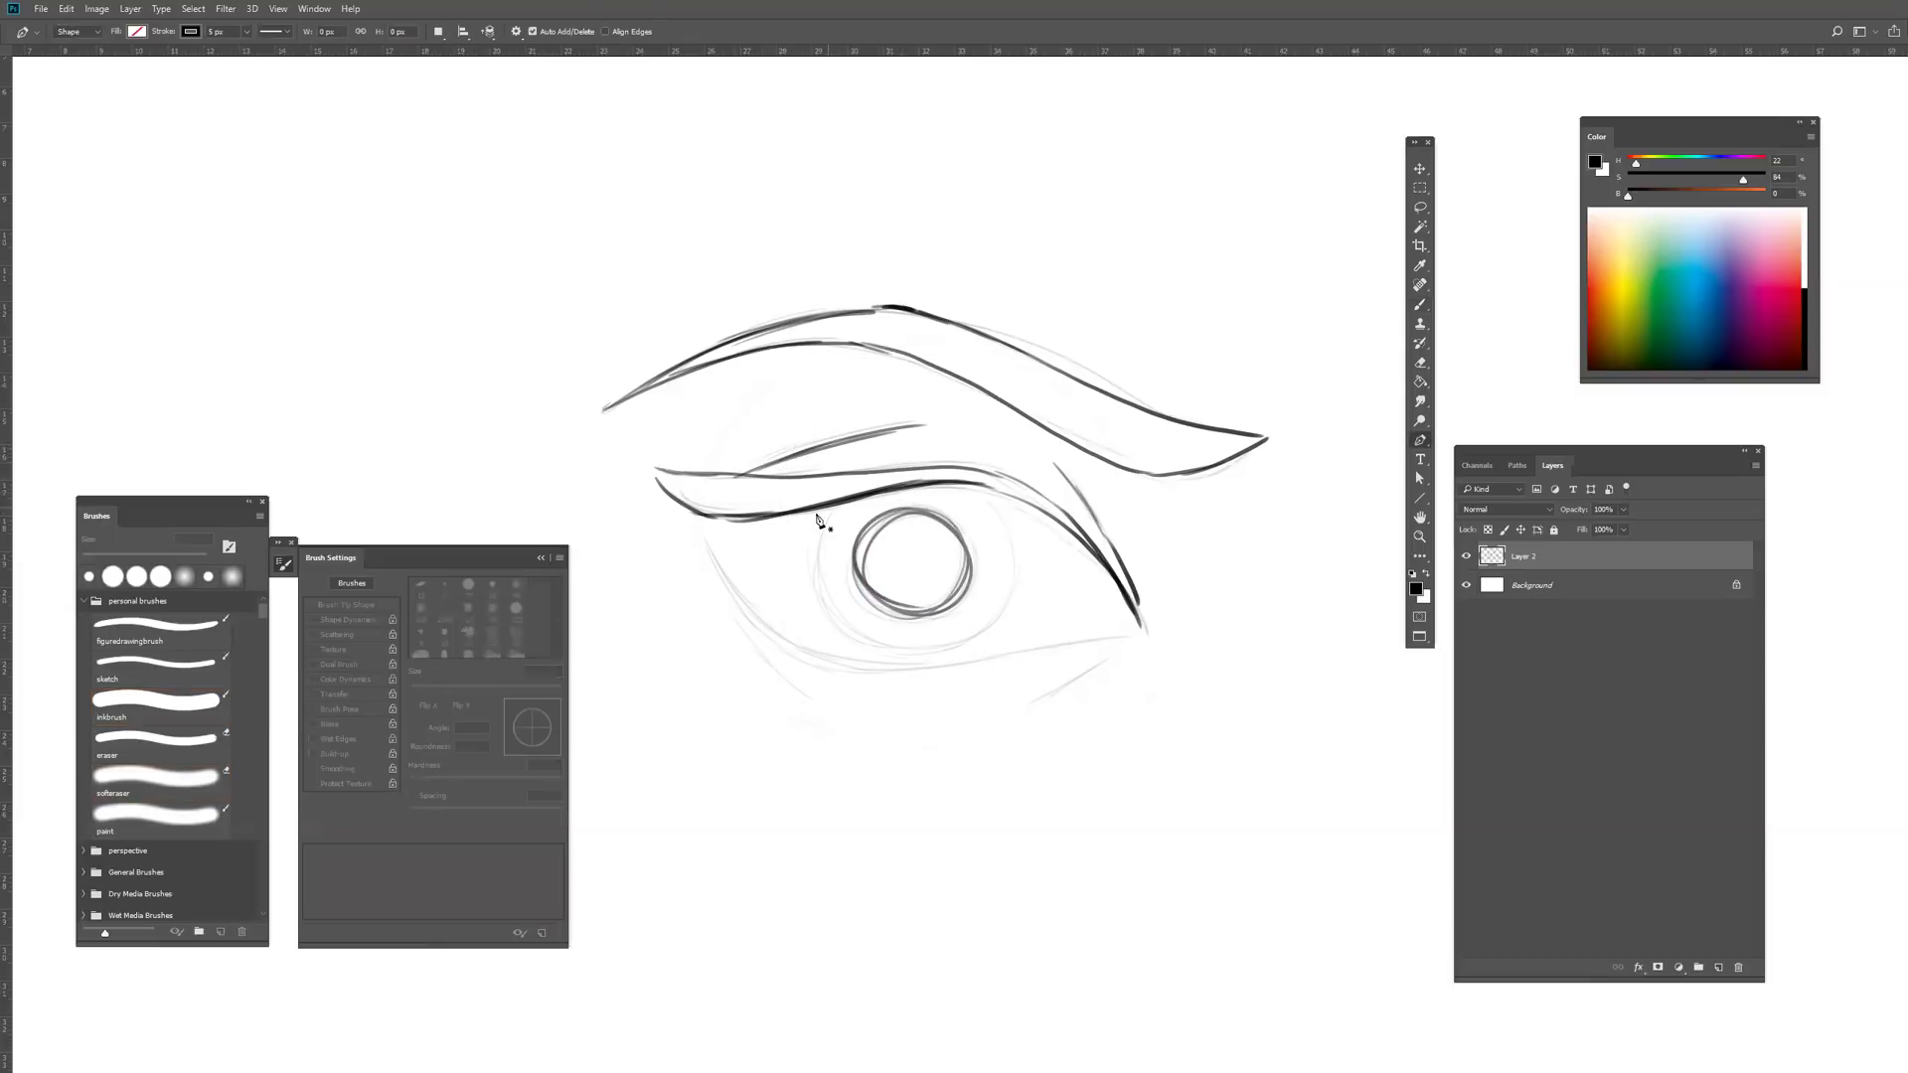
pyautogui.press('b')
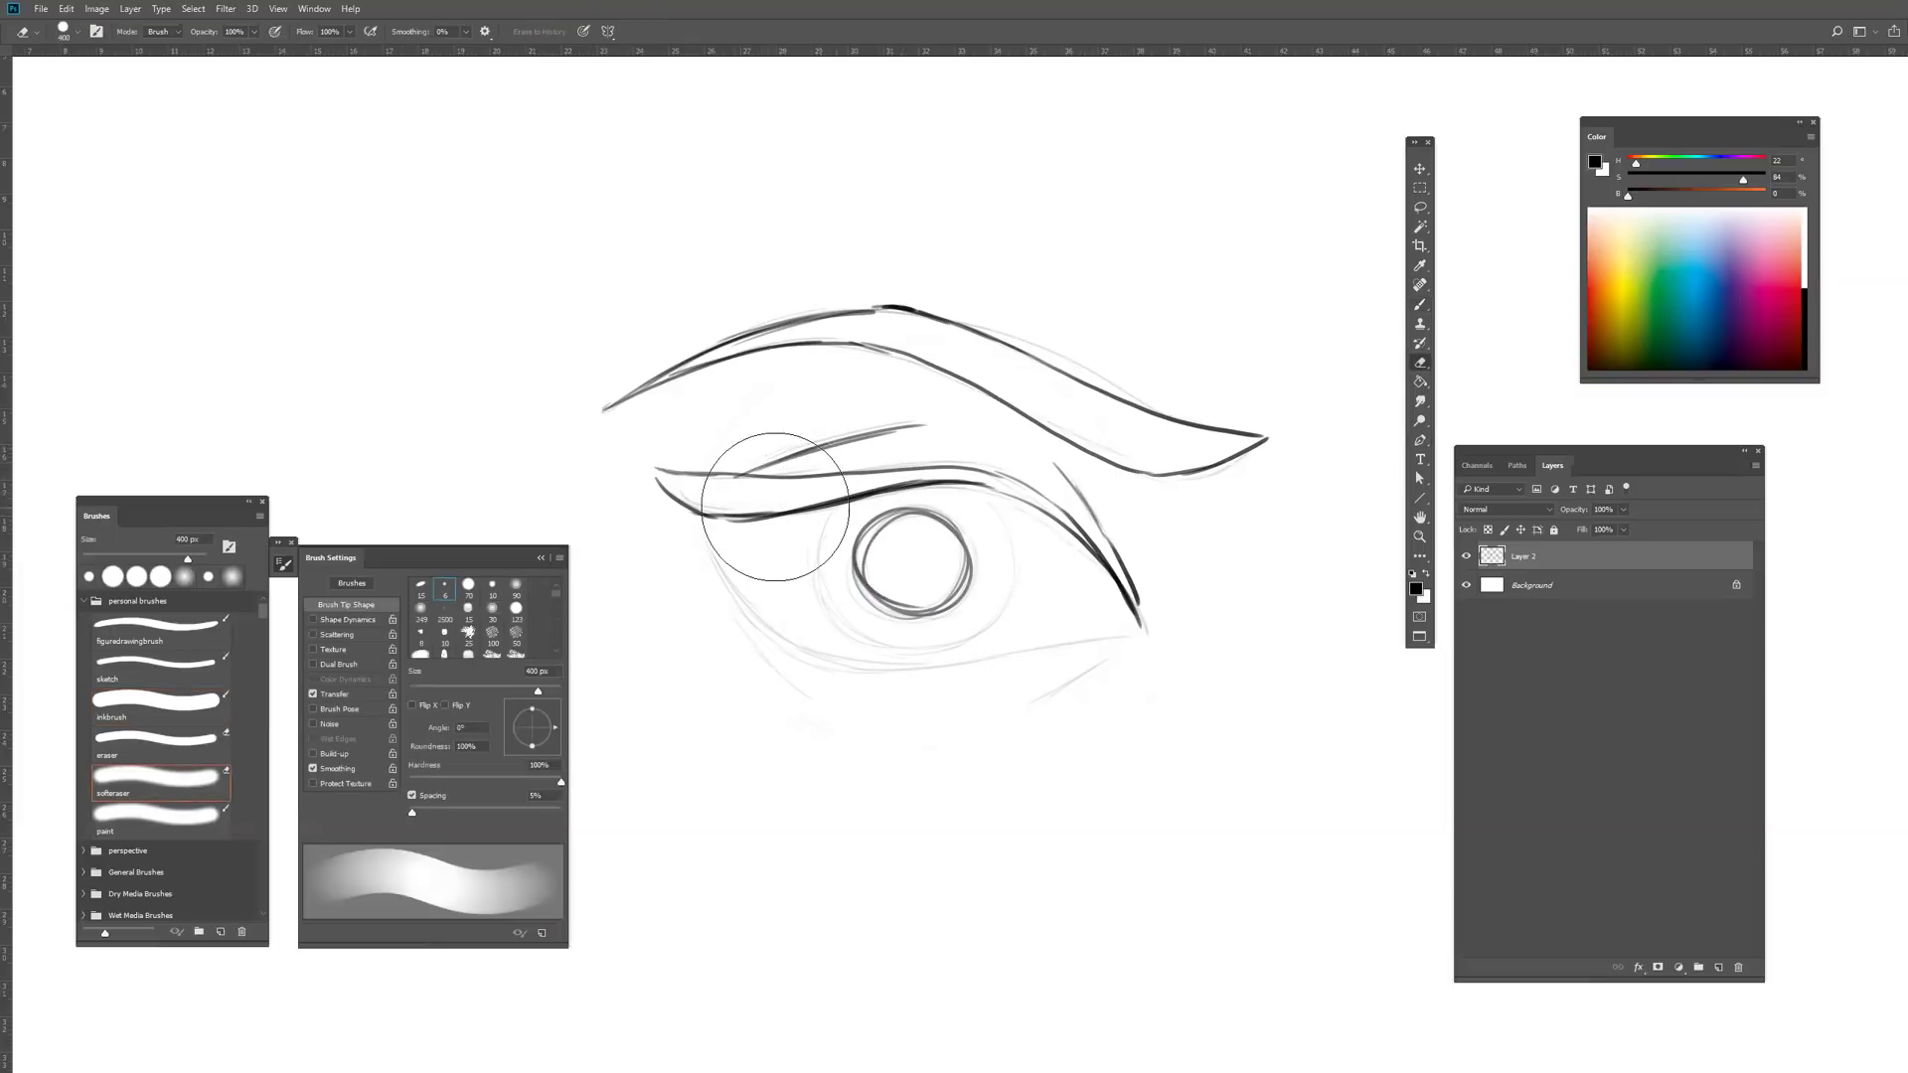
pyautogui.moveTo(733, 513); pyautogui.dragTo(991, 487)
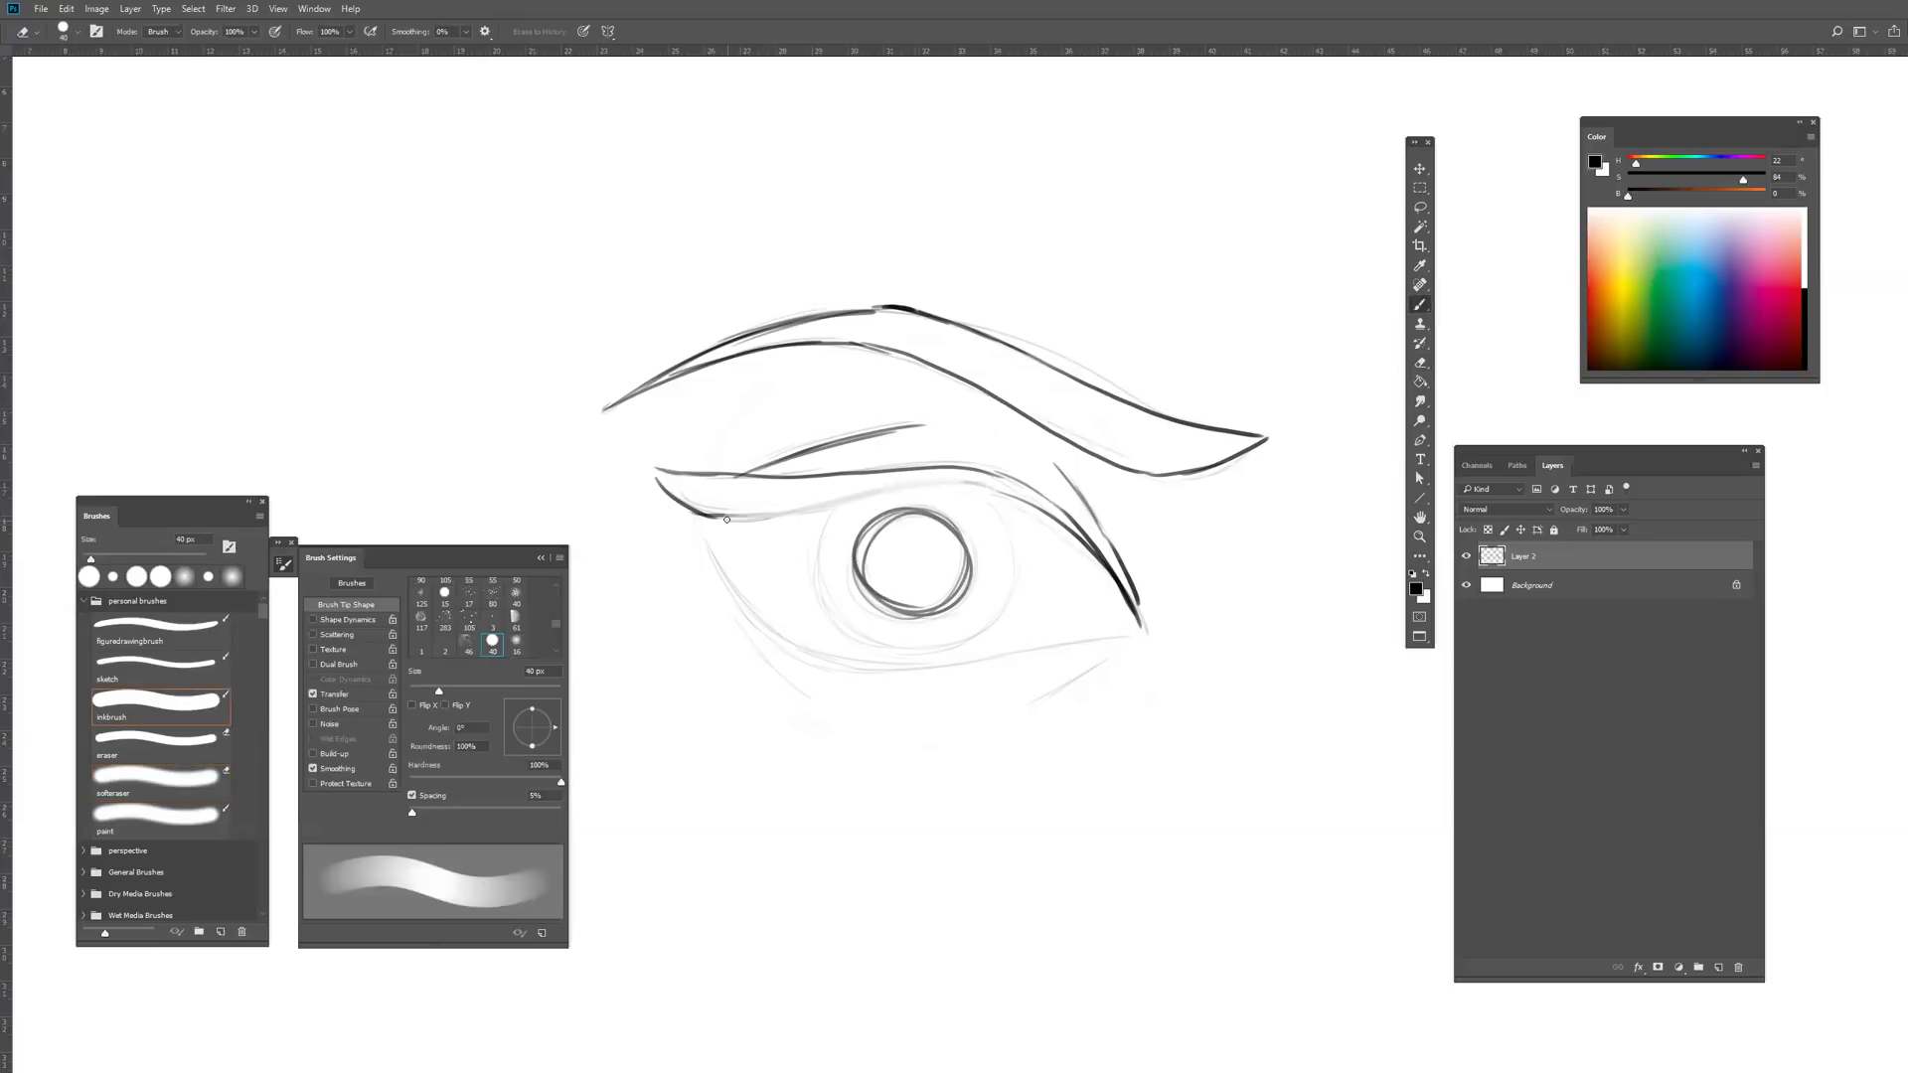
pyautogui.press('b')
pyautogui.moveTo(724, 519); pyautogui.dragTo(1020, 489)
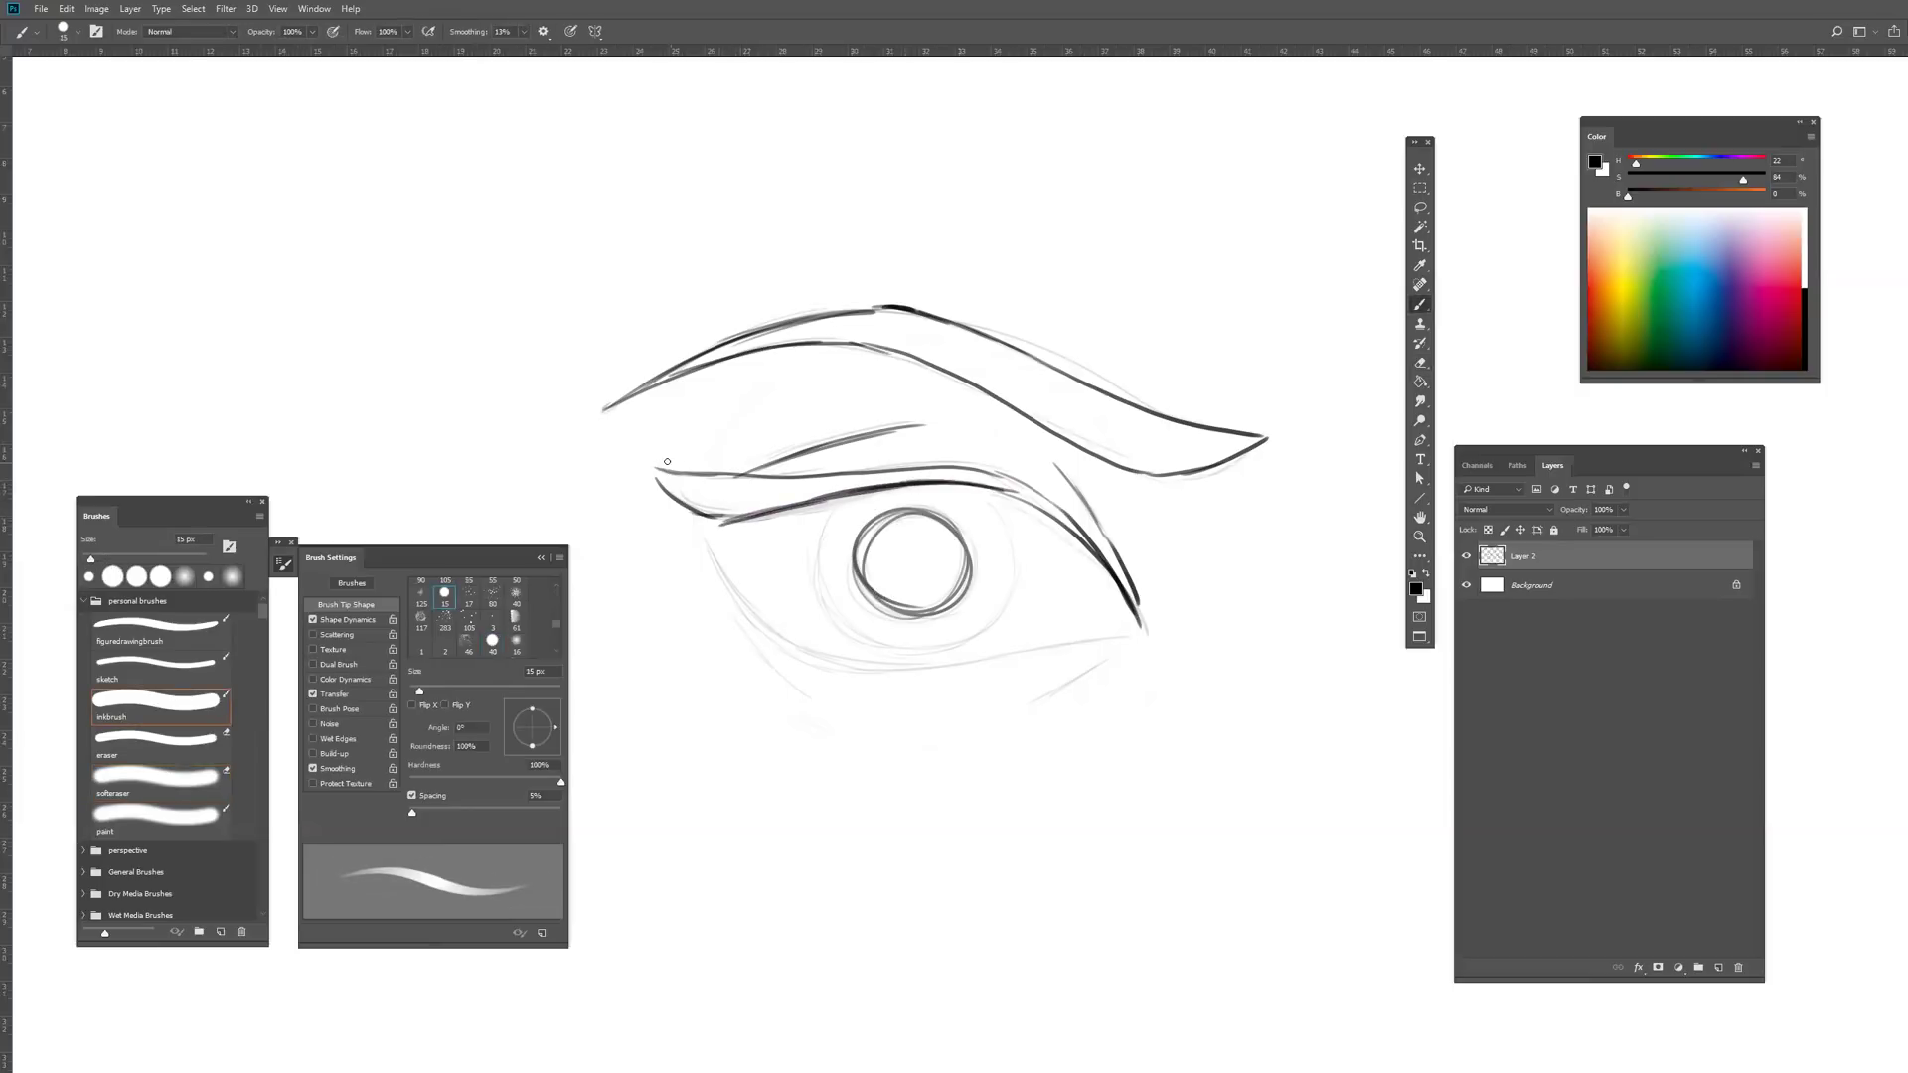
# Step: Ink the lower eyelid from the inner corner, adding light marks below the eye
pyautogui.moveTo(665, 462); pyautogui.dragTo(1001, 475)
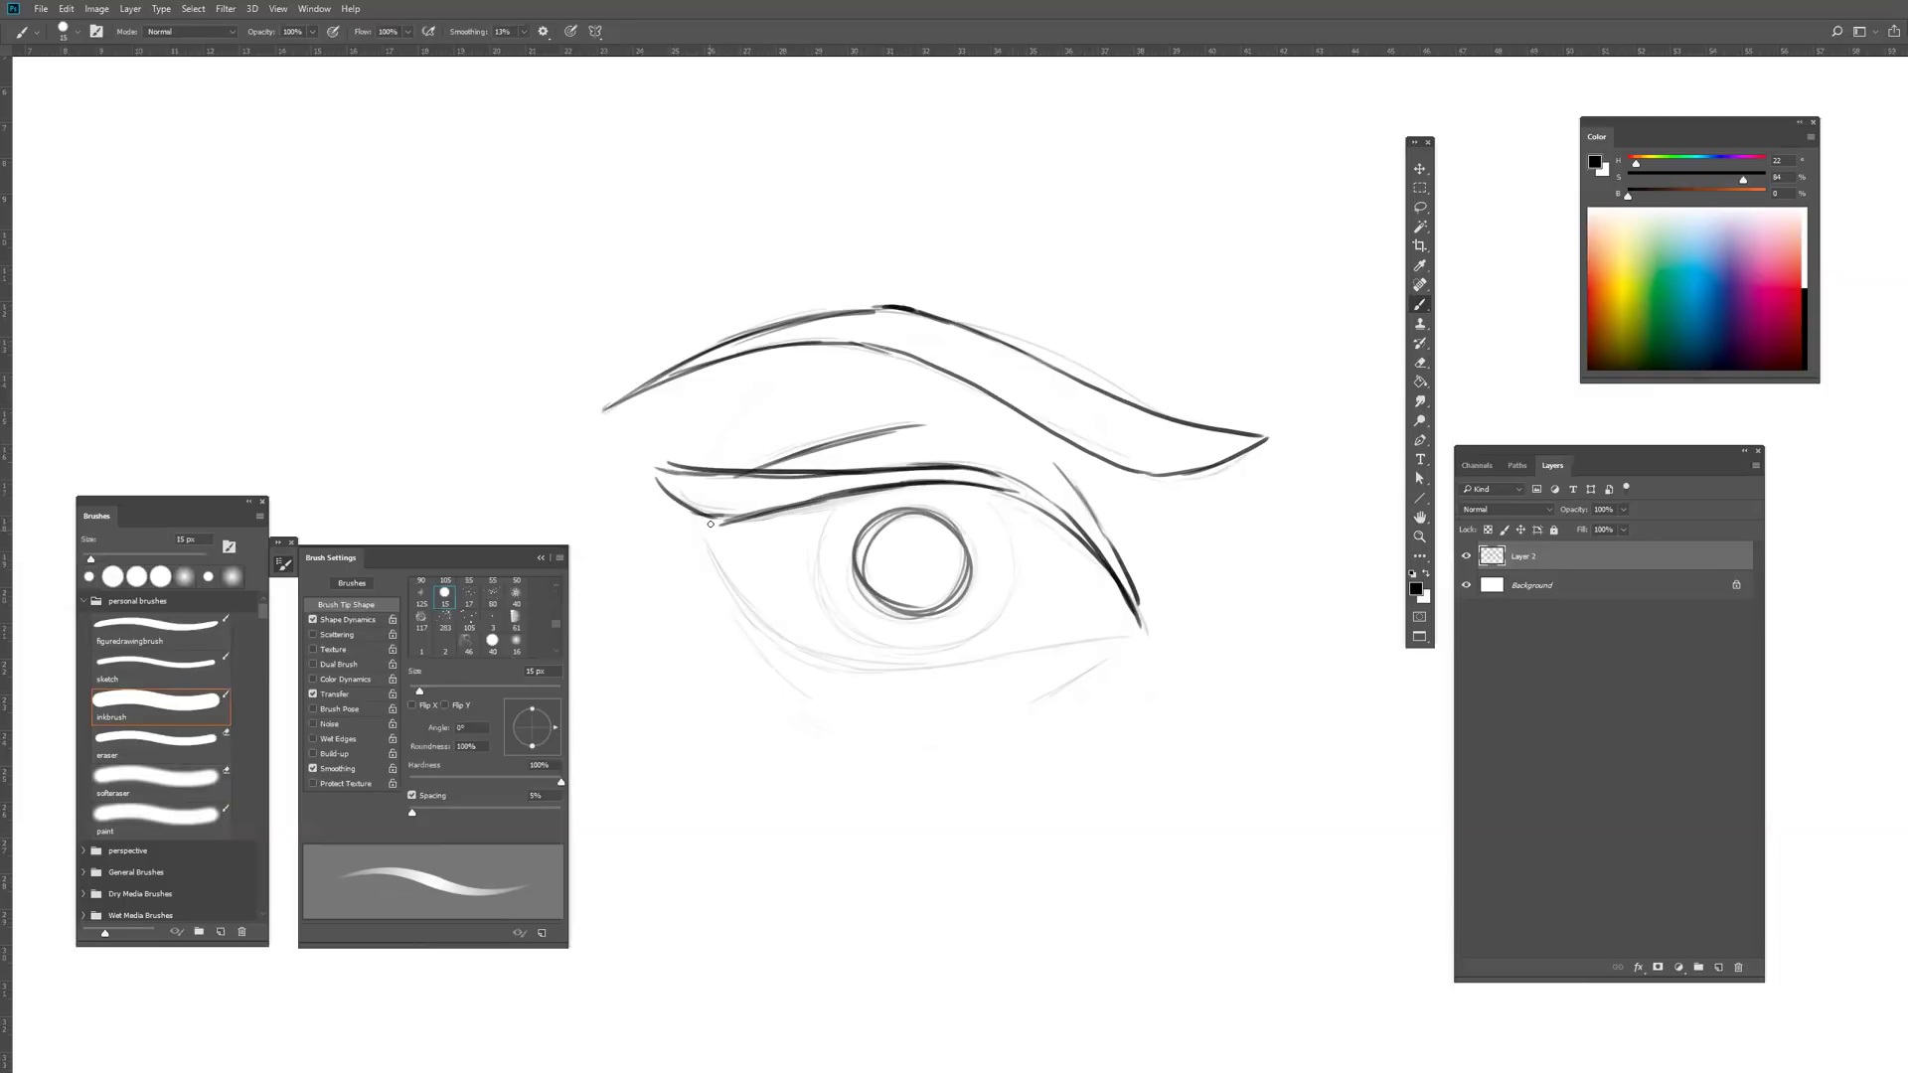
pyautogui.moveTo(717, 525)
pyautogui.mouseDown()
pyautogui.moveTo(813, 655)
pyautogui.moveTo(942, 670)
pyautogui.moveTo(1121, 641)
pyautogui.mouseUp()
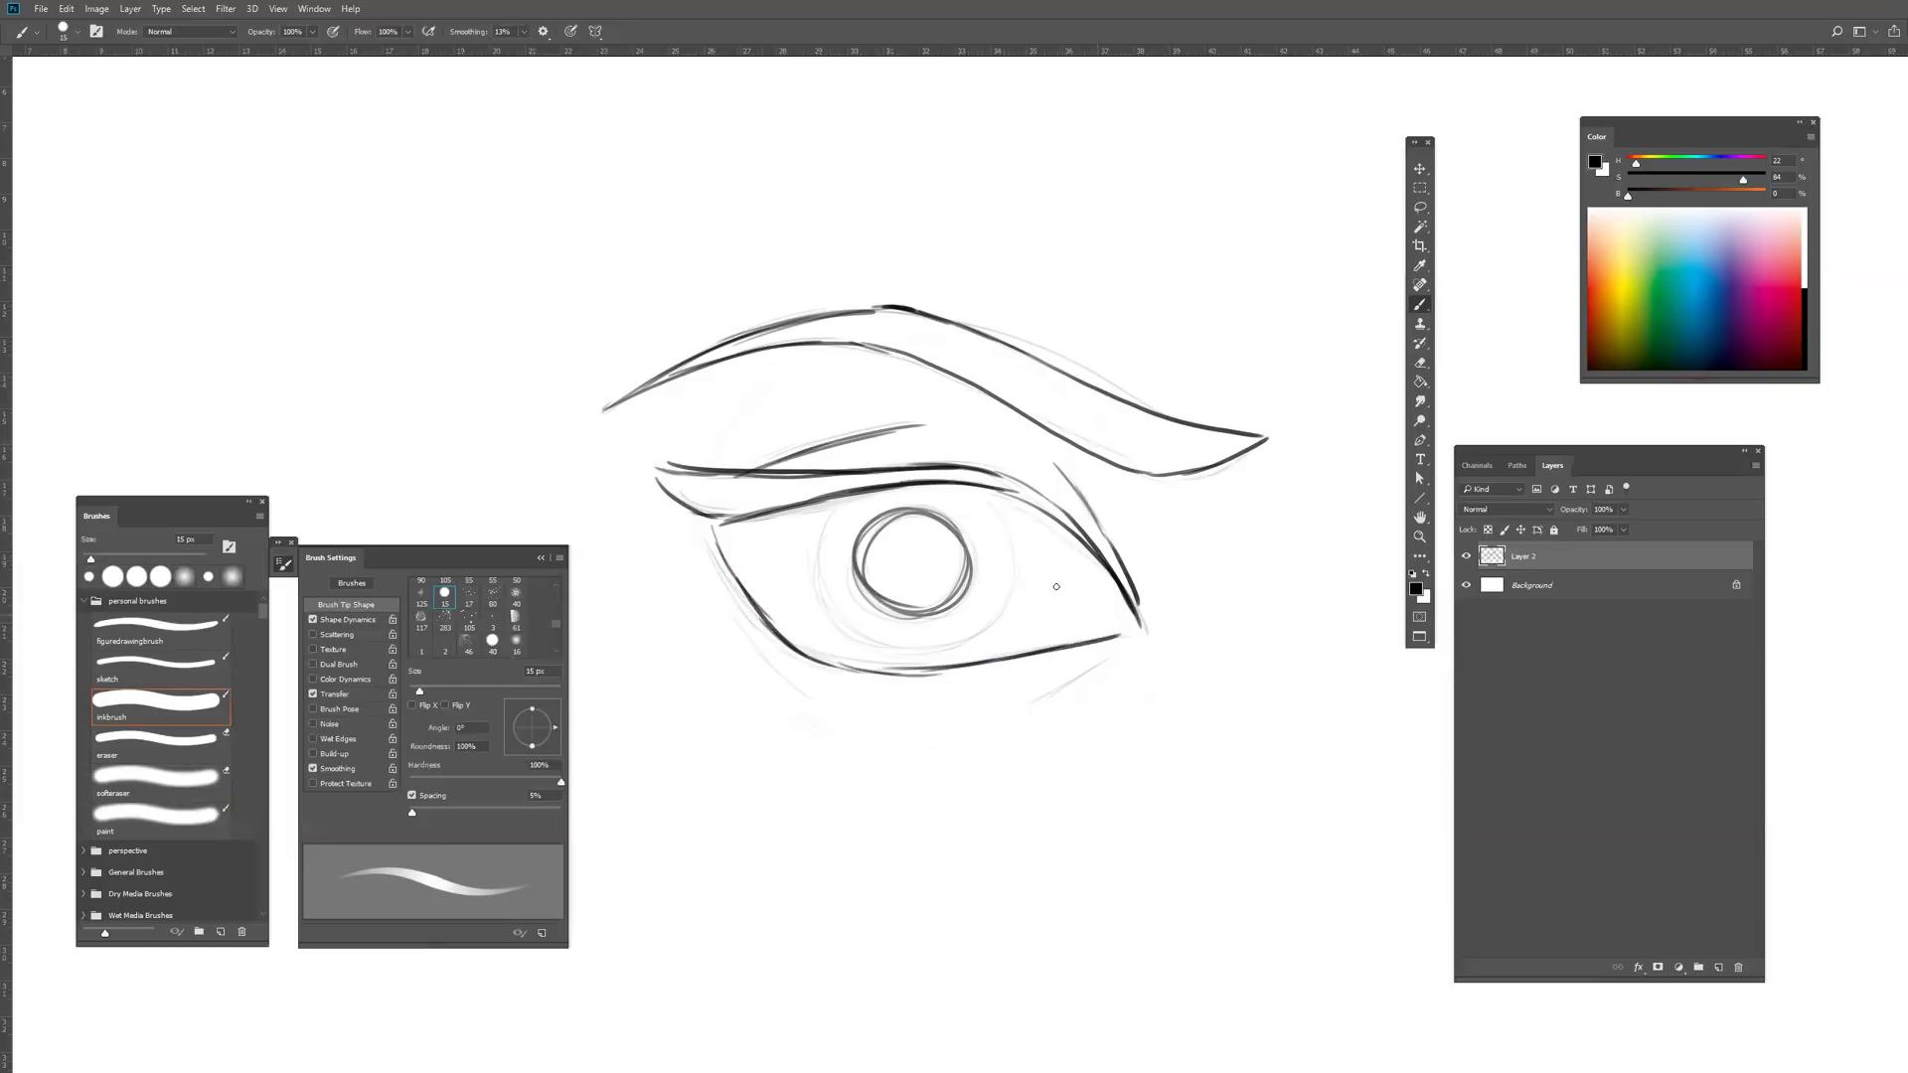
pyautogui.moveTo(718, 534)
pyautogui.mouseDown()
pyautogui.moveTo(812, 658)
pyautogui.moveTo(1112, 655)
pyautogui.mouseUp()
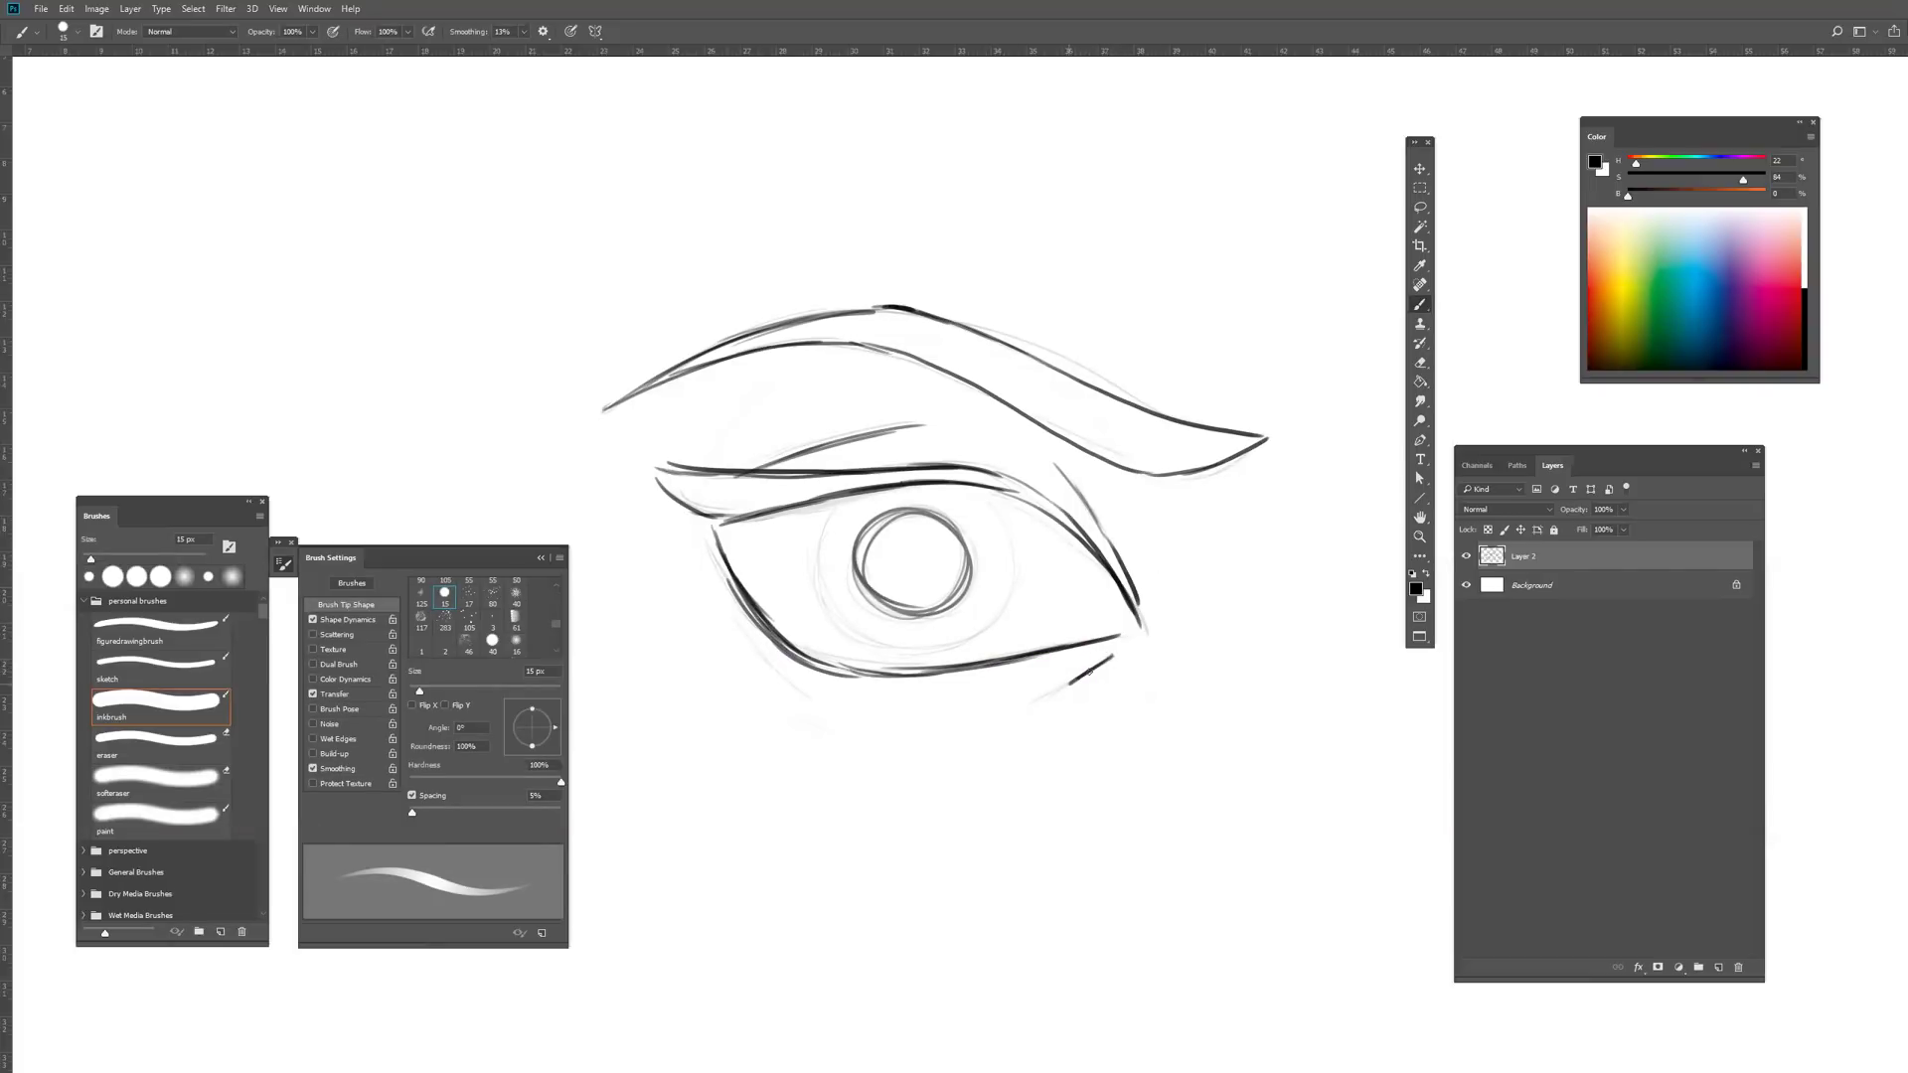
pyautogui.moveTo(705, 522); pyautogui.dragTo(705, 574)
pyautogui.moveTo(936, 734); pyautogui.dragTo(1023, 726)
pyautogui.moveTo(1097, 662); pyautogui.dragTo(1058, 687)
pyautogui.moveTo(739, 616); pyautogui.dragTo(773, 668)
# Step: Darken the iris outline on its left, right and bottom edges
pyautogui.moveTo(828, 503)
pyautogui.mouseDown()
pyautogui.moveTo(819, 596)
pyautogui.moveTo(925, 649)
pyautogui.moveTo(1010, 581)
pyautogui.moveTo(991, 491)
pyautogui.moveTo(1010, 596)
pyautogui.mouseUp()
pyautogui.moveTo(992, 504); pyautogui.dragTo(1003, 596)
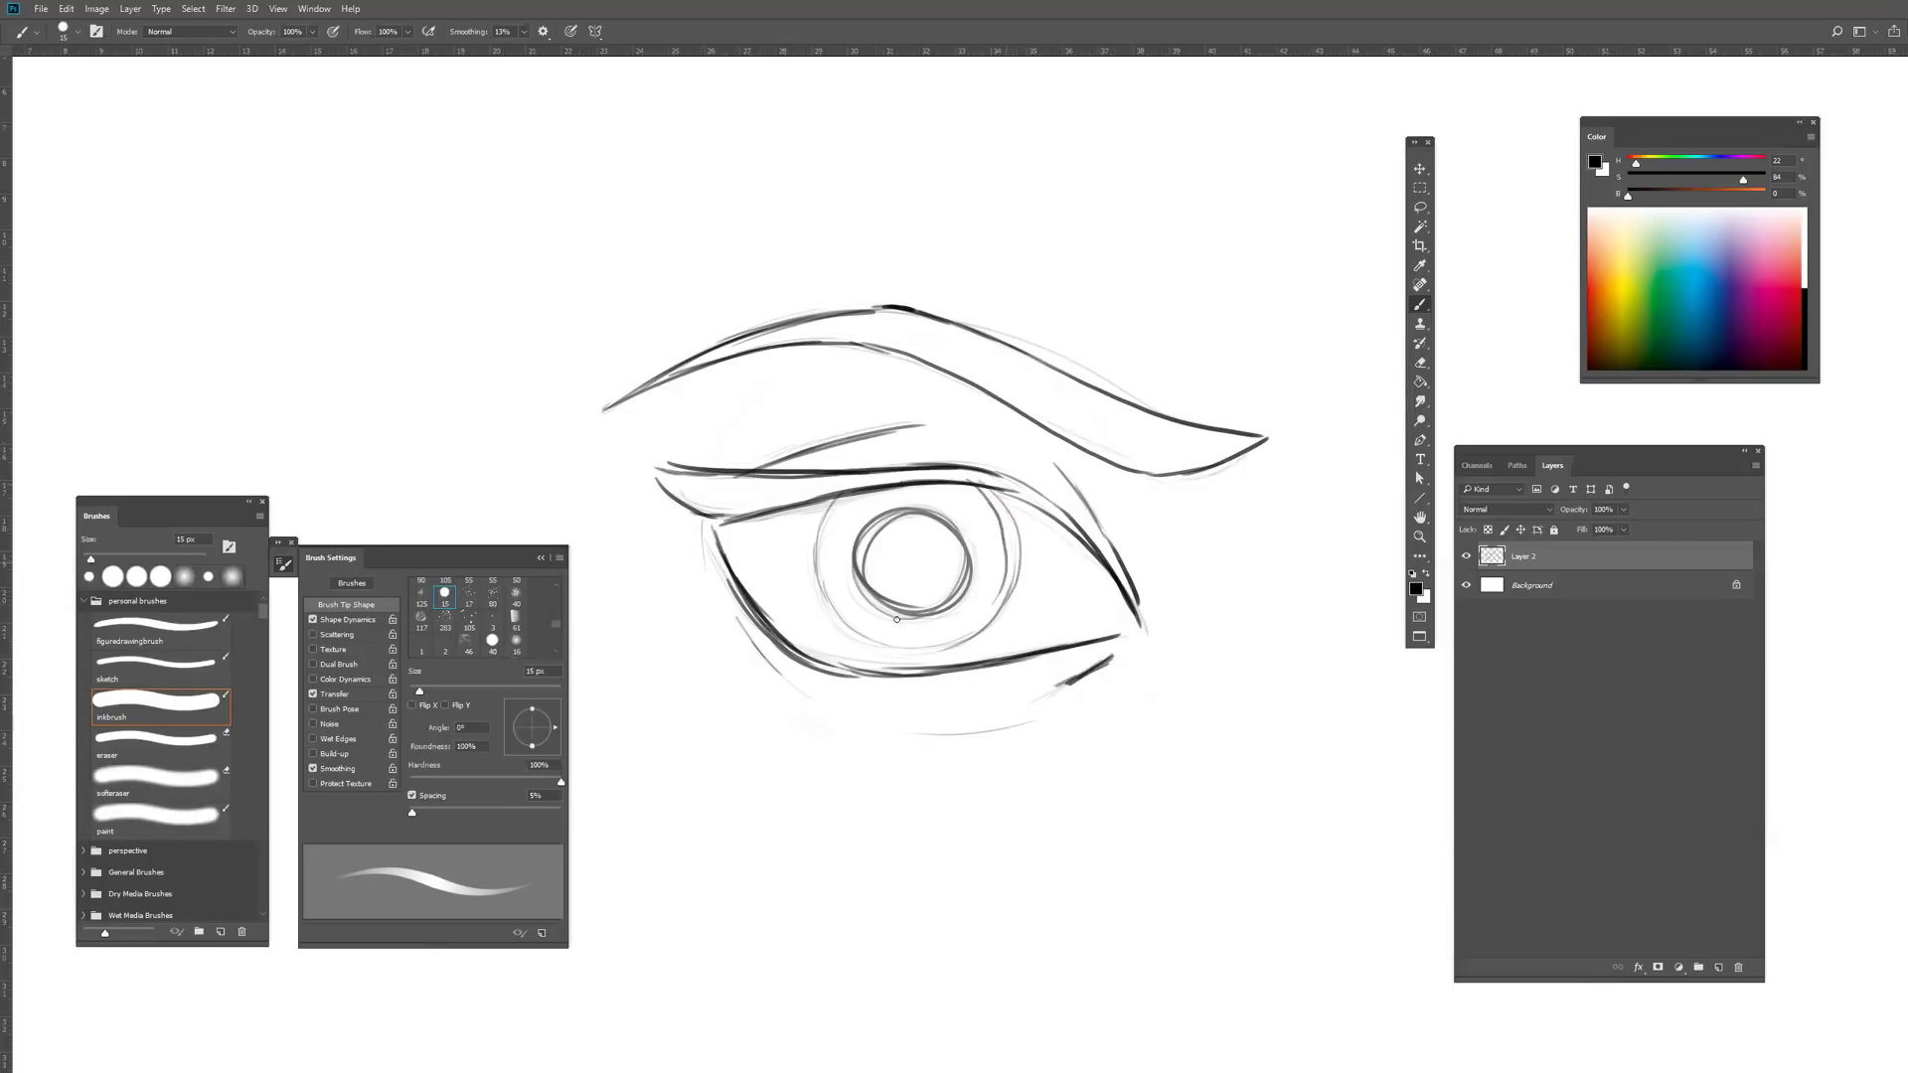
pyautogui.moveTo(822, 504)
pyautogui.mouseDown()
pyautogui.moveTo(817, 589)
pyautogui.moveTo(894, 642)
pyautogui.moveTo(984, 638)
pyautogui.mouseUp()
# Step: On a new layer, fill the pupil with grey, leaving a highlight
pyautogui.click(1717, 966)
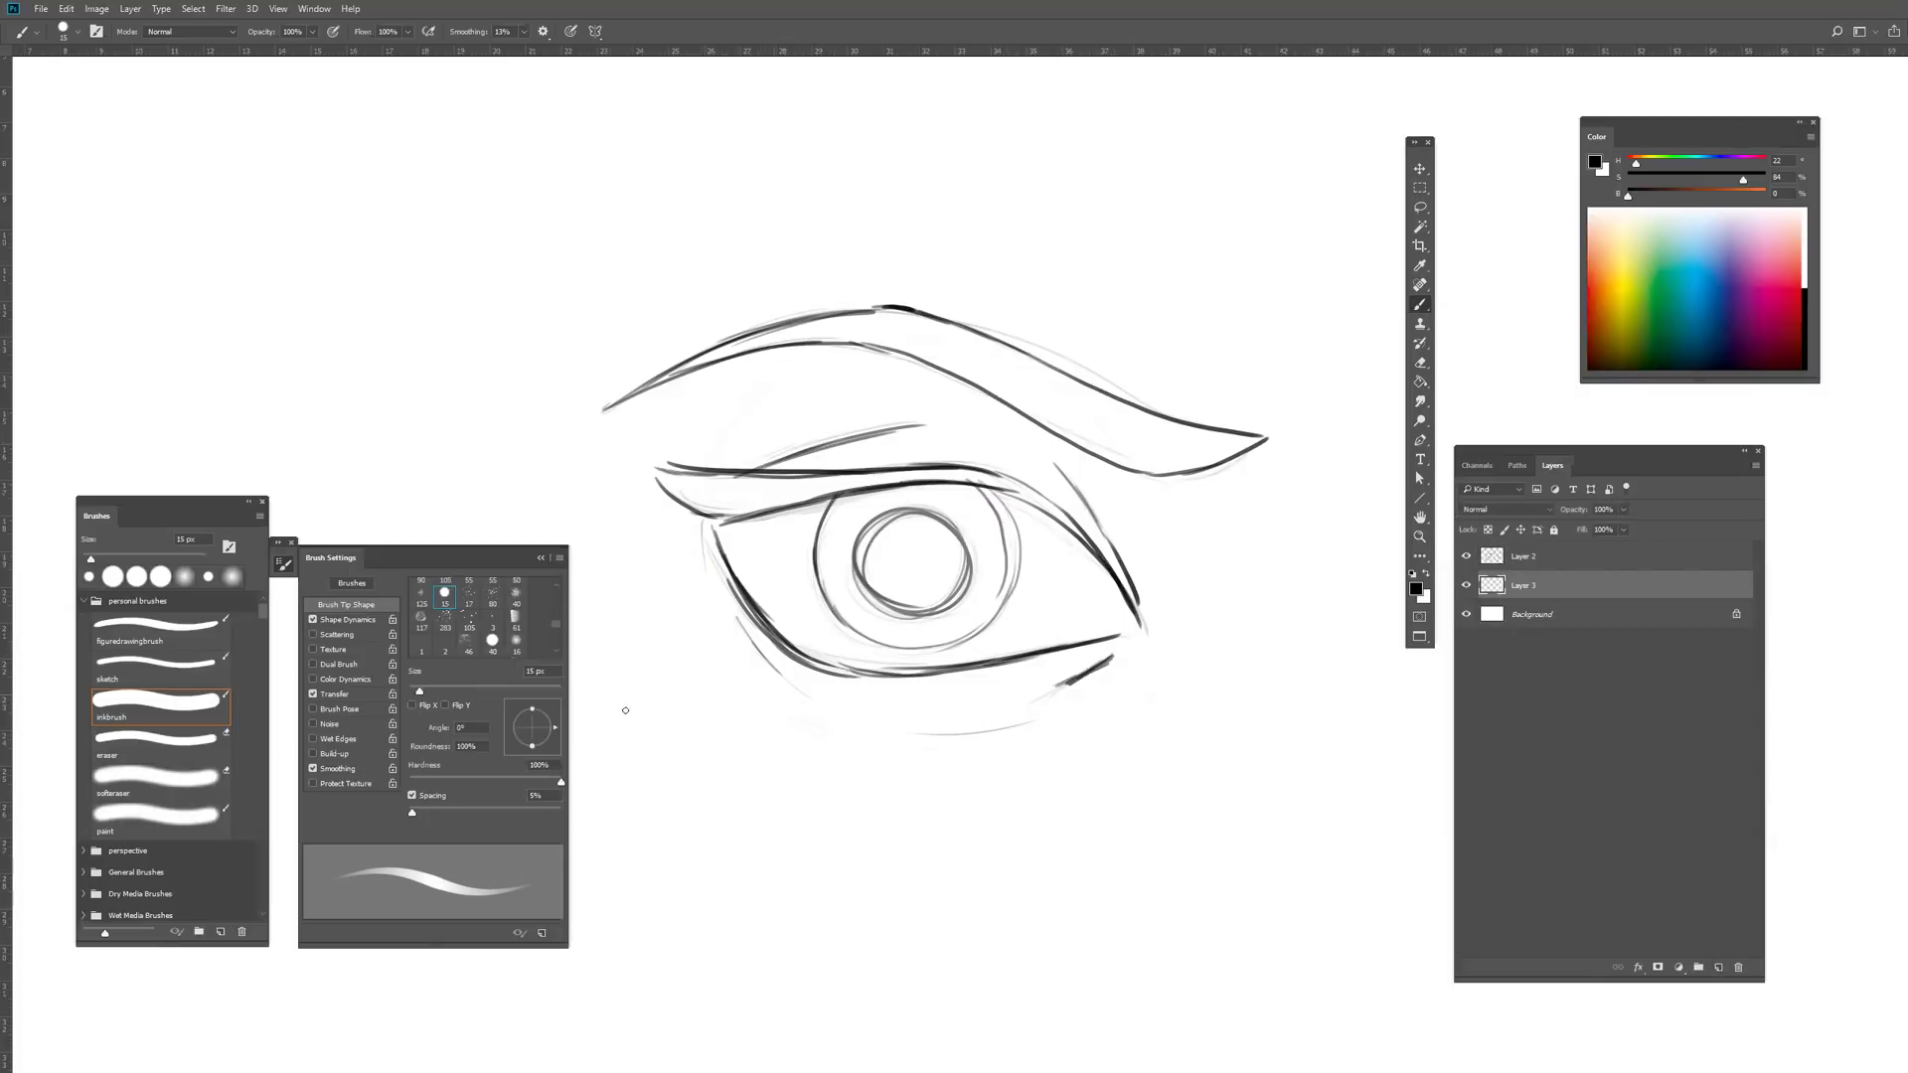
pyautogui.click(492, 639)
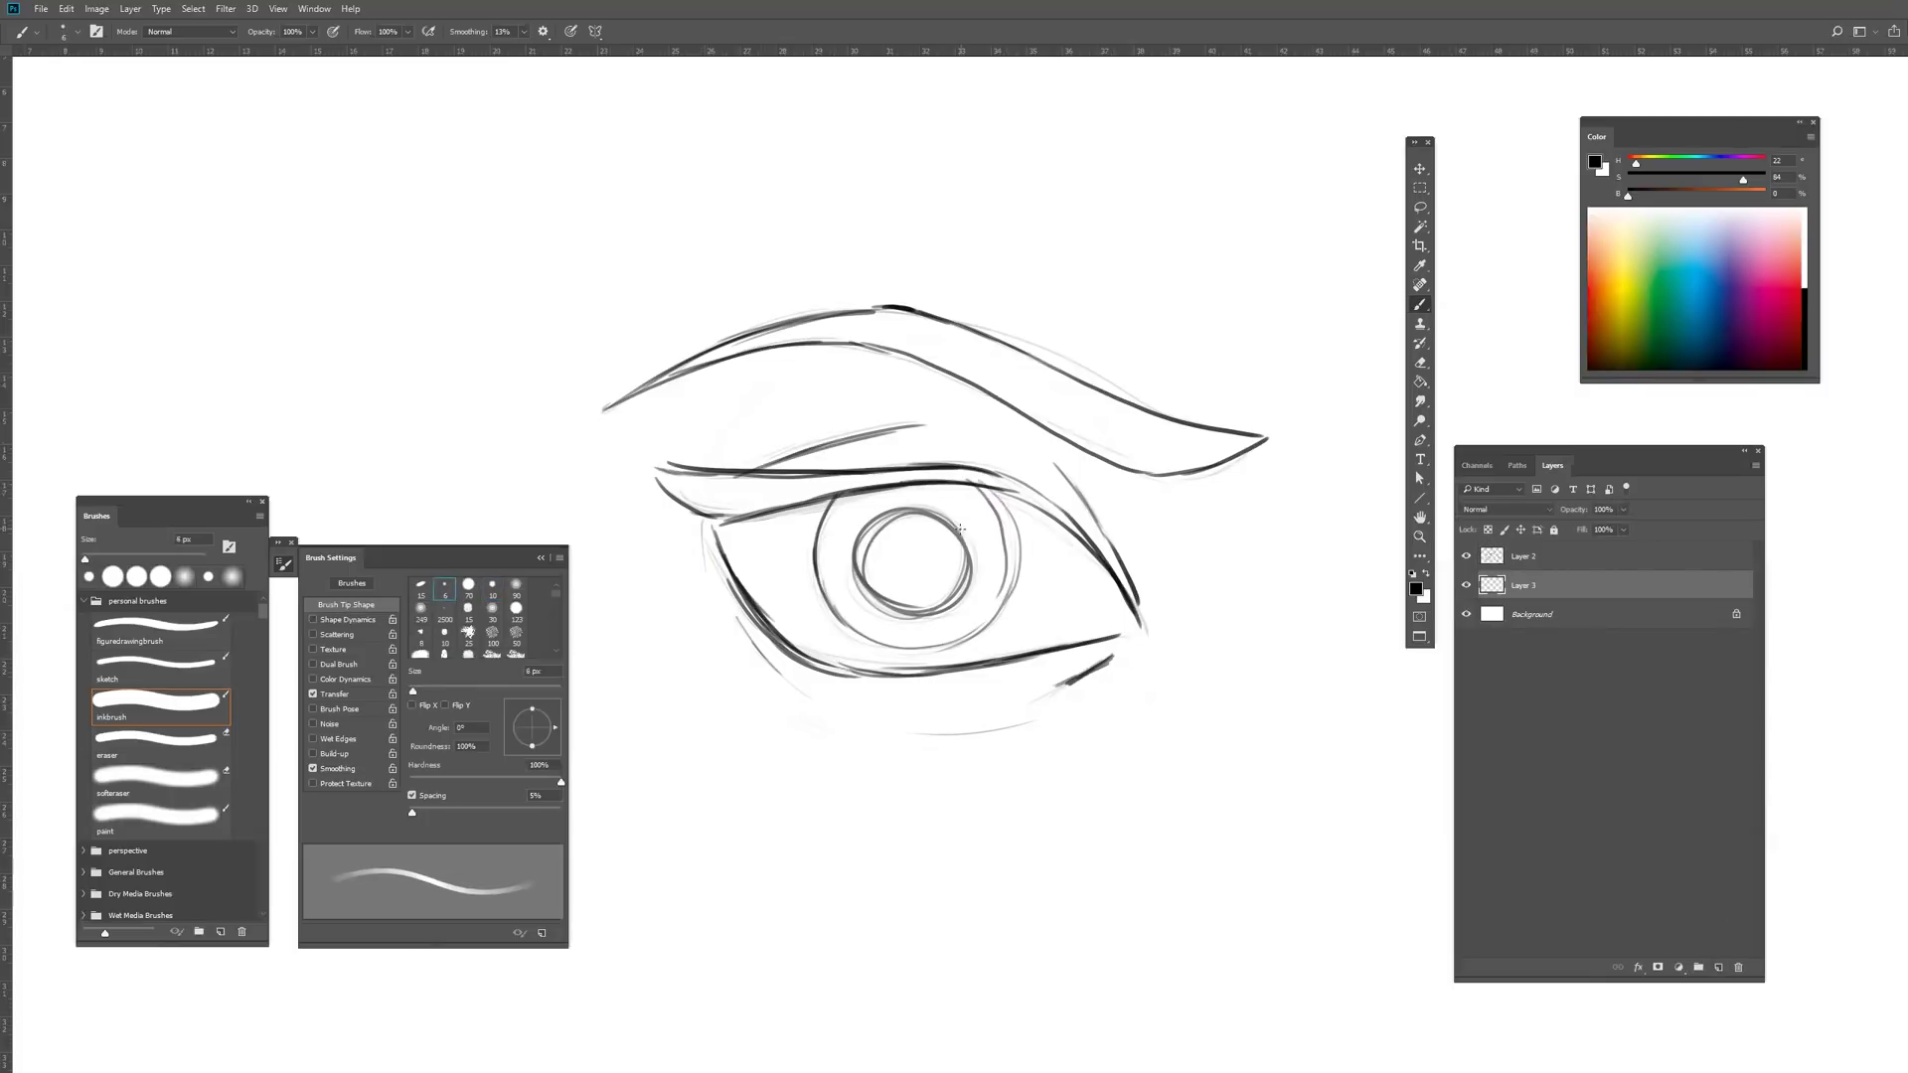
pyautogui.scroll(-3, 485, 642)
pyautogui.press(']')
pyautogui.press(']')
pyautogui.press(']')
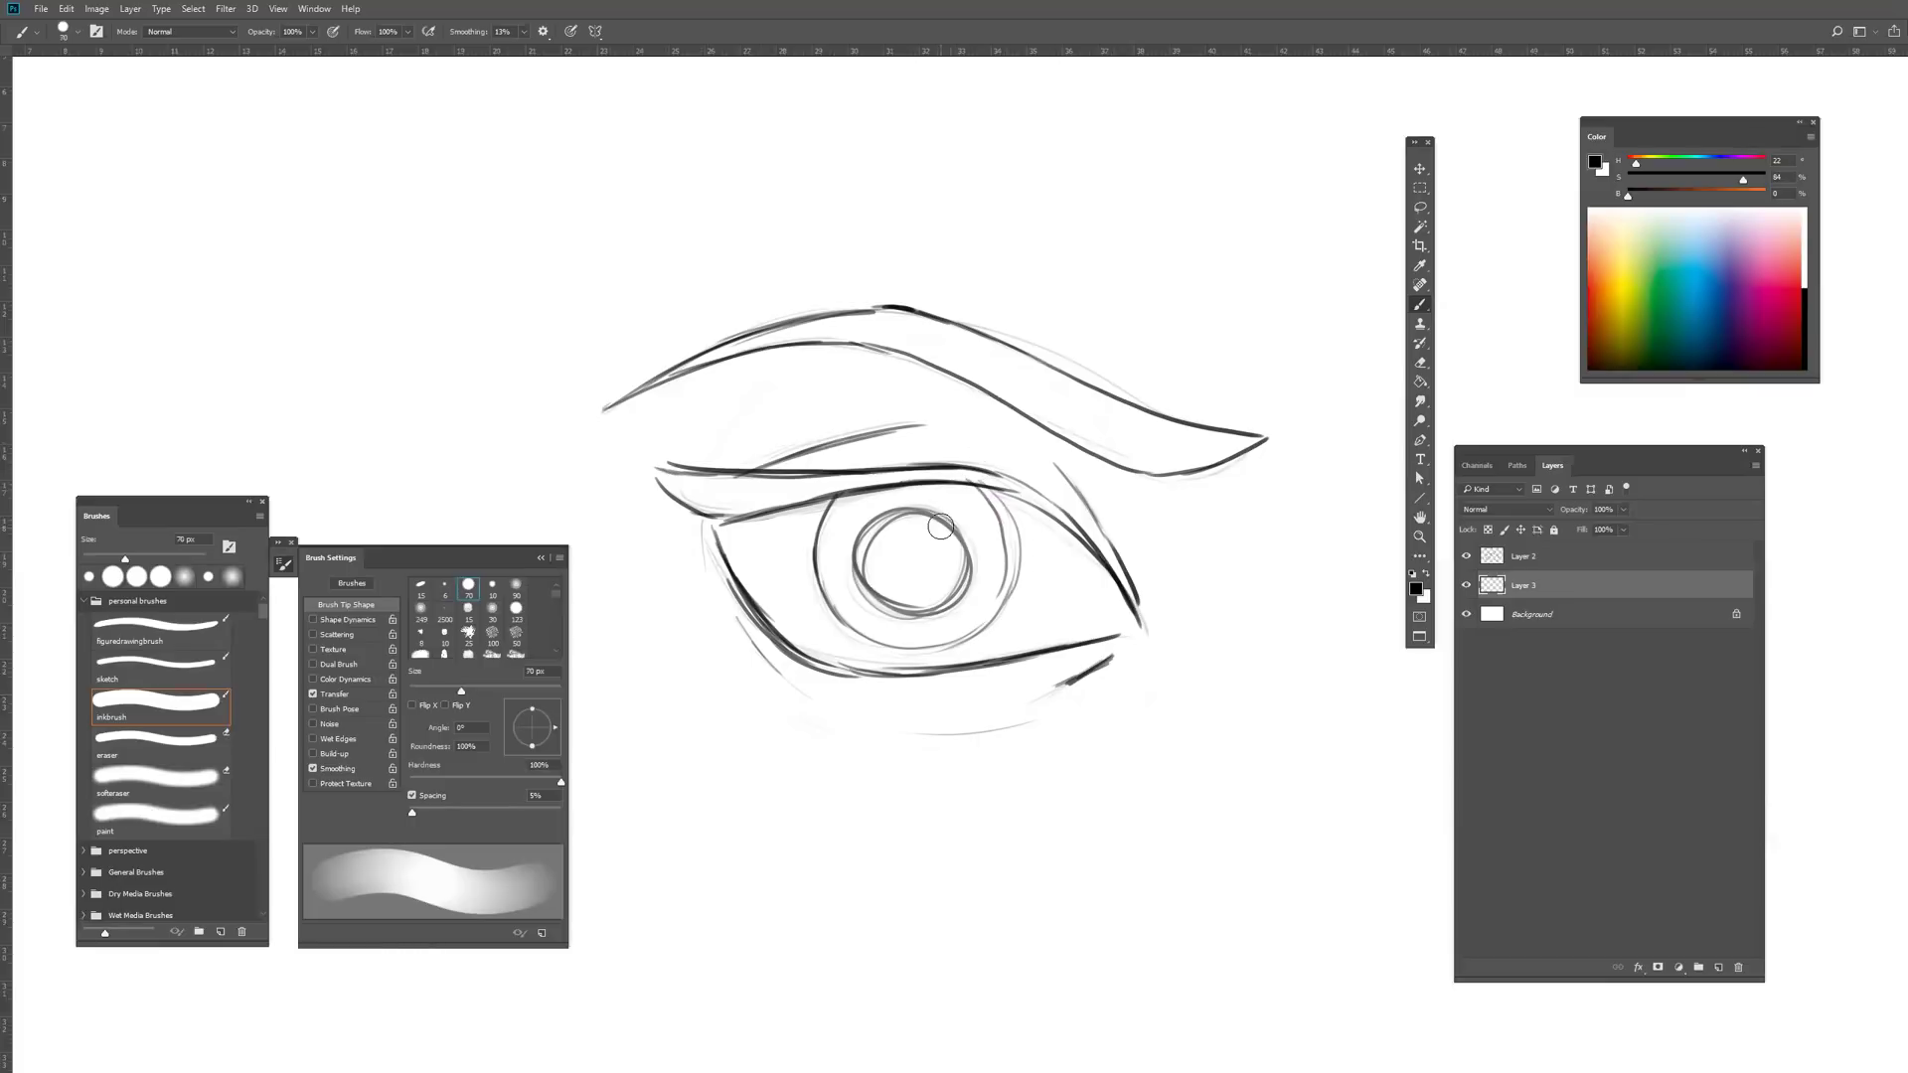
pyautogui.moveTo(927, 529)
pyautogui.mouseDown()
pyautogui.moveTo(895, 559)
pyautogui.moveTo(940, 589)
pyautogui.moveTo(861, 564)
pyautogui.moveTo(901, 526)
pyautogui.mouseUp()
pyautogui.moveTo(909, 598)
pyautogui.mouseDown()
pyautogui.moveTo(947, 537)
pyautogui.moveTo(873, 560)
pyautogui.moveTo(873, 596)
pyautogui.moveTo(939, 609)
pyautogui.moveTo(902, 530)
pyautogui.moveTo(857, 507)
pyautogui.moveTo(953, 496)
pyautogui.moveTo(998, 574)
pyautogui.moveTo(953, 619)
pyautogui.mouseUp()
# Step: Shade the iris in lighter greys around the pupil
pyautogui.keyDown('alt'); pyautogui.click(866, 507); pyautogui.keyUp('alt')
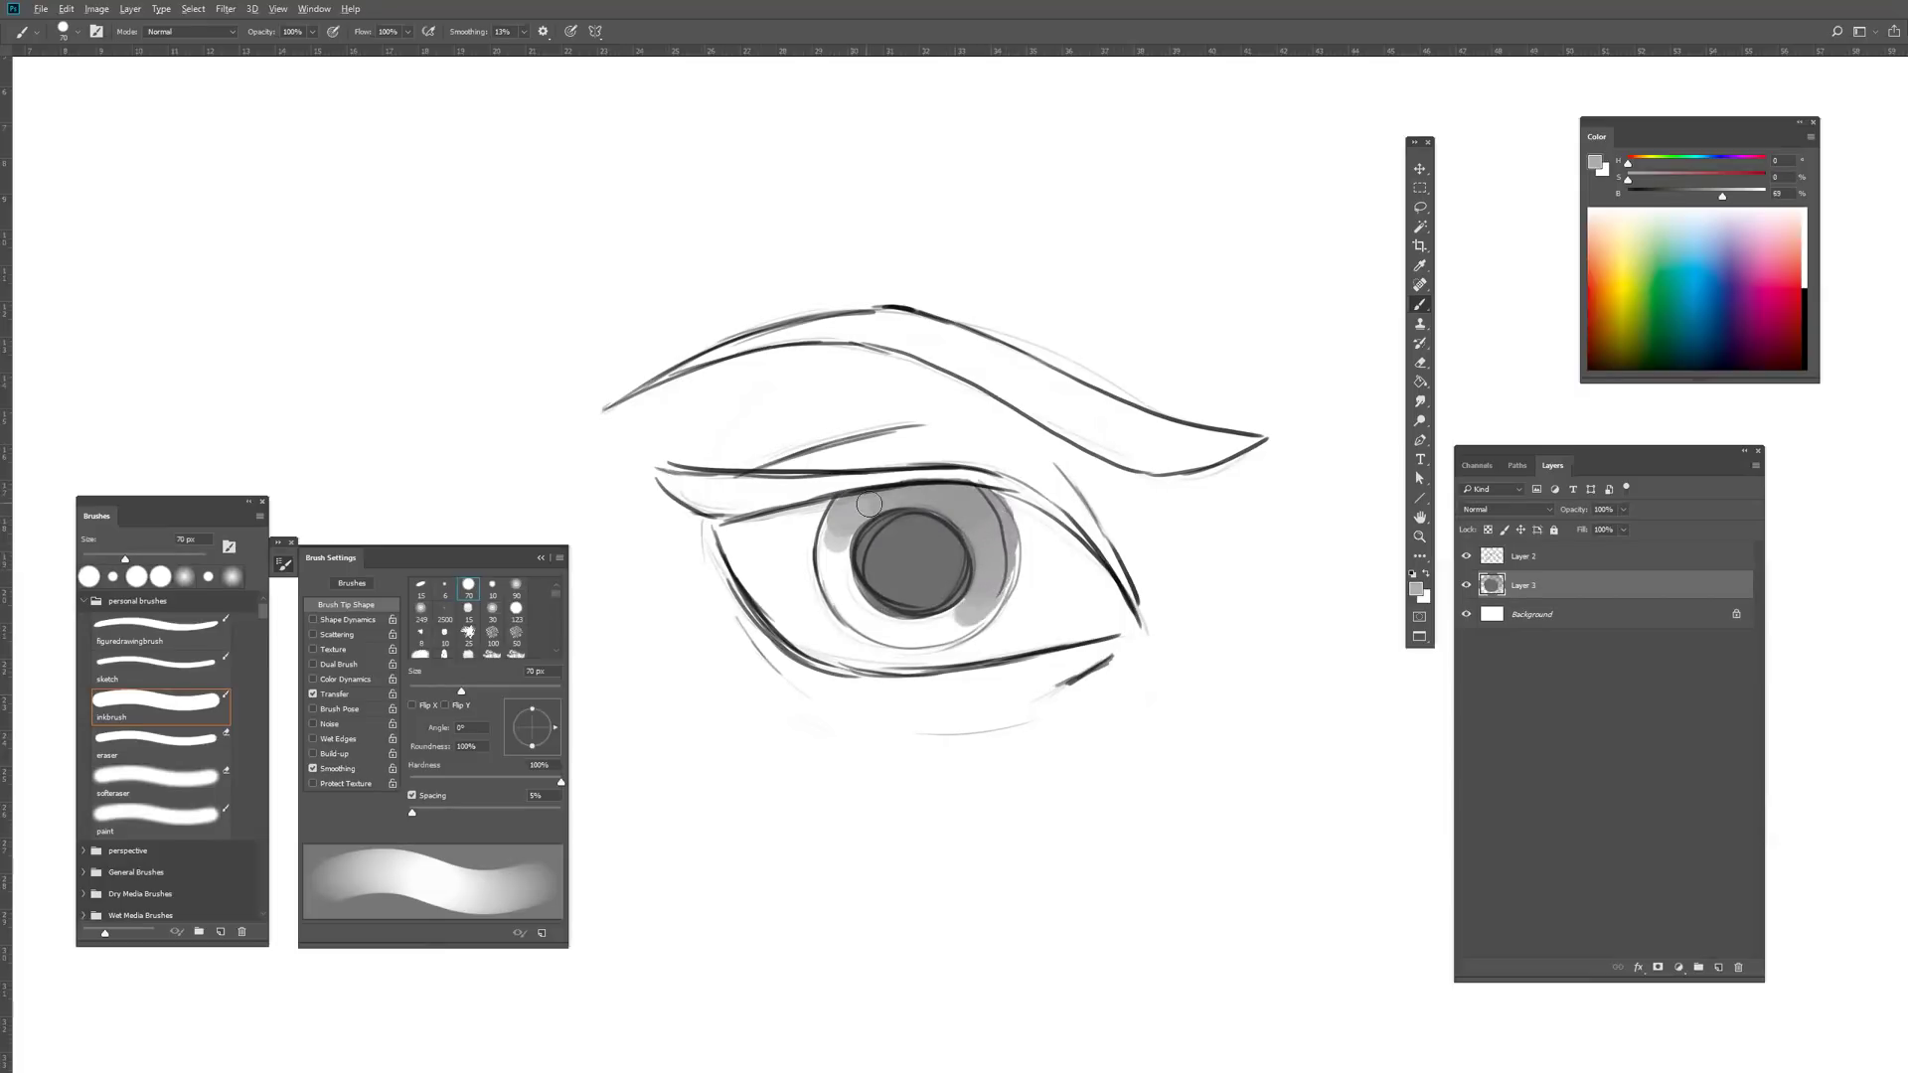
pyautogui.moveTo(850, 529)
pyautogui.mouseDown()
pyautogui.moveTo(831, 582)
pyautogui.moveTo(842, 513)
pyautogui.moveTo(831, 579)
pyautogui.moveTo(872, 623)
pyautogui.moveTo(924, 632)
pyautogui.moveTo(966, 609)
pyautogui.mouseUp()
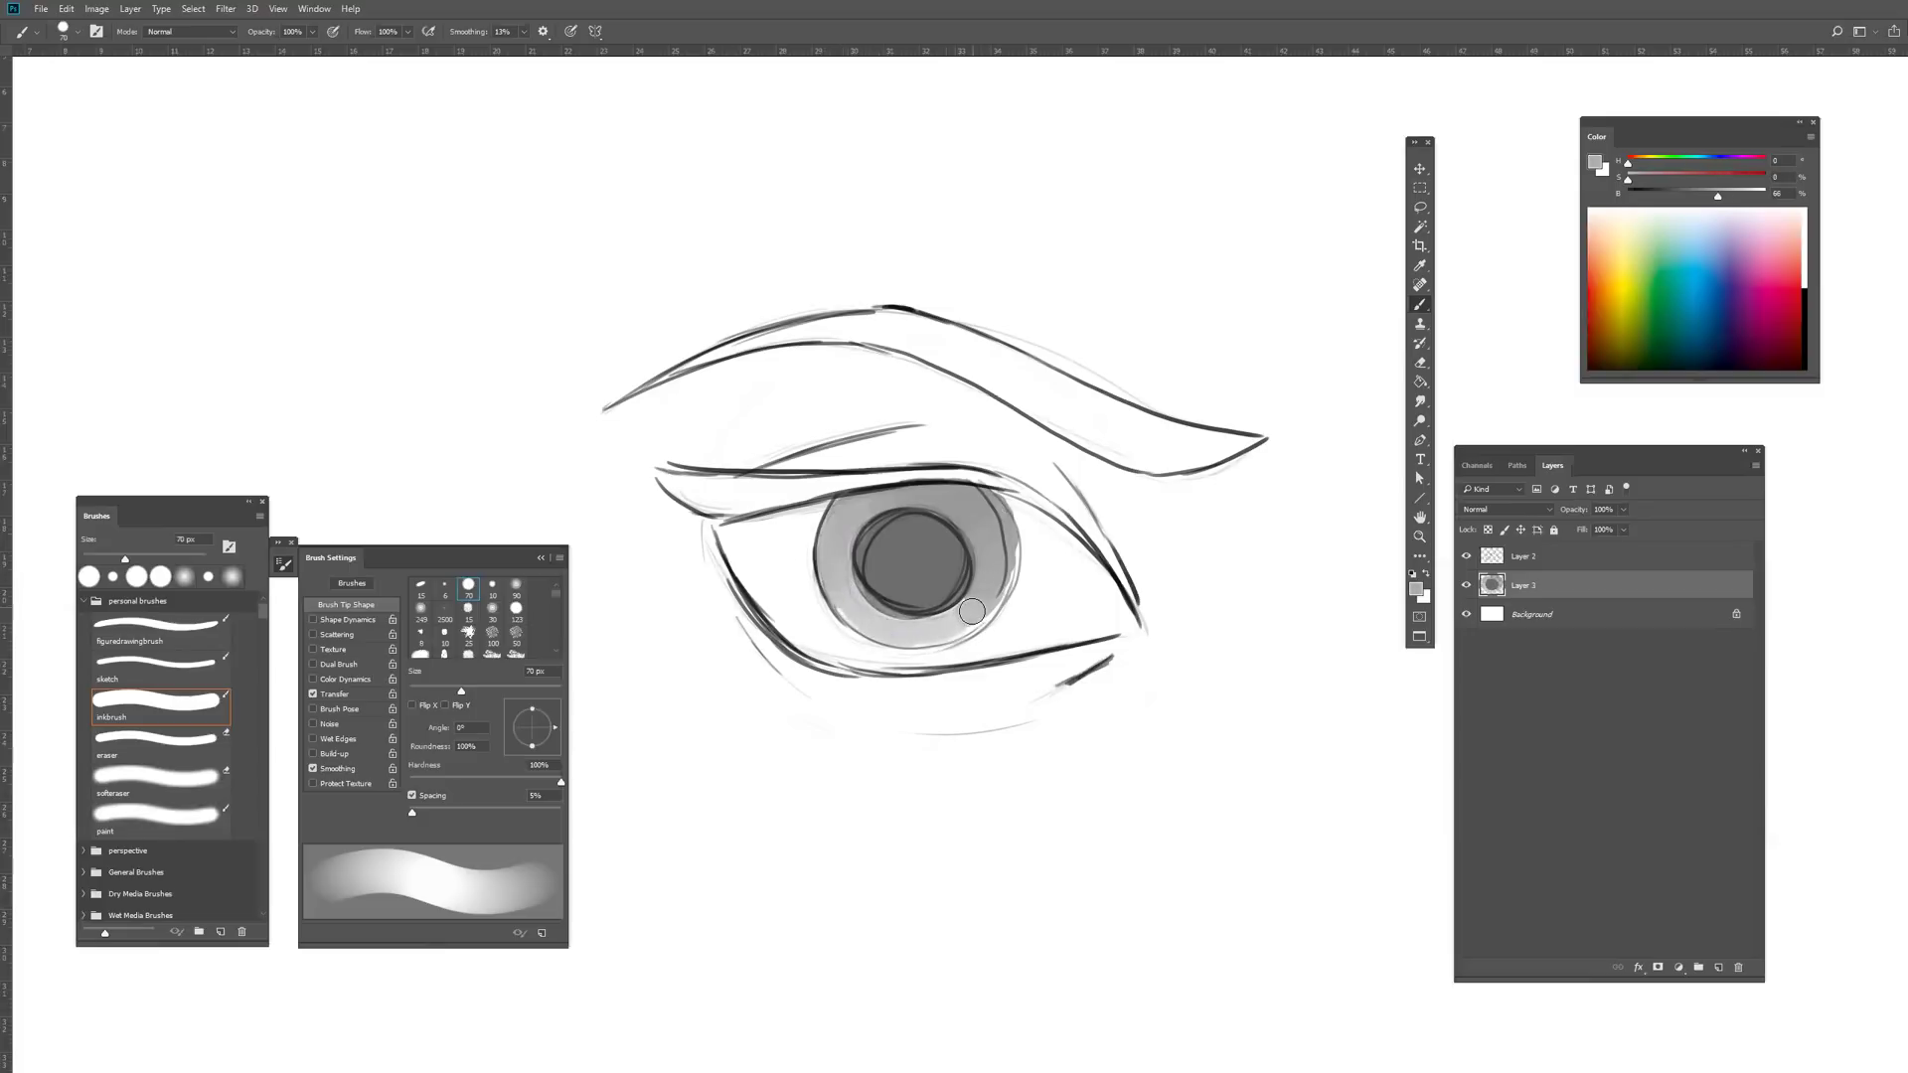
pyautogui.keyDown('alt'); pyautogui.click(972, 605); pyautogui.keyUp('alt')
pyautogui.moveTo(841, 543); pyautogui.dragTo(894, 634)
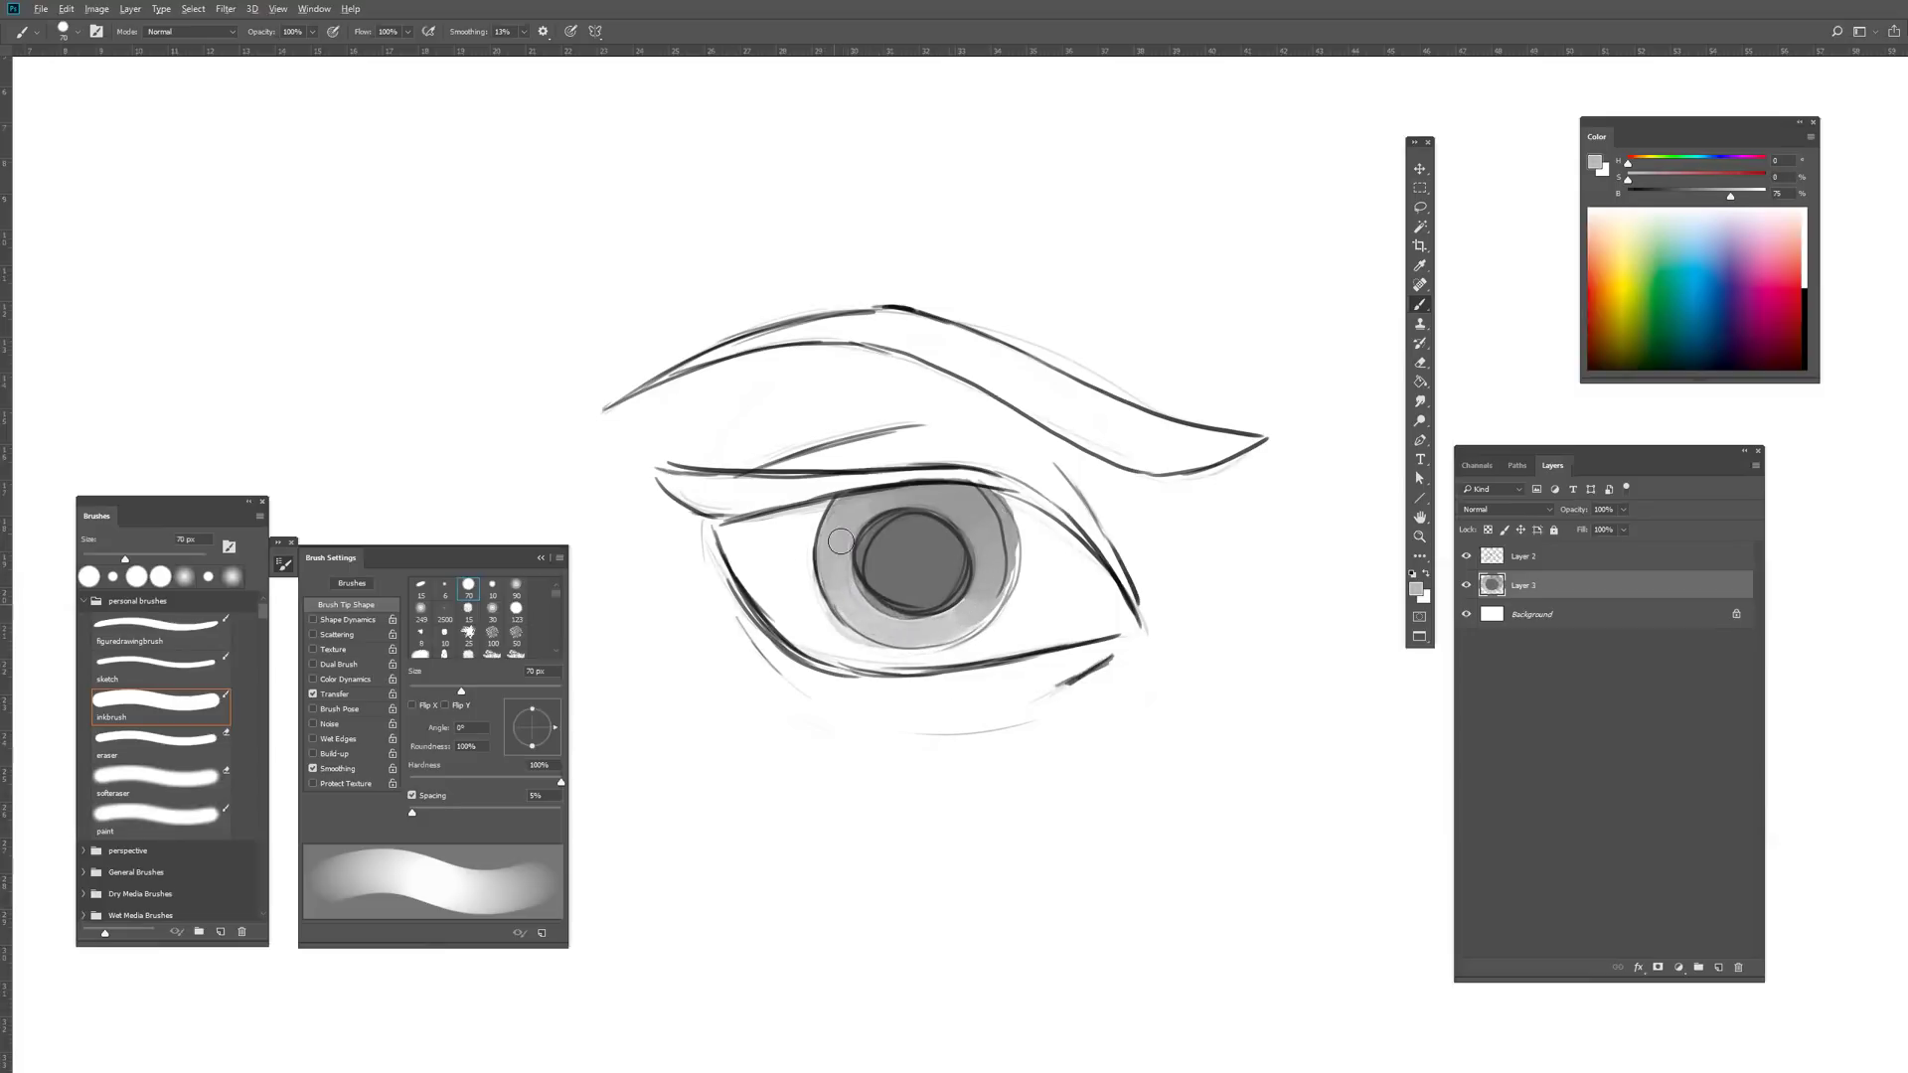
pyautogui.keyDown('alt'); pyautogui.click(969, 497); pyautogui.keyUp('alt')
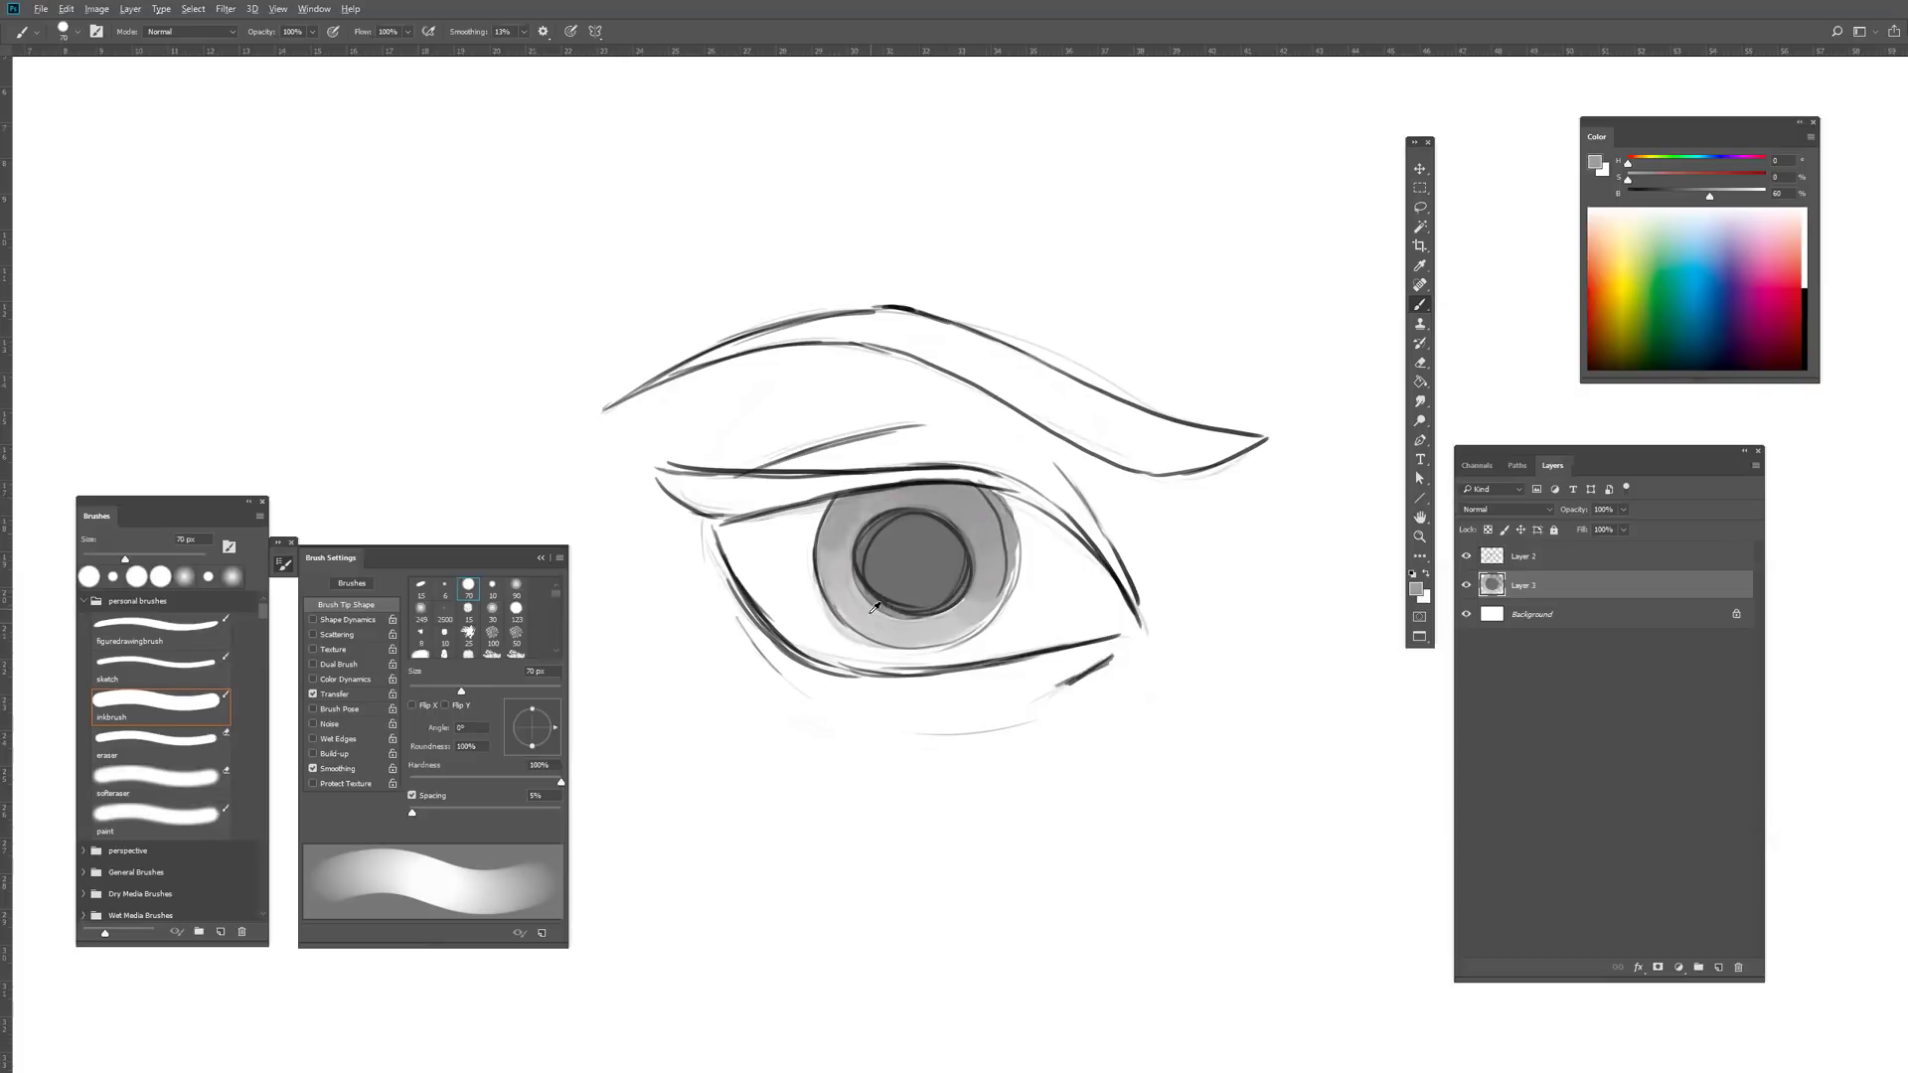
pyautogui.moveTo(841, 582)
pyautogui.mouseDown()
pyautogui.moveTo(886, 632)
pyautogui.moveTo(927, 624)
pyautogui.mouseUp()
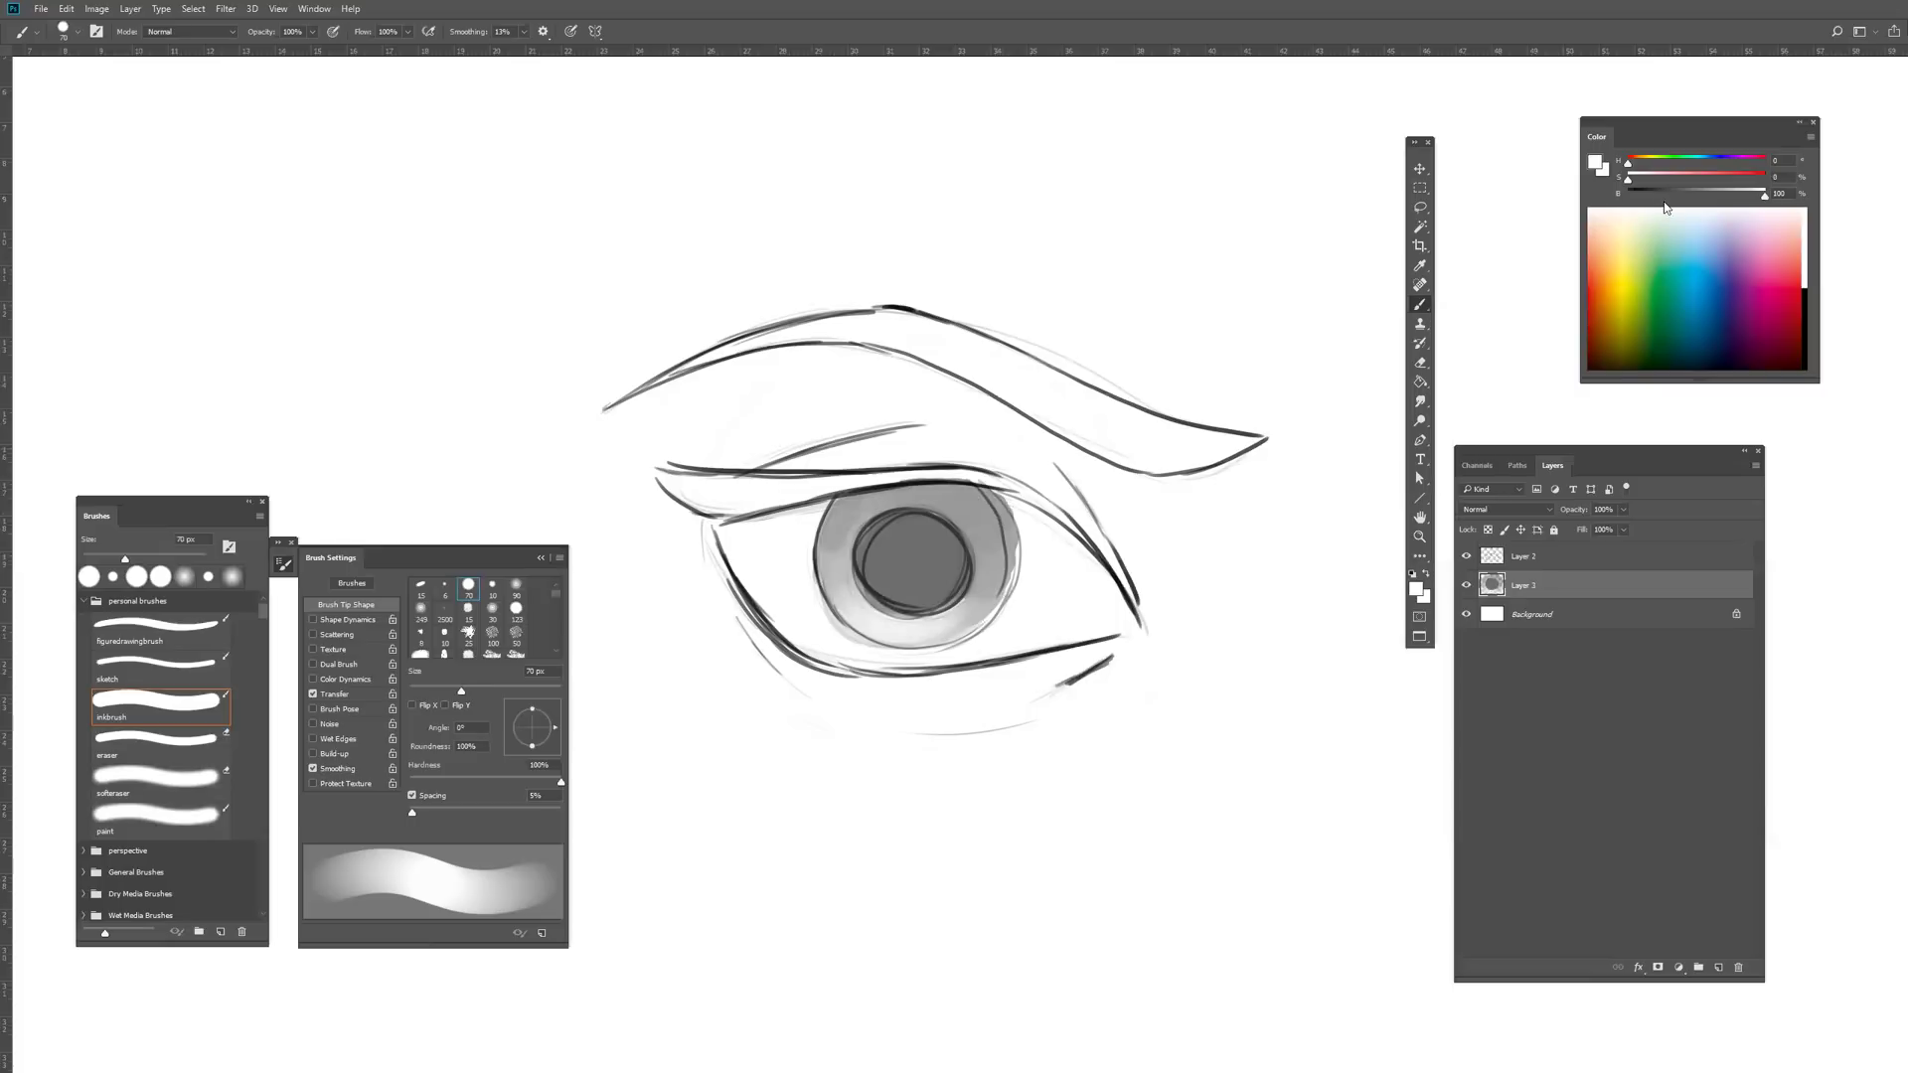
# Step: Undo the accidental diagonal stroke drawn above the eyebrow
pyautogui.press('x')
pyautogui.press(',')
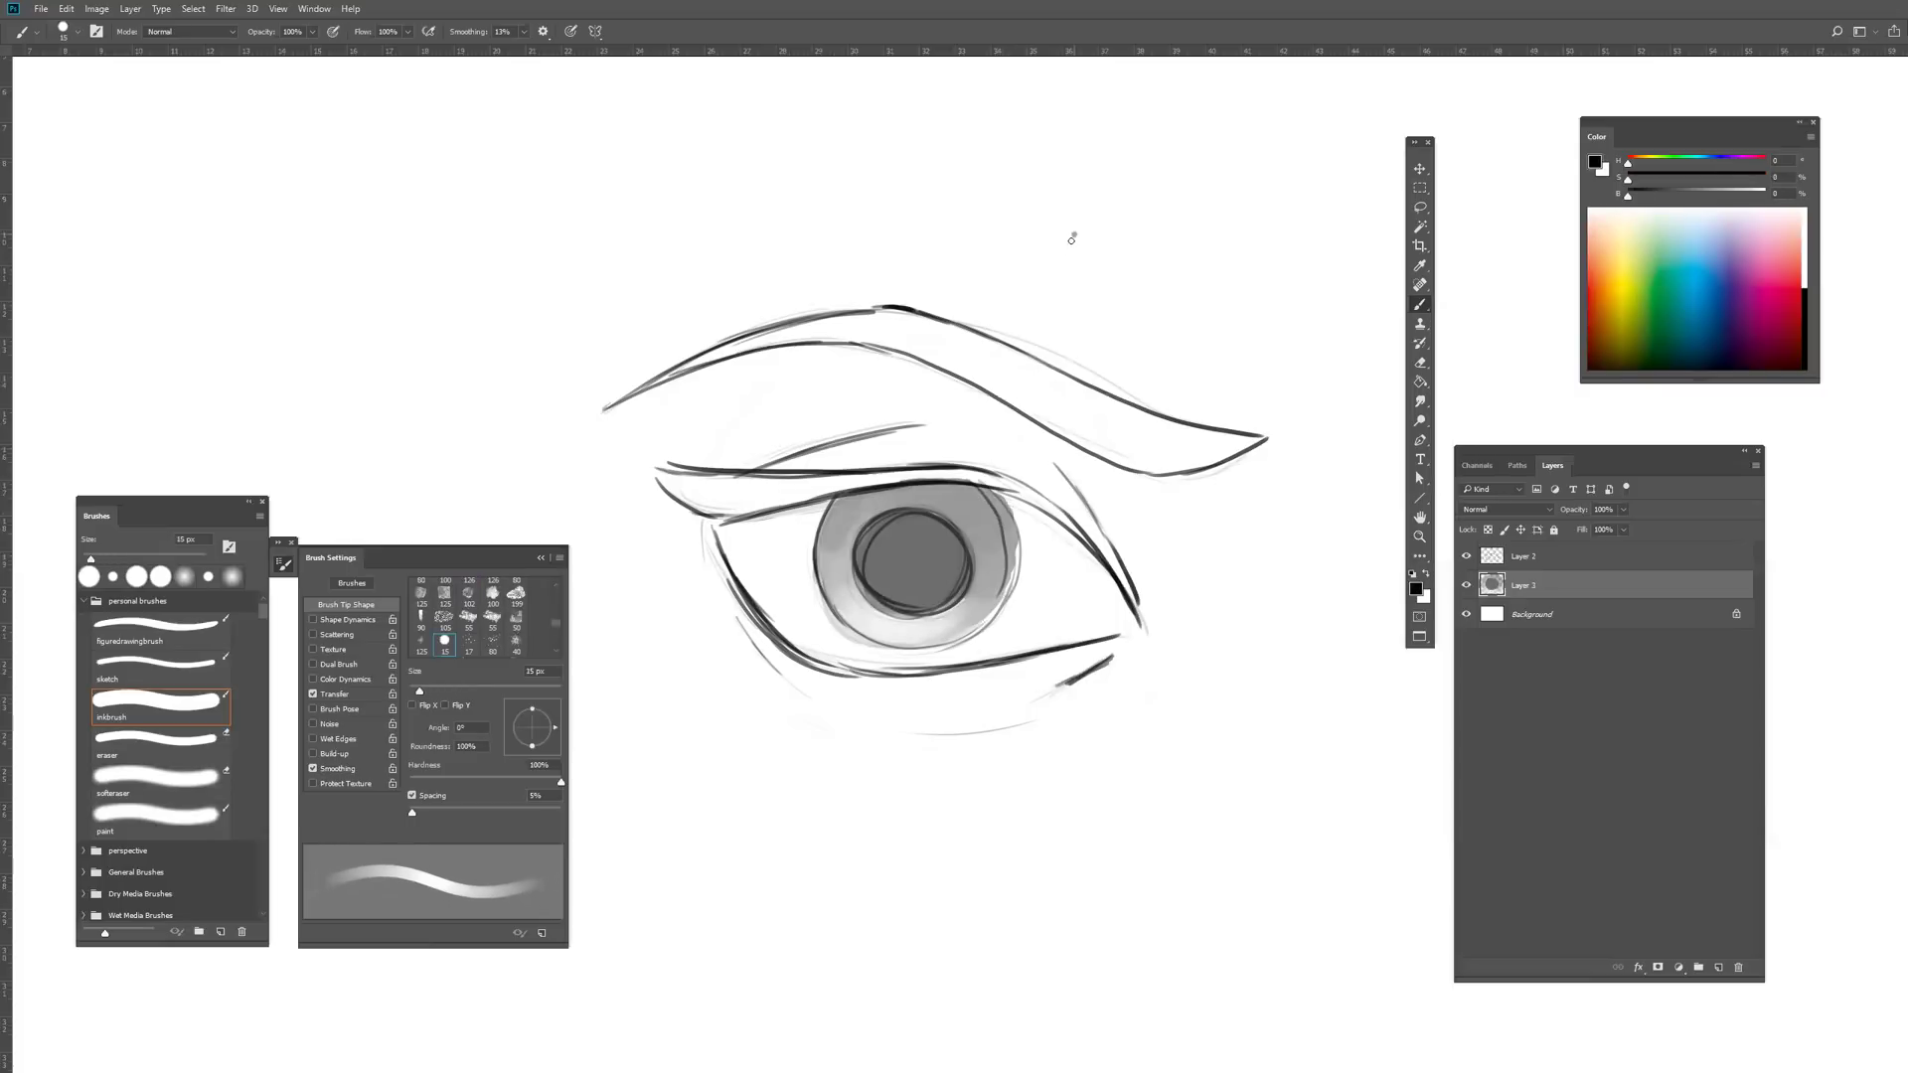
pyautogui.moveTo(1073, 234); pyautogui.dragTo(933, 531)
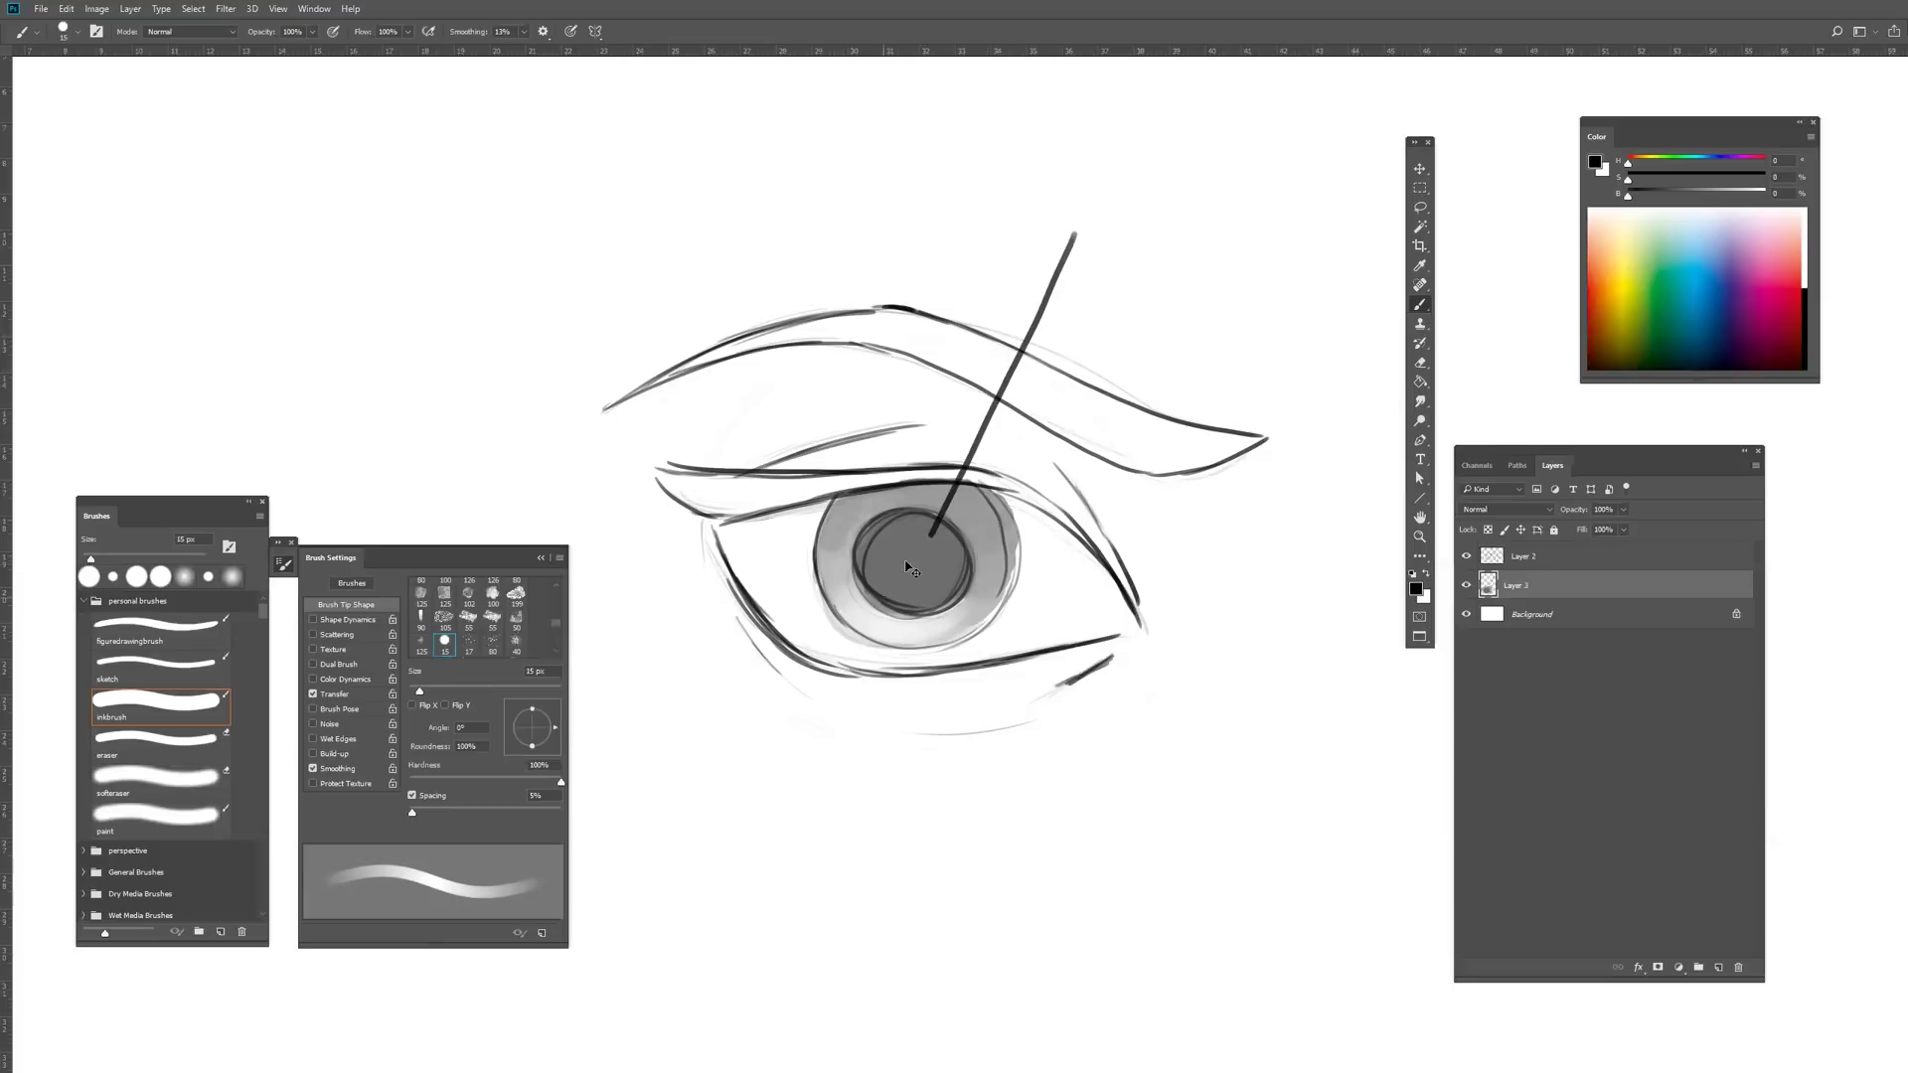
pyautogui.hotkey('ctrl', 'z')
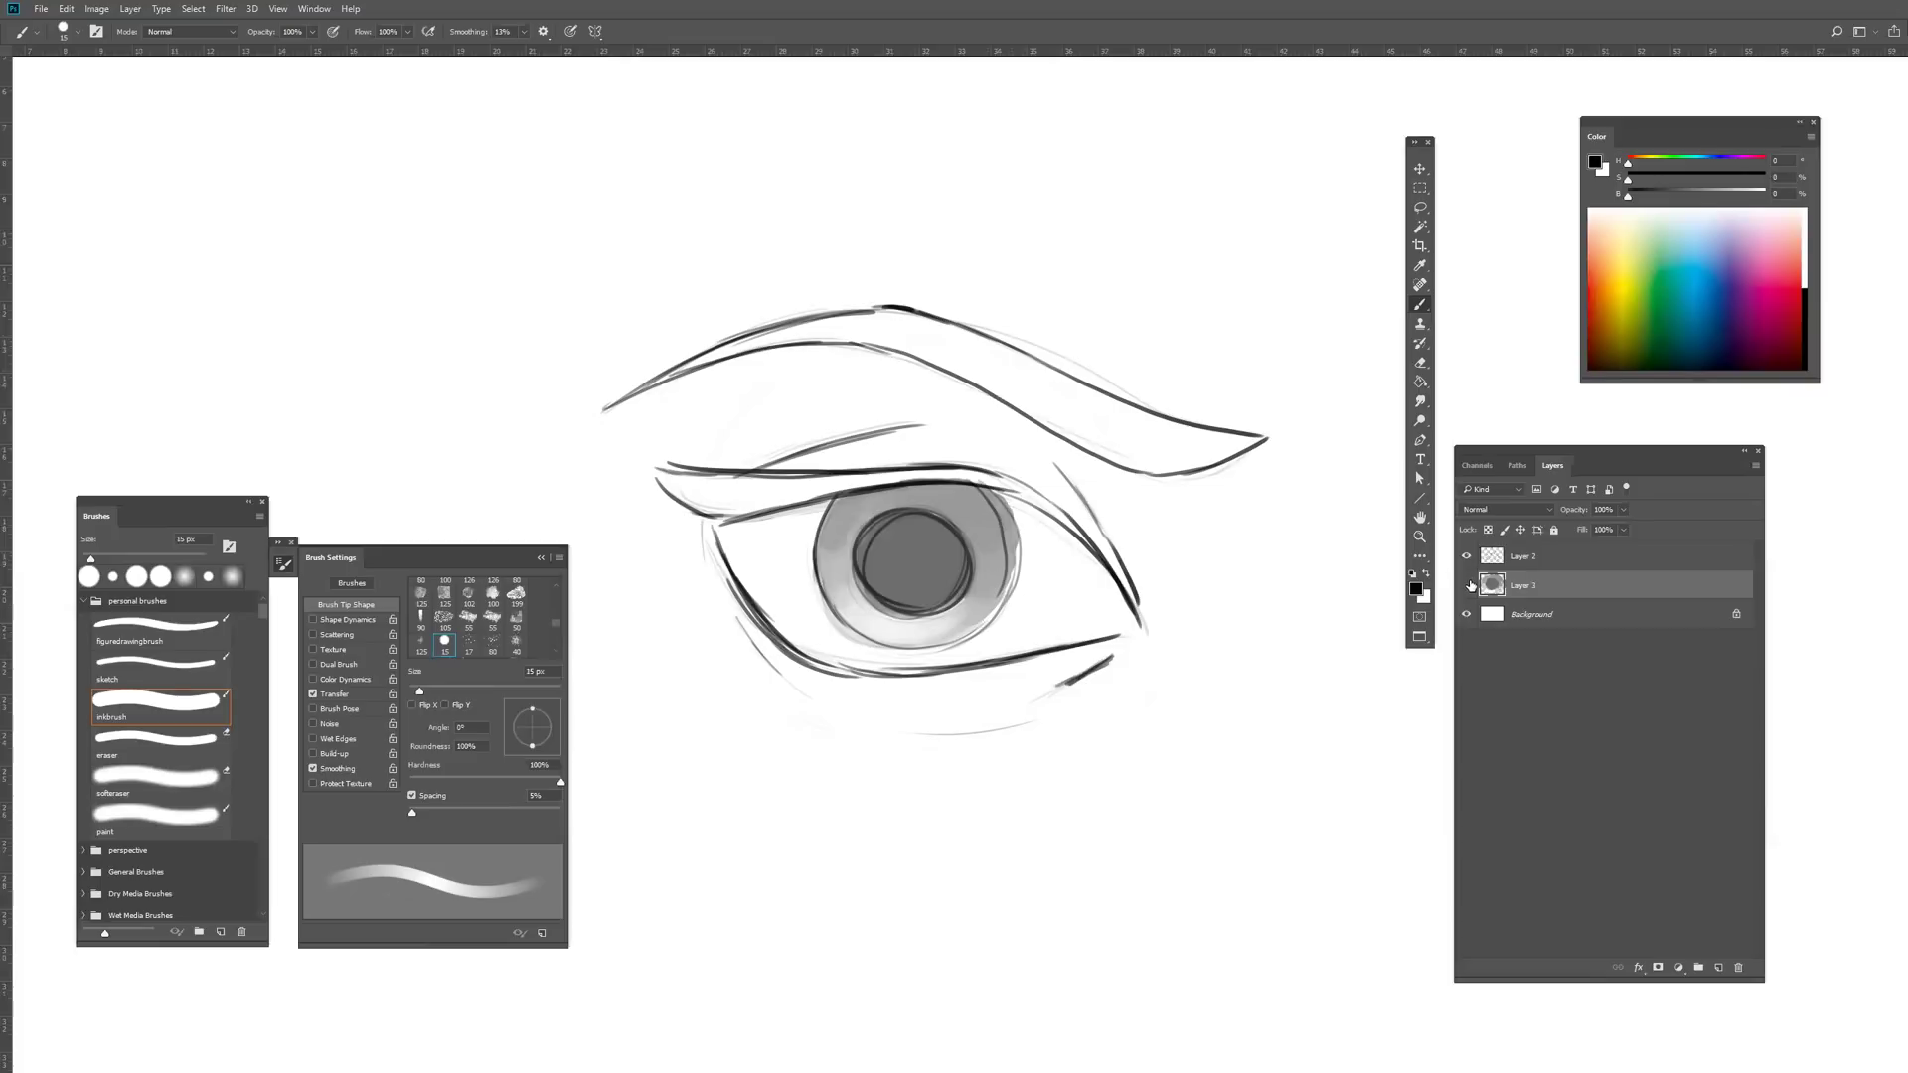
# Step: On a new top layer, dab white catchlights on the iris's upper right
pyautogui.click(1715, 970)
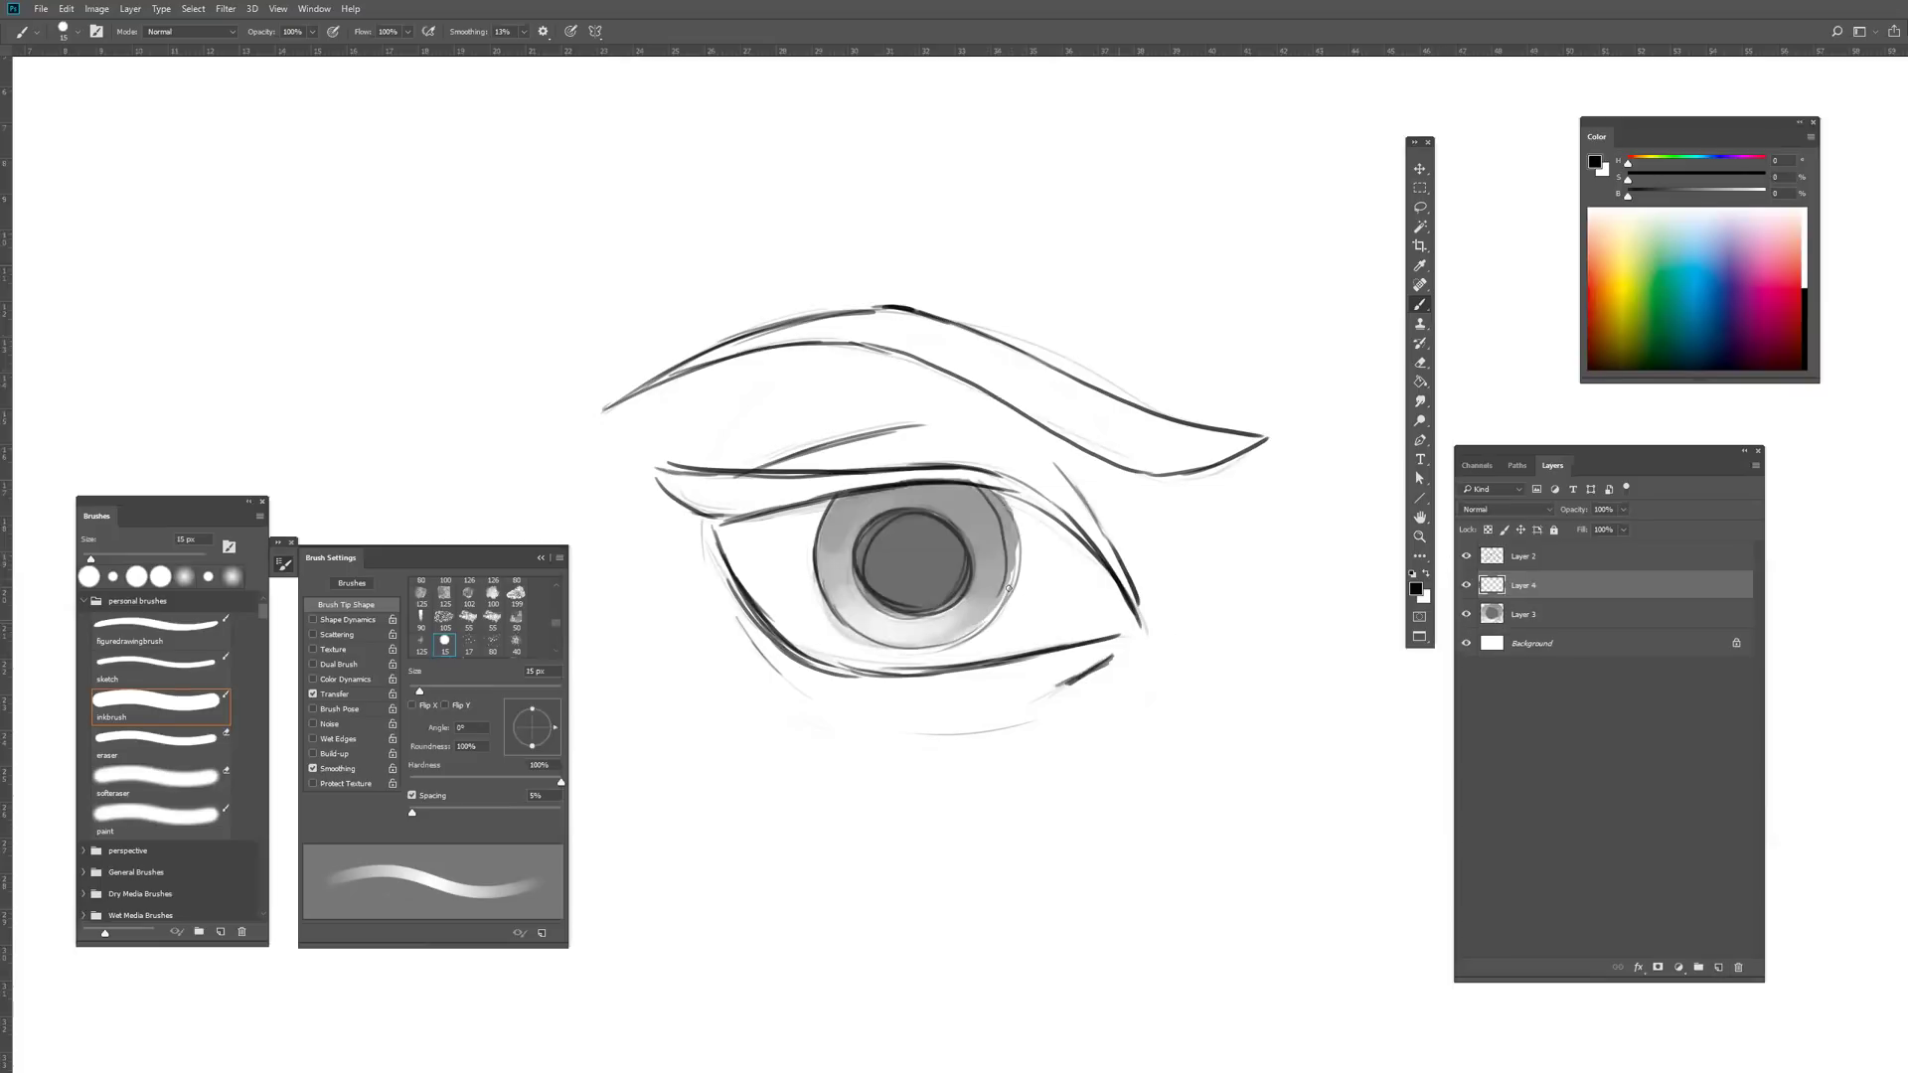
pyautogui.hotkey('ctrl', ']')
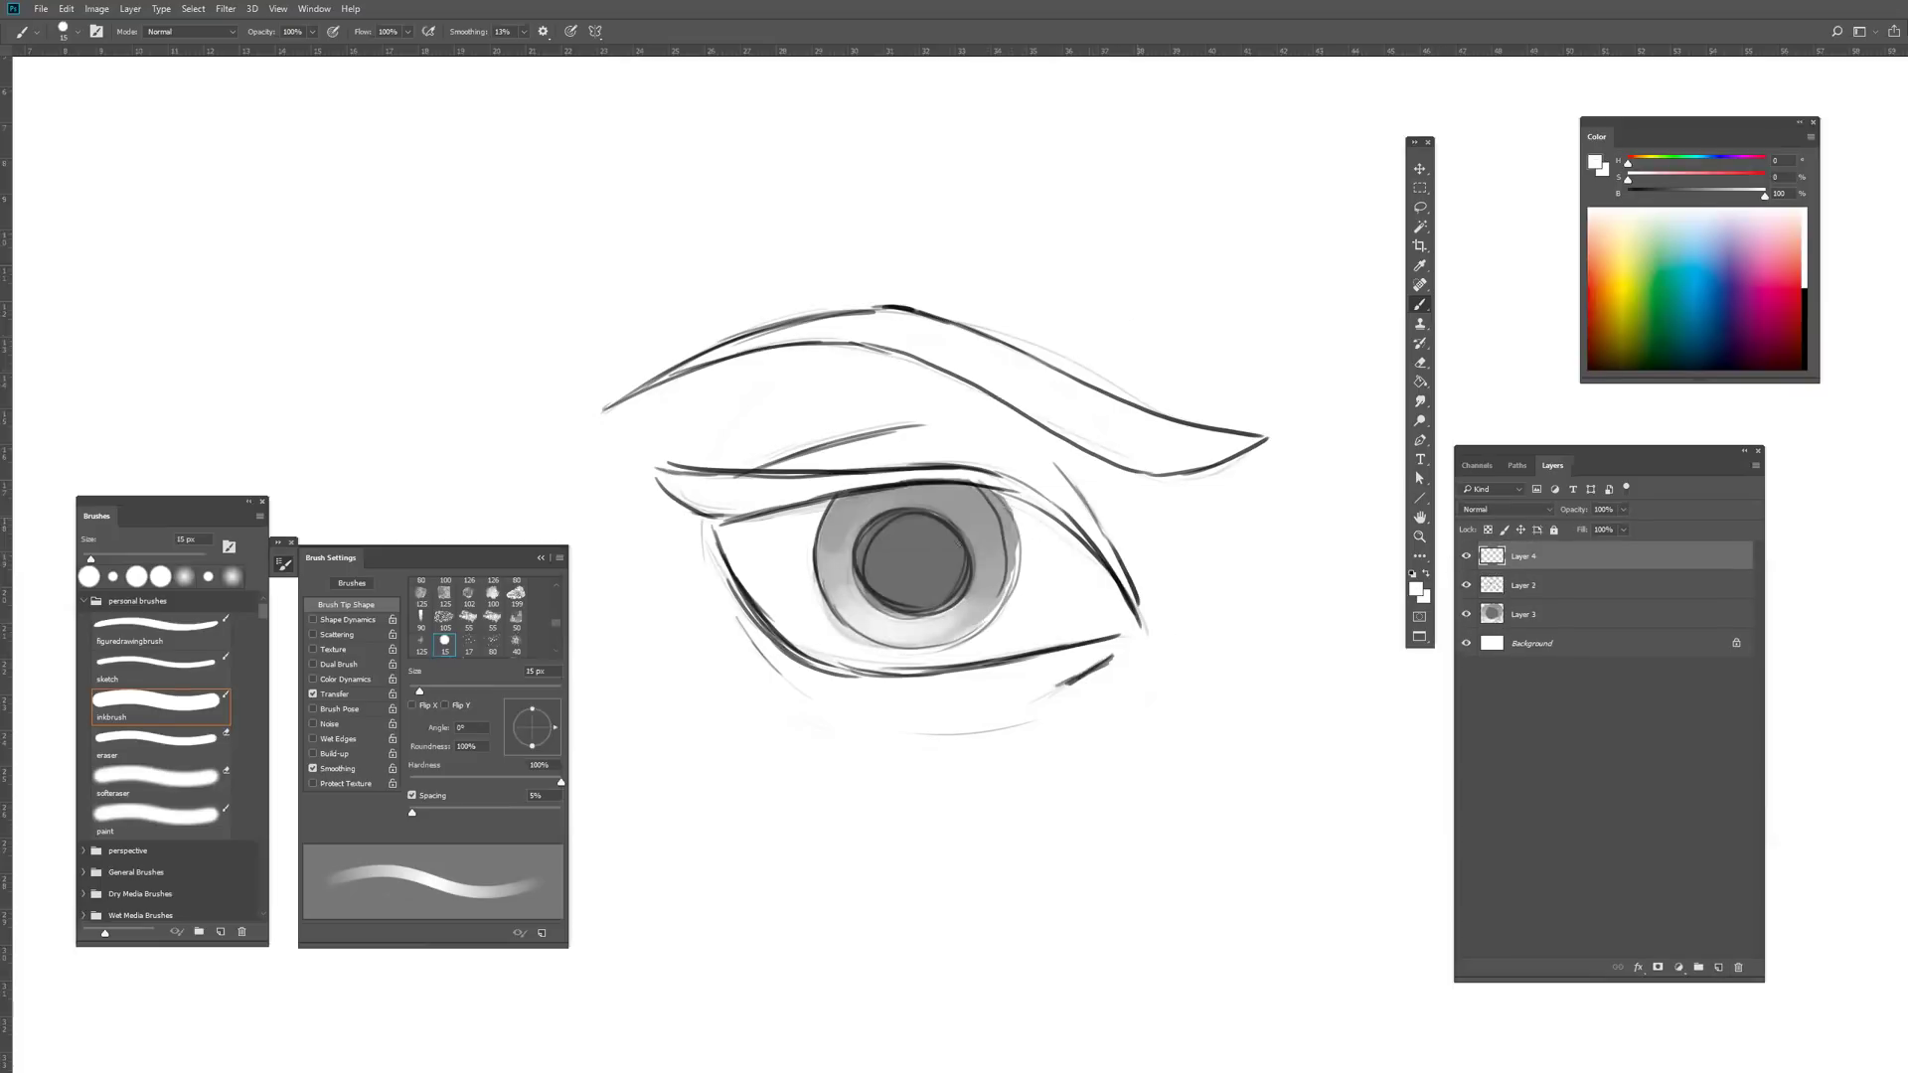
pyautogui.click(942, 517)
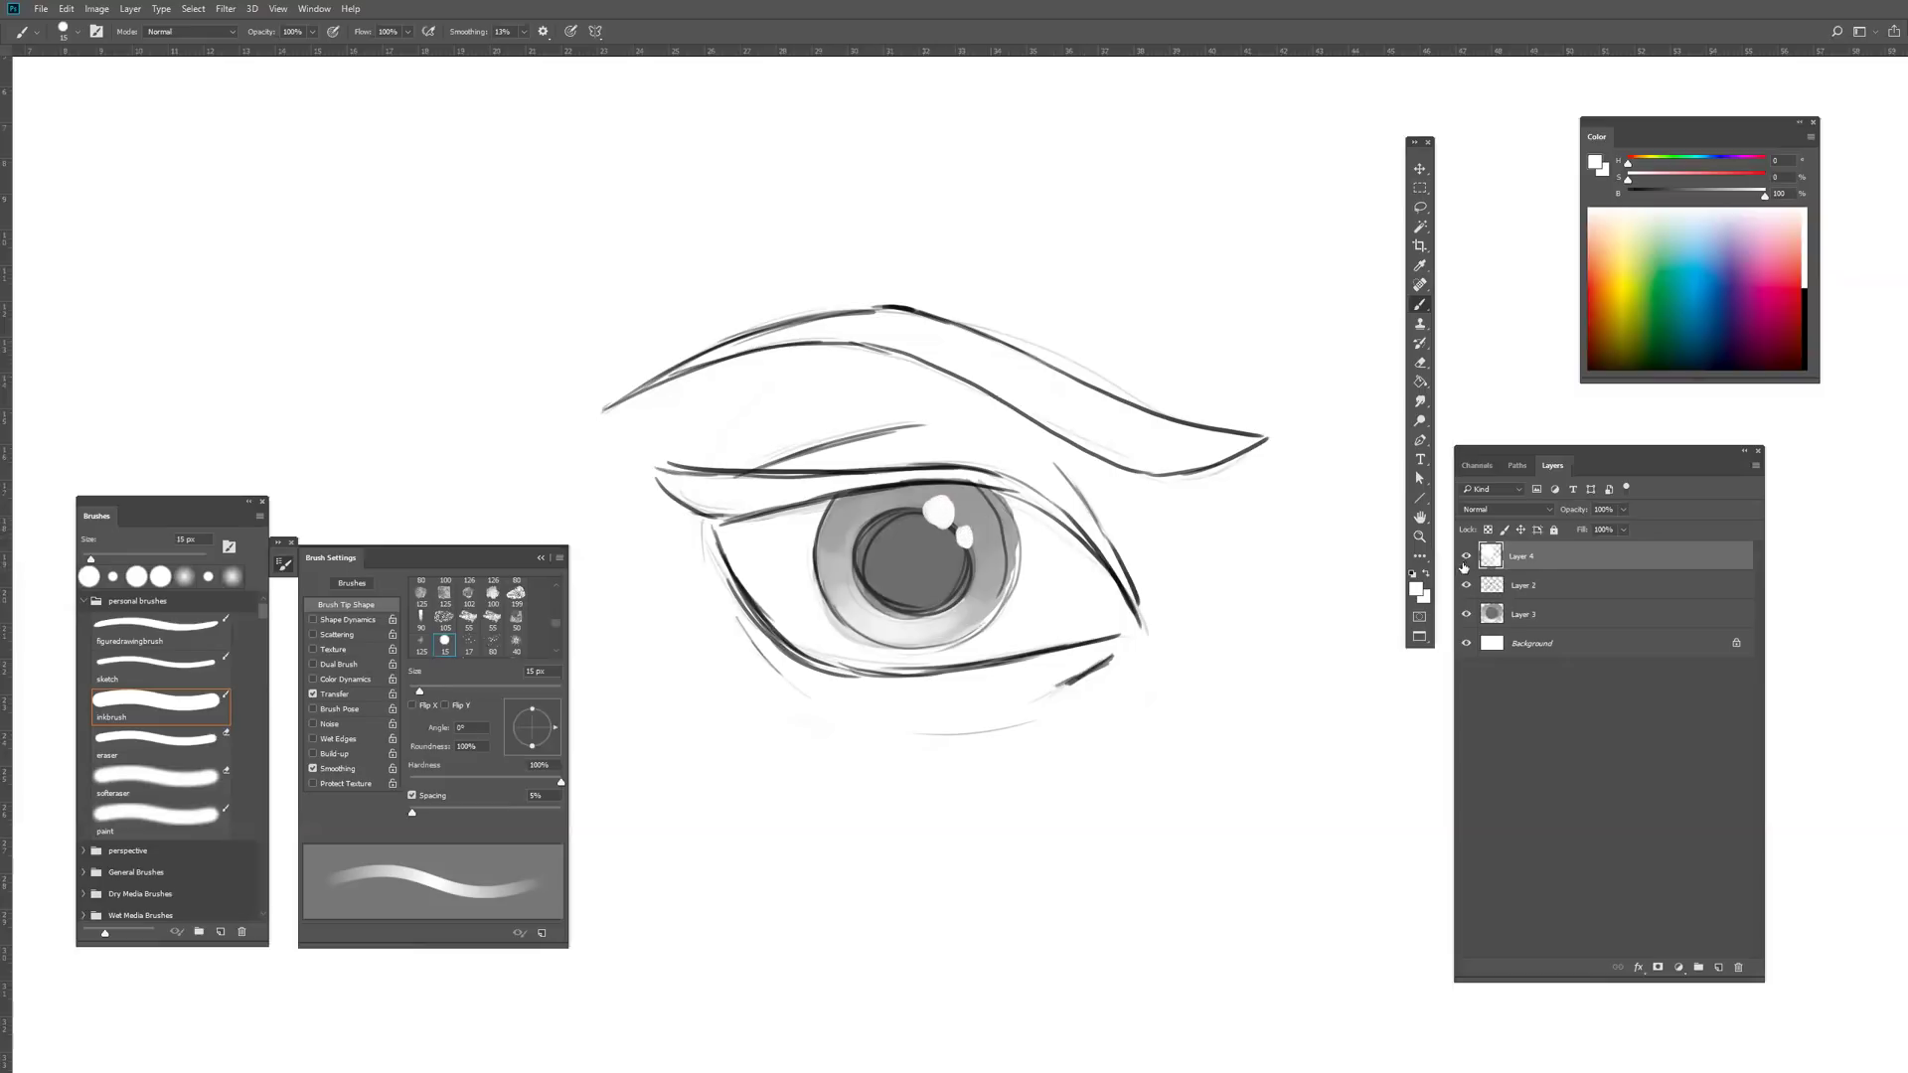
pyautogui.click(1494, 615)
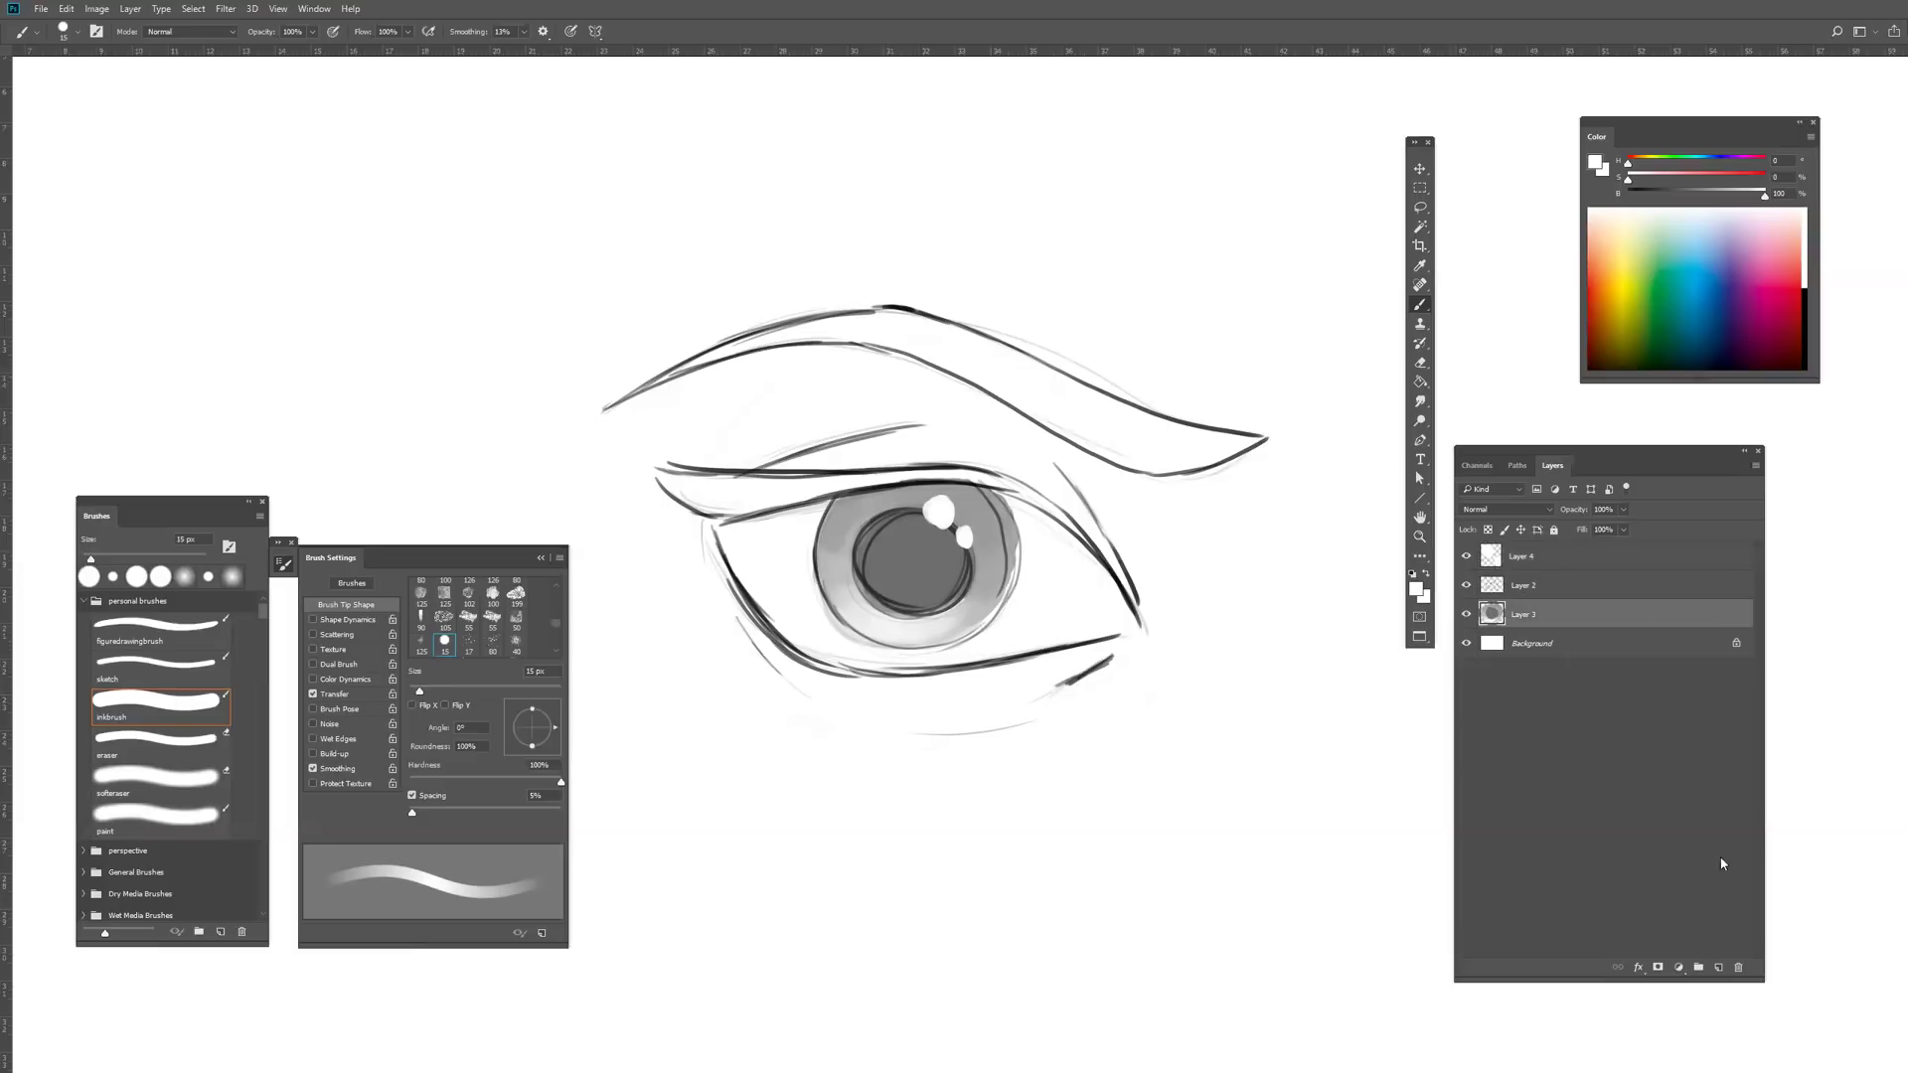
# Step: On a new layer, darken the upper eyelid with a dark grey stroke
pyautogui.click(1721, 970)
pyautogui.press('x')
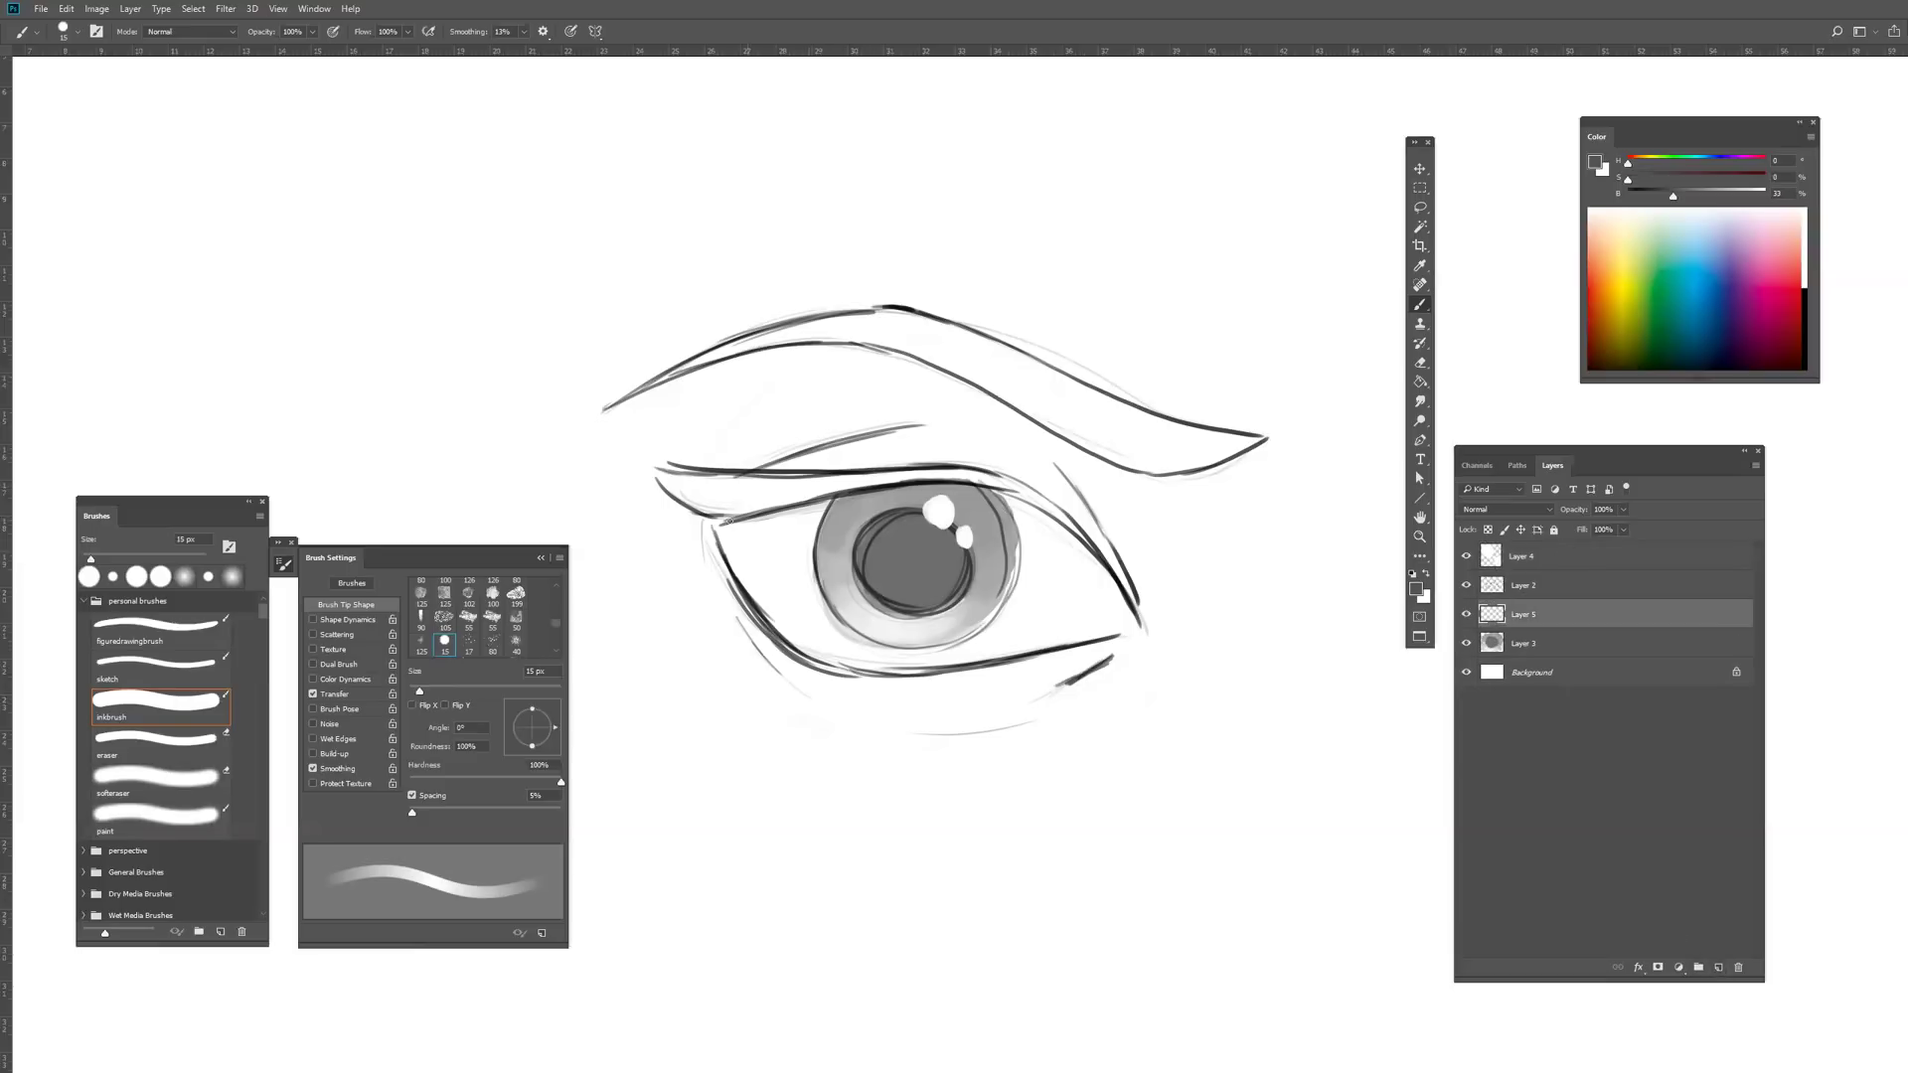
pyautogui.moveTo(823, 503); pyautogui.dragTo(761, 519)
pyautogui.moveTo(954, 489)
pyautogui.mouseDown()
pyautogui.moveTo(1023, 508)
pyautogui.moveTo(1121, 599)
pyautogui.mouseUp()
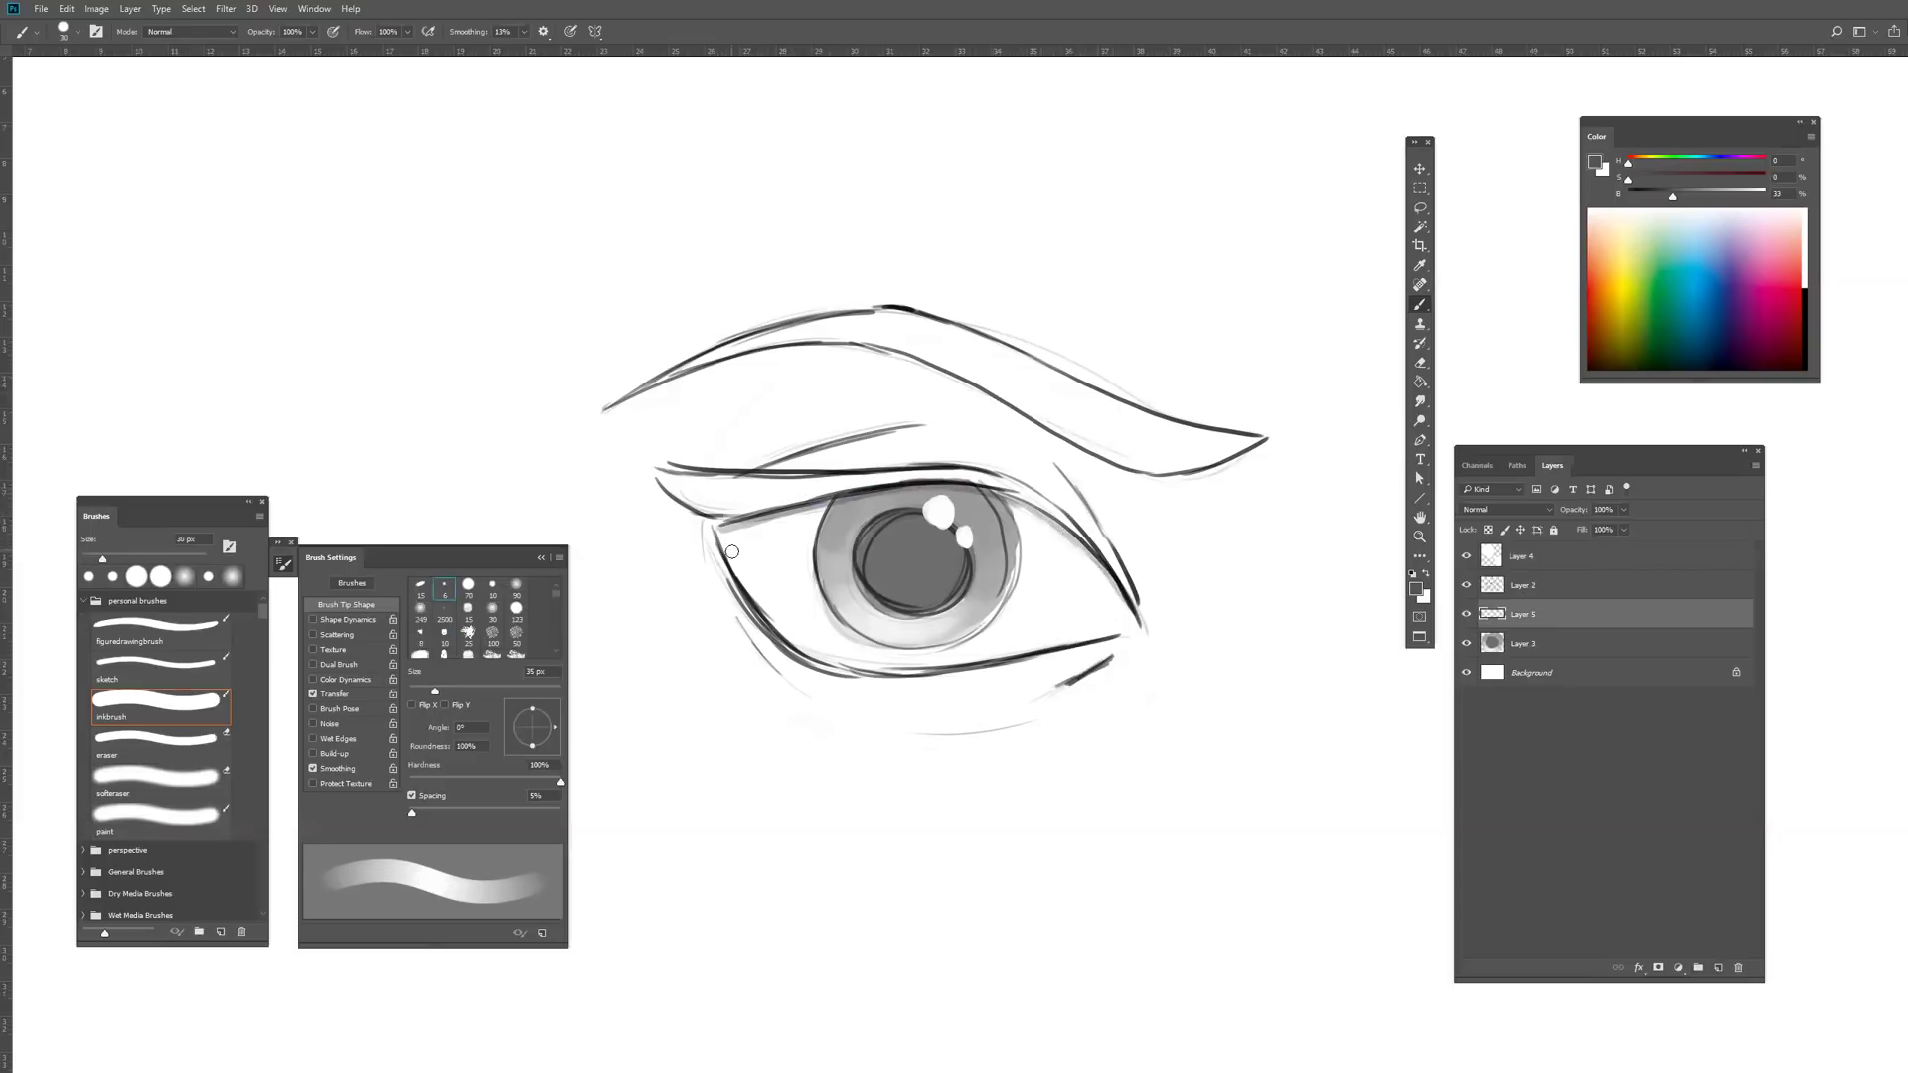
# Step: With a 50 px brush, shade the lower lid and eye white grey, thickening the inner corner
pyautogui.press(']')
pyautogui.press(']')
pyautogui.press(']')
pyautogui.moveTo(727, 555); pyautogui.dragTo(856, 656)
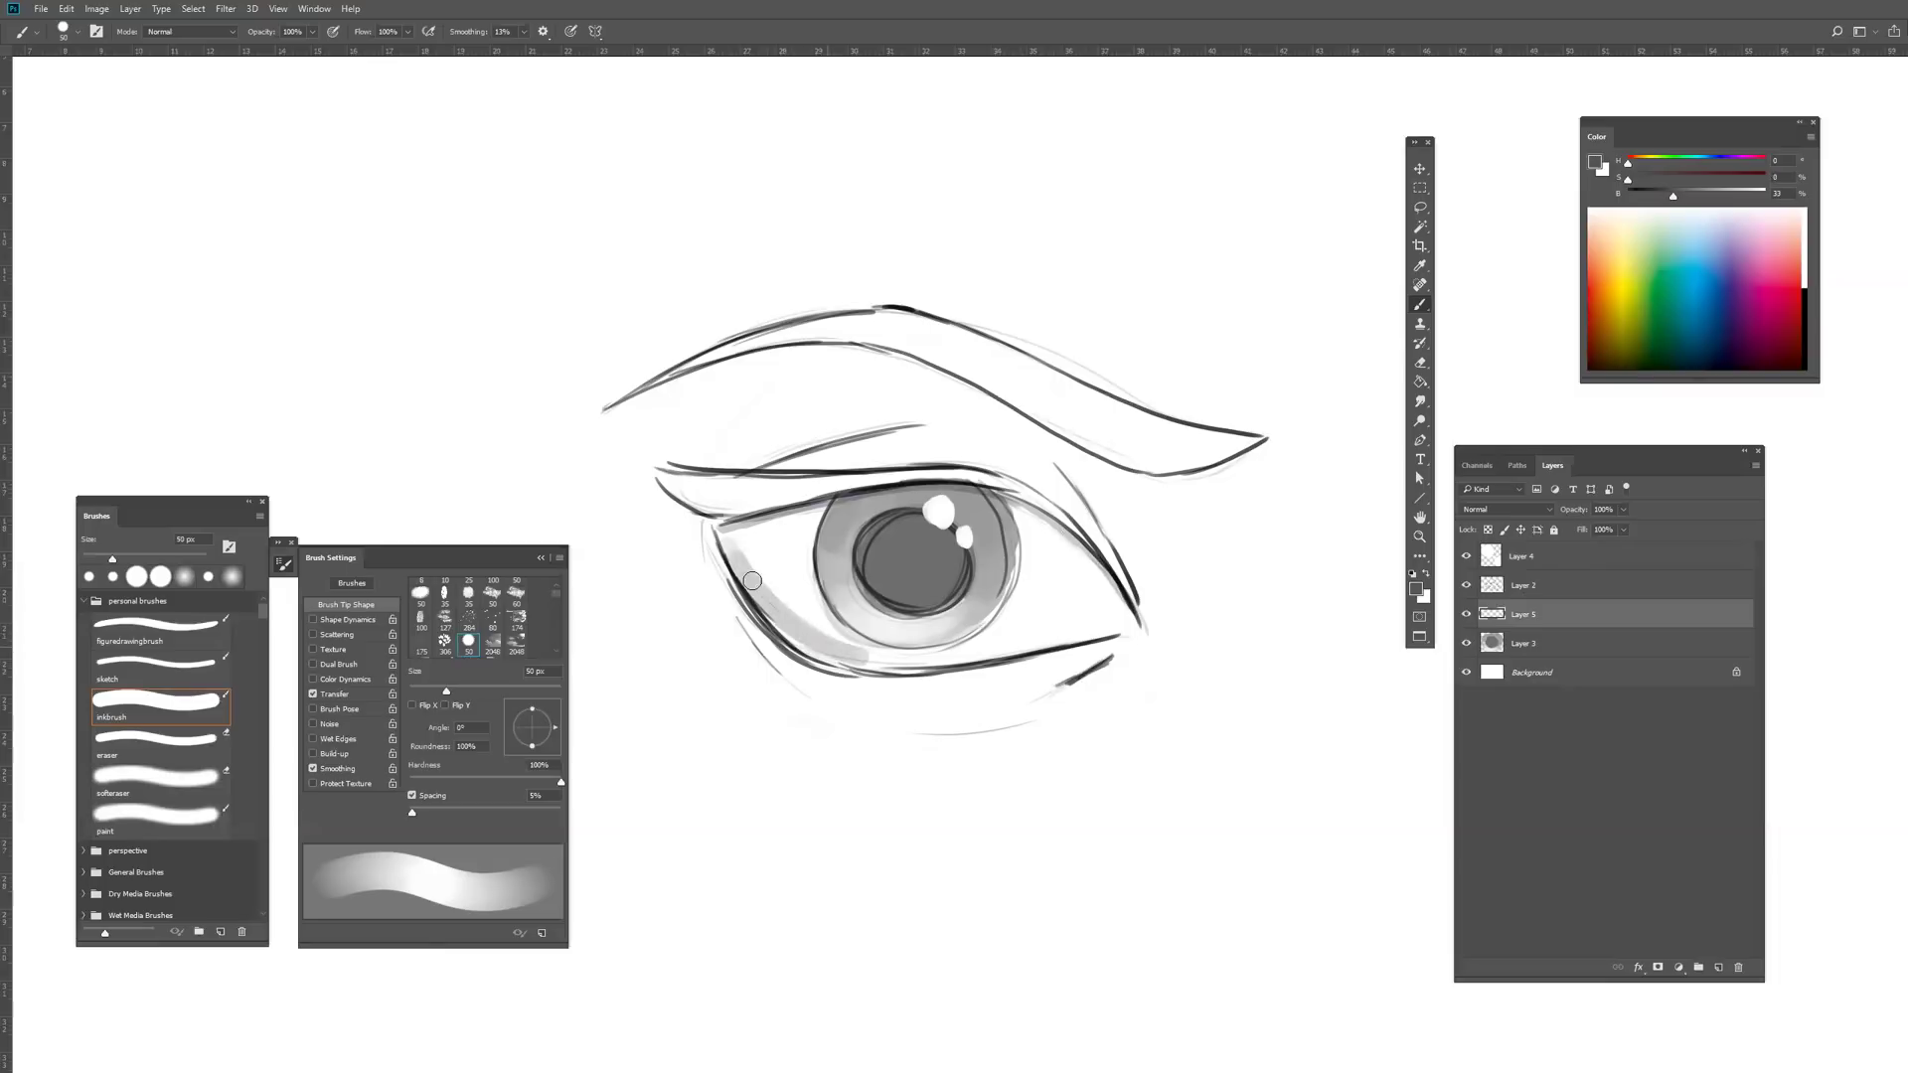
pyautogui.keyDown('alt'); pyautogui.click(752, 578); pyautogui.keyUp('alt')
pyautogui.moveTo(768, 582)
pyautogui.mouseDown()
pyautogui.moveTo(912, 664)
pyautogui.moveTo(1044, 641)
pyautogui.mouseUp()
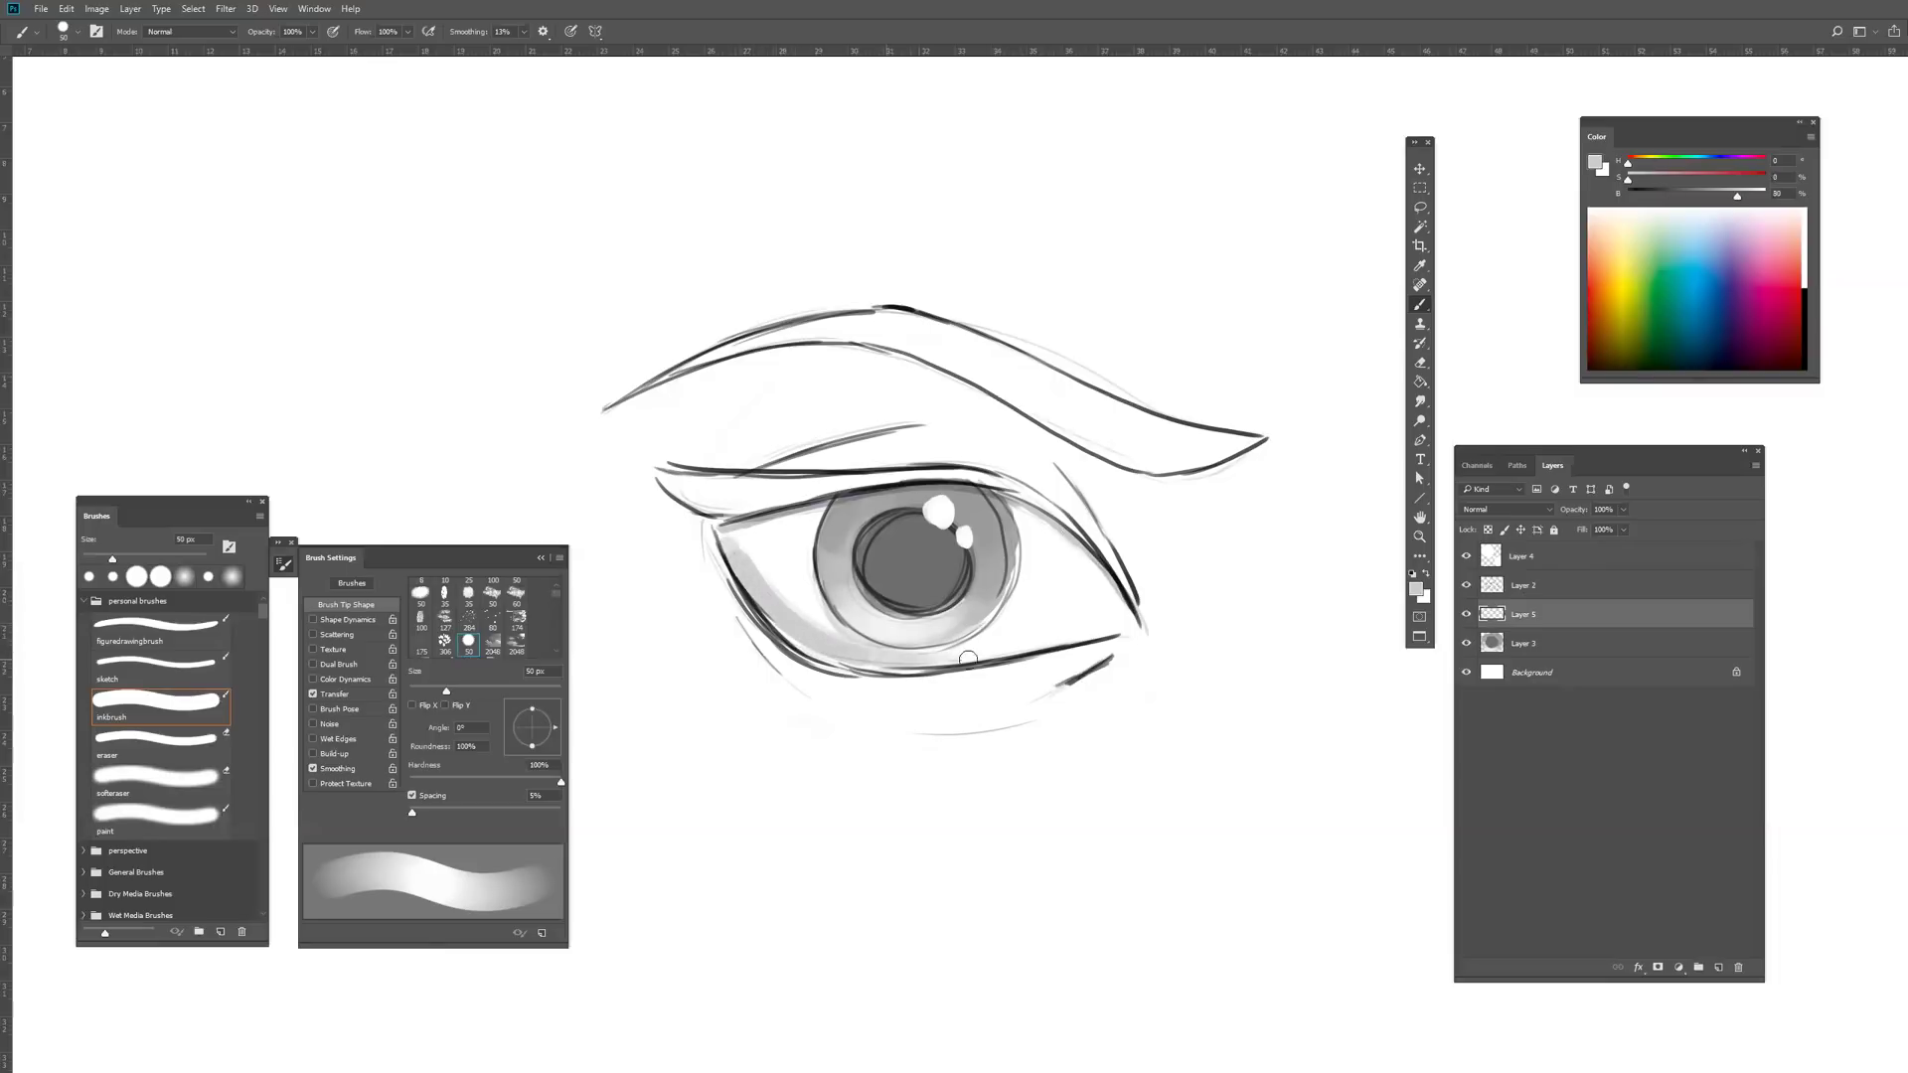
pyautogui.keyDown('alt'); pyautogui.click(909, 541); pyautogui.keyUp('alt')
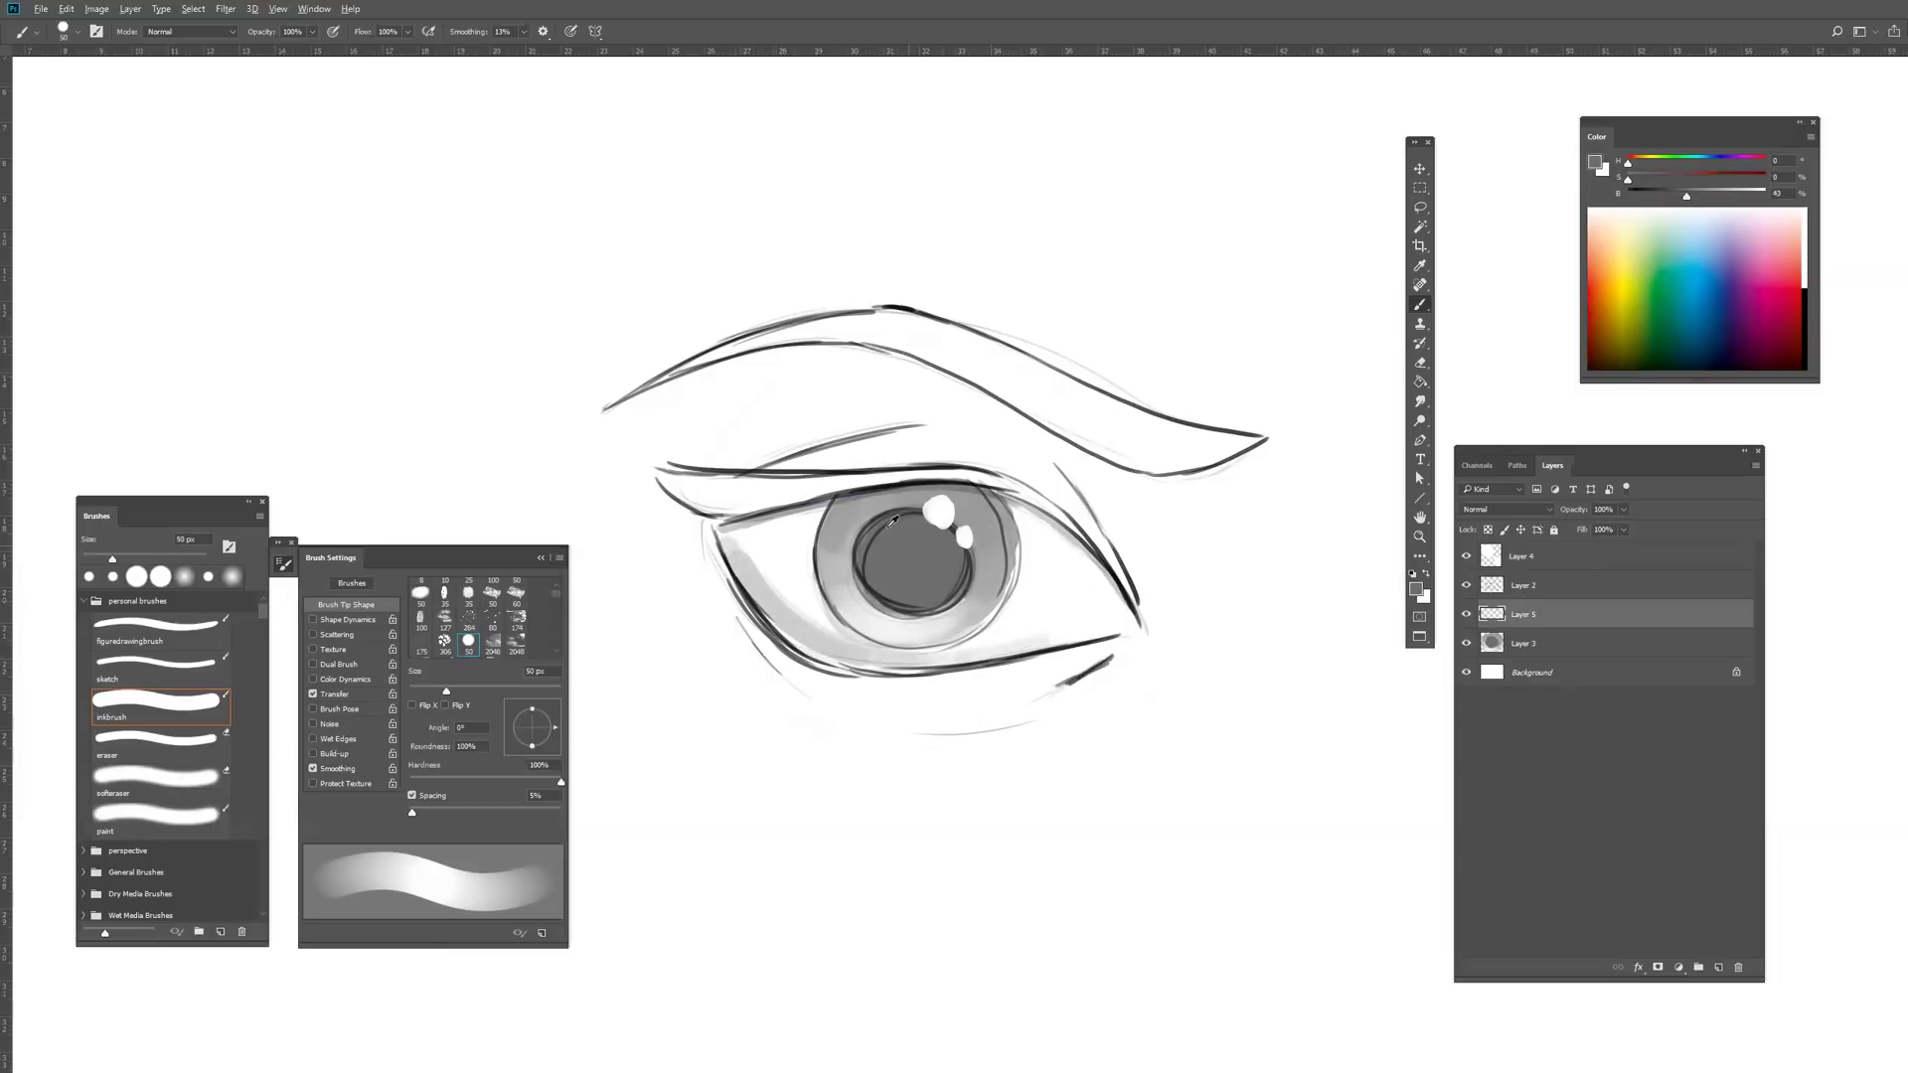
pyautogui.moveTo(694, 478)
pyautogui.mouseDown()
pyautogui.moveTo(671, 480)
pyautogui.moveTo(747, 491)
pyautogui.moveTo(731, 508)
pyautogui.moveTo(841, 480)
pyautogui.moveTo(1013, 481)
pyautogui.moveTo(1141, 608)
pyautogui.moveTo(1088, 513)
pyautogui.moveTo(1140, 604)
pyautogui.moveTo(1058, 615)
pyautogui.mouseUp()
# Step: Shade the lower lid, softening the inner-corner stroke with the eraser
pyautogui.moveTo(712, 552); pyautogui.dragTo(782, 649)
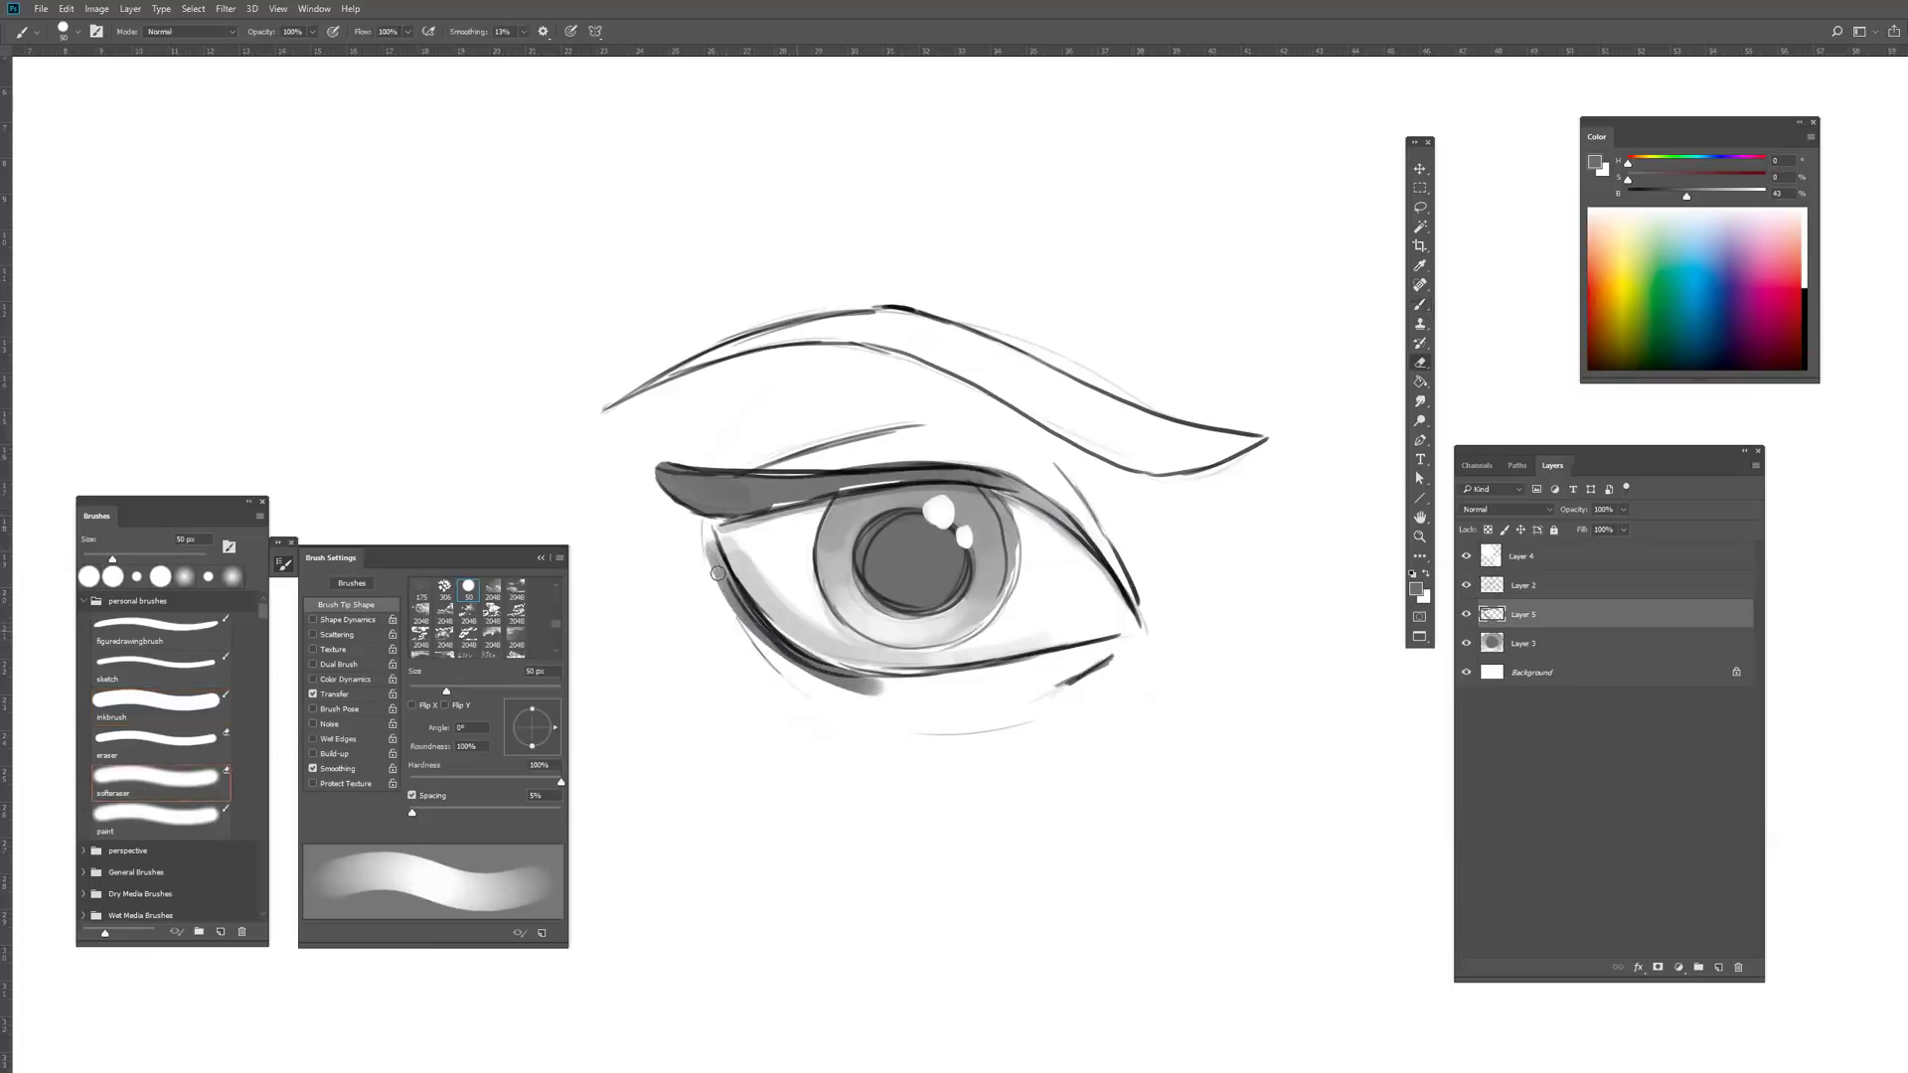
pyautogui.press('e')
pyautogui.moveTo(708, 544)
pyautogui.mouseDown()
pyautogui.moveTo(775, 656)
pyautogui.moveTo(895, 689)
pyautogui.mouseUp()
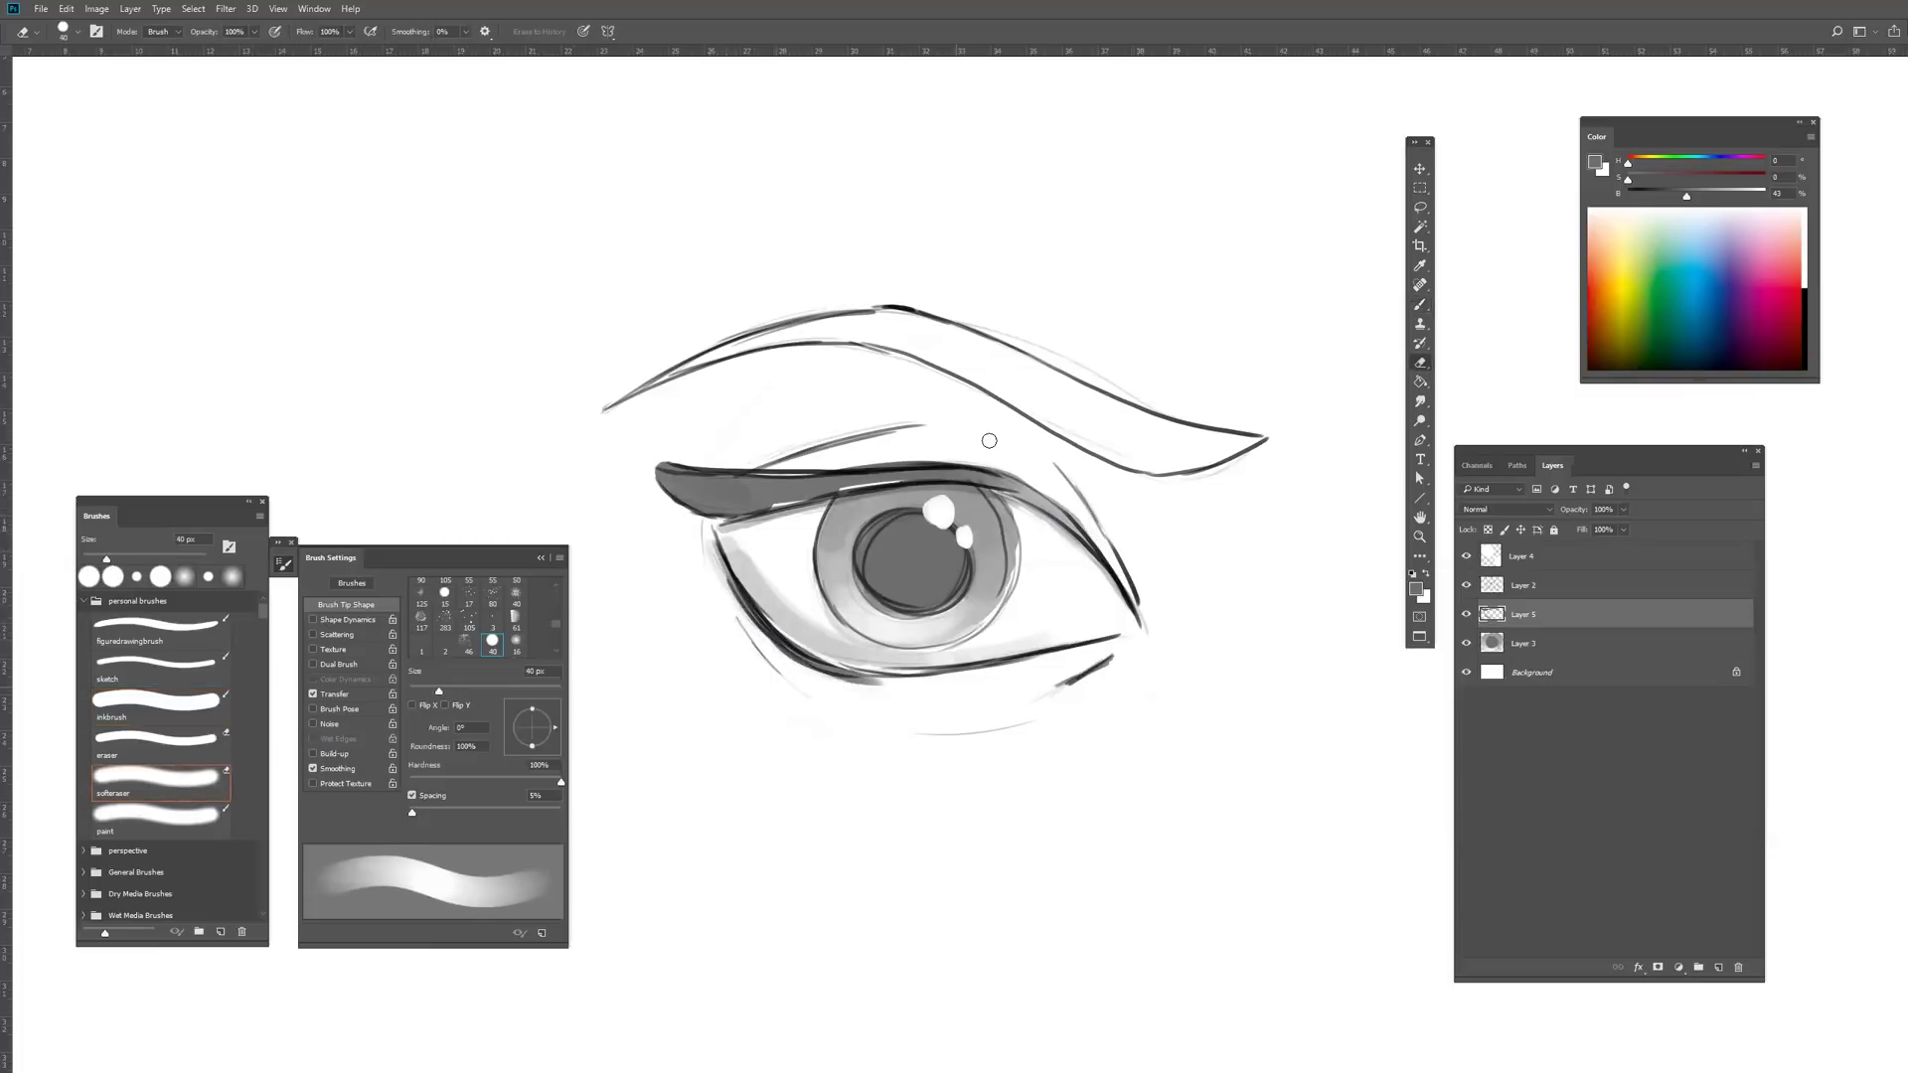
pyautogui.press('b')
# Step: Fill the eyebrow with grey and shade beneath it and around the eye
pyautogui.moveTo(648, 374)
pyautogui.mouseDown()
pyautogui.moveTo(826, 328)
pyautogui.moveTo(1265, 440)
pyautogui.moveTo(1132, 462)
pyautogui.moveTo(895, 351)
pyautogui.moveTo(775, 320)
pyautogui.mouseUp()
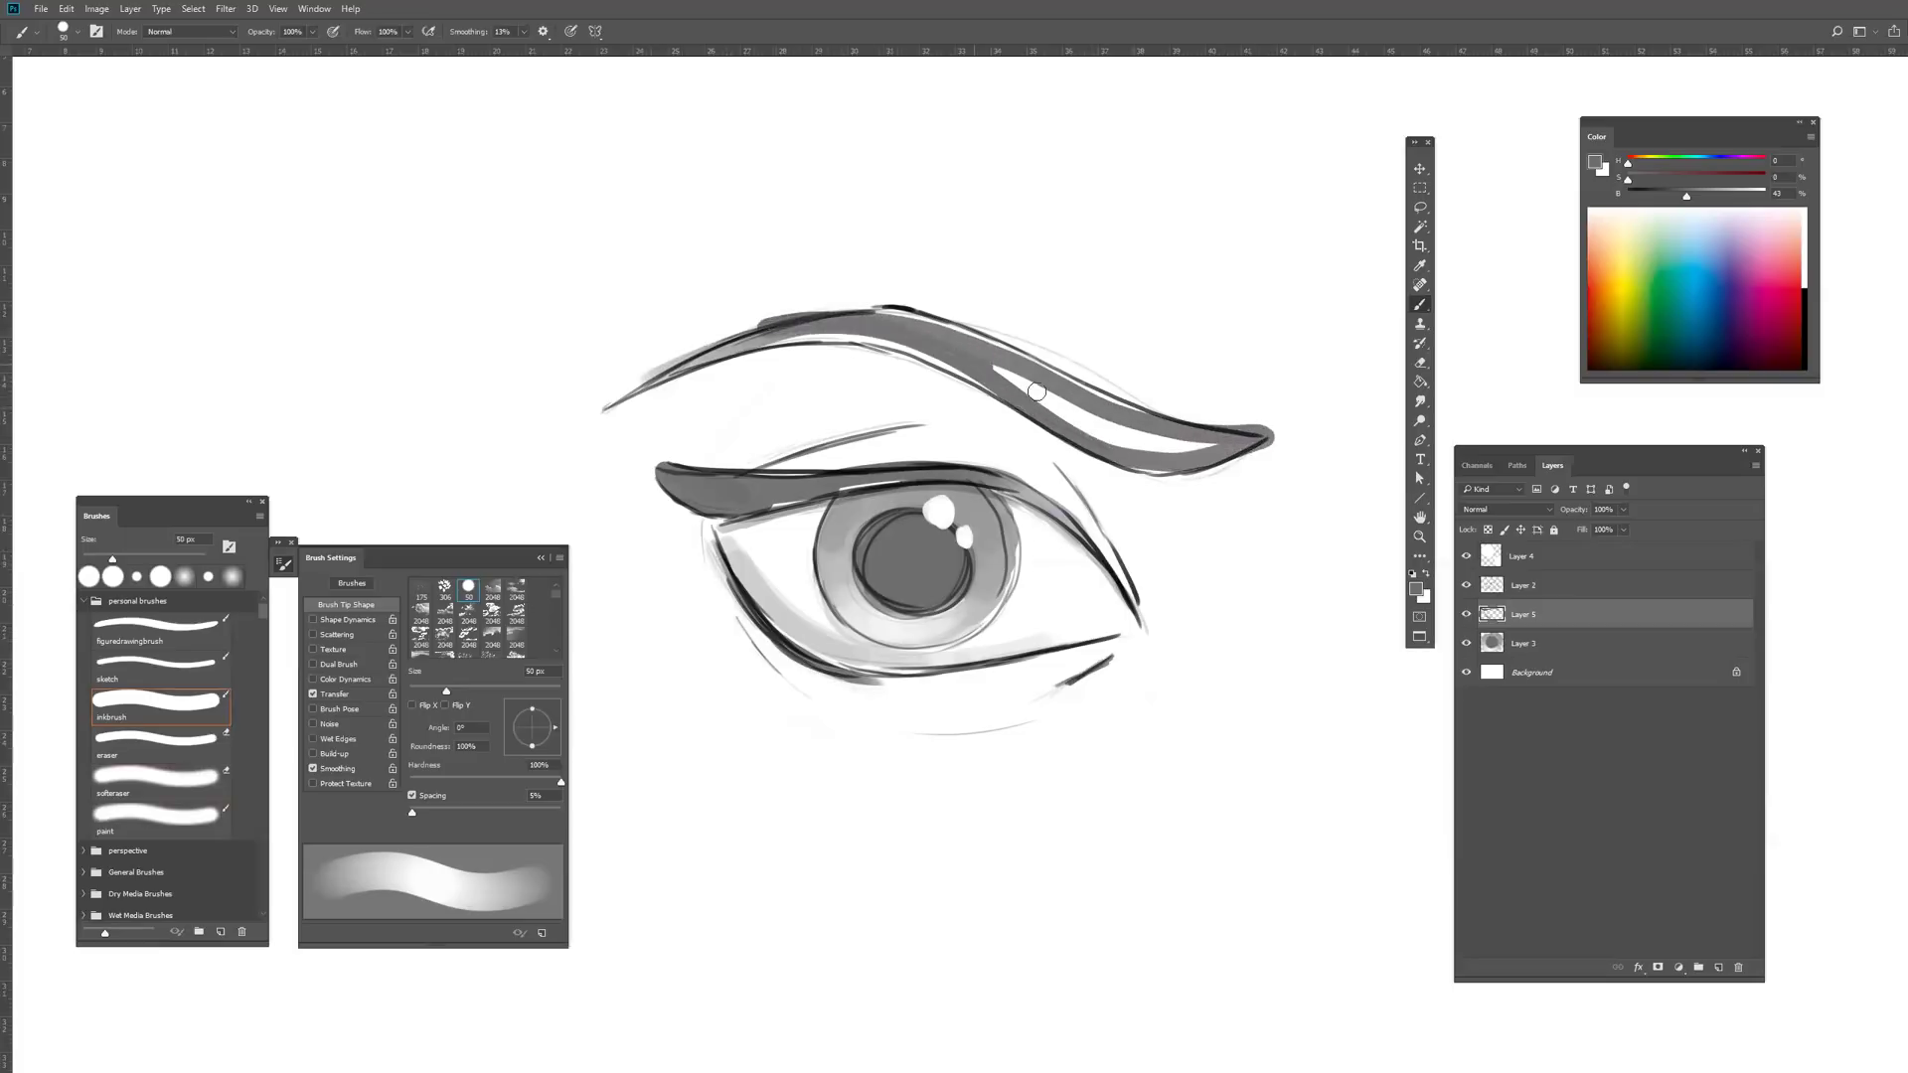
pyautogui.moveTo(1036, 392)
pyautogui.mouseDown()
pyautogui.moveTo(1207, 442)
pyautogui.moveTo(1134, 445)
pyautogui.moveTo(895, 356)
pyautogui.moveTo(1211, 449)
pyautogui.mouseUp()
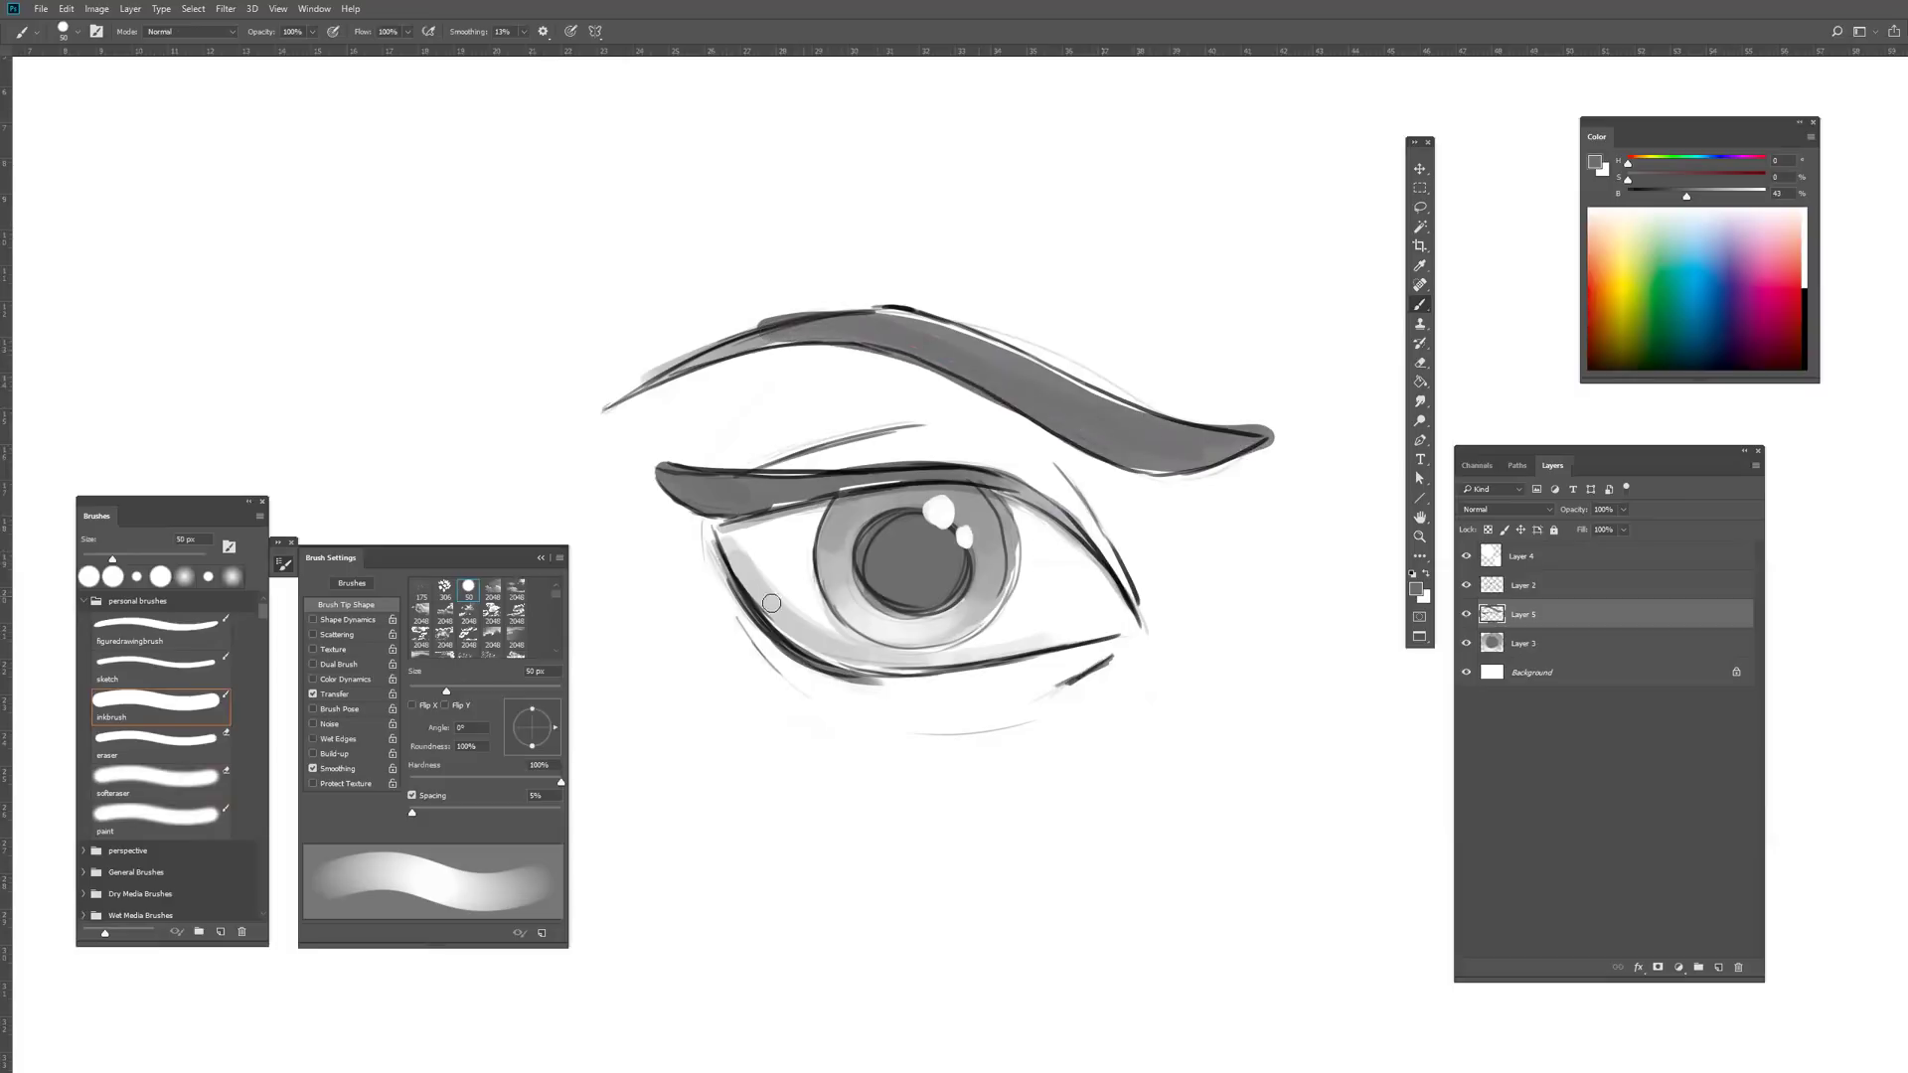
pyautogui.moveTo(719, 582)
pyautogui.mouseDown()
pyautogui.moveTo(760, 657)
pyautogui.moveTo(804, 685)
pyautogui.moveTo(954, 724)
pyautogui.mouseUp()
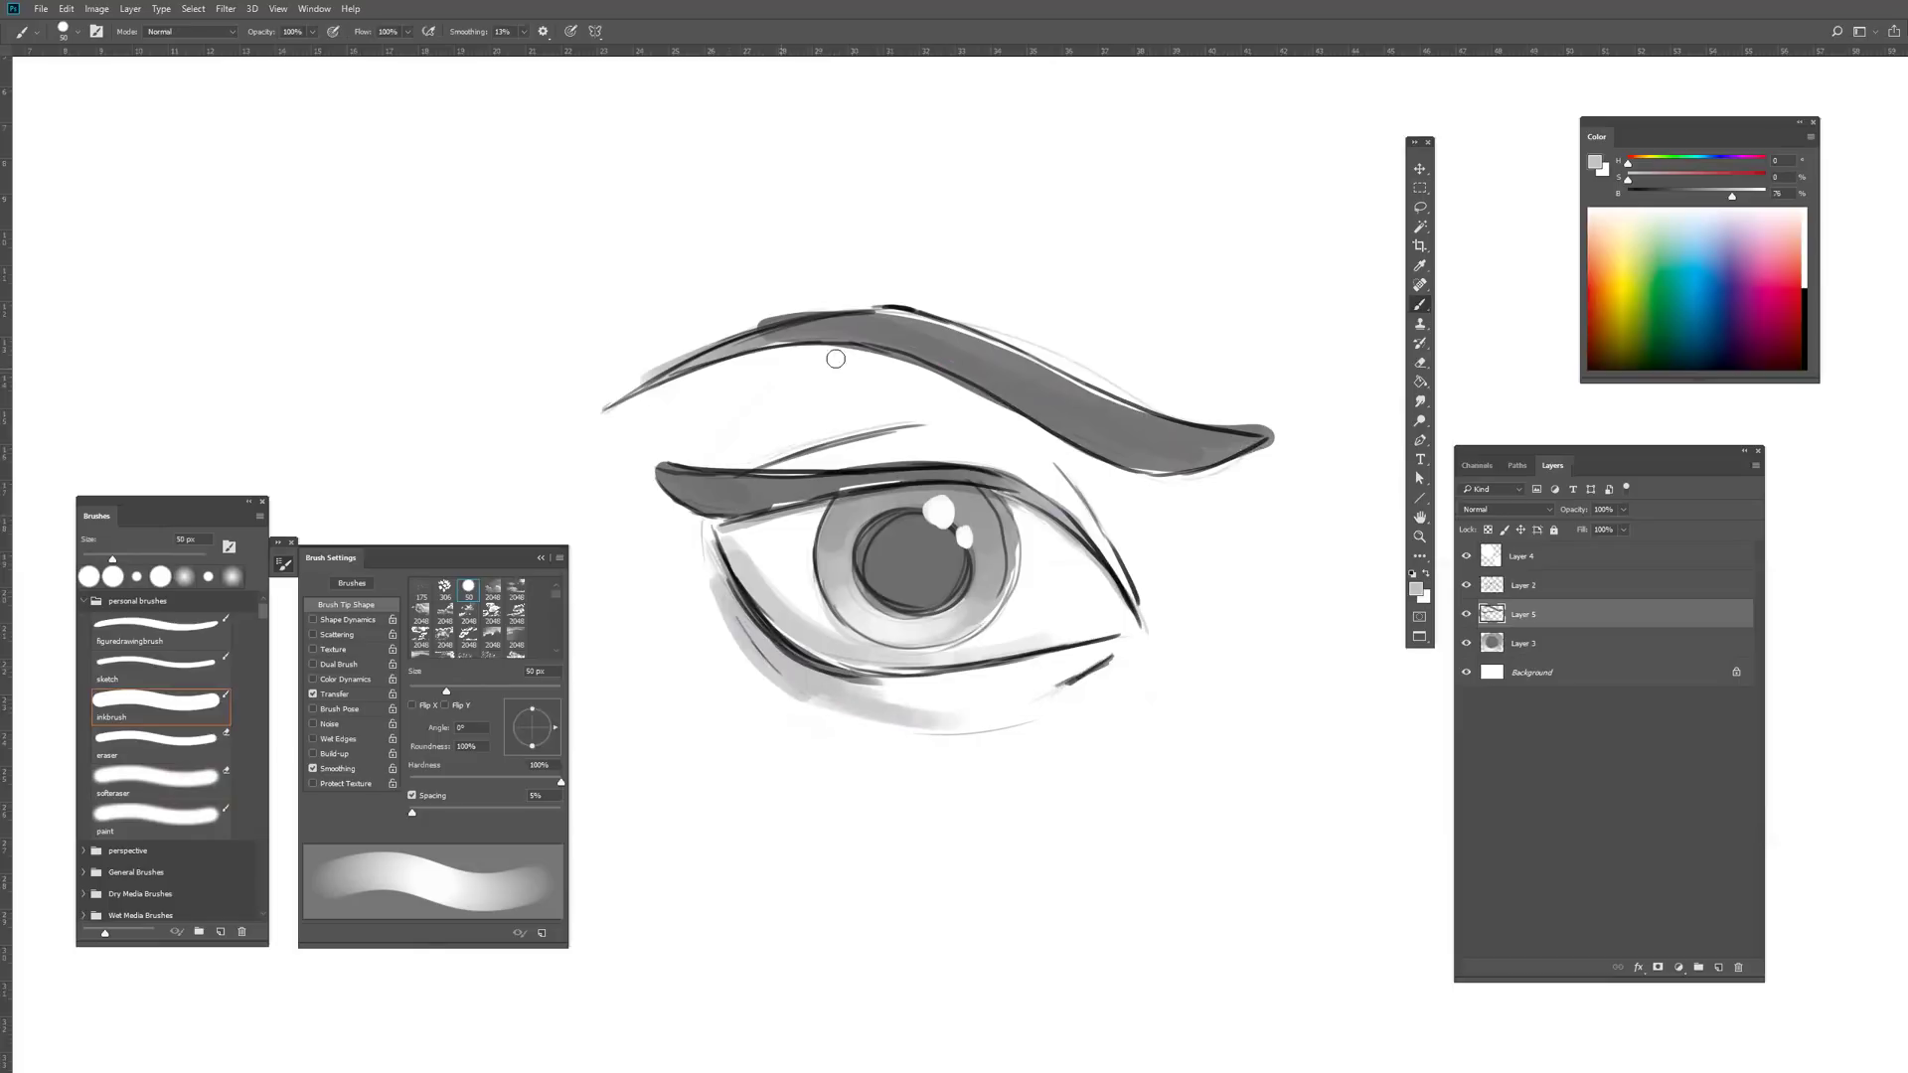
pyautogui.moveTo(880, 391)
pyautogui.mouseDown()
pyautogui.moveTo(954, 401)
pyautogui.moveTo(1200, 515)
pyautogui.moveTo(1126, 539)
pyautogui.moveTo(1214, 558)
pyautogui.mouseUp()
pyautogui.moveTo(858, 432); pyautogui.dragTo(896, 424)
pyautogui.moveTo(768, 440)
pyautogui.mouseDown()
pyautogui.moveTo(871, 391)
pyautogui.moveTo(753, 418)
pyautogui.mouseUp()
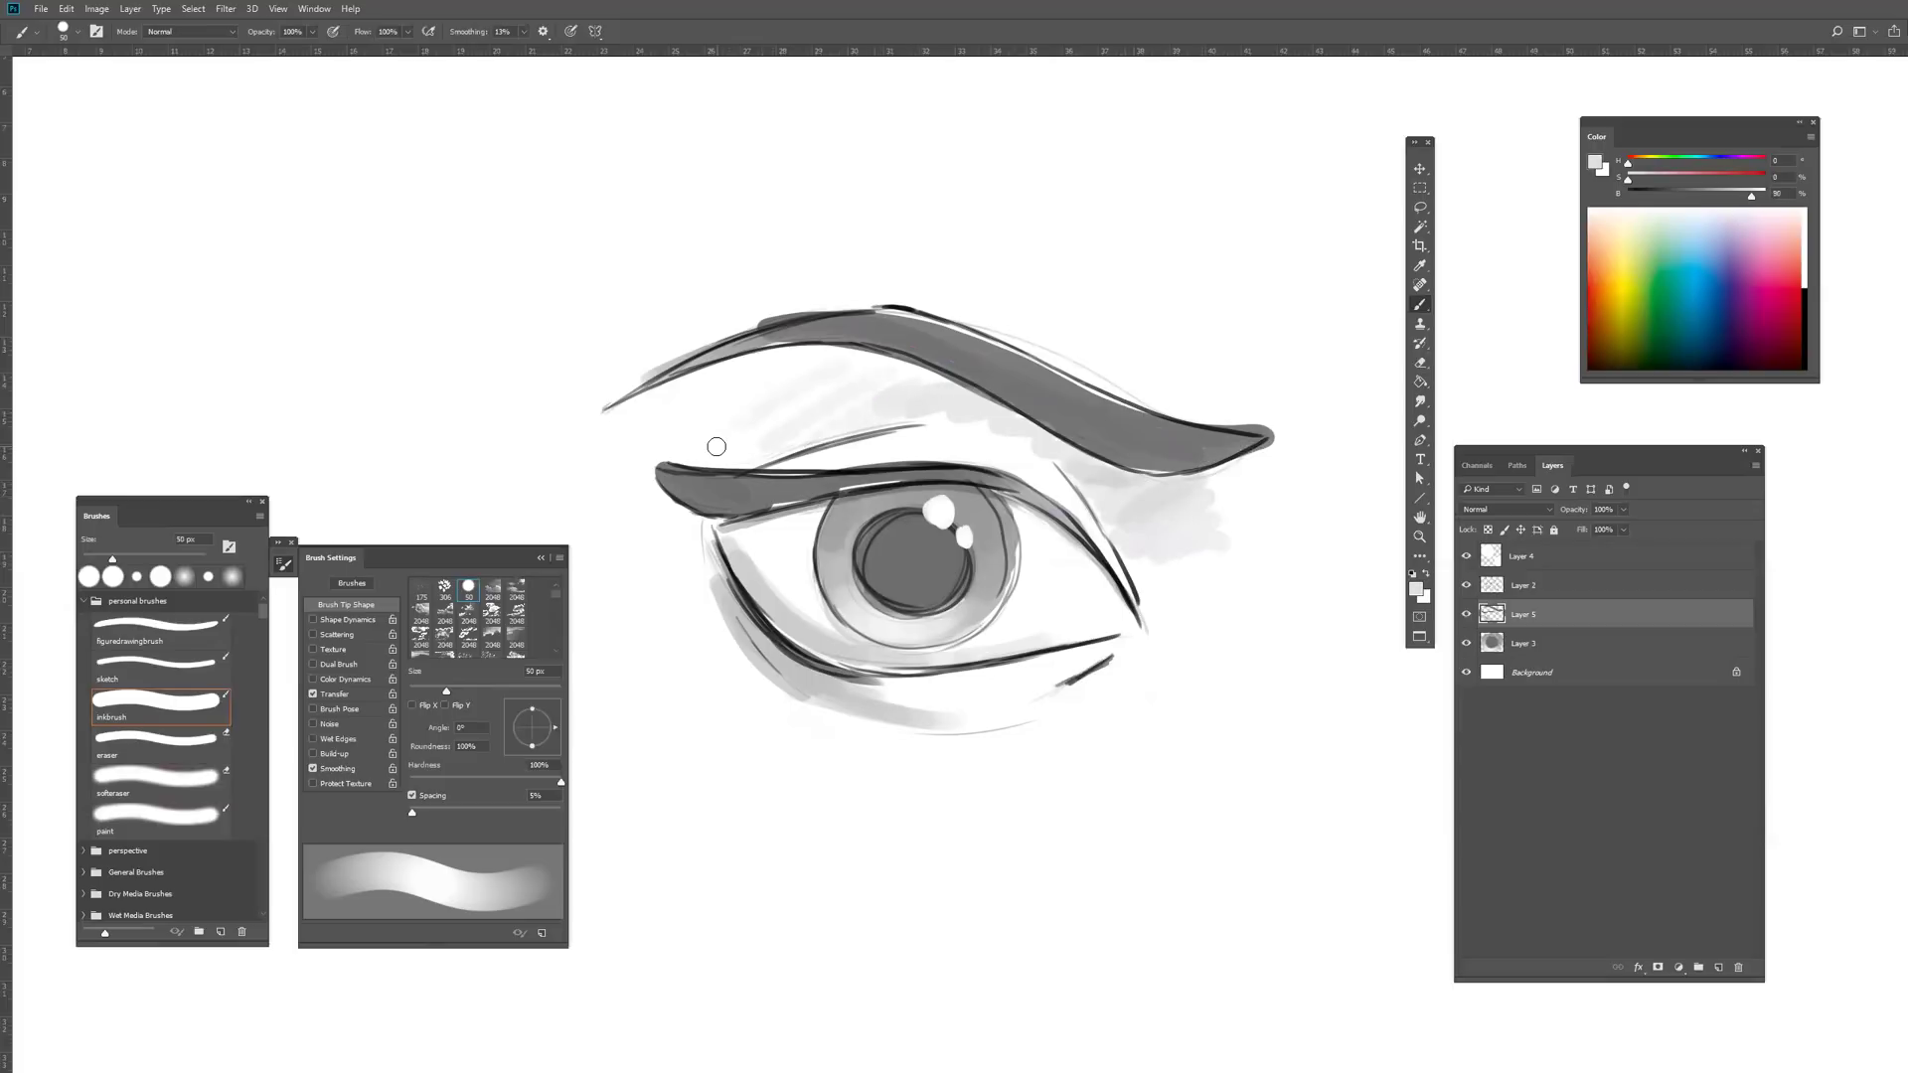
pyautogui.moveTo(745, 529)
pyautogui.mouseDown()
pyautogui.moveTo(812, 612)
pyautogui.moveTo(806, 588)
pyautogui.mouseUp()
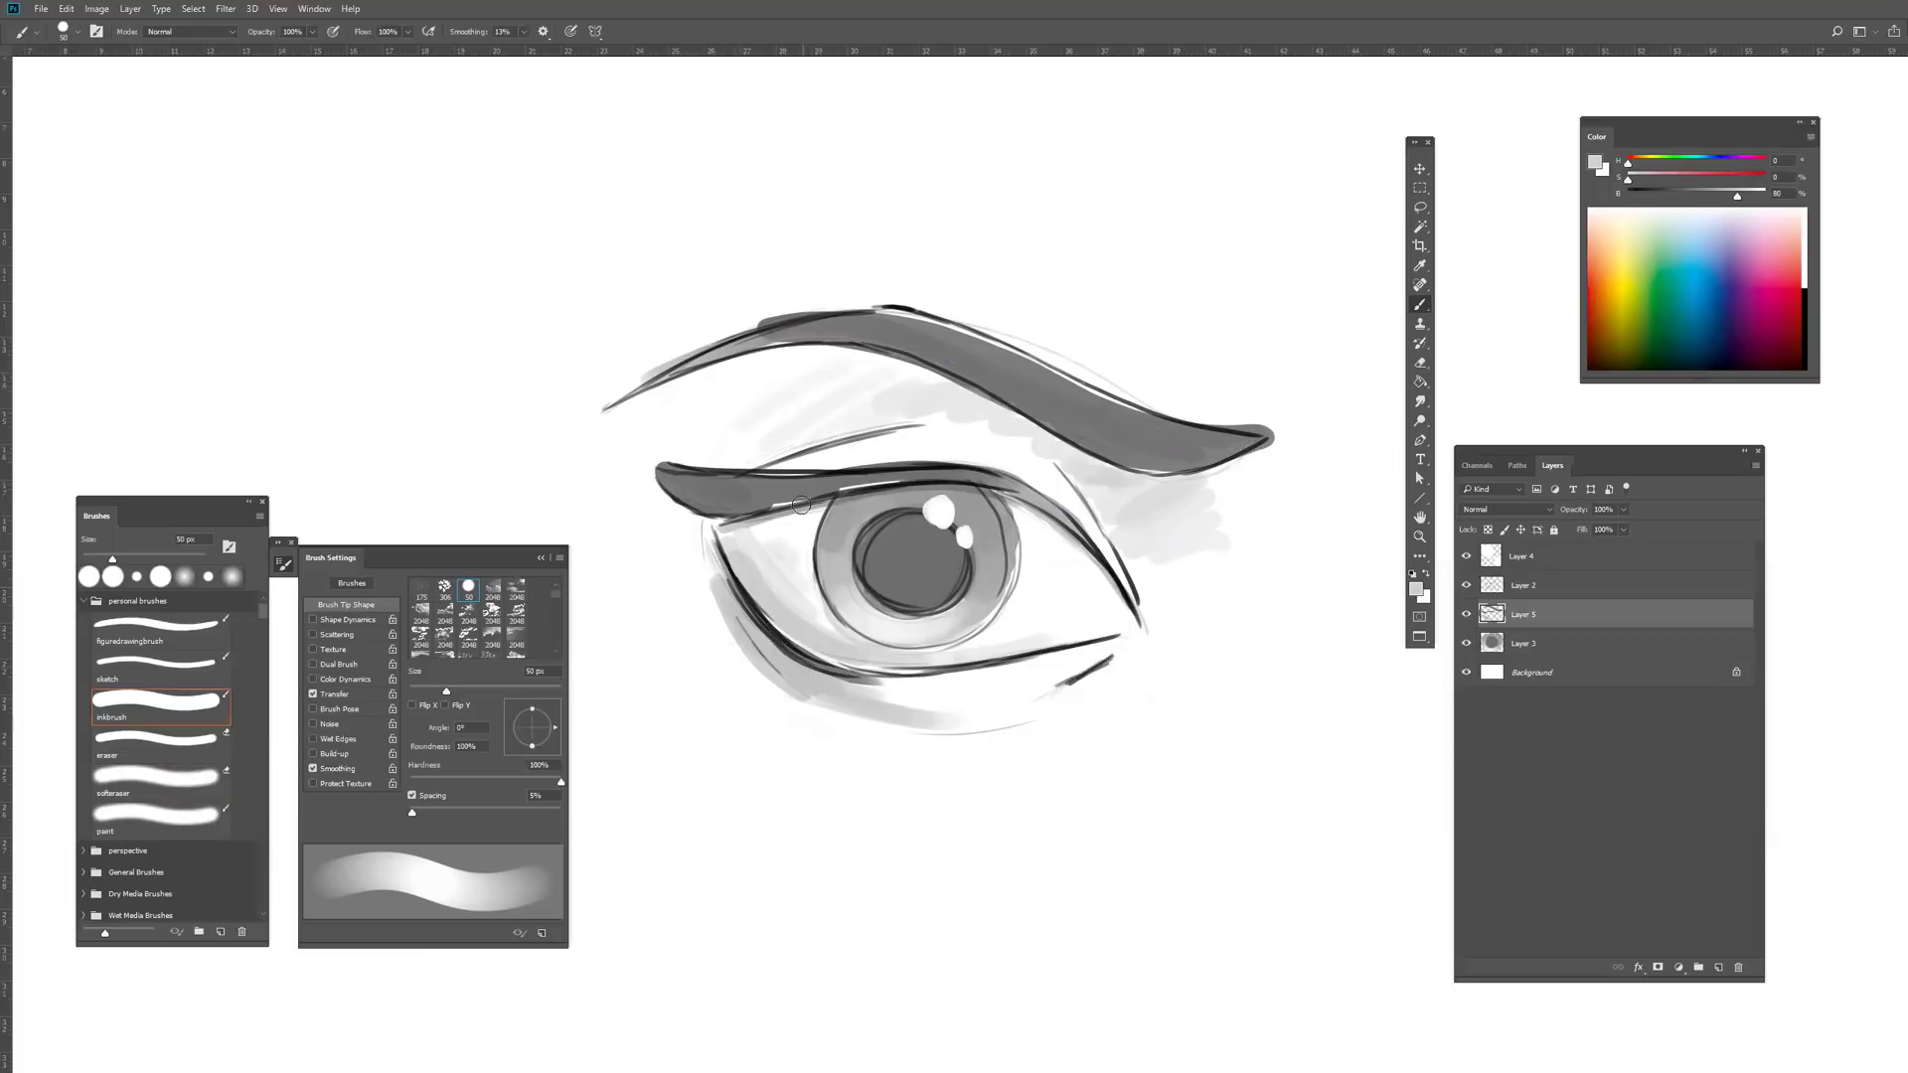
# Step: Sample a lighter grey, zoom out to the whole drawing, and select its layers
pyautogui.keyDown('alt'); pyautogui.click(1022, 634); pyautogui.keyUp('alt')
pyautogui.moveTo(1156, 579); pyautogui.dragTo(1141, 592)
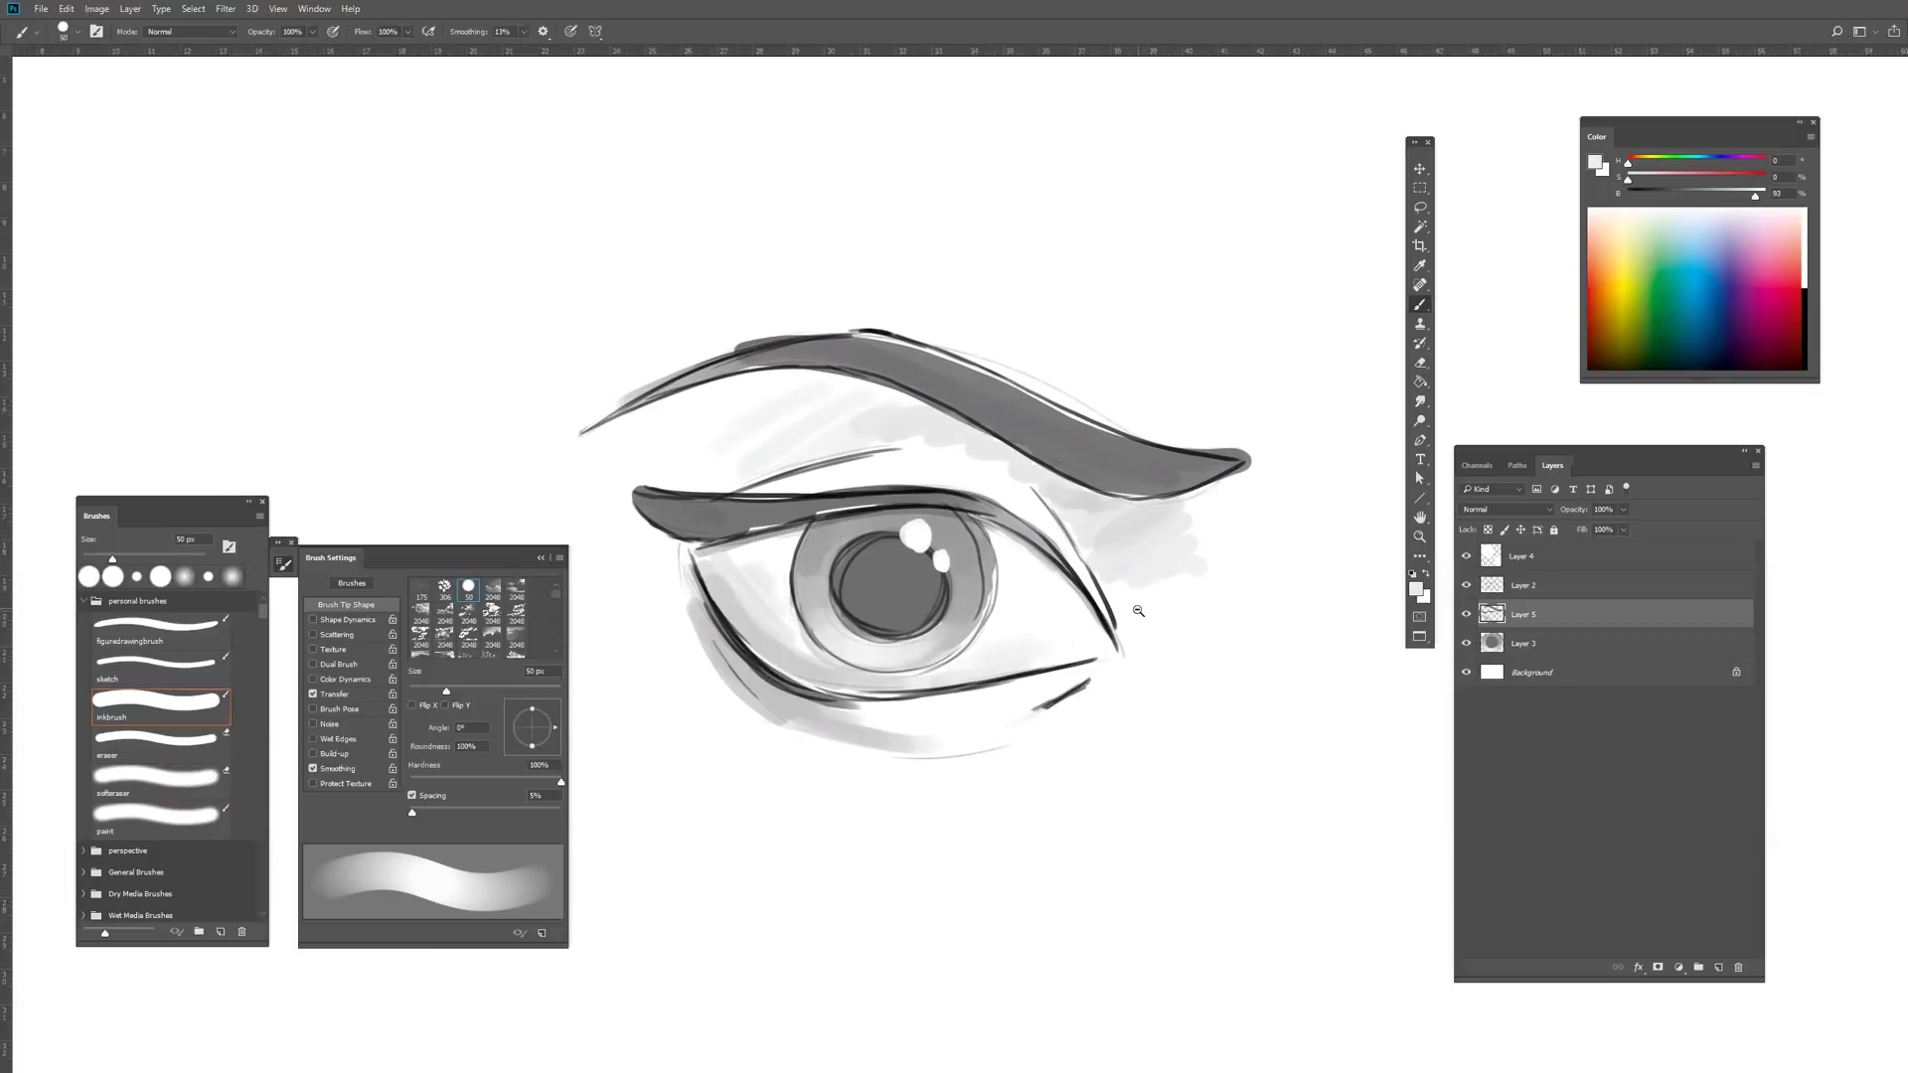
pyautogui.scroll(-2, 1142, 611)
pyautogui.scroll(-3, 1171, 607)
pyautogui.scroll(1, 1172, 607)
pyautogui.scroll(3, 1172, 607)
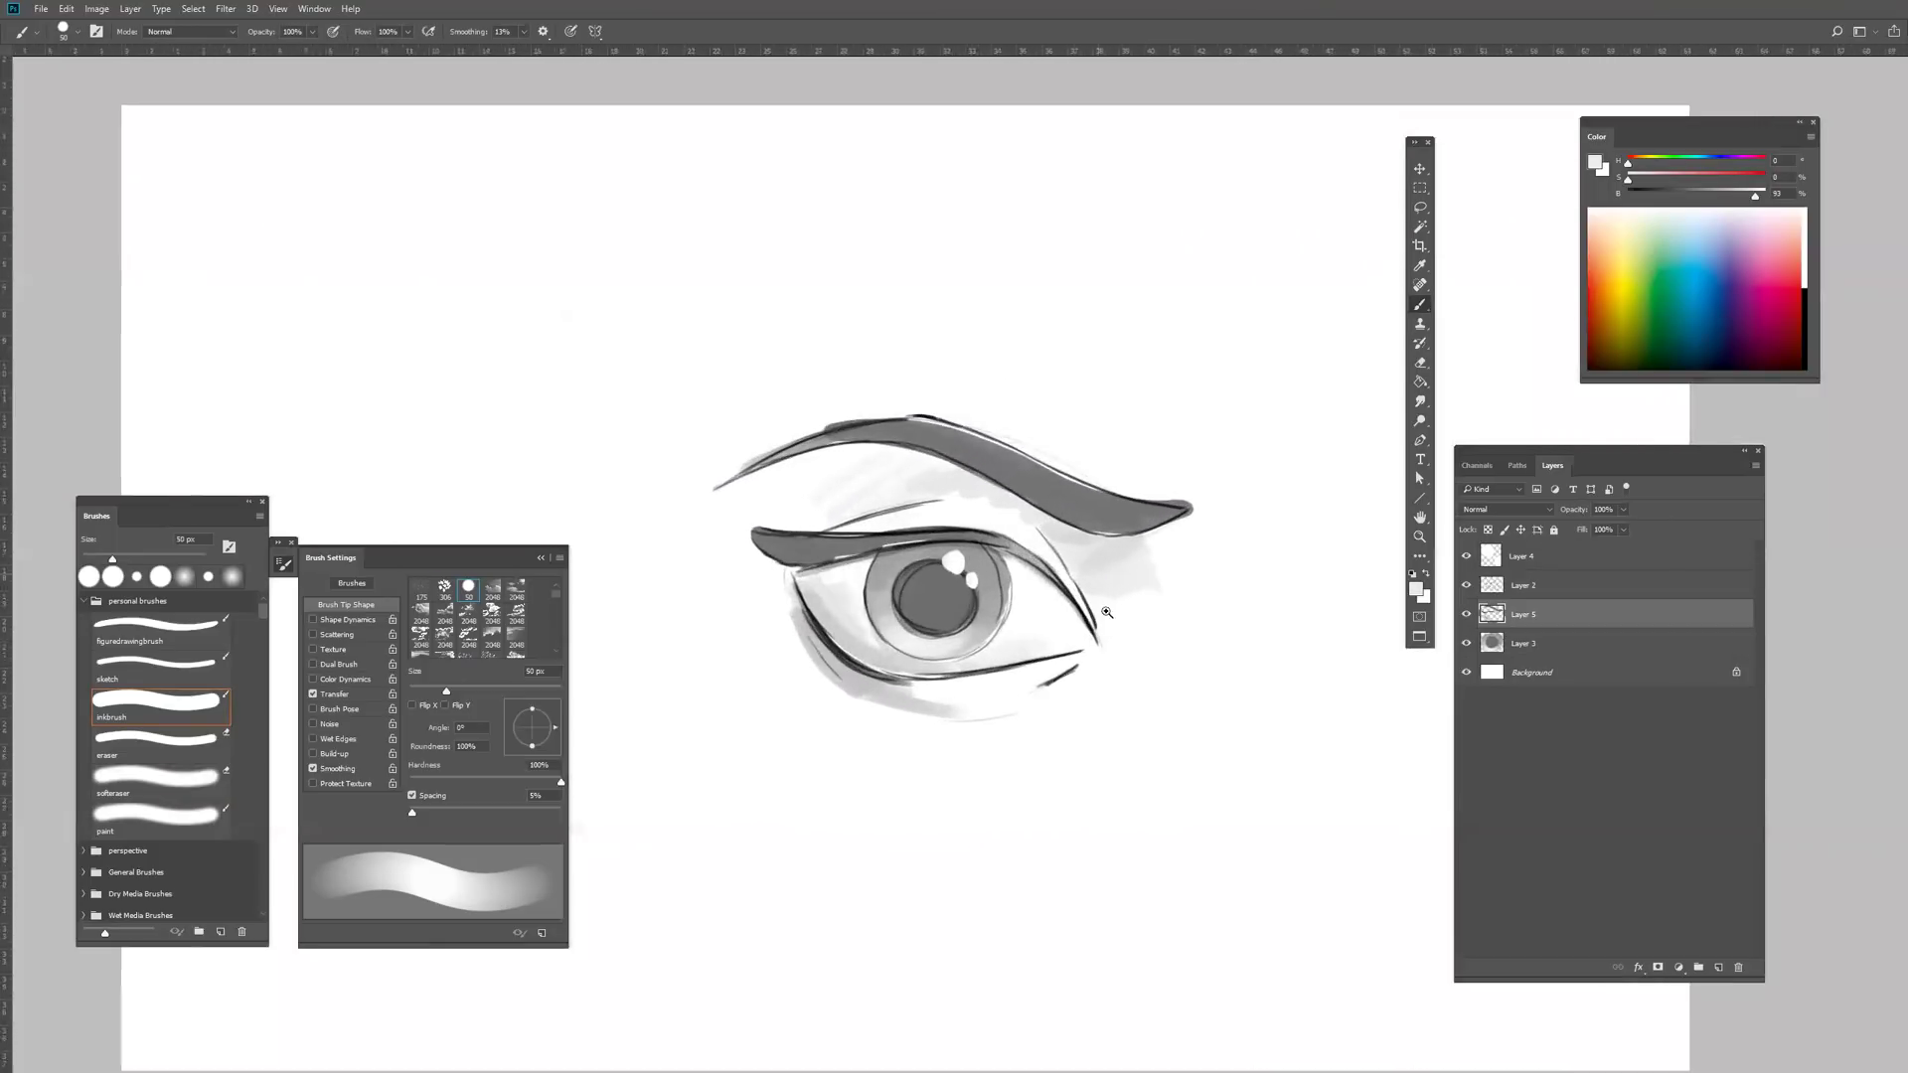
pyautogui.scroll(2, 1172, 607)
pyautogui.scroll(1, 1173, 607)
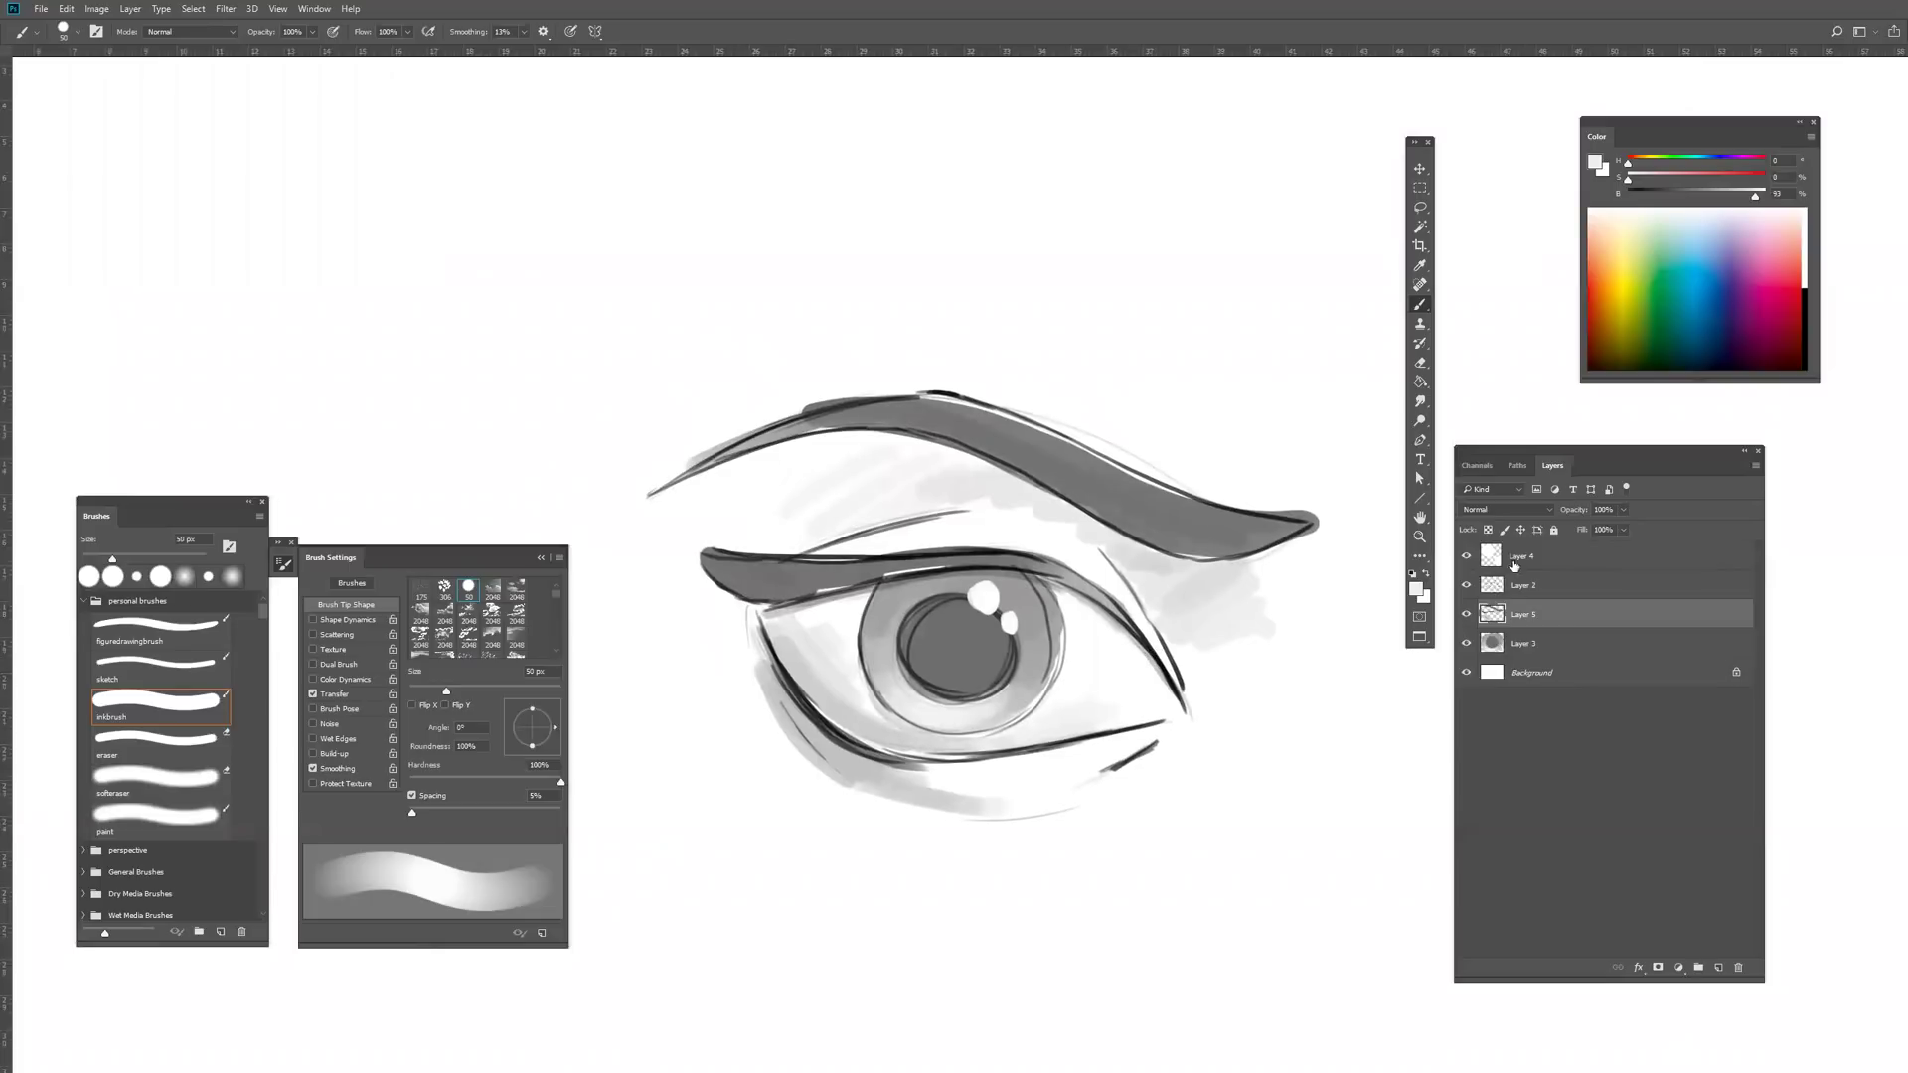
pyautogui.keyDown('shift'); pyautogui.click(1513, 615); pyautogui.keyUp('shift')
# Step: Group and hide the front-view eye, then add a layer with a tapering 25 px black brush
pyautogui.hotkey('ctrl', 'g')
pyautogui.click(1469, 551)
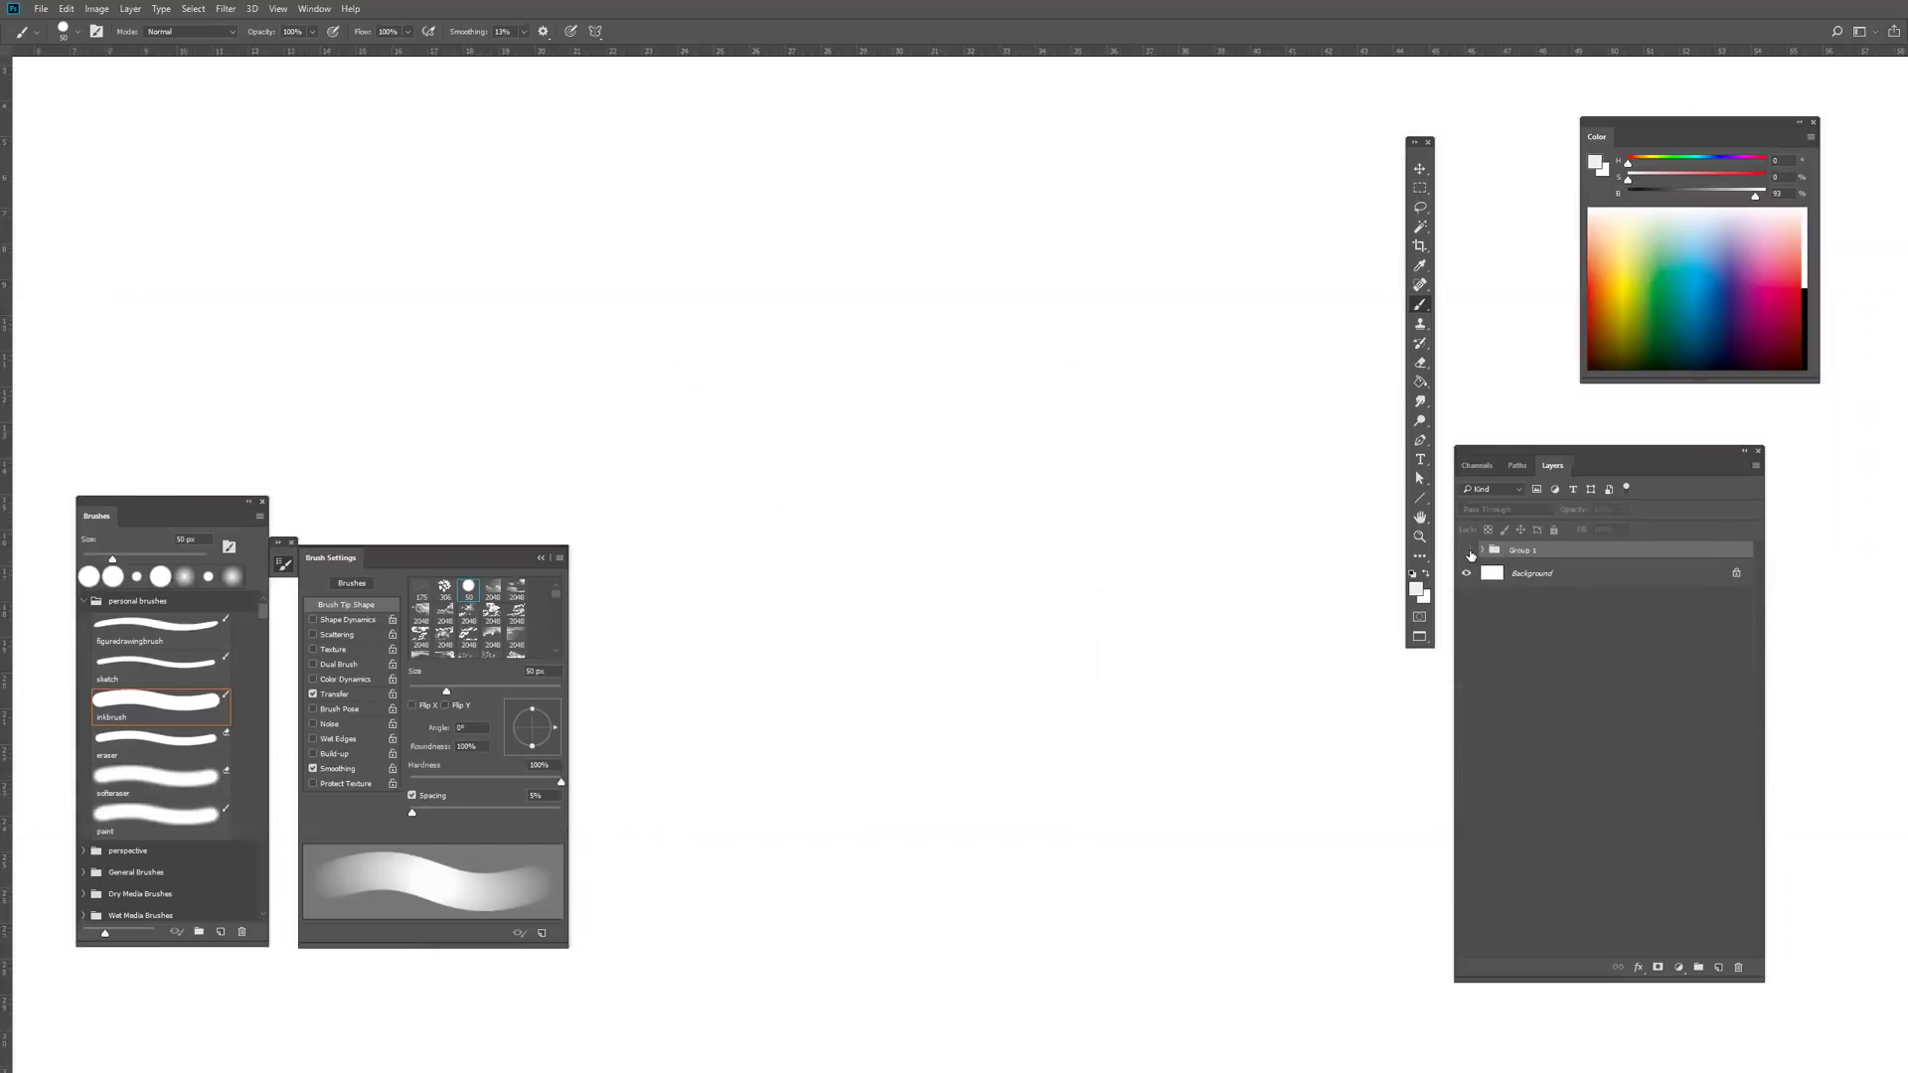
pyautogui.click(1712, 970)
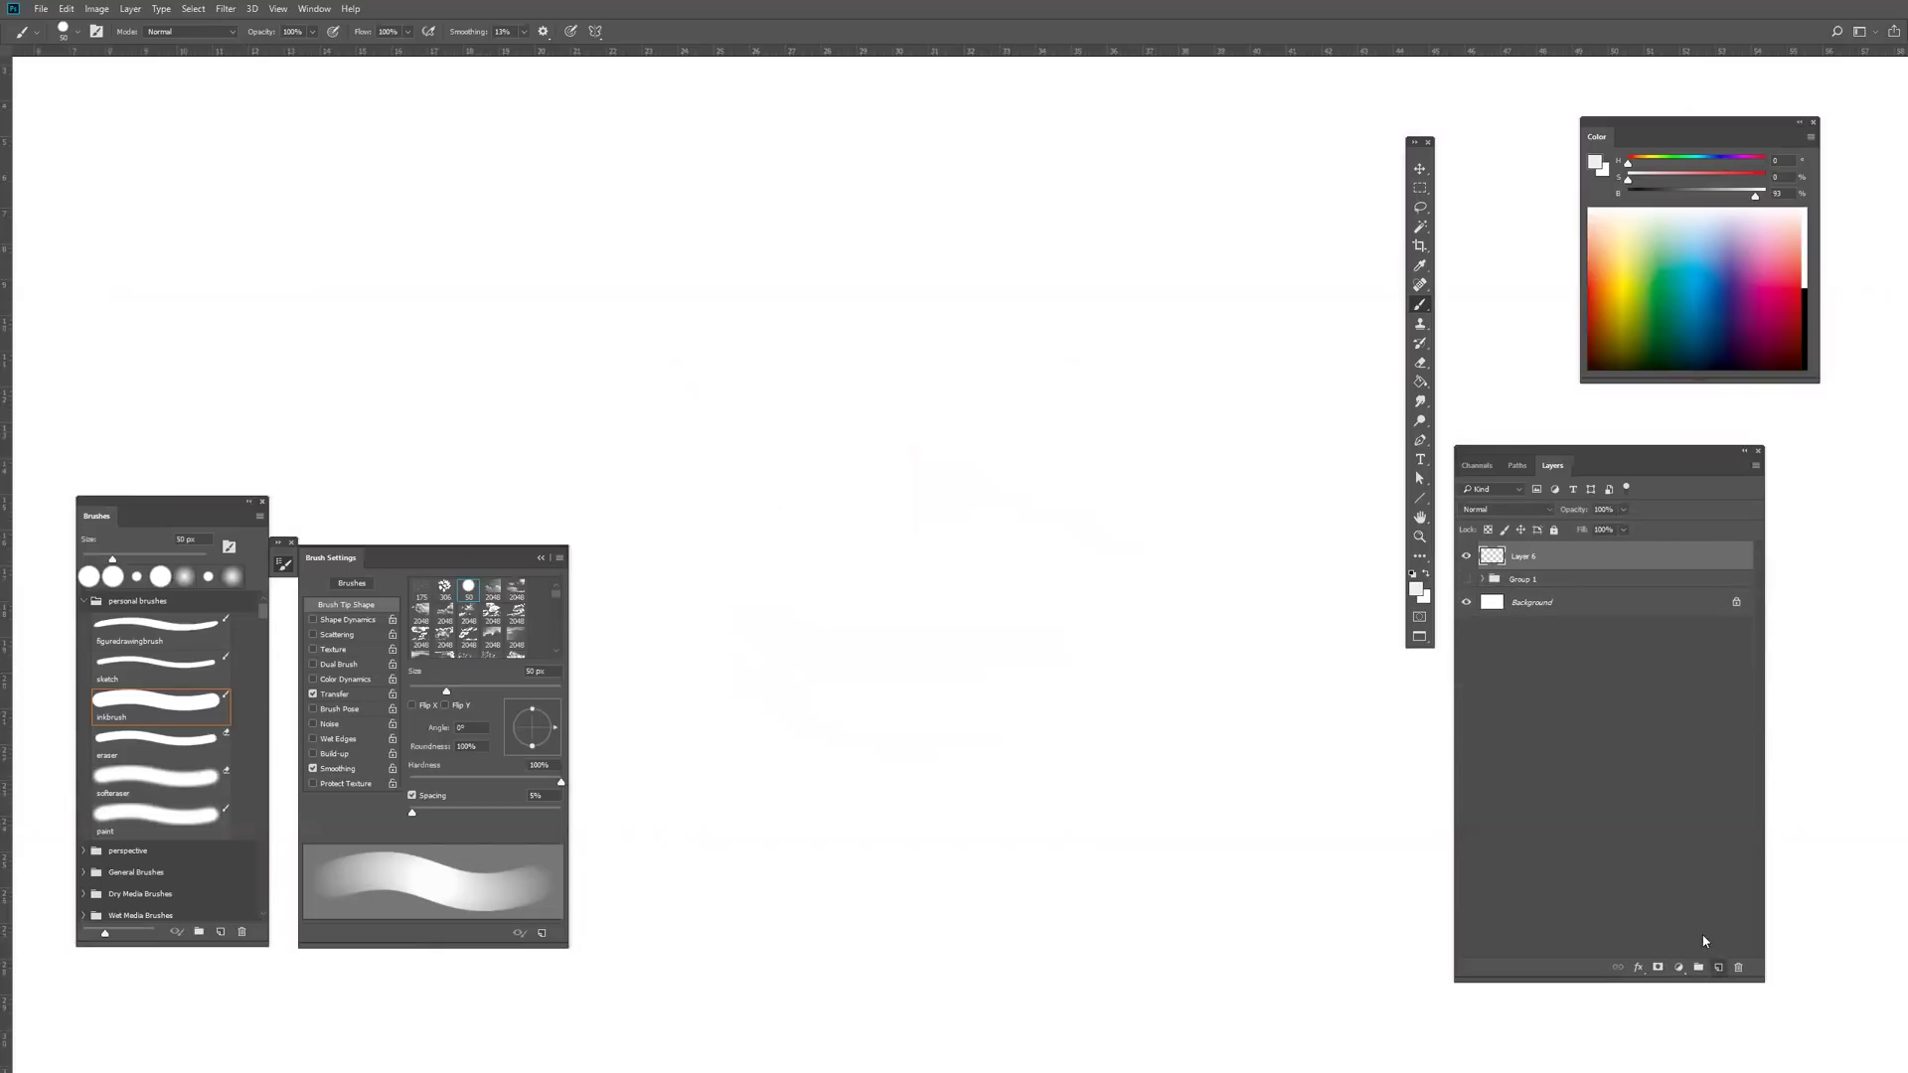
pyautogui.click(313, 620)
pyautogui.click(448, 592)
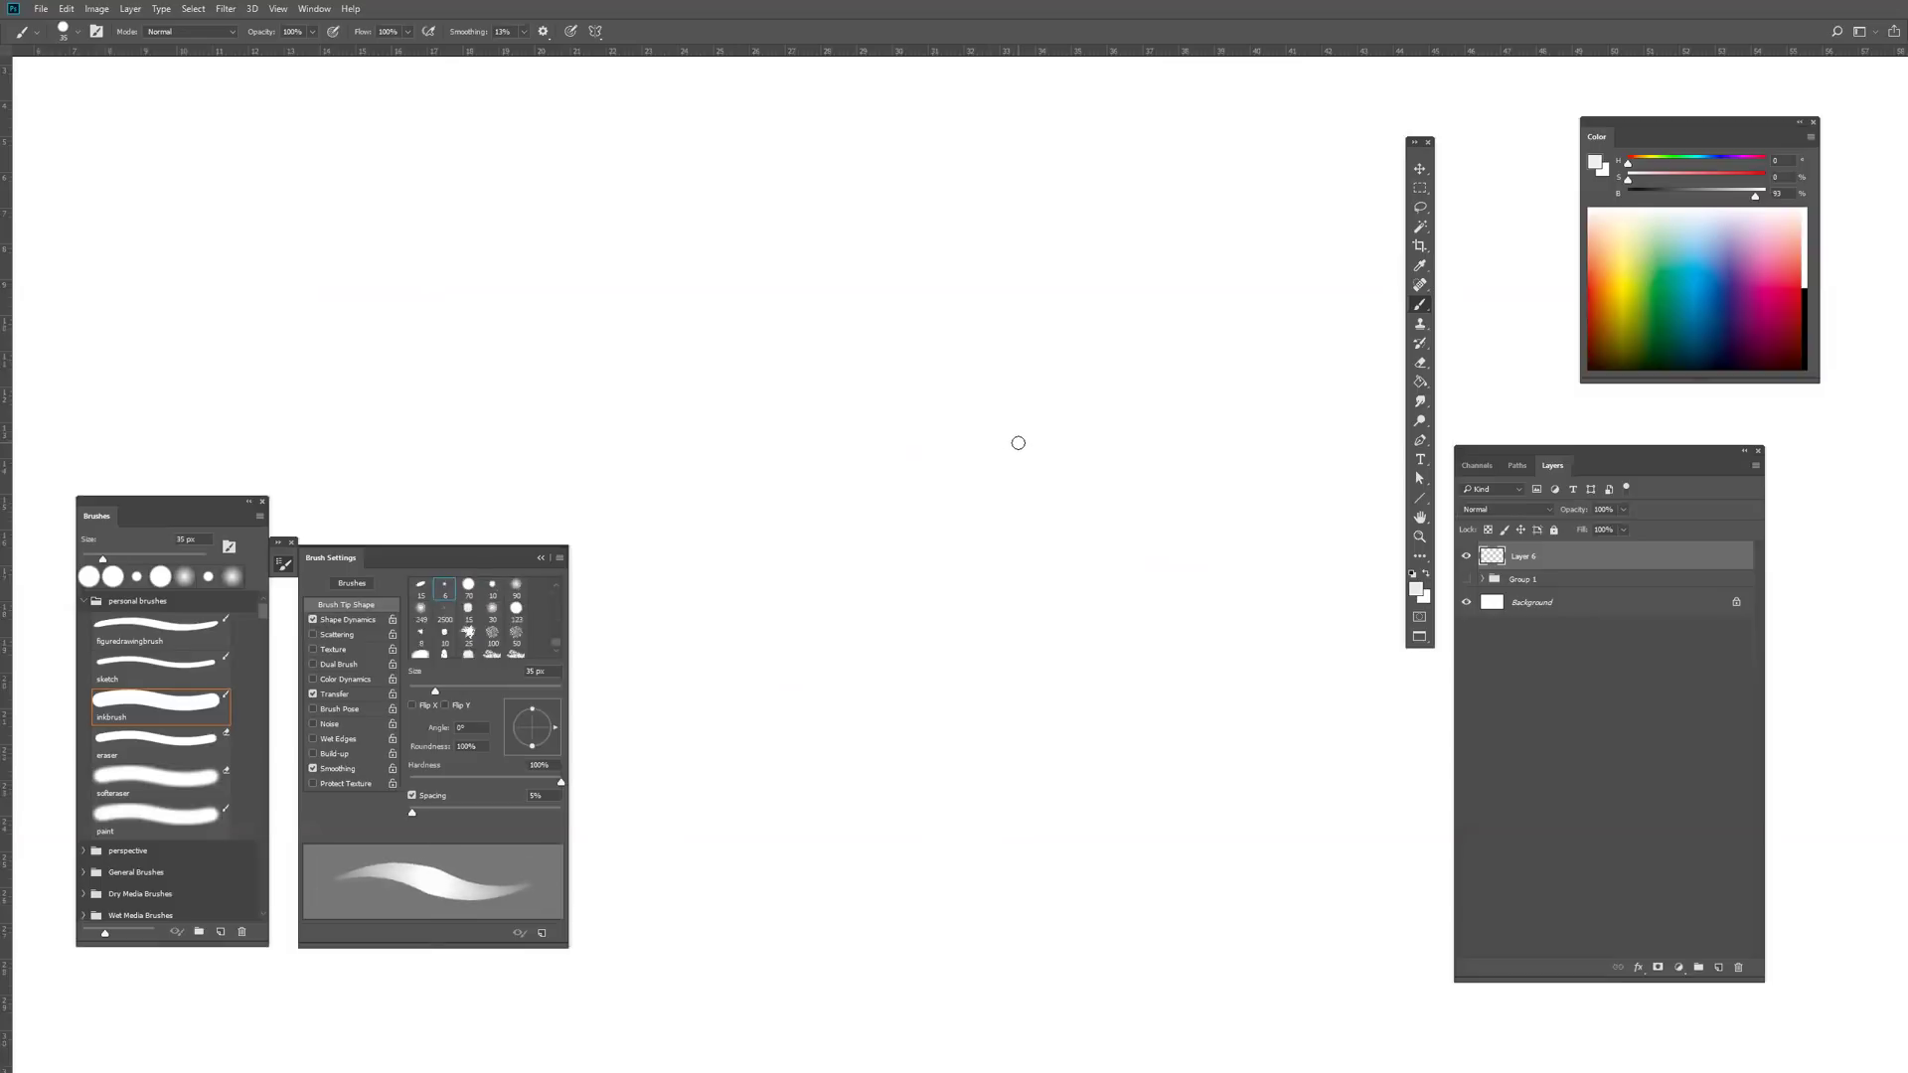
pyautogui.press('d')
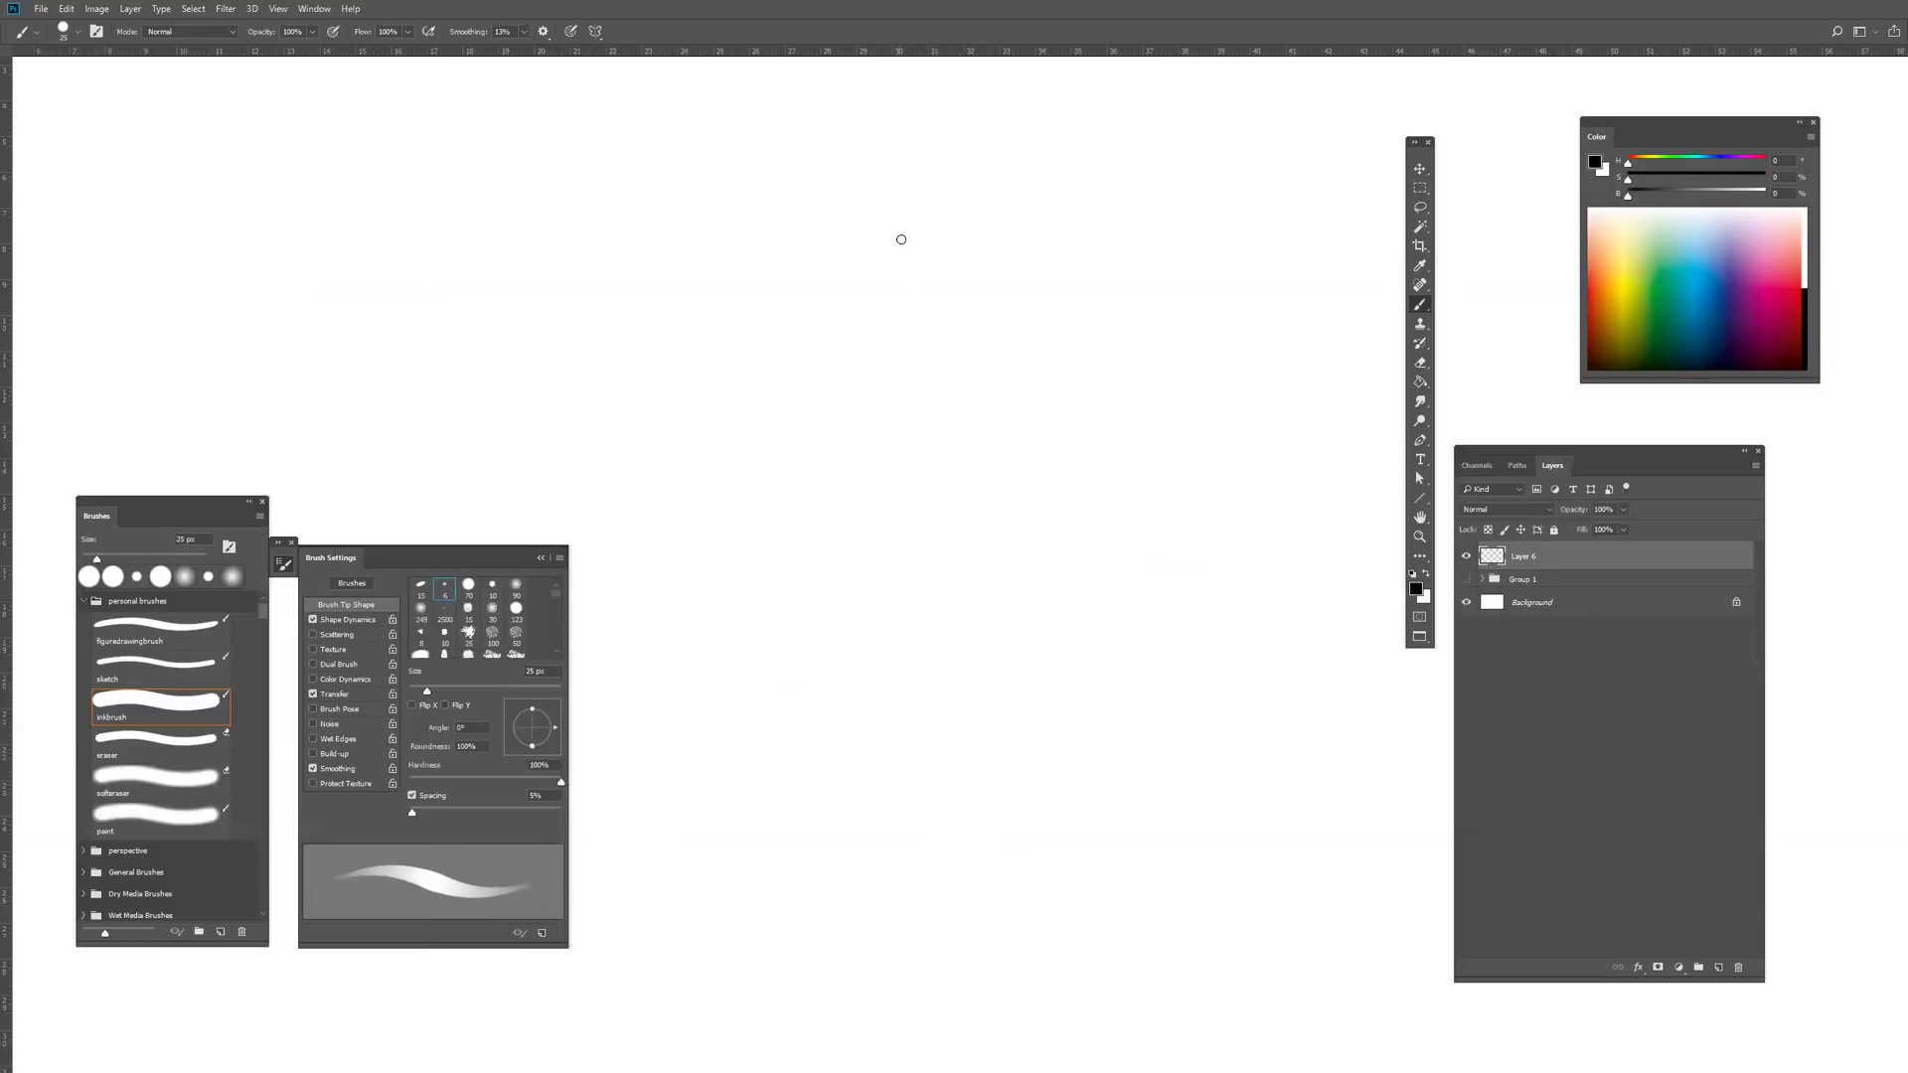
# Step: Rough-sketch the side eye: eyeball circle, small oval, upper and lower eyelids, and front edge
pyautogui.moveTo(737, 487)
pyautogui.mouseDown()
pyautogui.moveTo(1133, 449)
pyautogui.moveTo(746, 432)
pyautogui.moveTo(1161, 552)
pyautogui.moveTo(746, 367)
pyautogui.moveTo(836, 655)
pyautogui.moveTo(1148, 374)
pyautogui.moveTo(799, 418)
pyautogui.mouseUp()
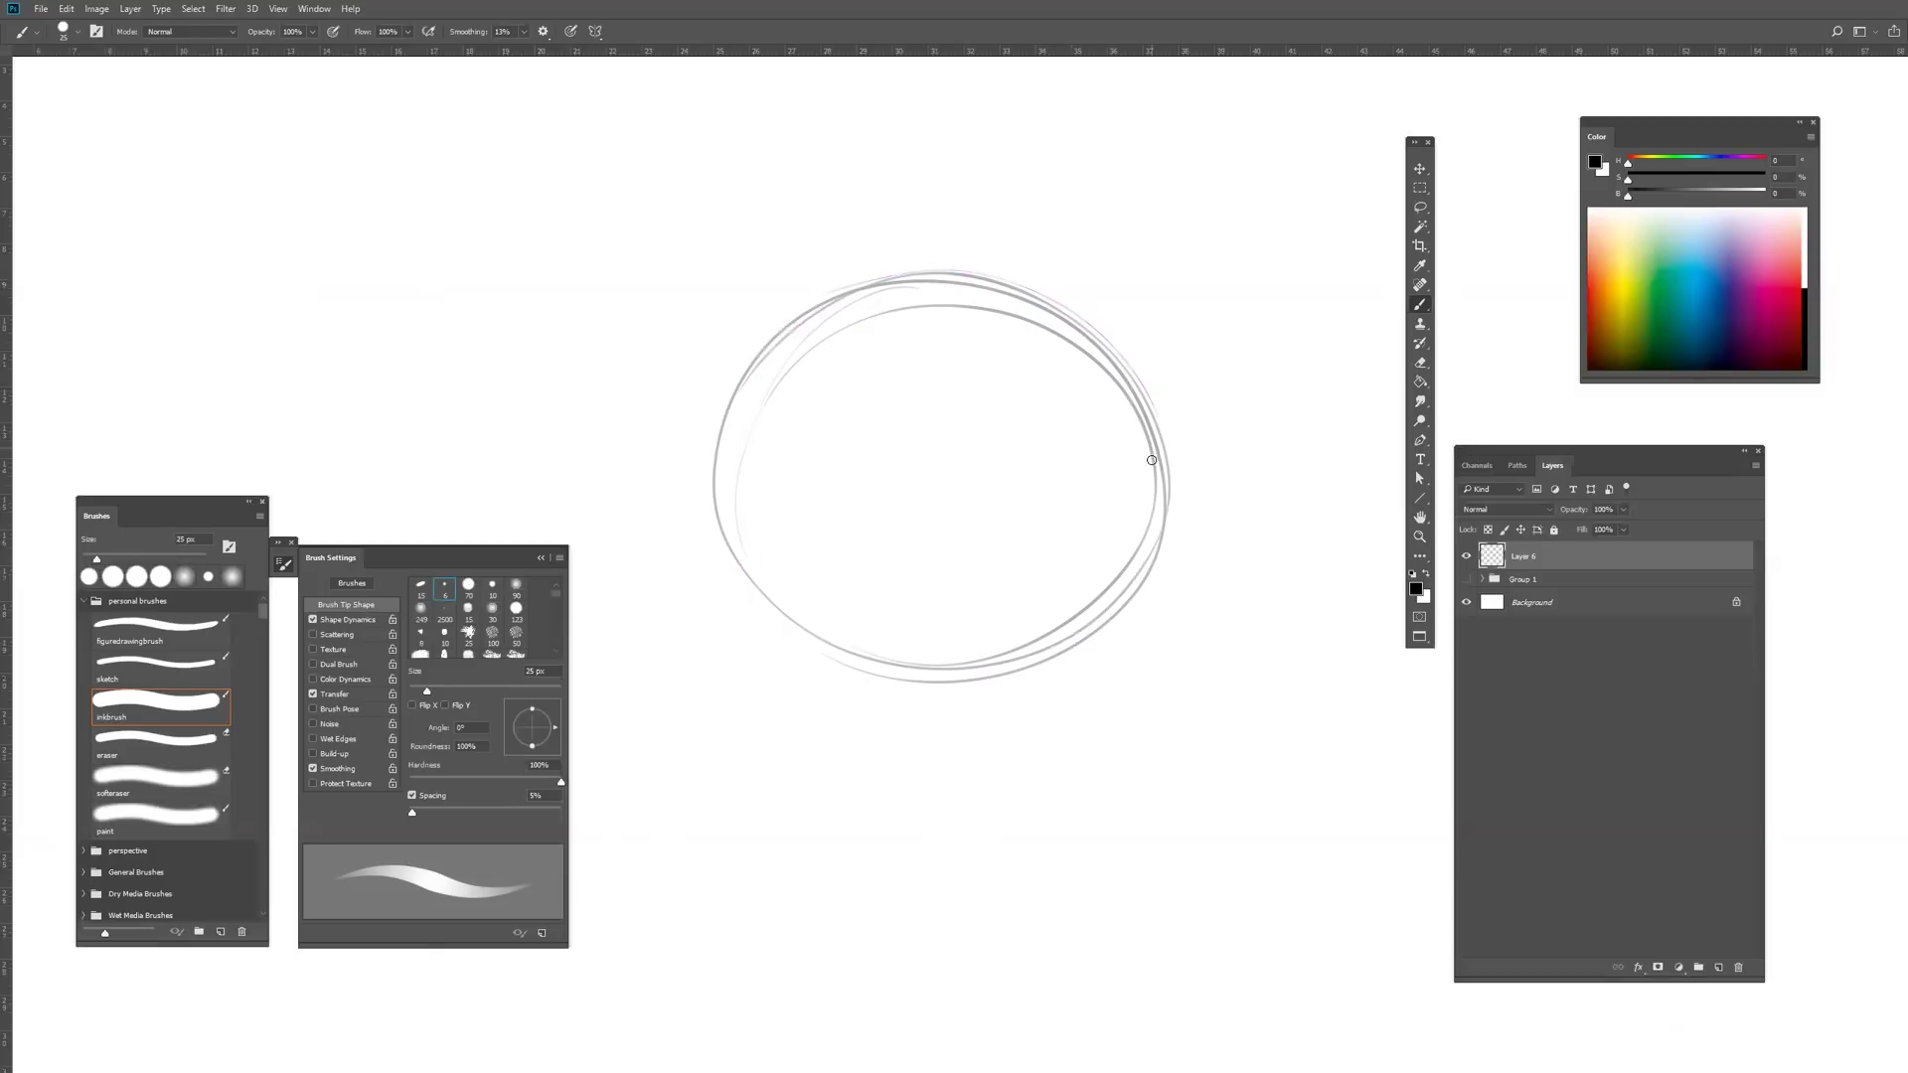
pyautogui.moveTo(1150, 460)
pyautogui.mouseDown()
pyautogui.moveTo(1148, 499)
pyautogui.moveTo(1141, 425)
pyautogui.moveTo(1148, 492)
pyautogui.mouseUp()
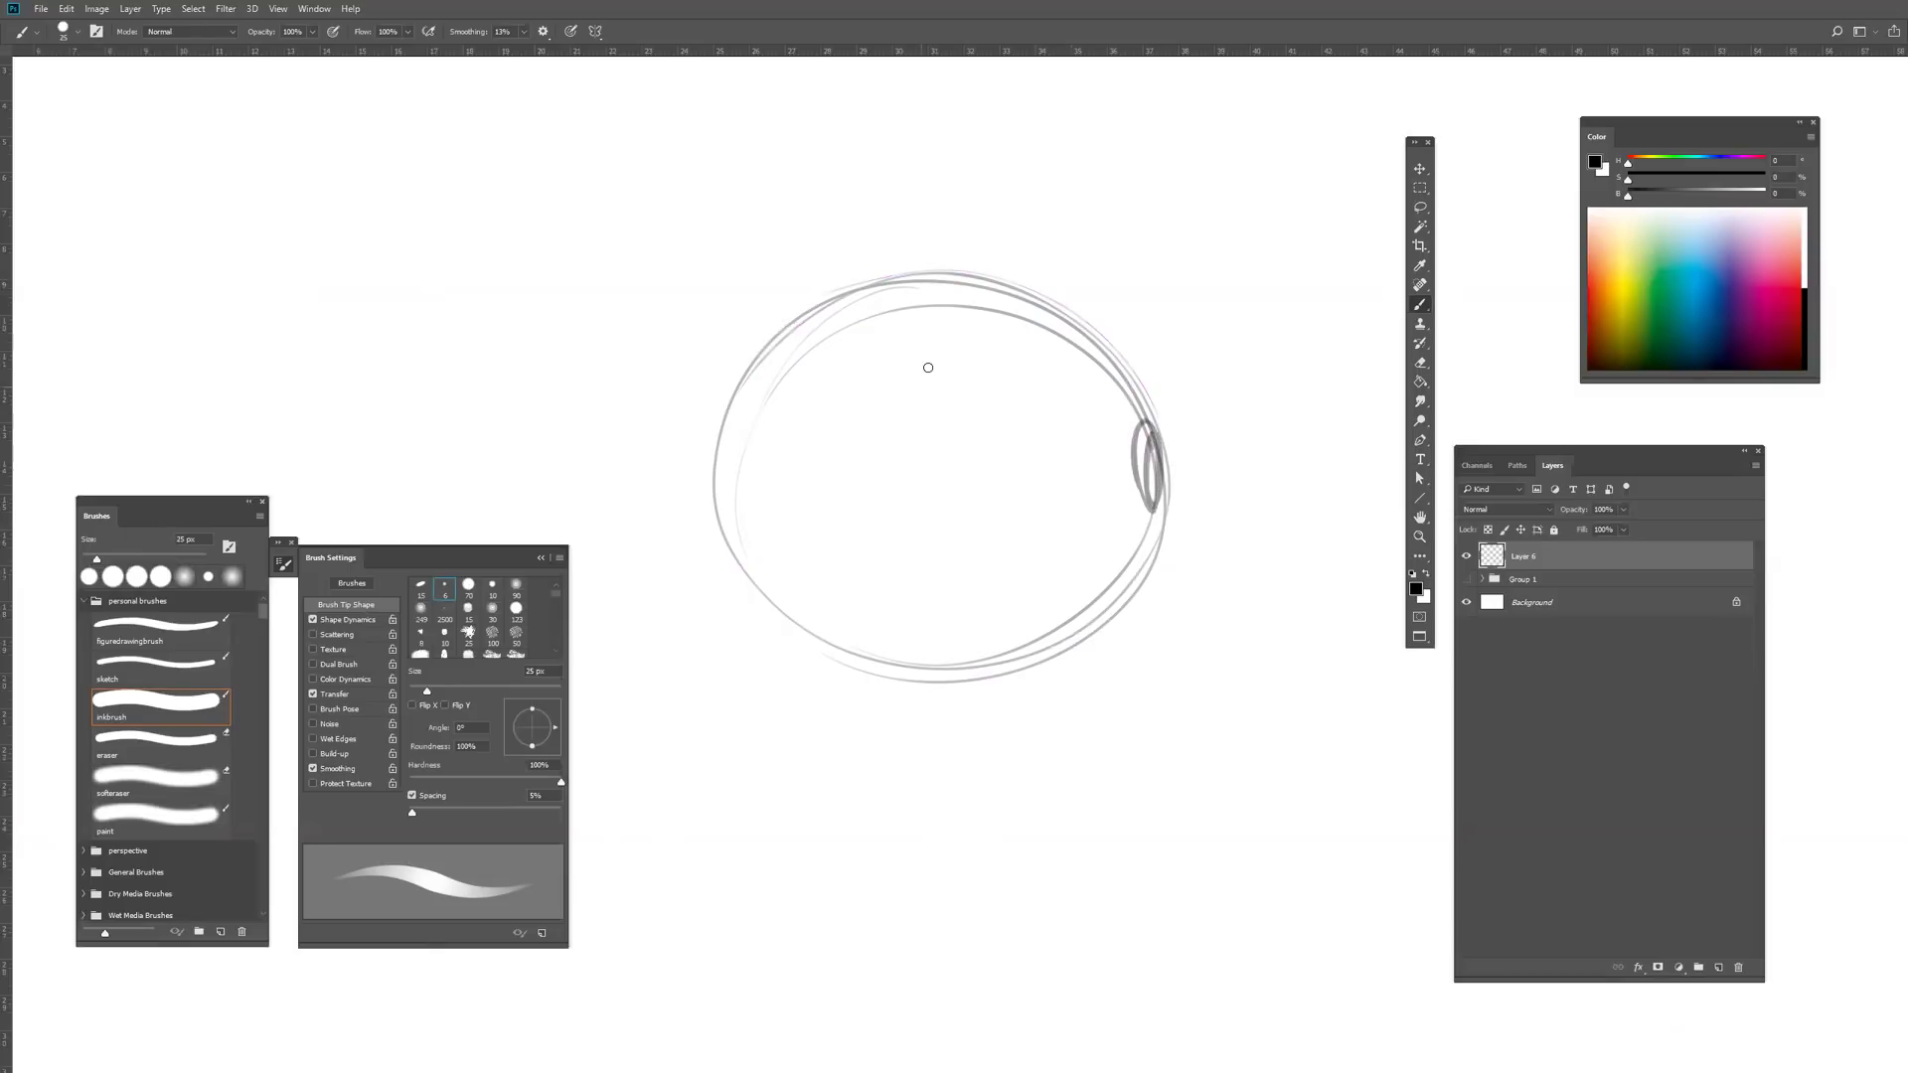
pyautogui.moveTo(933, 476)
pyautogui.mouseDown()
pyautogui.moveTo(1117, 340)
pyautogui.moveTo(1153, 347)
pyautogui.mouseUp()
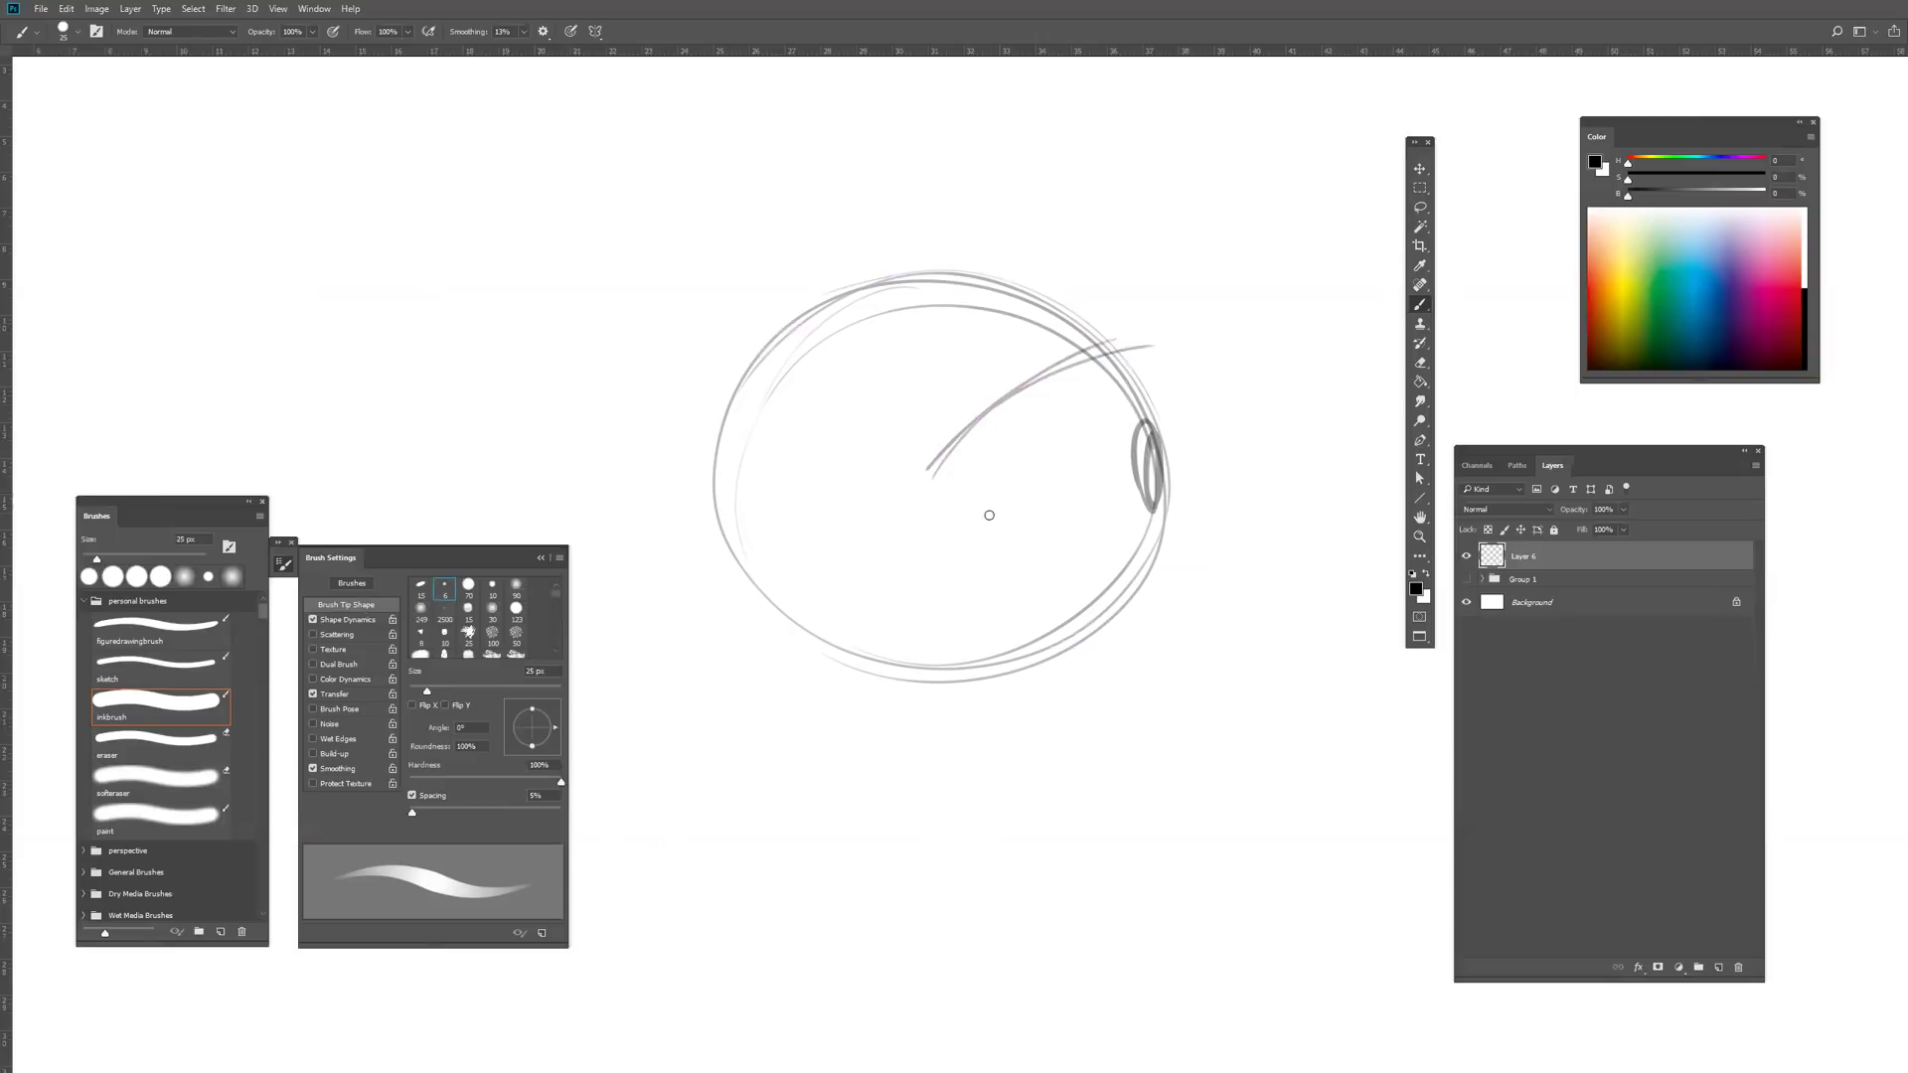
pyautogui.moveTo(924, 486)
pyautogui.mouseDown()
pyautogui.moveTo(1013, 552)
pyautogui.moveTo(1177, 593)
pyautogui.mouseUp()
pyautogui.moveTo(1029, 550)
pyautogui.mouseDown()
pyautogui.moveTo(943, 481)
pyautogui.moveTo(1133, 340)
pyautogui.mouseUp()
pyautogui.moveTo(1028, 384); pyautogui.dragTo(1175, 337)
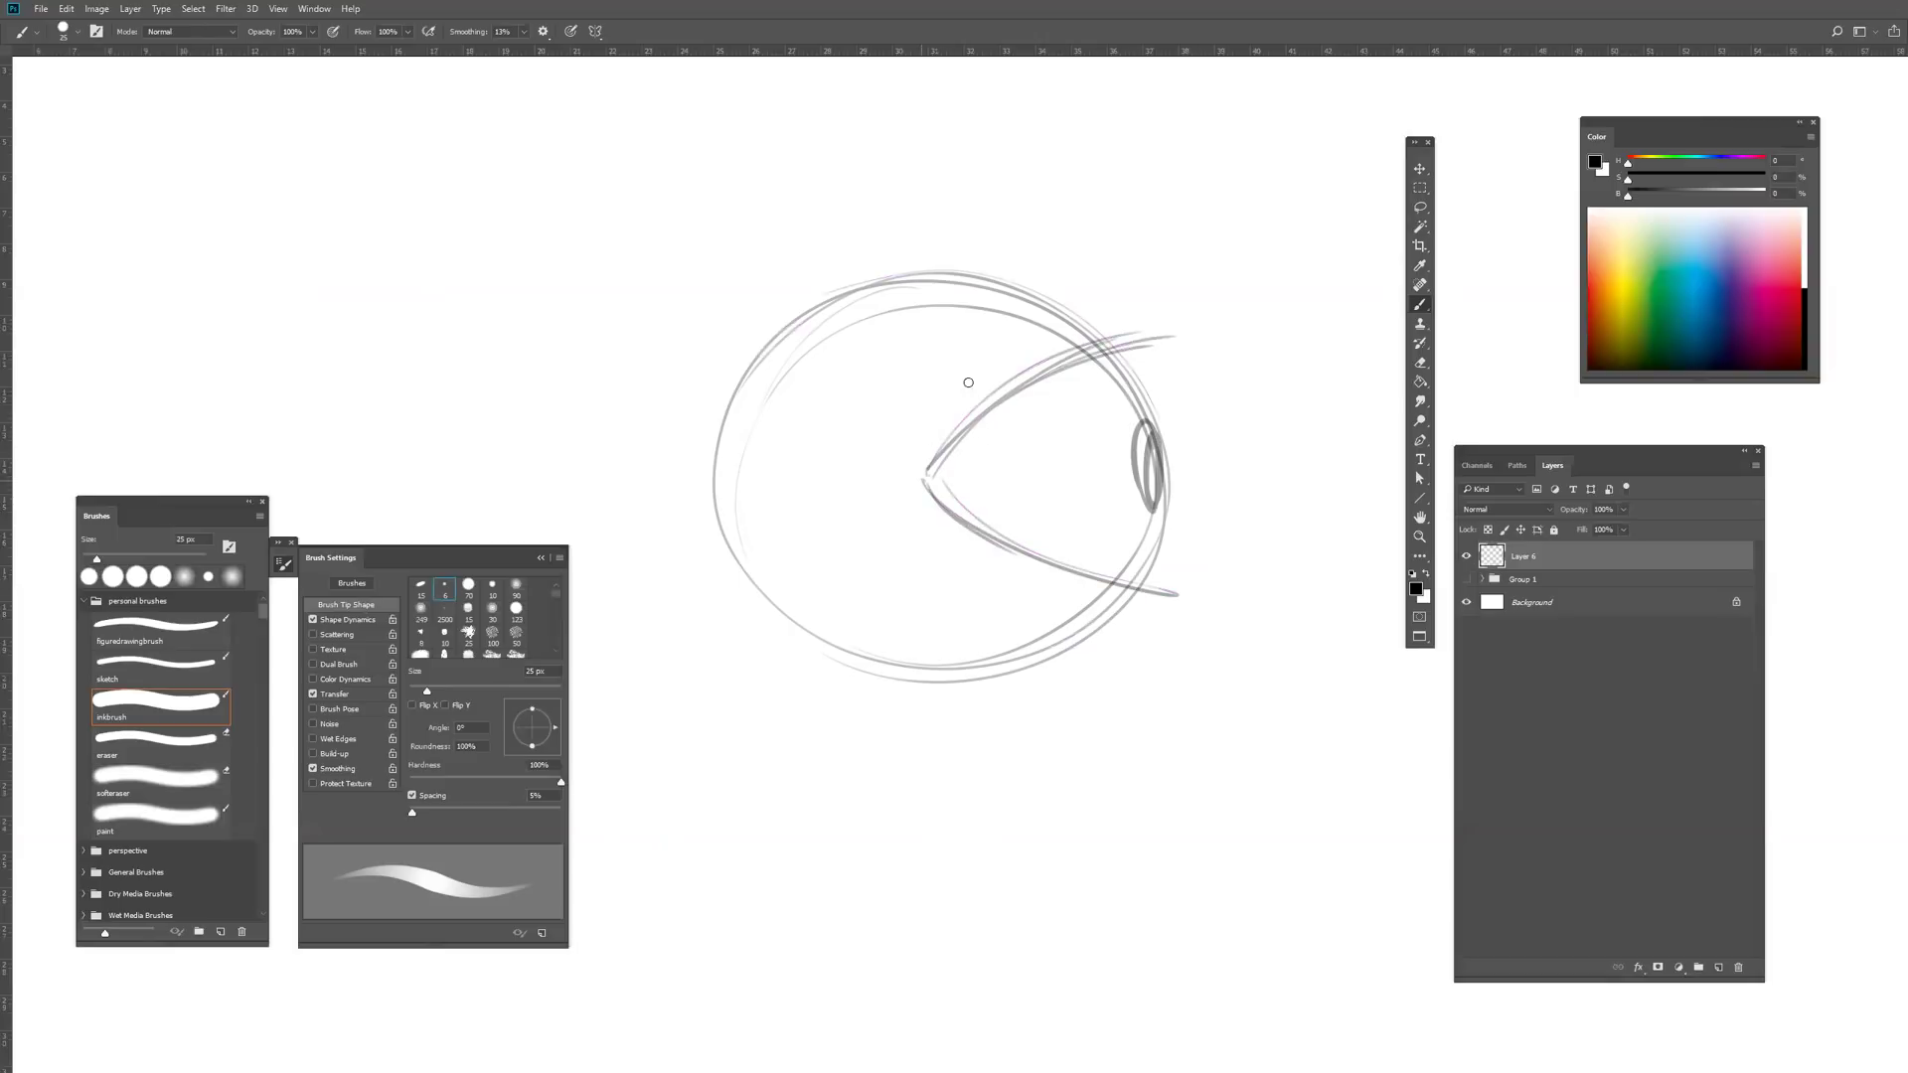
pyautogui.moveTo(924, 475)
pyautogui.mouseDown()
pyautogui.moveTo(1126, 276)
pyautogui.moveTo(1136, 614)
pyautogui.moveTo(983, 564)
pyautogui.moveTo(1116, 626)
pyautogui.mouseUp()
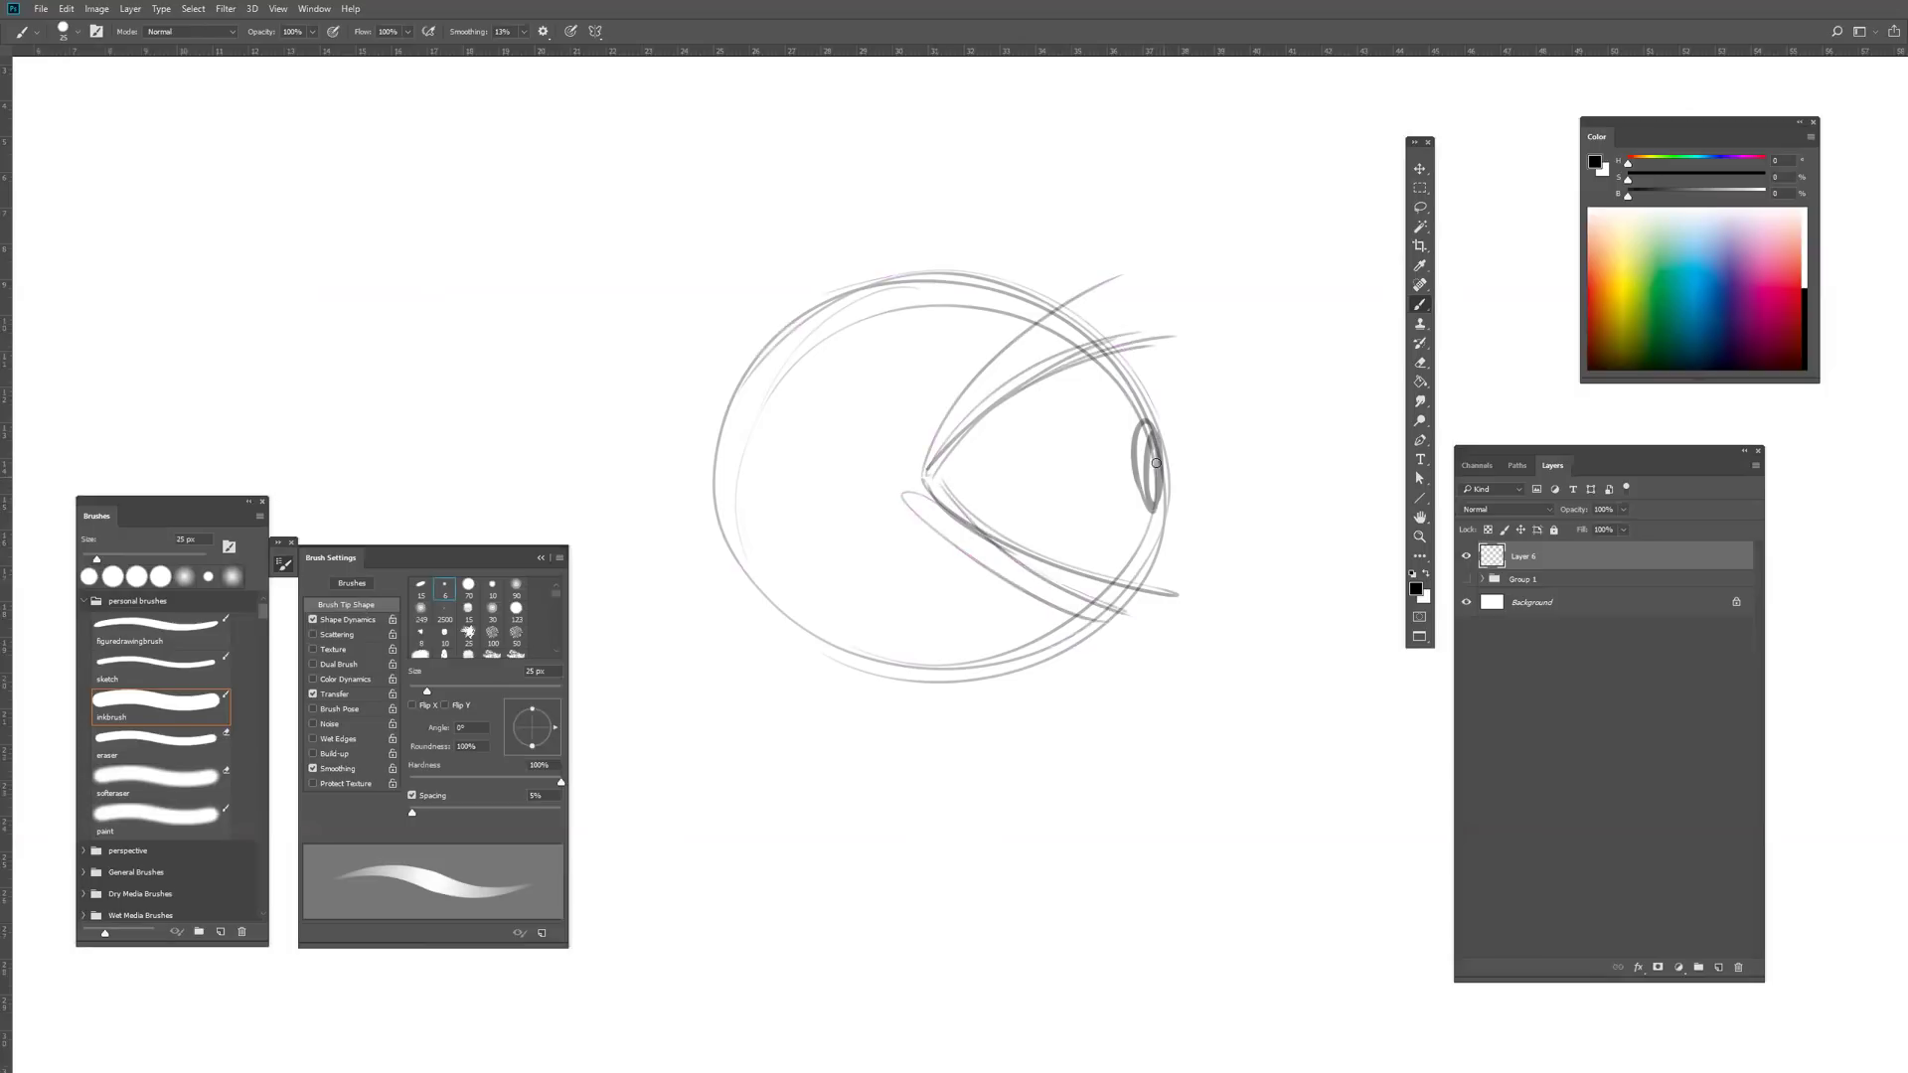
pyautogui.moveTo(1120, 352); pyautogui.dragTo(1154, 516)
pyautogui.moveTo(1147, 433); pyautogui.dragTo(1111, 604)
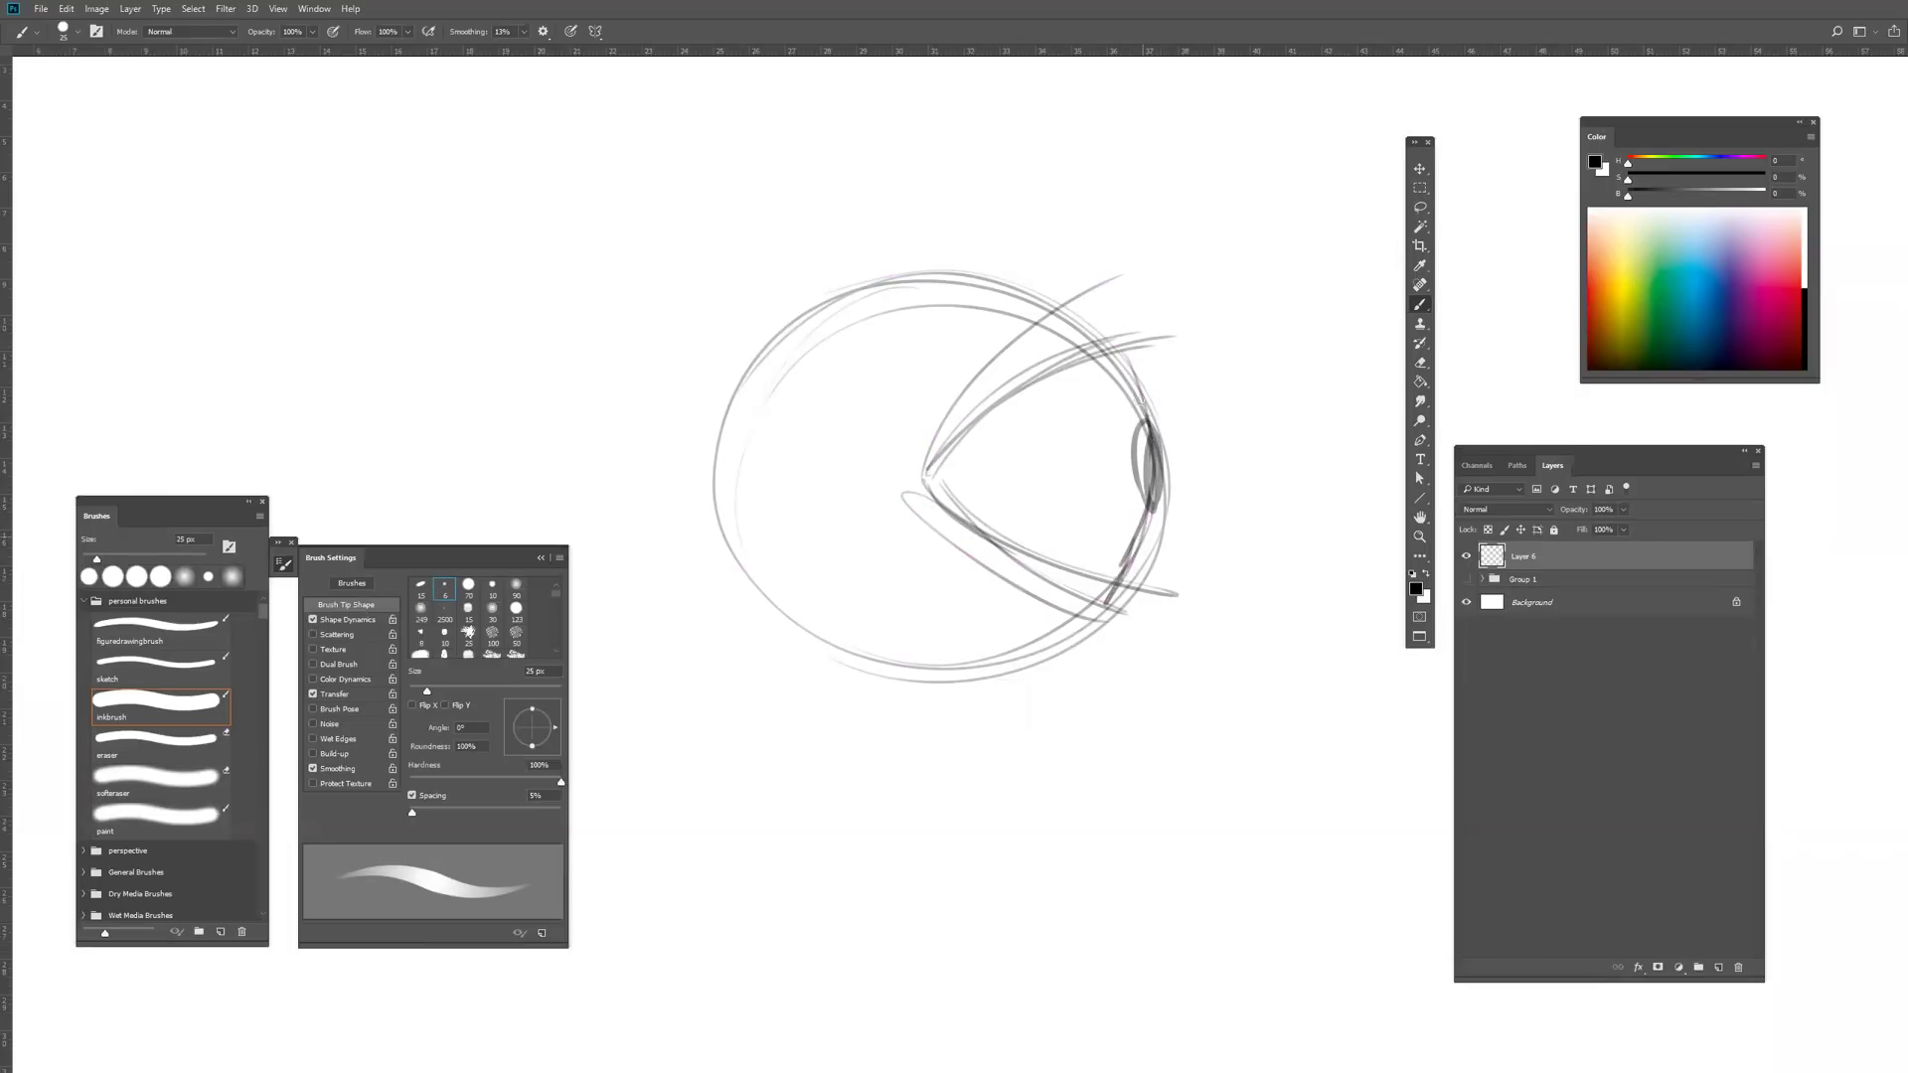
# Step: Erase stray strokes, redraw the iris at the front edge, and fade the rough sketch with a large eraser
pyautogui.press('e')
pyautogui.moveTo(1162, 395)
pyautogui.mouseDown()
pyautogui.moveTo(1155, 574)
pyautogui.moveTo(1141, 515)
pyautogui.mouseUp()
pyautogui.press('b')
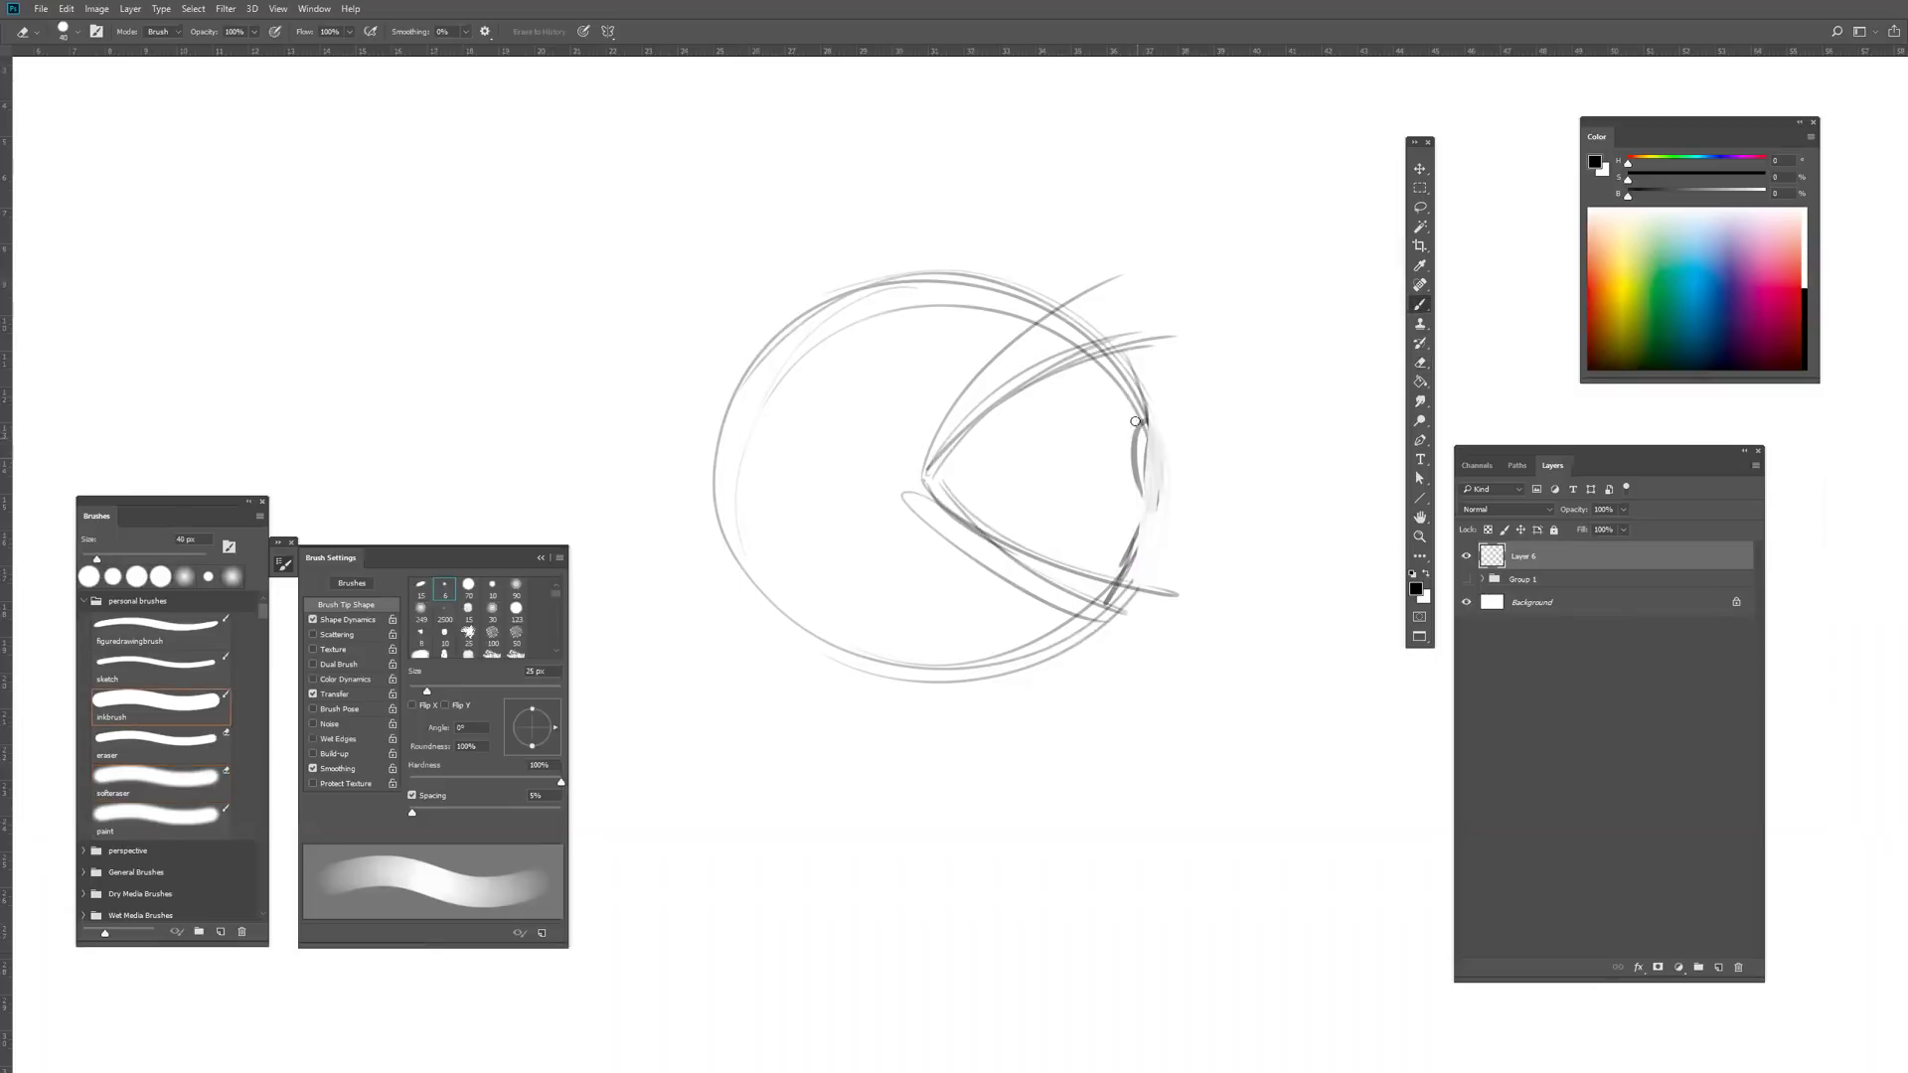
pyautogui.moveTo(1141, 417); pyautogui.dragTo(1127, 507)
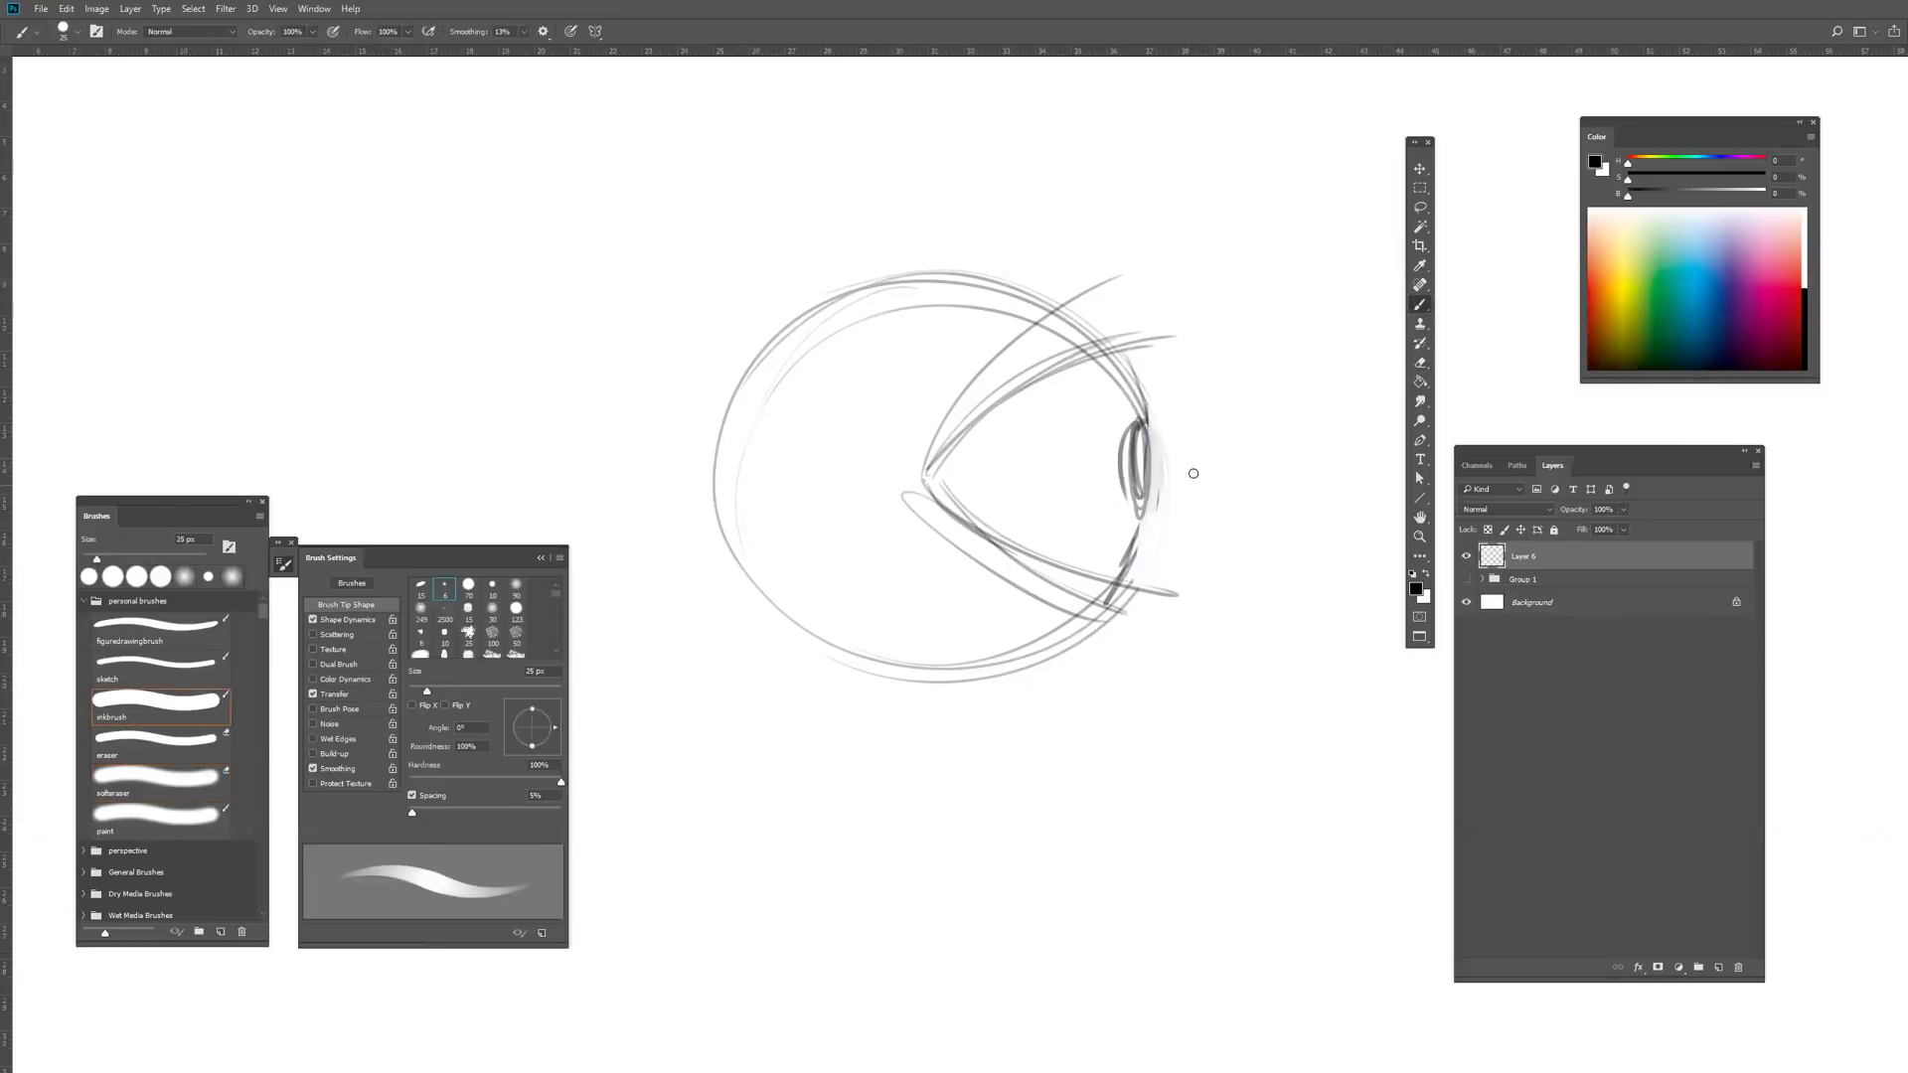
pyautogui.press('e')
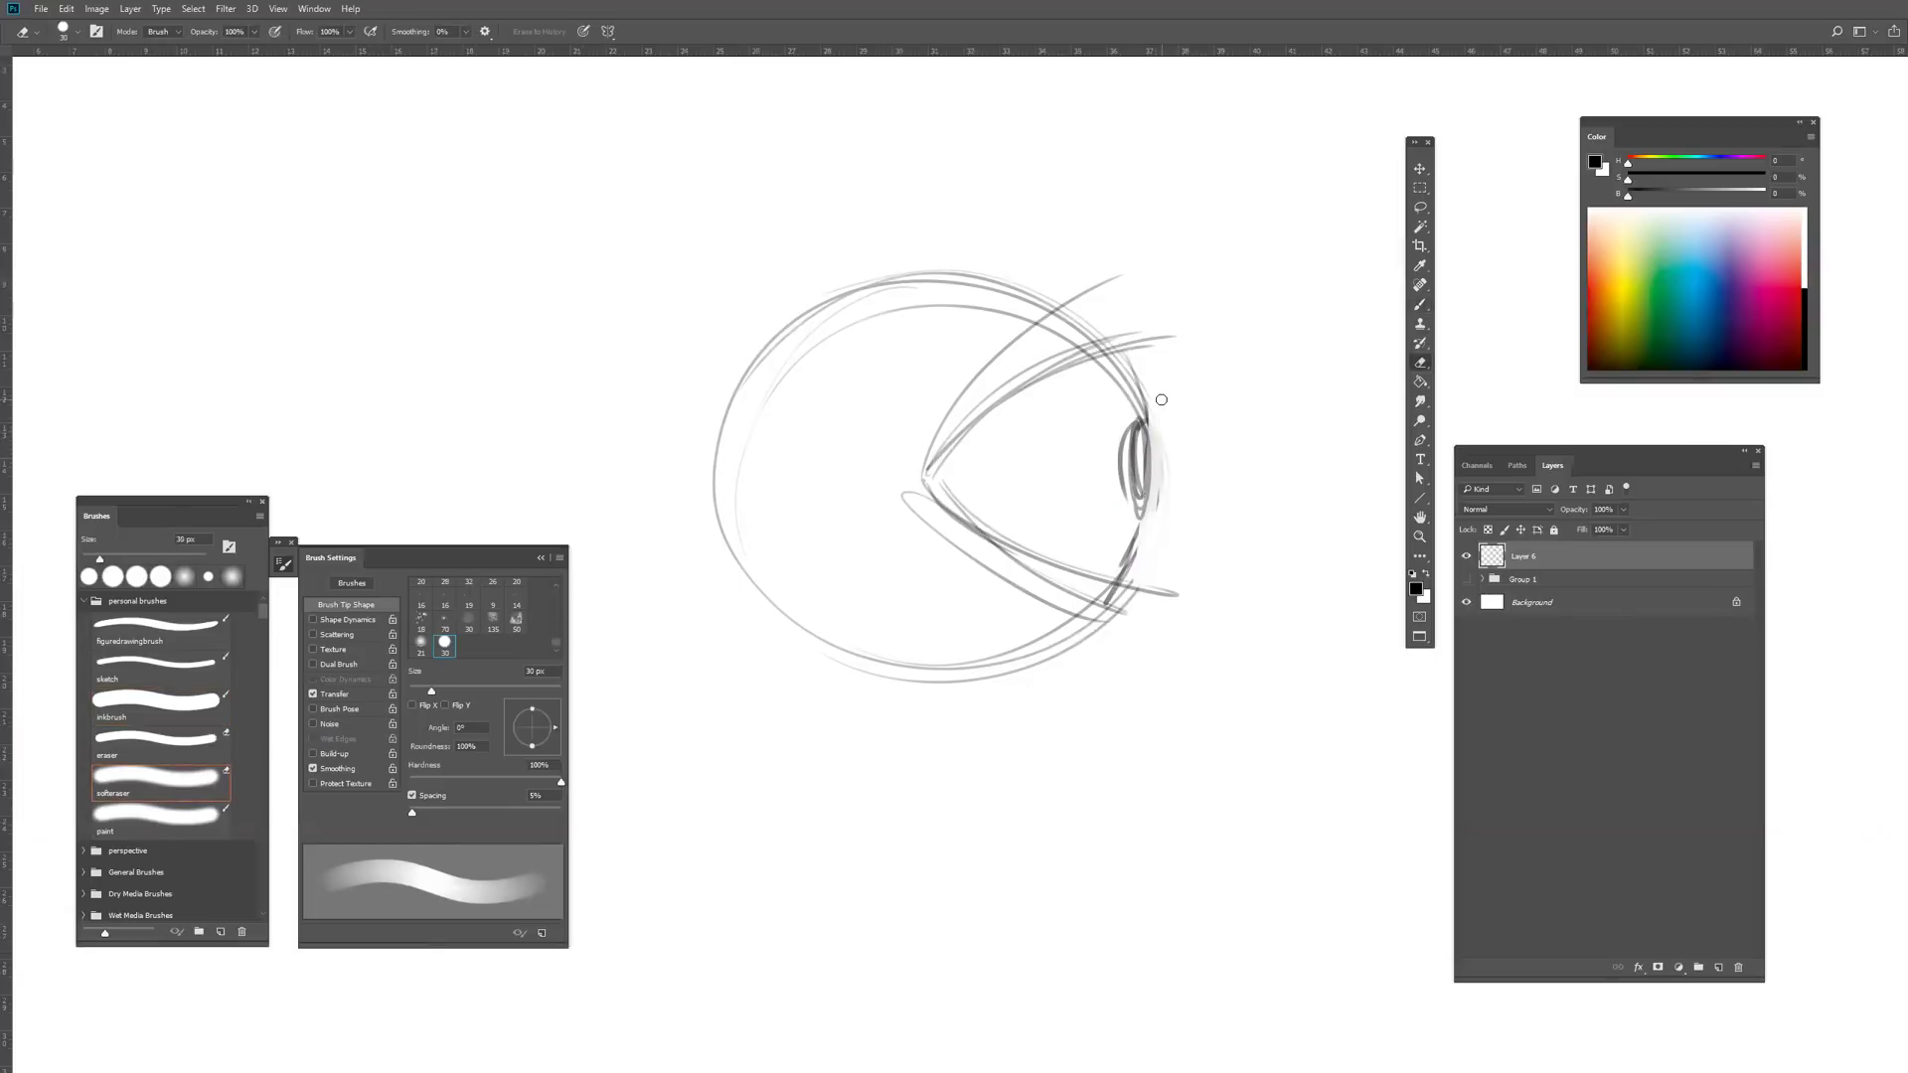
pyautogui.press(']')
pyautogui.press(']')
pyautogui.press(']')
pyautogui.press(']')
pyautogui.press(']')
pyautogui.press(']')
pyautogui.moveTo(834, 507)
pyautogui.mouseDown()
pyautogui.moveTo(1029, 372)
pyautogui.moveTo(1095, 568)
pyautogui.moveTo(990, 426)
pyautogui.mouseUp()
# Step: Sketch the eyebrow arc above the eye and shift it slightly up and right with a lasso selection
pyautogui.press('b')
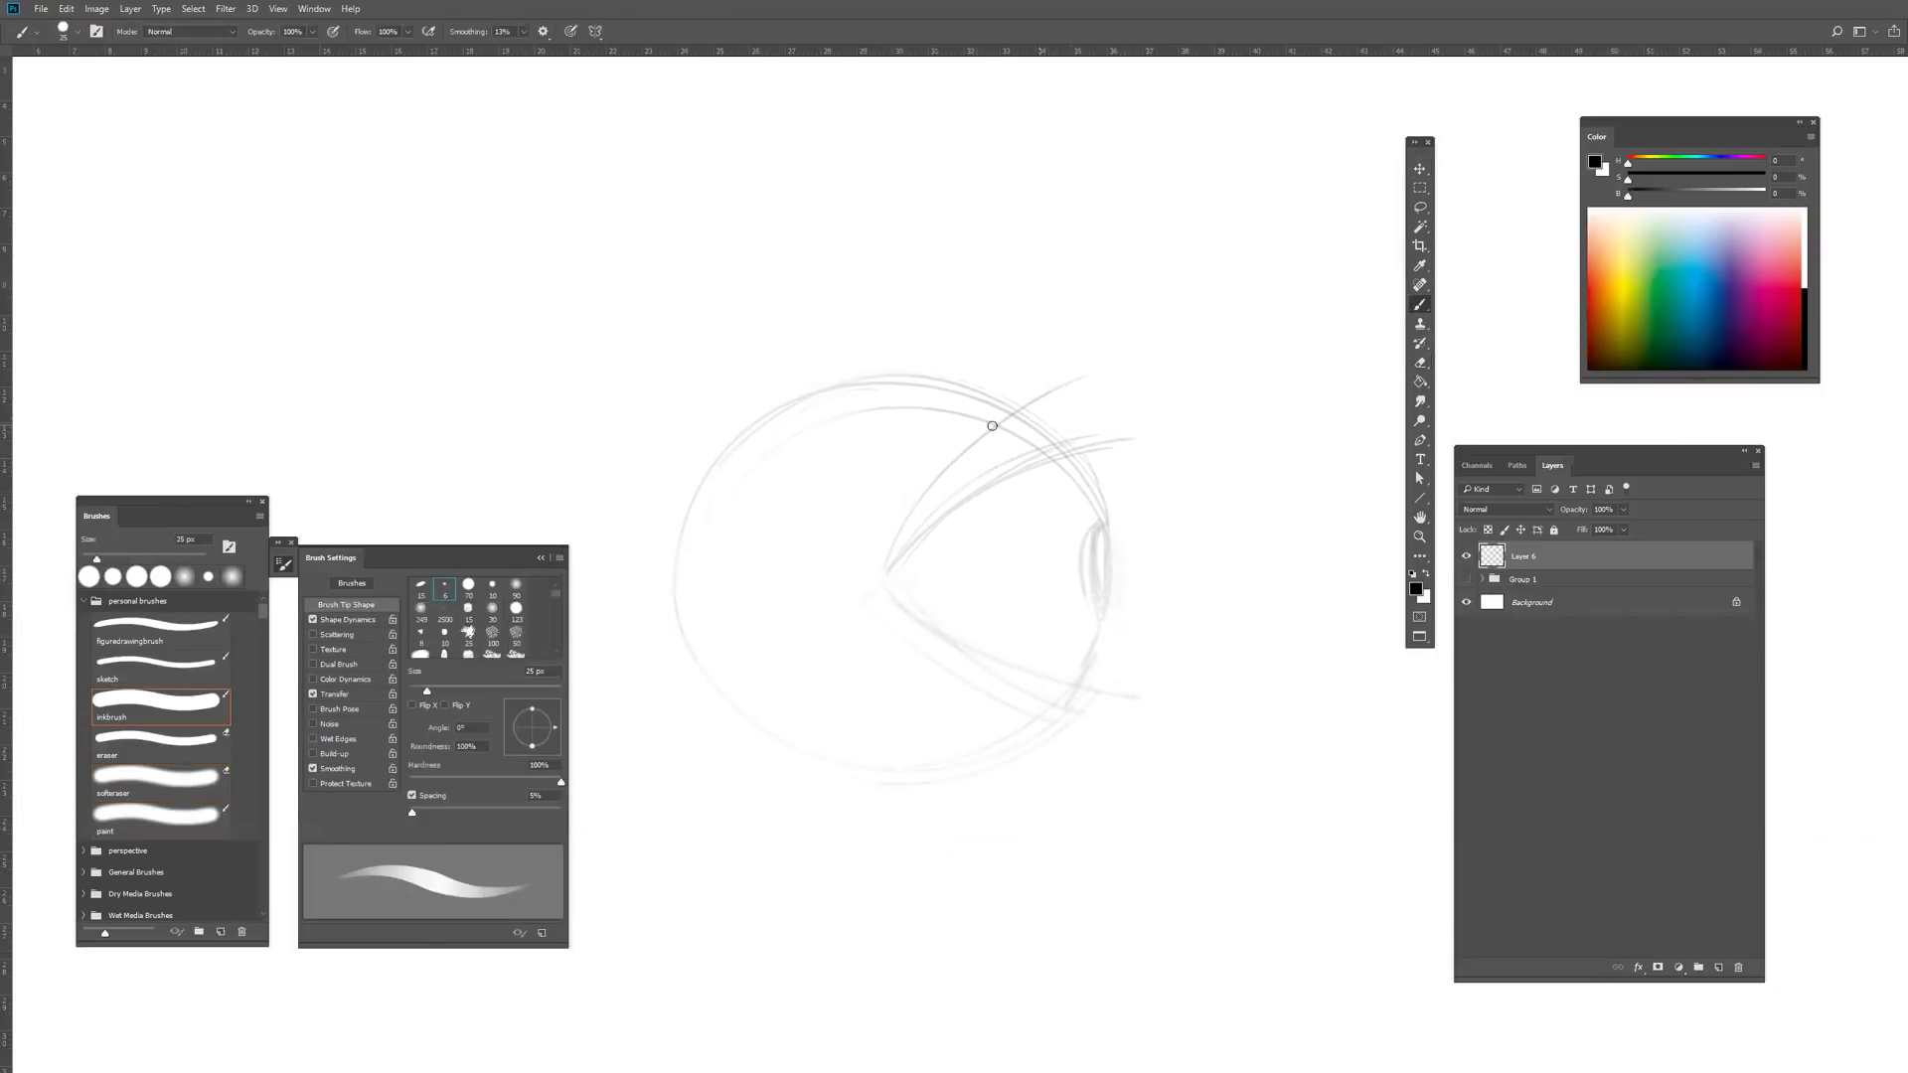
pyautogui.moveTo(703, 384)
pyautogui.mouseDown()
pyautogui.moveTo(909, 311)
pyautogui.moveTo(1171, 397)
pyautogui.moveTo(1244, 362)
pyautogui.moveTo(918, 274)
pyautogui.moveTo(668, 396)
pyautogui.moveTo(949, 272)
pyautogui.mouseUp()
pyautogui.press('l')
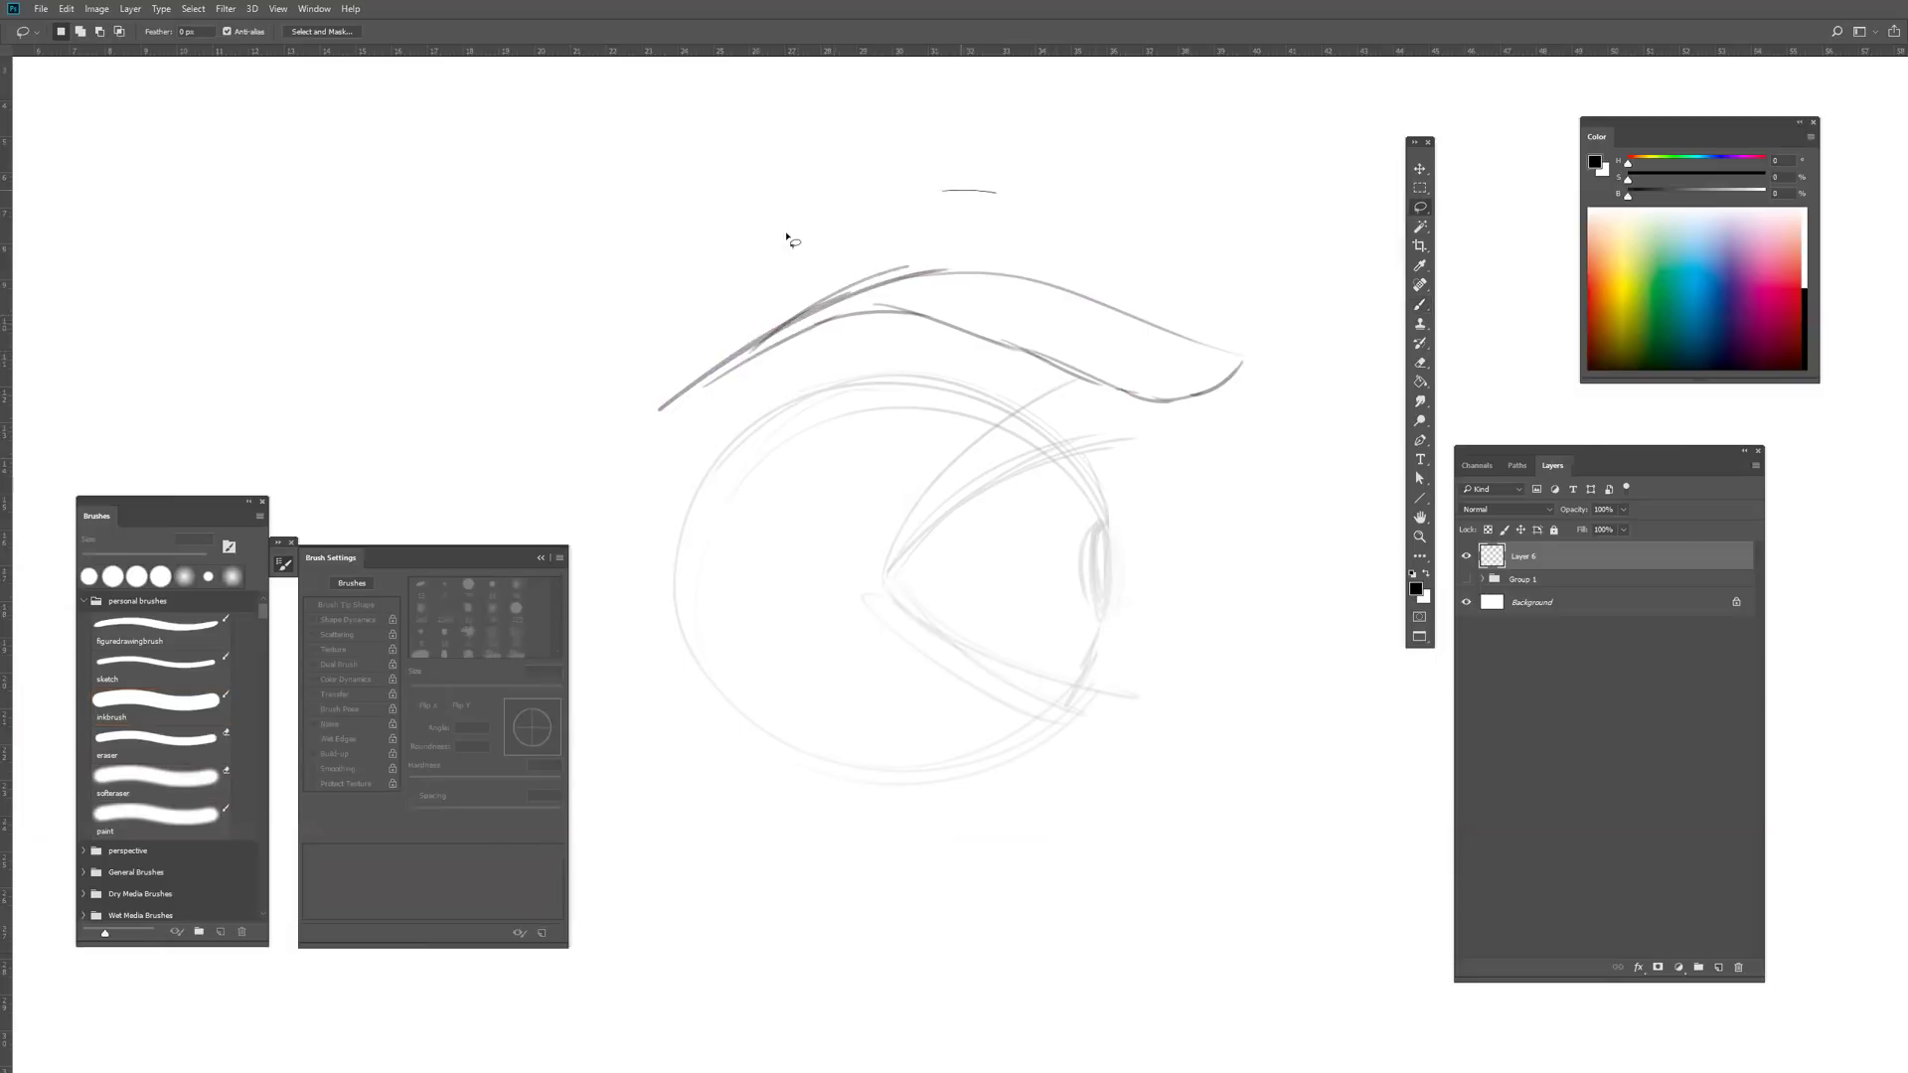
pyautogui.moveTo(994, 191)
pyautogui.mouseDown()
pyautogui.moveTo(656, 447)
pyautogui.moveTo(1253, 265)
pyautogui.mouseUp()
pyautogui.press('v')
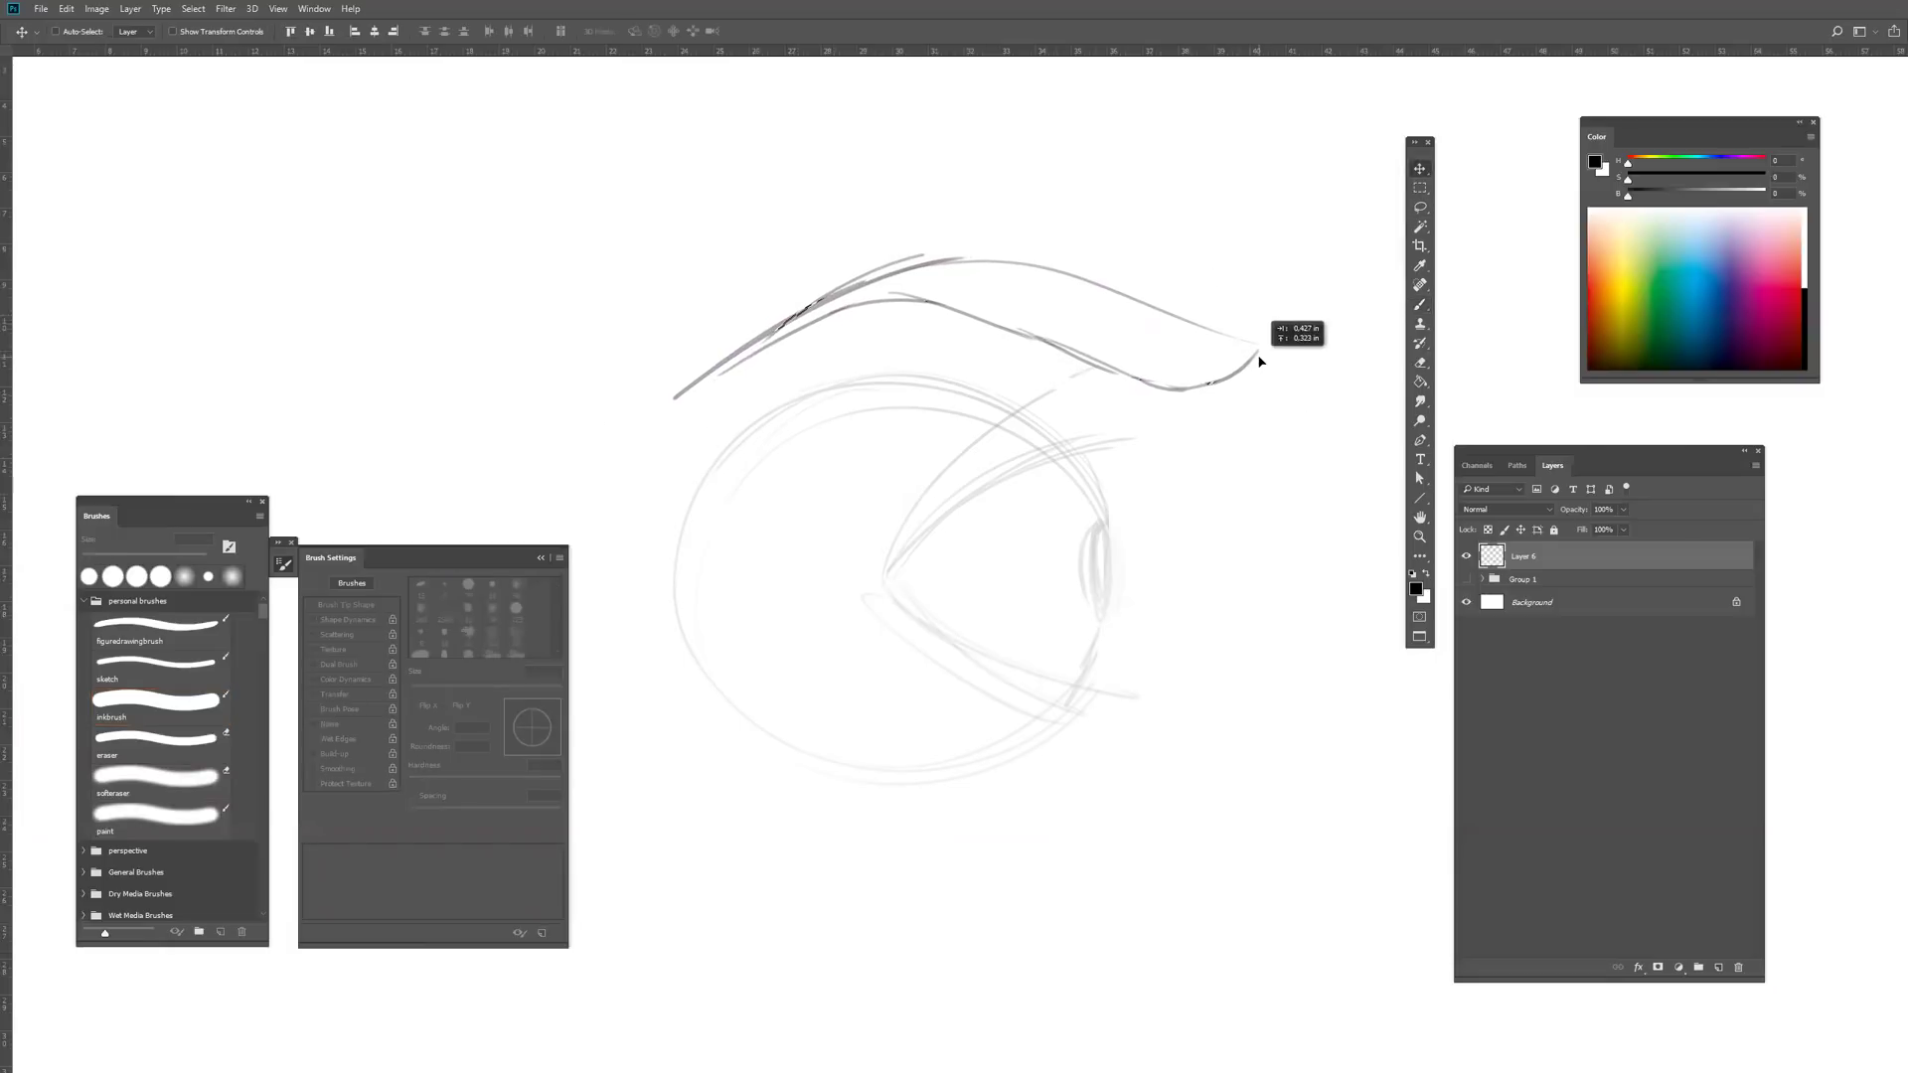
pyautogui.moveTo(1238, 369); pyautogui.dragTo(1259, 387)
pyautogui.hotkey('ctrl', 'd')
# Step: Draw the upper eyelid, iris ellipse, eyeball curves and a reinforced lower eyelid line
pyautogui.press('b')
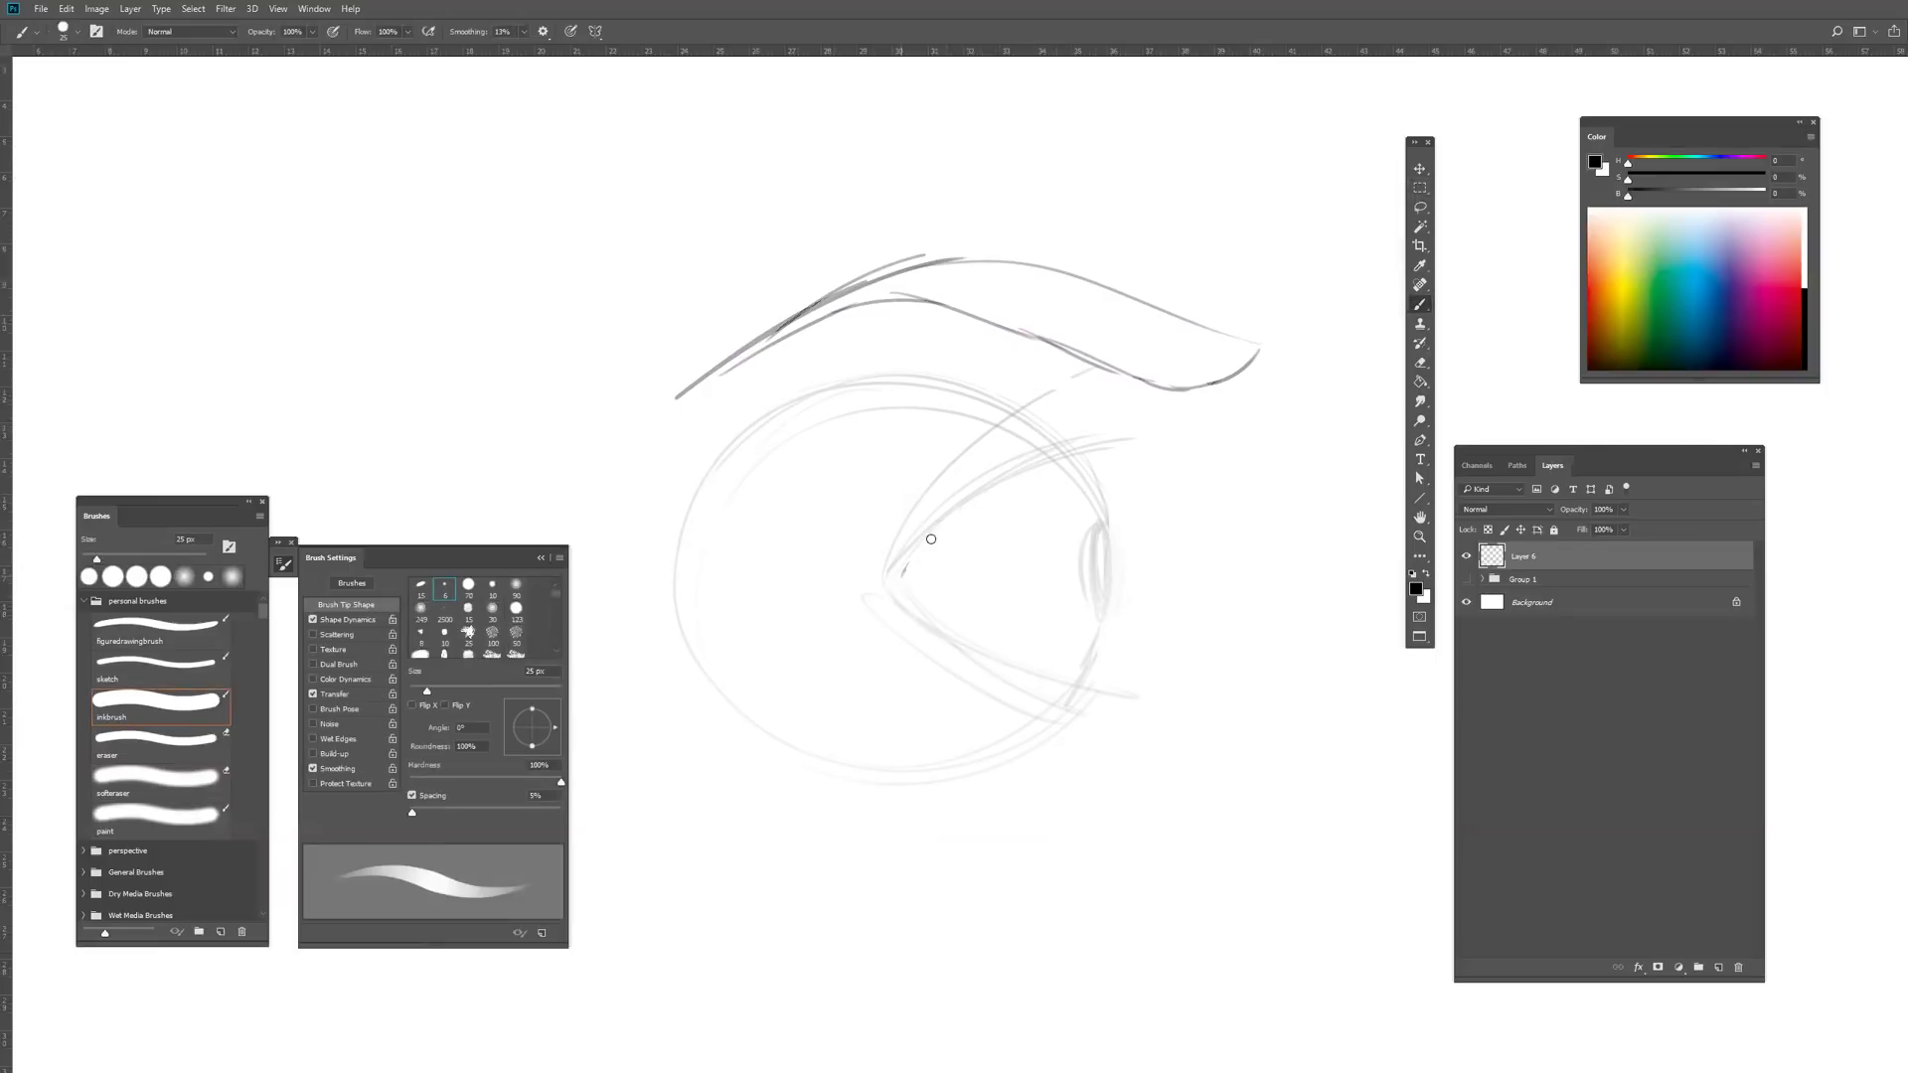
pyautogui.moveTo(902, 572)
pyautogui.mouseDown()
pyautogui.moveTo(1133, 436)
pyautogui.moveTo(897, 556)
pyautogui.moveTo(1050, 405)
pyautogui.mouseUp()
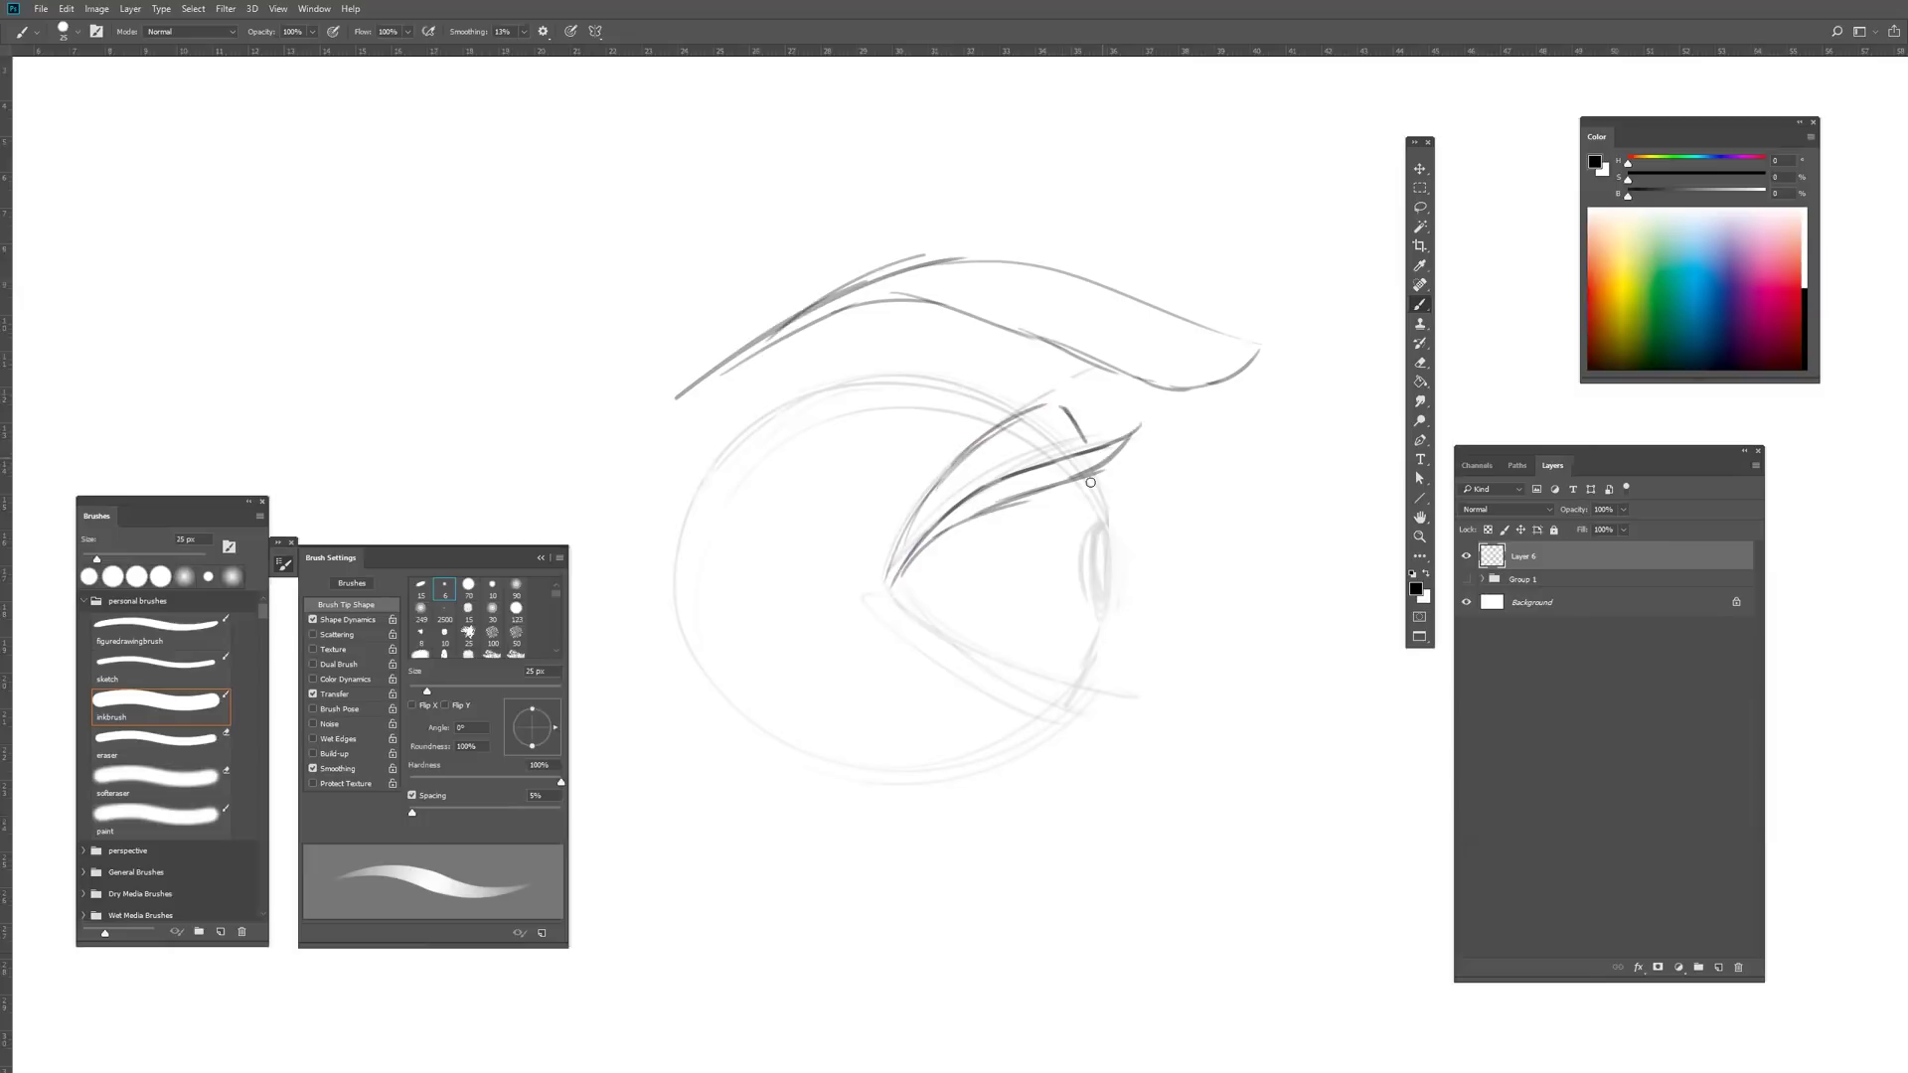
pyautogui.moveTo(1100, 513); pyautogui.dragTo(1077, 559)
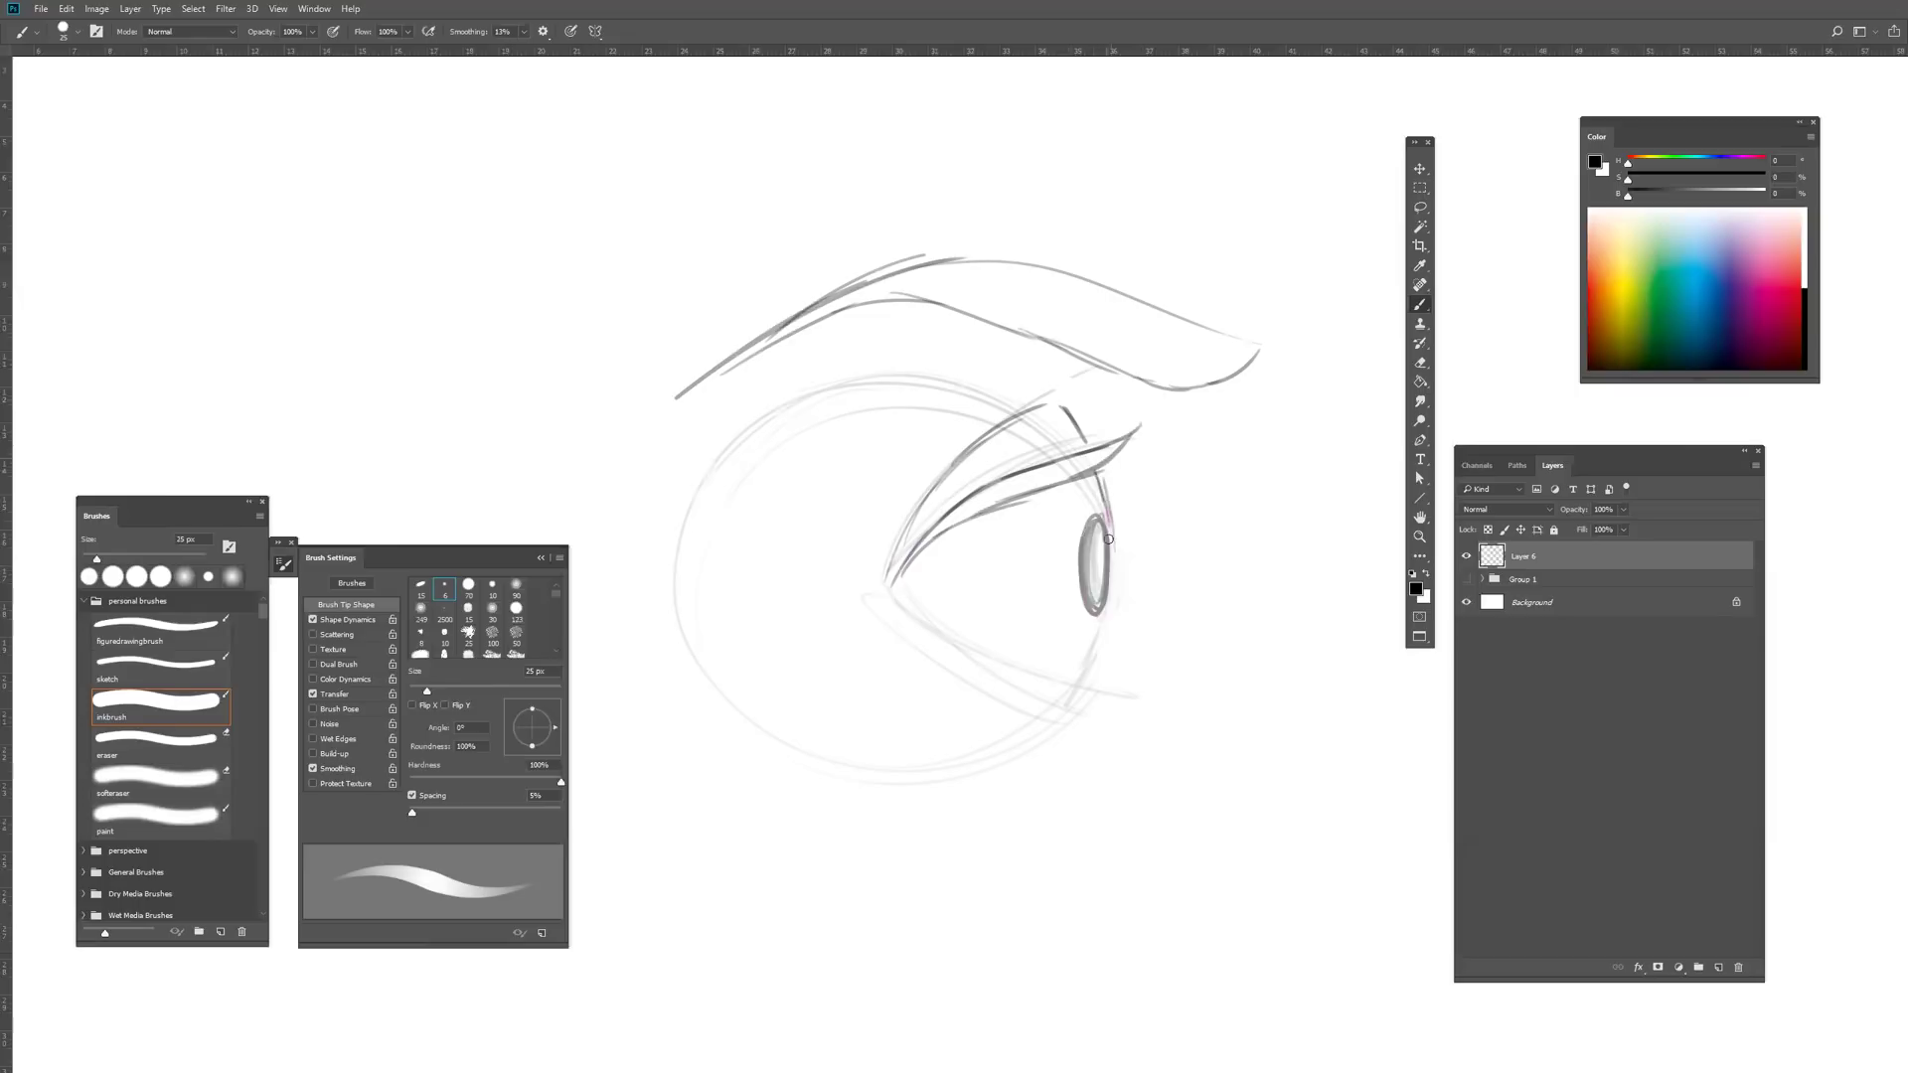
pyautogui.moveTo(1110, 521); pyautogui.dragTo(1083, 682)
pyautogui.moveTo(1045, 500)
pyautogui.mouseDown()
pyautogui.moveTo(1039, 620)
pyautogui.moveTo(1031, 507)
pyautogui.moveTo(1065, 683)
pyautogui.mouseUp()
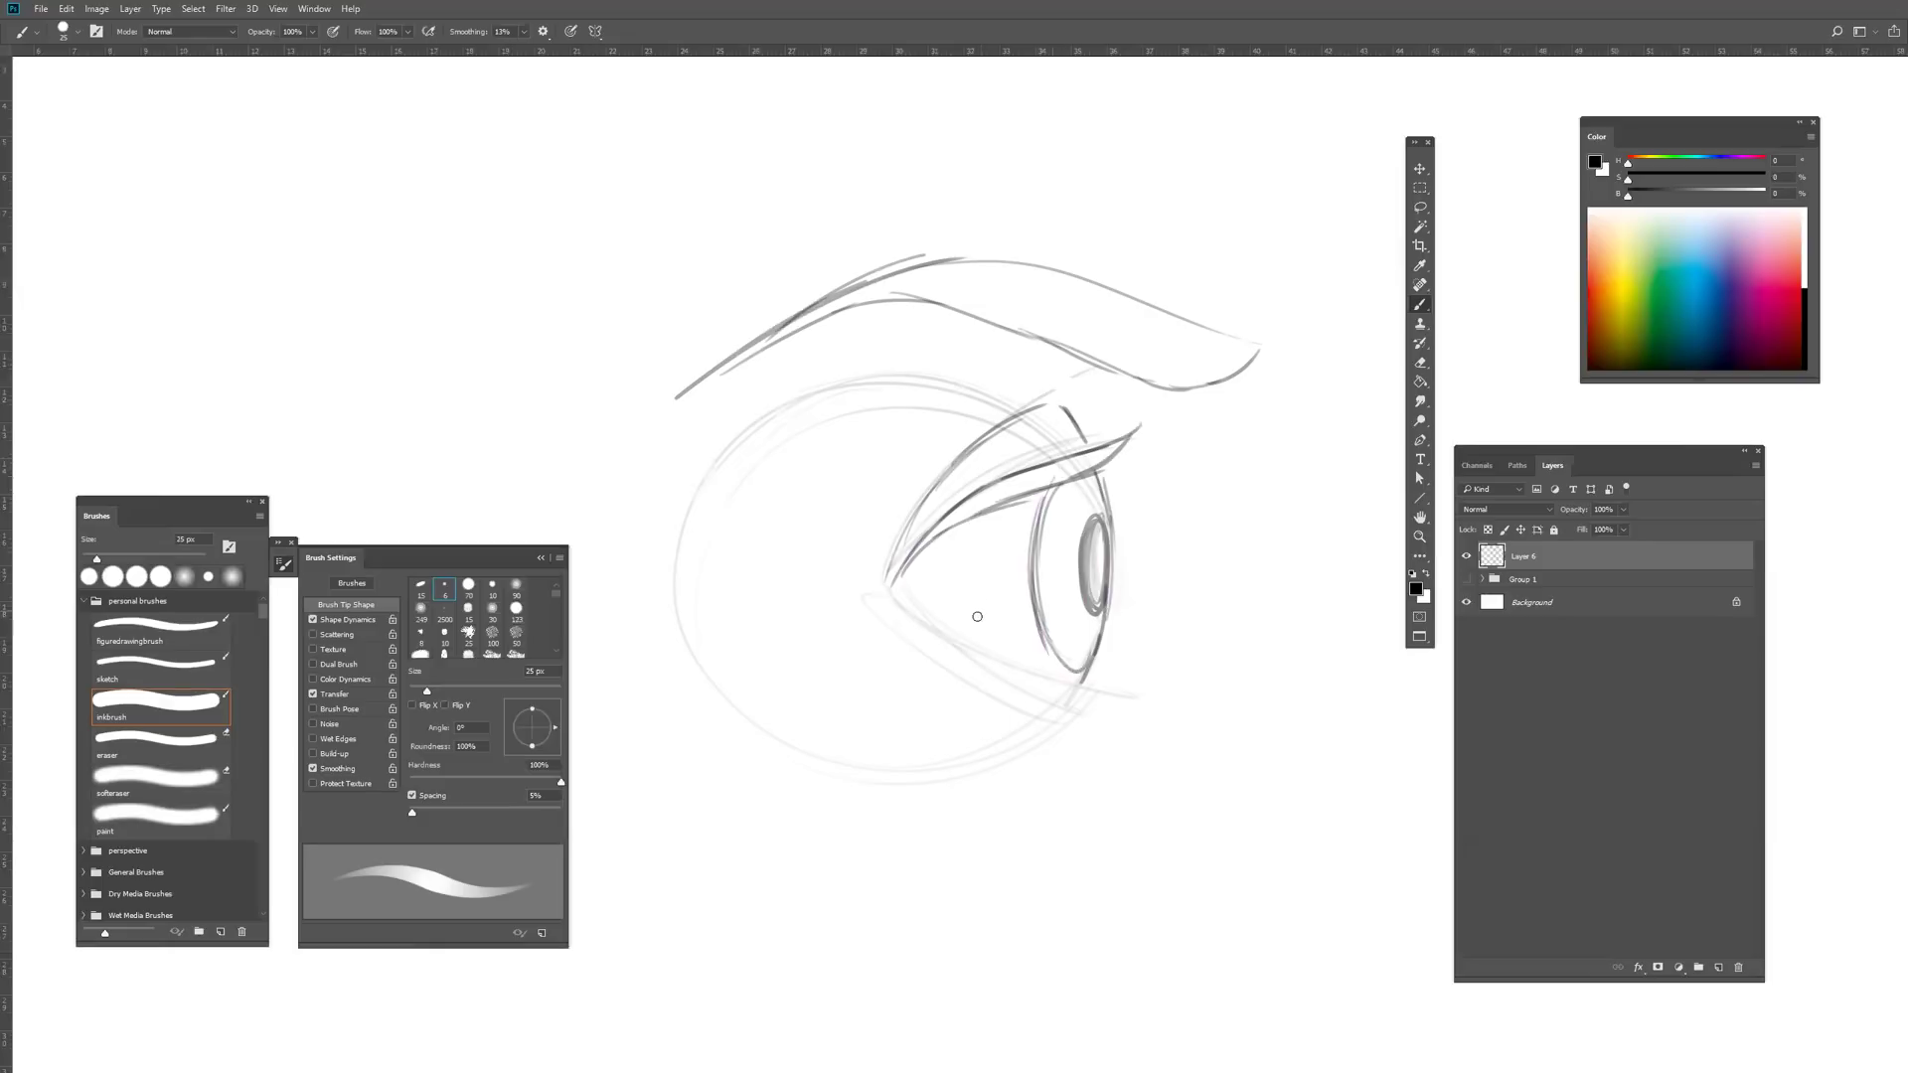
pyautogui.moveTo(898, 583); pyautogui.dragTo(1076, 695)
pyautogui.moveTo(897, 595); pyautogui.dragTo(1088, 724)
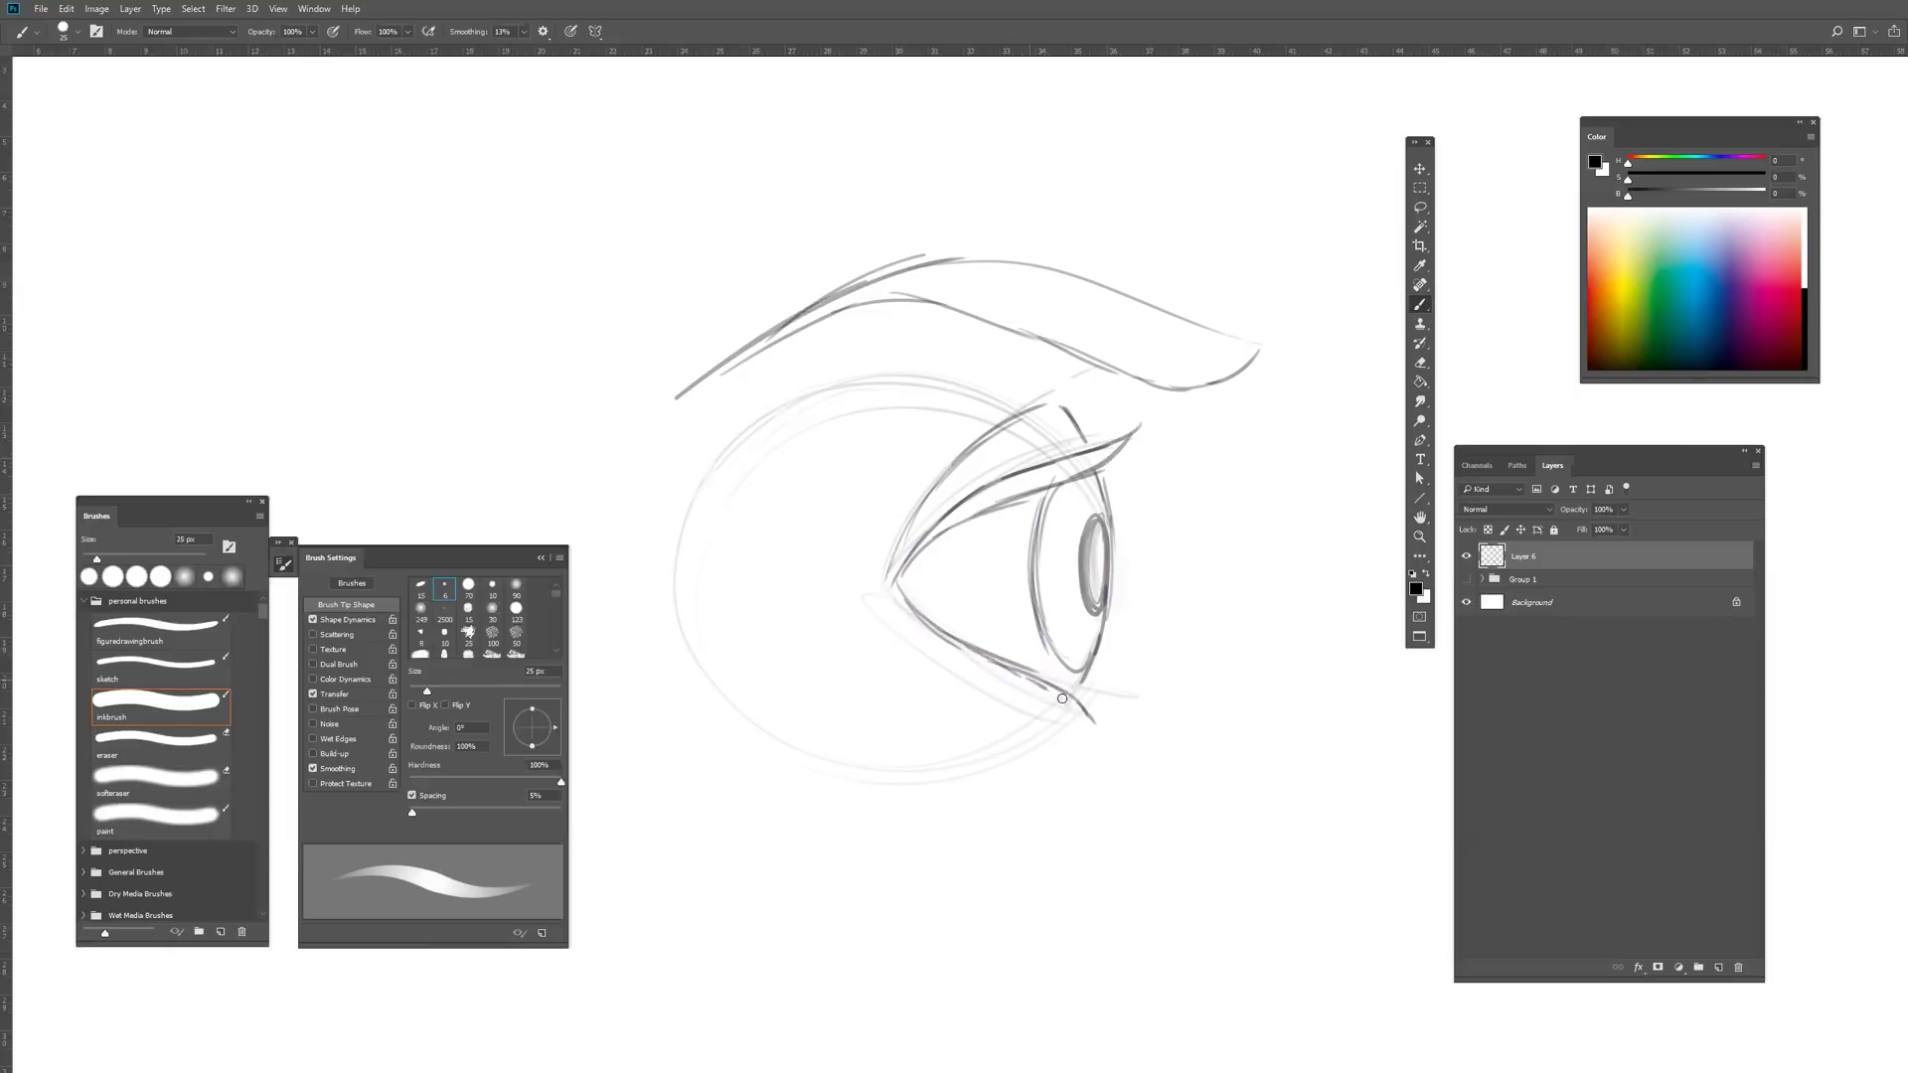
pyautogui.moveTo(949, 685)
pyautogui.mouseDown()
pyautogui.moveTo(1006, 714)
pyautogui.moveTo(939, 649)
pyautogui.mouseUp()
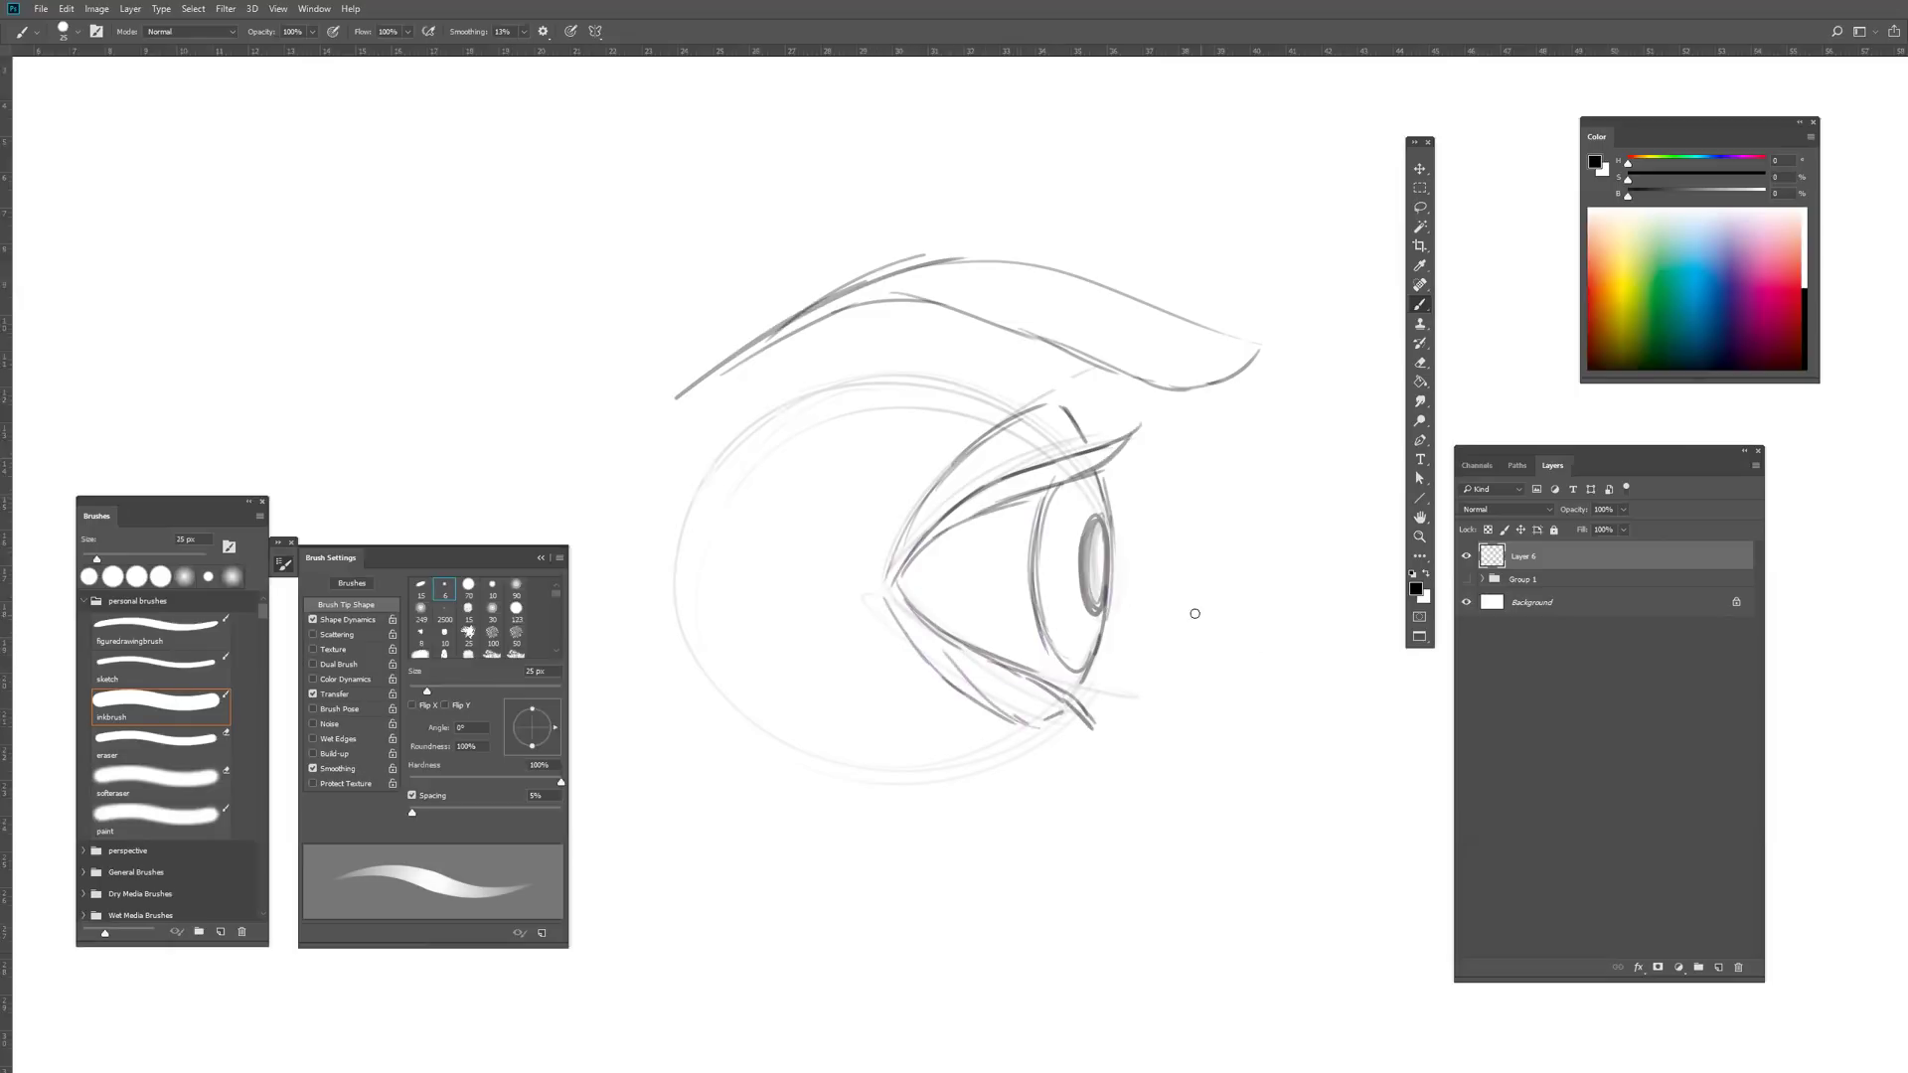
# Step: Fade the sketch with a soft eraser and ink the upper and lower eyebrow curves
pyautogui.press('e')
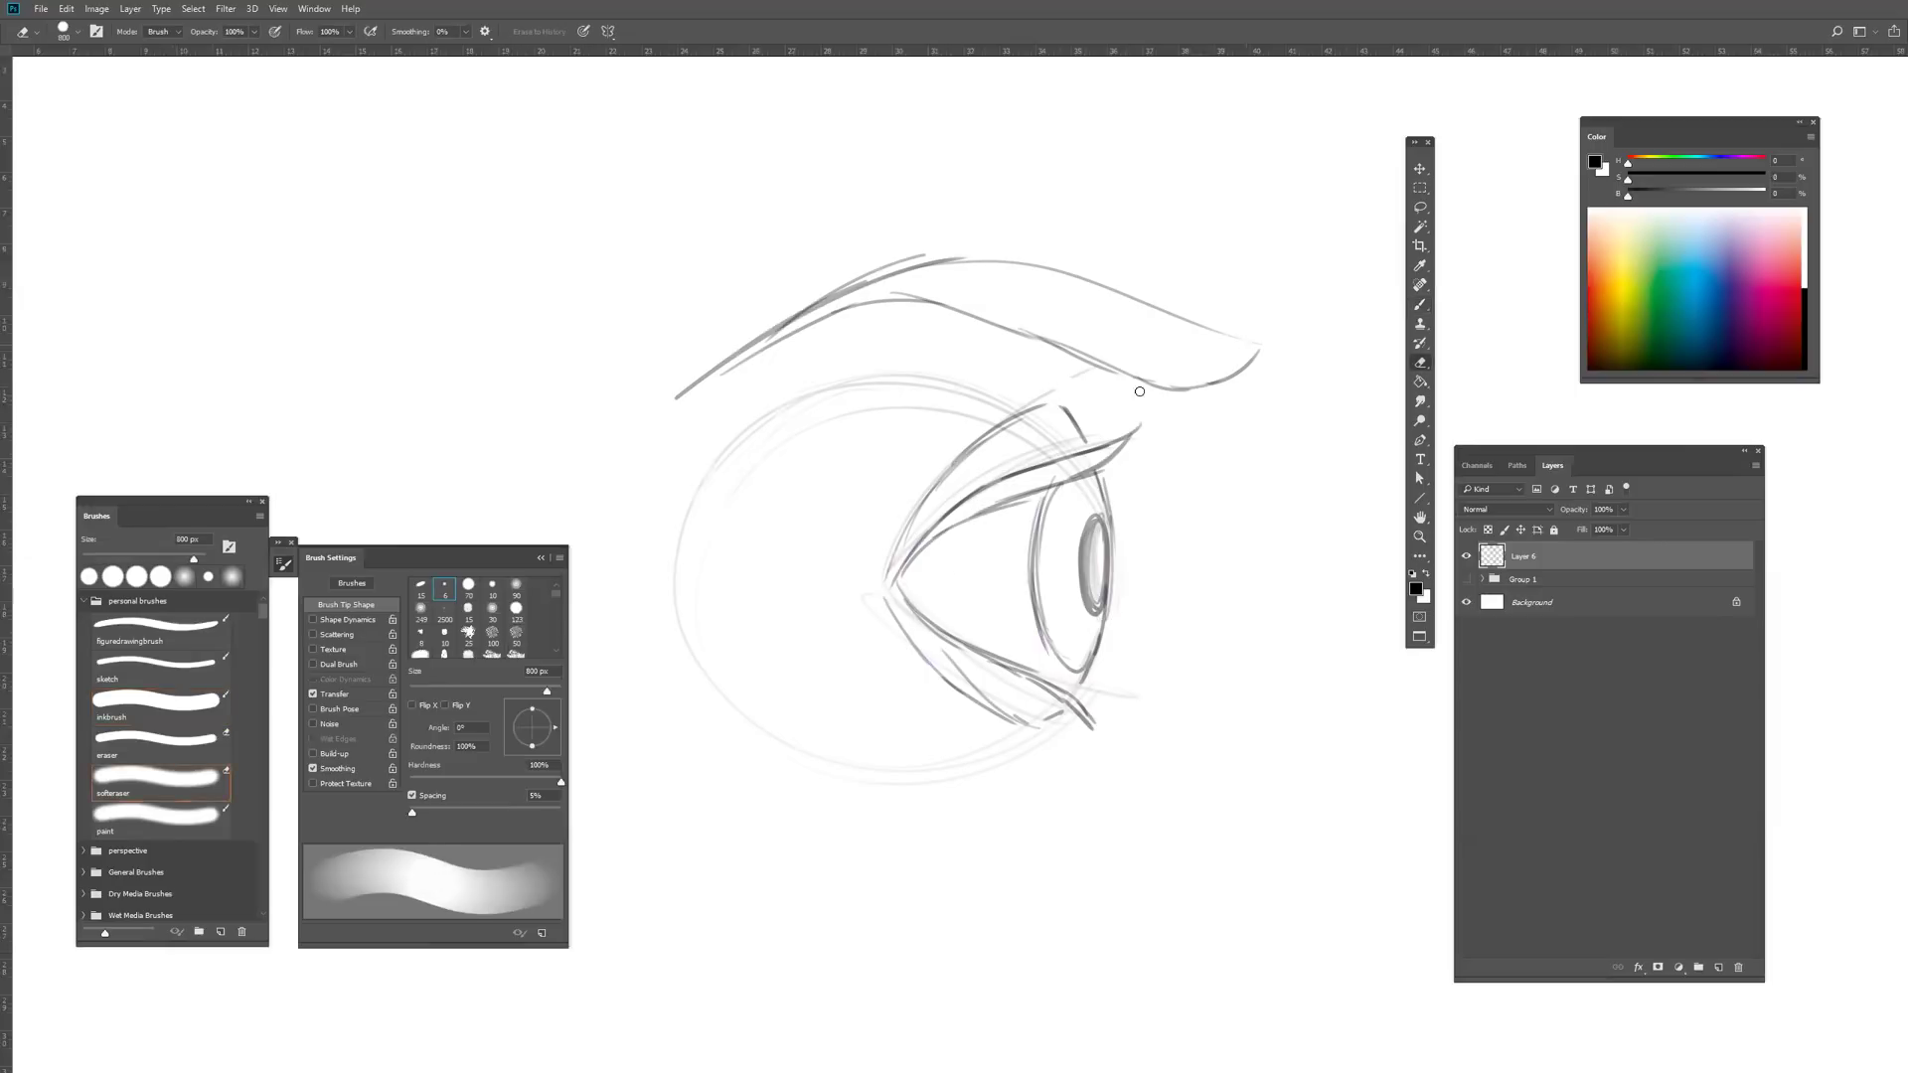
pyautogui.moveTo(1117, 447); pyautogui.dragTo(1152, 497)
pyautogui.press('b')
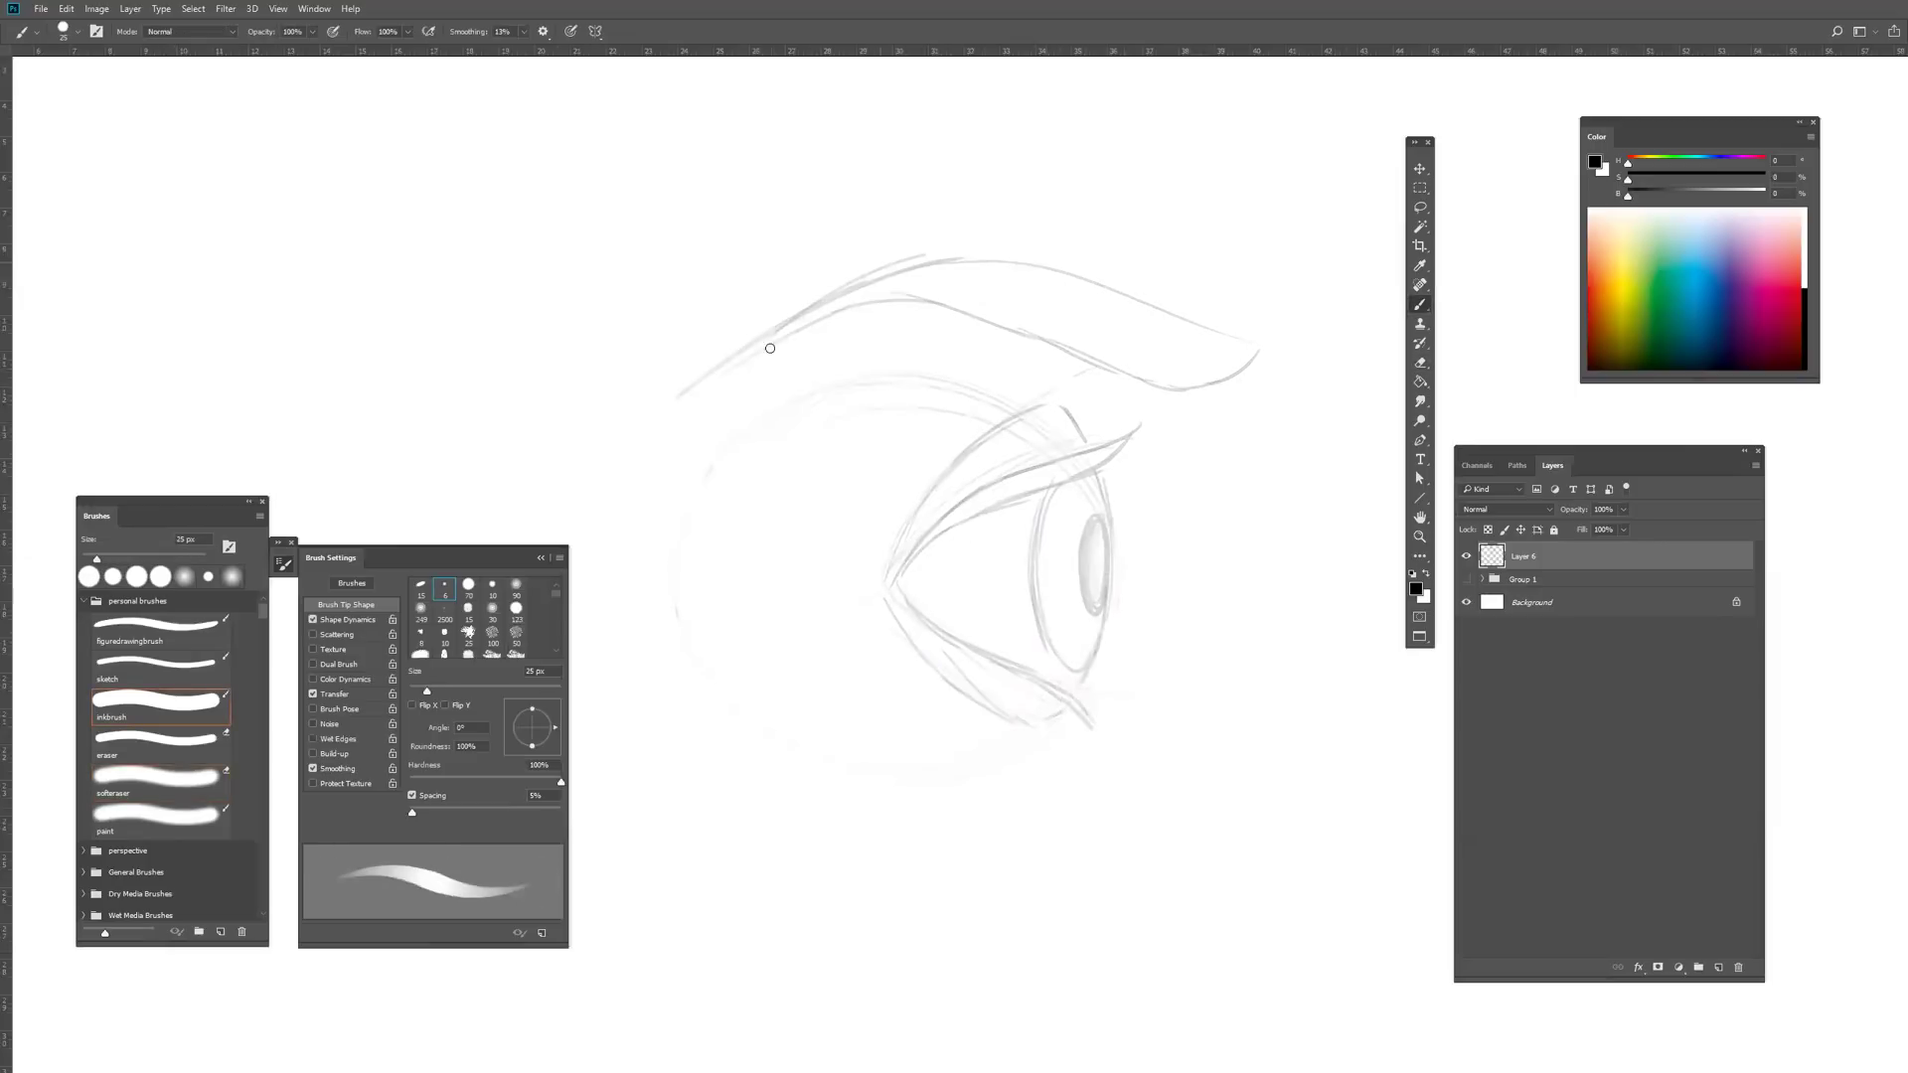
pyautogui.moveTo(671, 394)
pyautogui.mouseDown()
pyautogui.moveTo(1120, 298)
pyautogui.moveTo(989, 321)
pyautogui.moveTo(814, 314)
pyautogui.moveTo(677, 390)
pyautogui.mouseUp()
pyautogui.moveTo(794, 321); pyautogui.dragTo(966, 307)
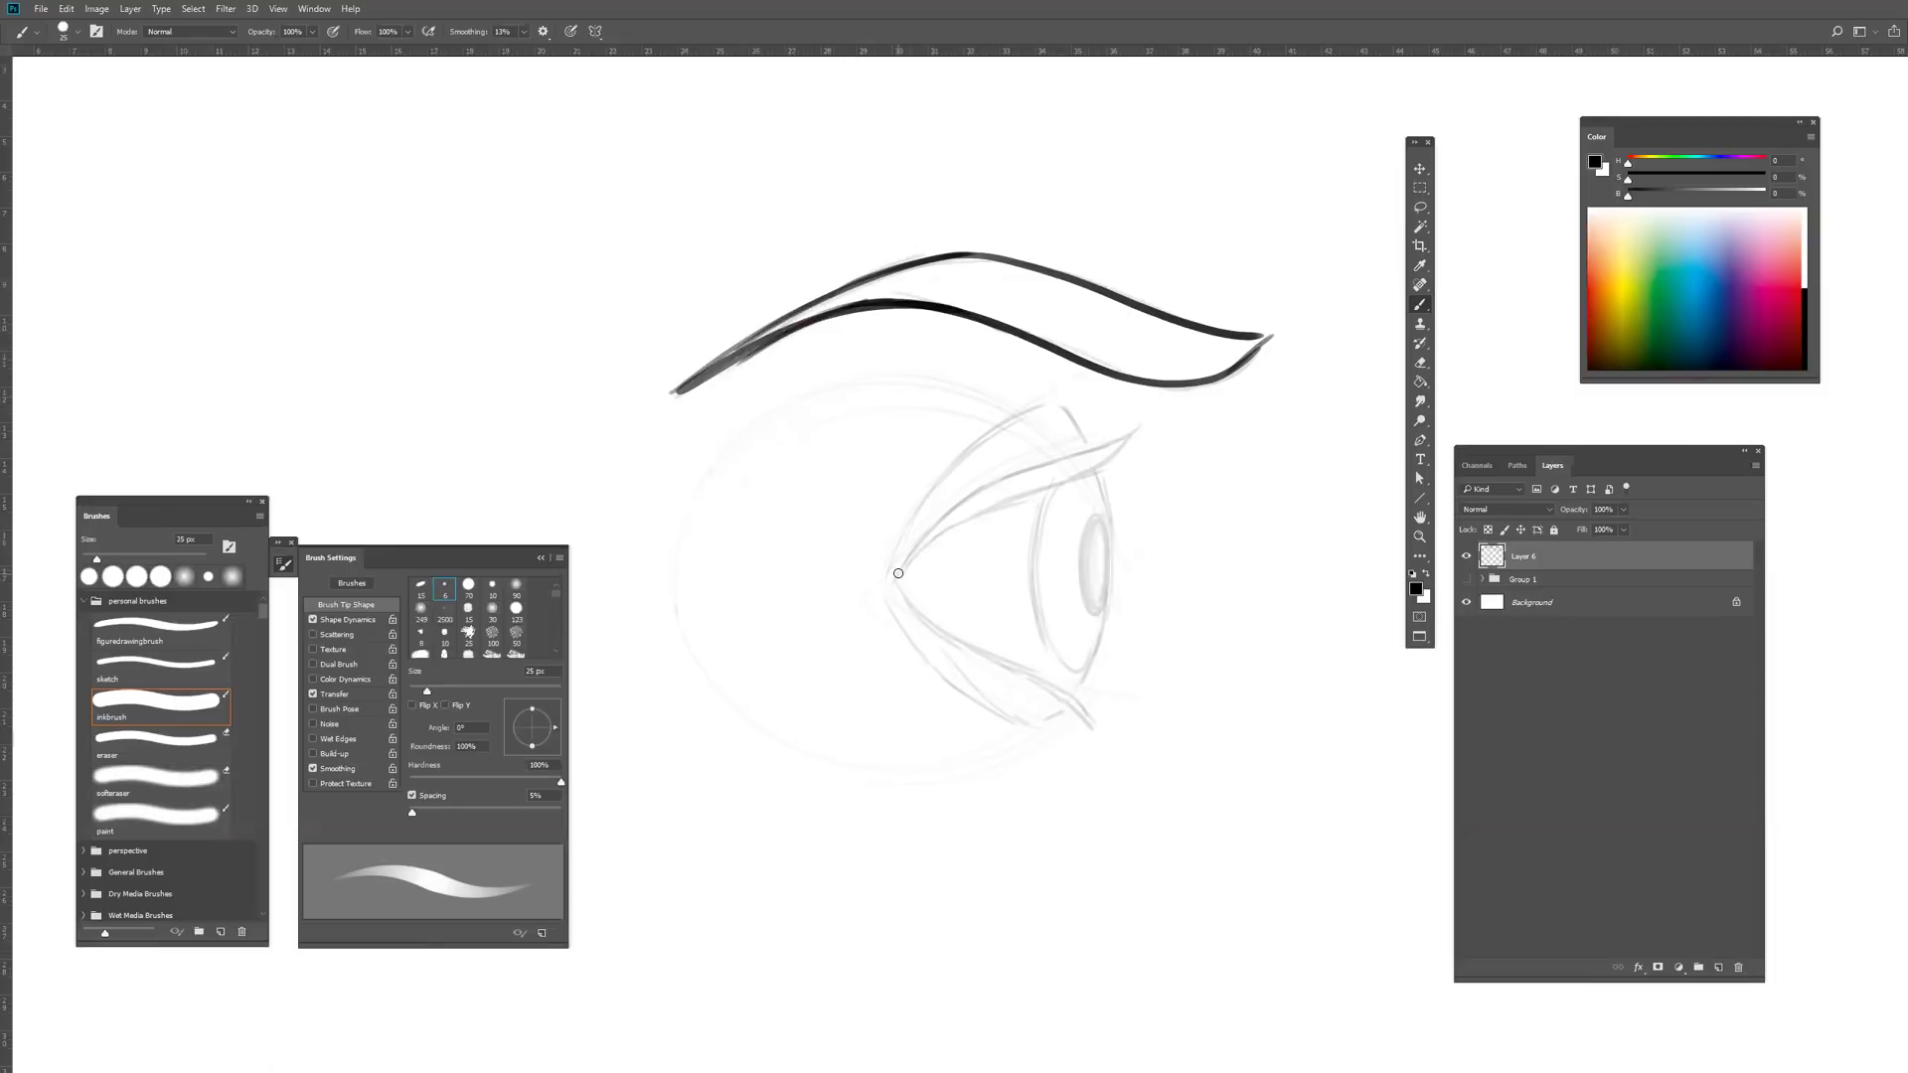
# Step: Ink and fill the upper eyelid, ink the lower lid and eyeball edges, and paint the iris dark
pyautogui.moveTo(898, 572)
pyautogui.mouseDown()
pyautogui.moveTo(1036, 469)
pyautogui.moveTo(1148, 427)
pyautogui.moveTo(1081, 480)
pyautogui.moveTo(898, 543)
pyautogui.moveTo(999, 419)
pyautogui.moveTo(1077, 384)
pyautogui.mouseUp()
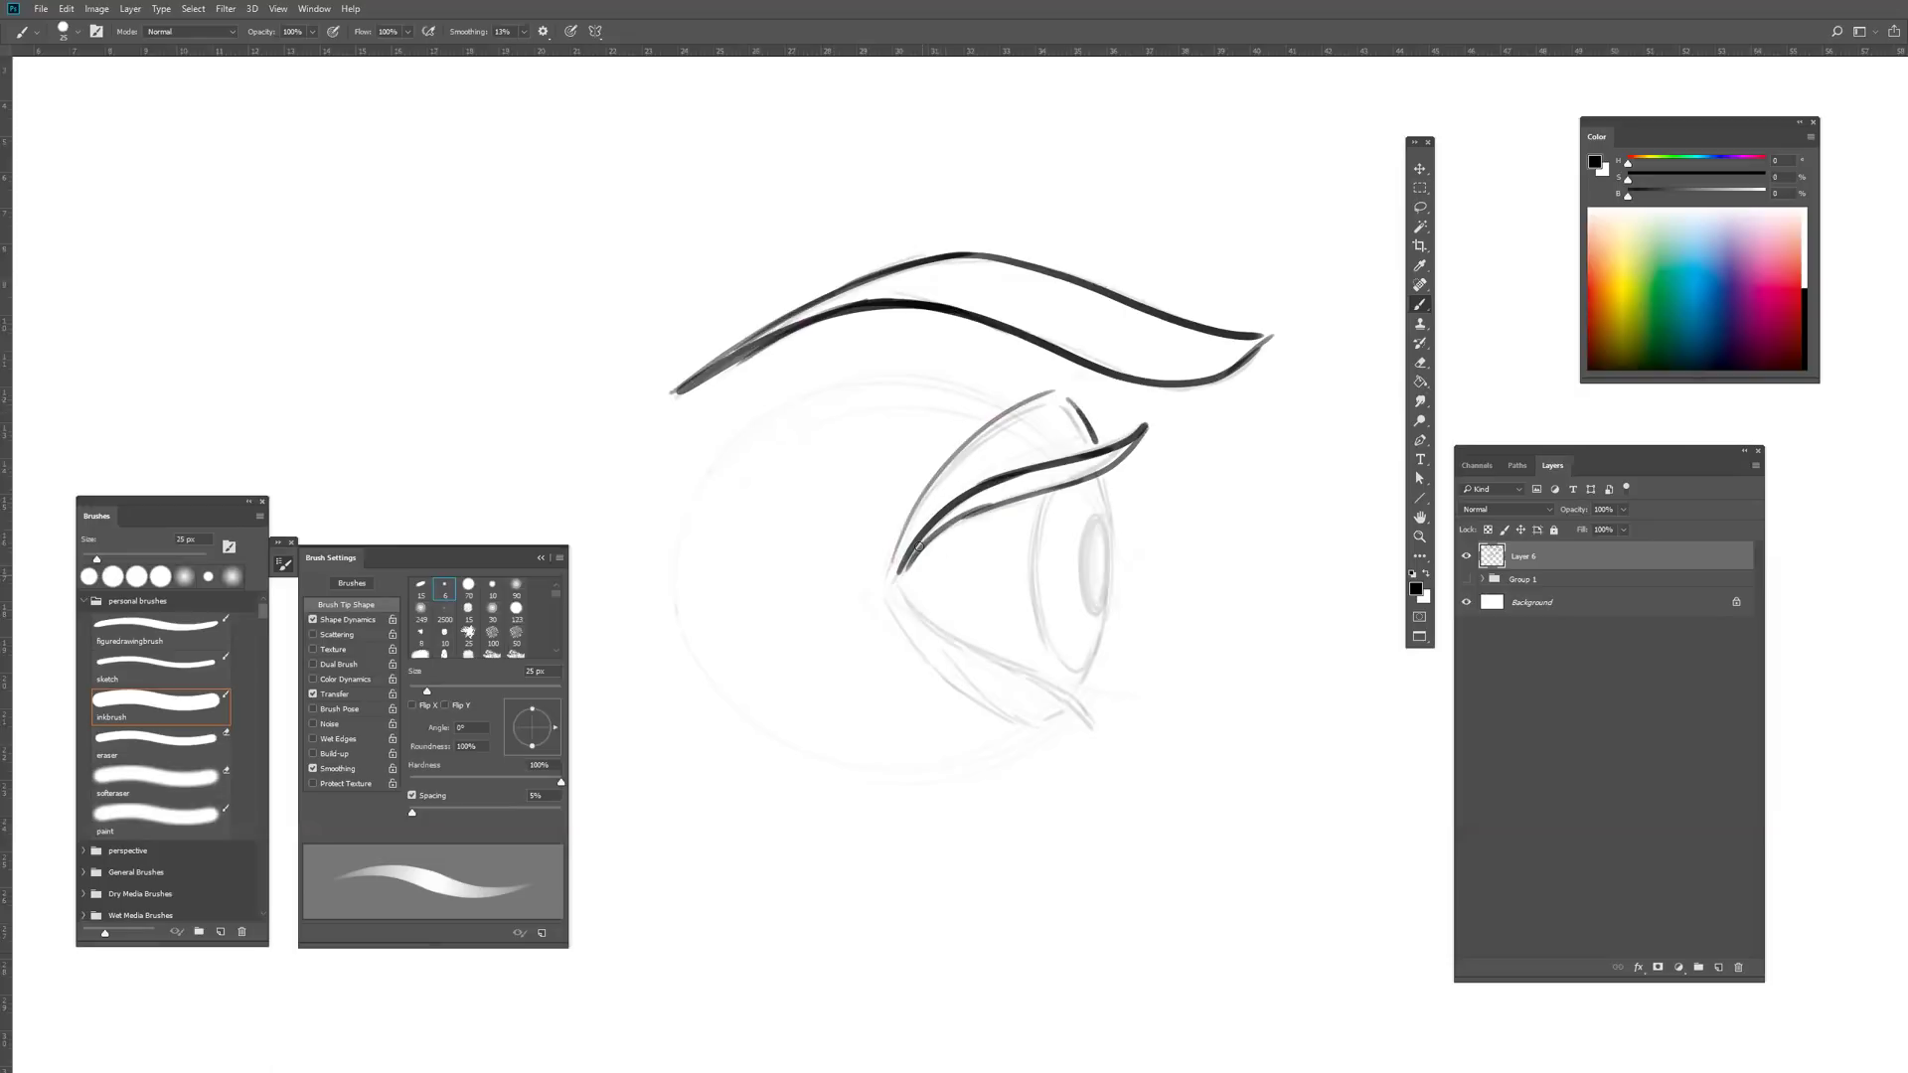
pyautogui.moveTo(915, 547)
pyautogui.mouseDown()
pyautogui.moveTo(1091, 473)
pyautogui.moveTo(917, 559)
pyautogui.moveTo(996, 706)
pyautogui.mouseUp()
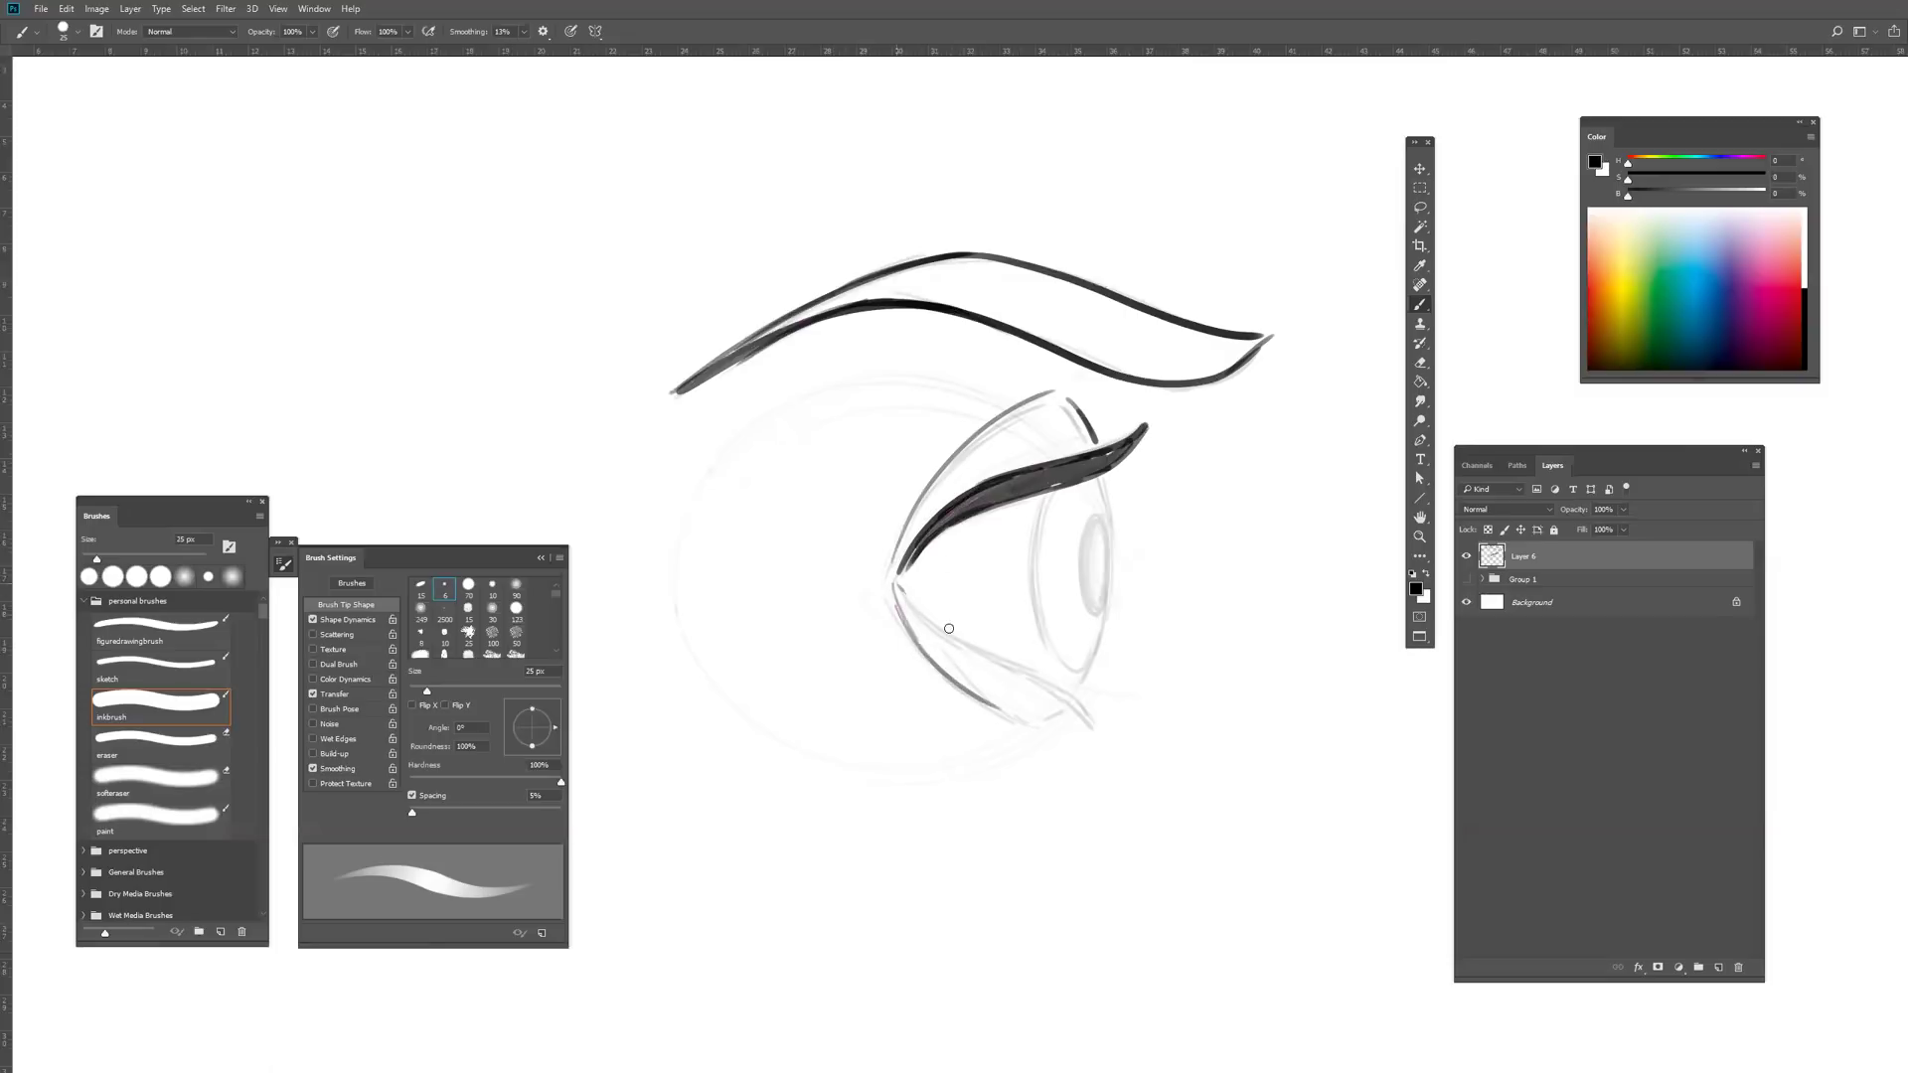
pyautogui.moveTo(904, 596); pyautogui.dragTo(1089, 716)
pyautogui.moveTo(905, 600); pyautogui.dragTo(1098, 723)
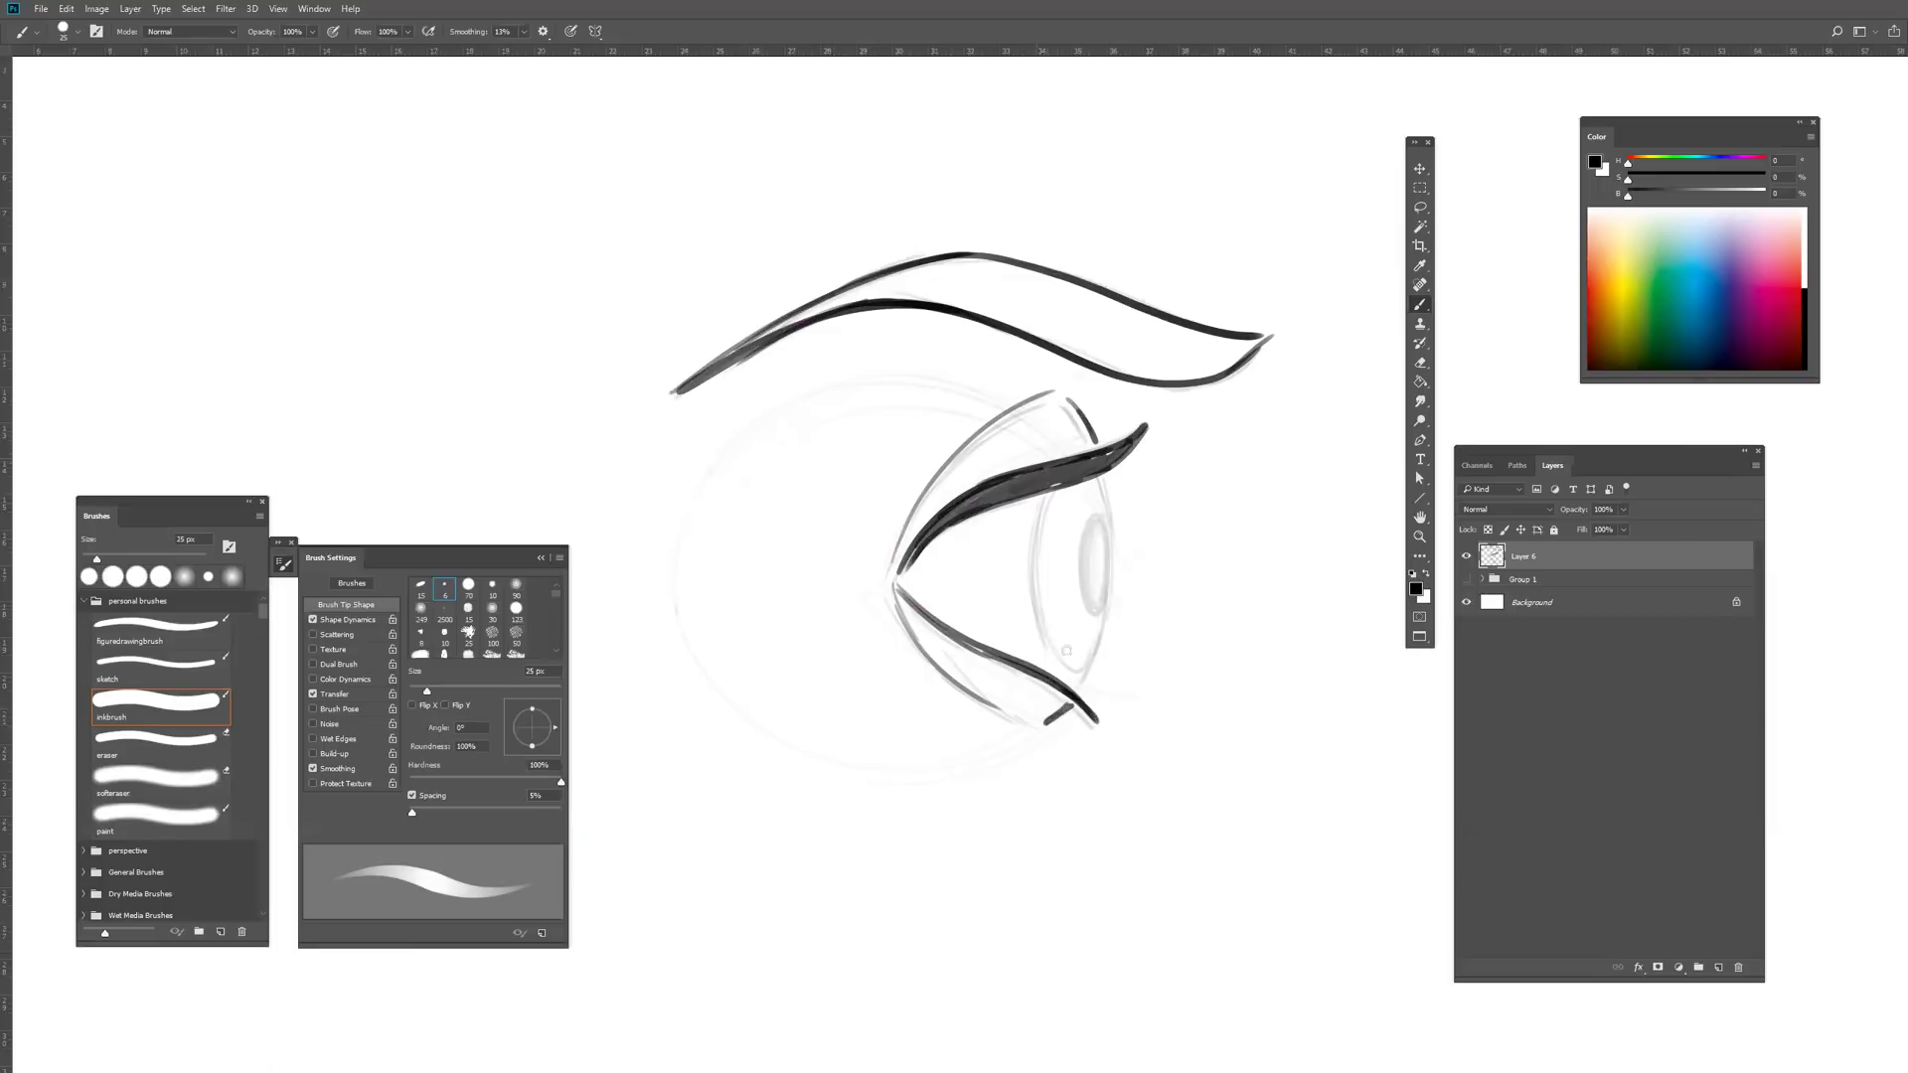
pyautogui.moveTo(1075, 690)
pyautogui.mouseDown()
pyautogui.moveTo(1092, 470)
pyautogui.moveTo(1096, 615)
pyautogui.mouseUp()
pyautogui.moveTo(1086, 522); pyautogui.dragTo(1098, 599)
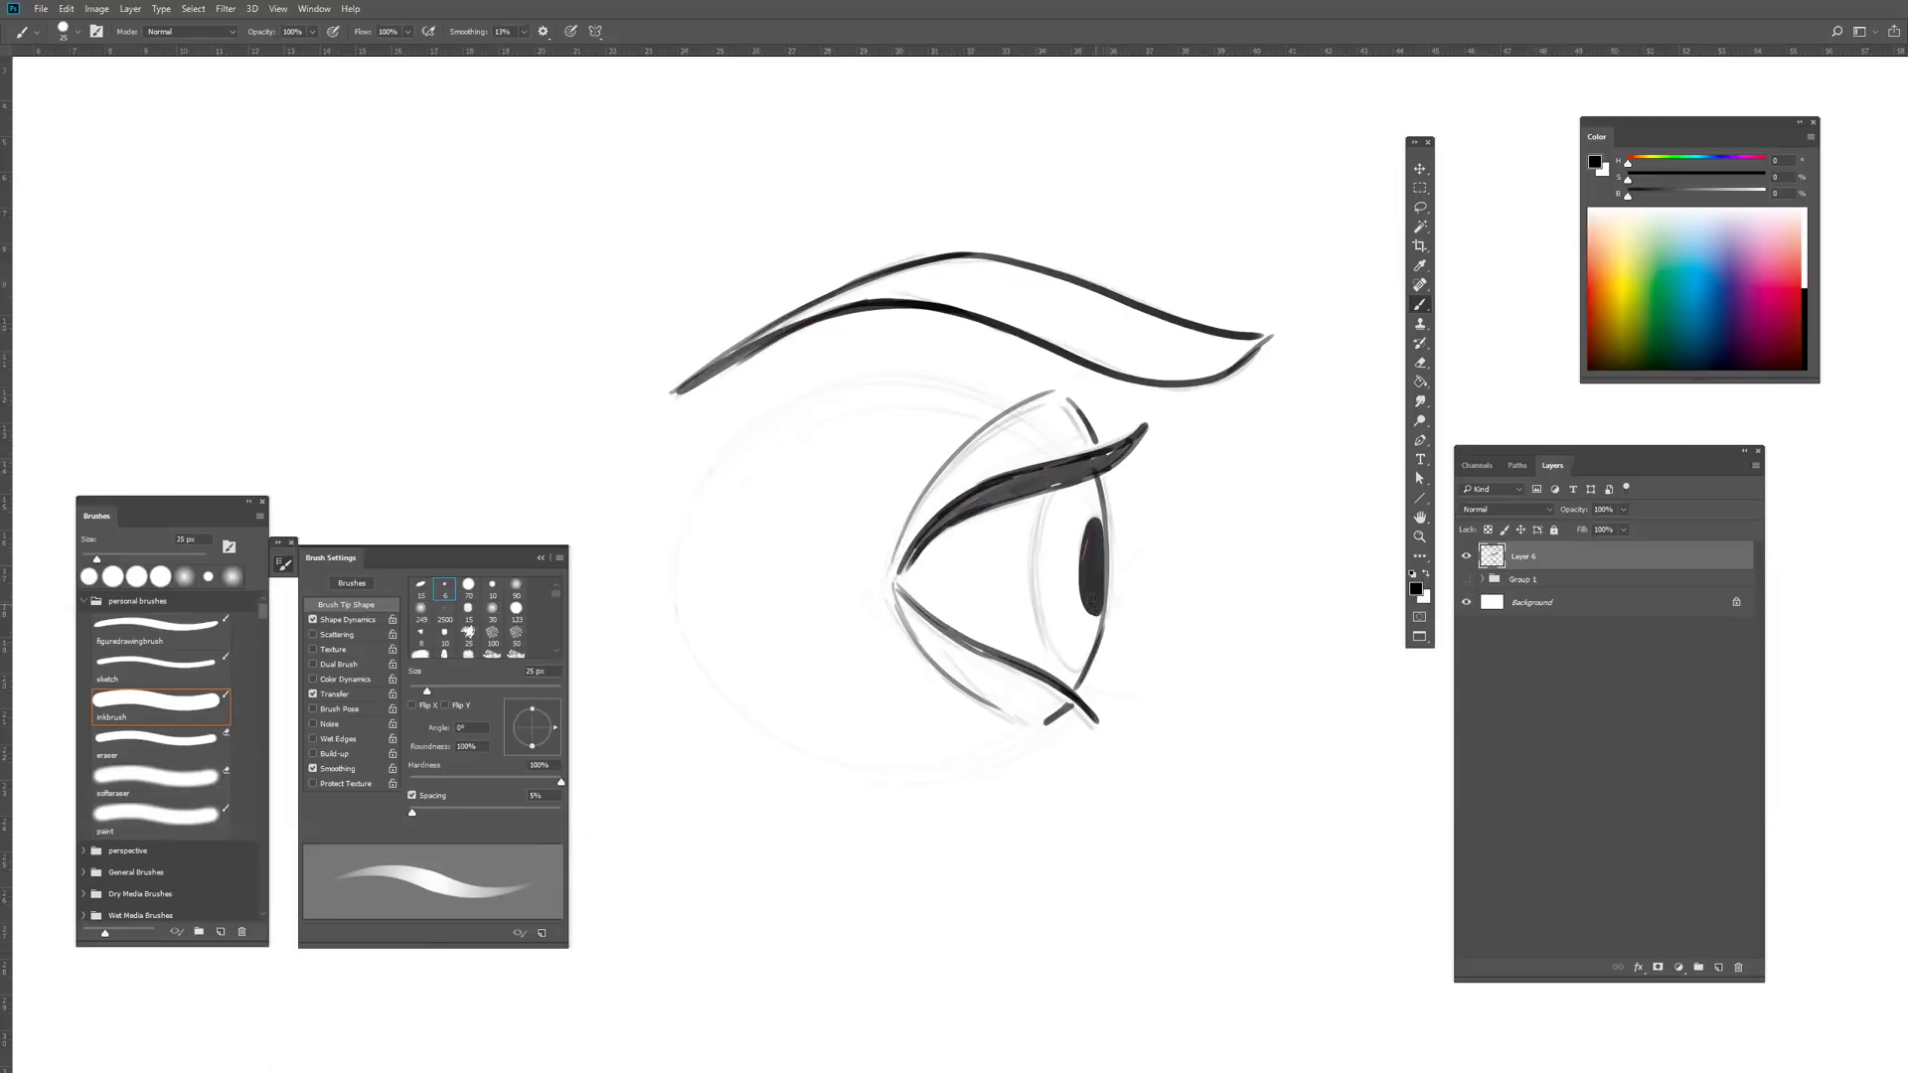
pyautogui.moveTo(1049, 481)
pyautogui.mouseDown()
pyautogui.moveTo(1038, 589)
pyautogui.moveTo(1074, 666)
pyautogui.mouseUp()
# Step: Hatch and fill the eyebrow solid dark grey with an enlarged brush, including its right tip
pyautogui.moveTo(914, 265)
pyautogui.mouseDown()
pyautogui.moveTo(806, 306)
pyautogui.moveTo(865, 298)
pyautogui.mouseUp()
pyautogui.moveTo(998, 266)
pyautogui.mouseDown()
pyautogui.moveTo(916, 299)
pyautogui.moveTo(1117, 346)
pyautogui.mouseUp()
pyautogui.press(']')
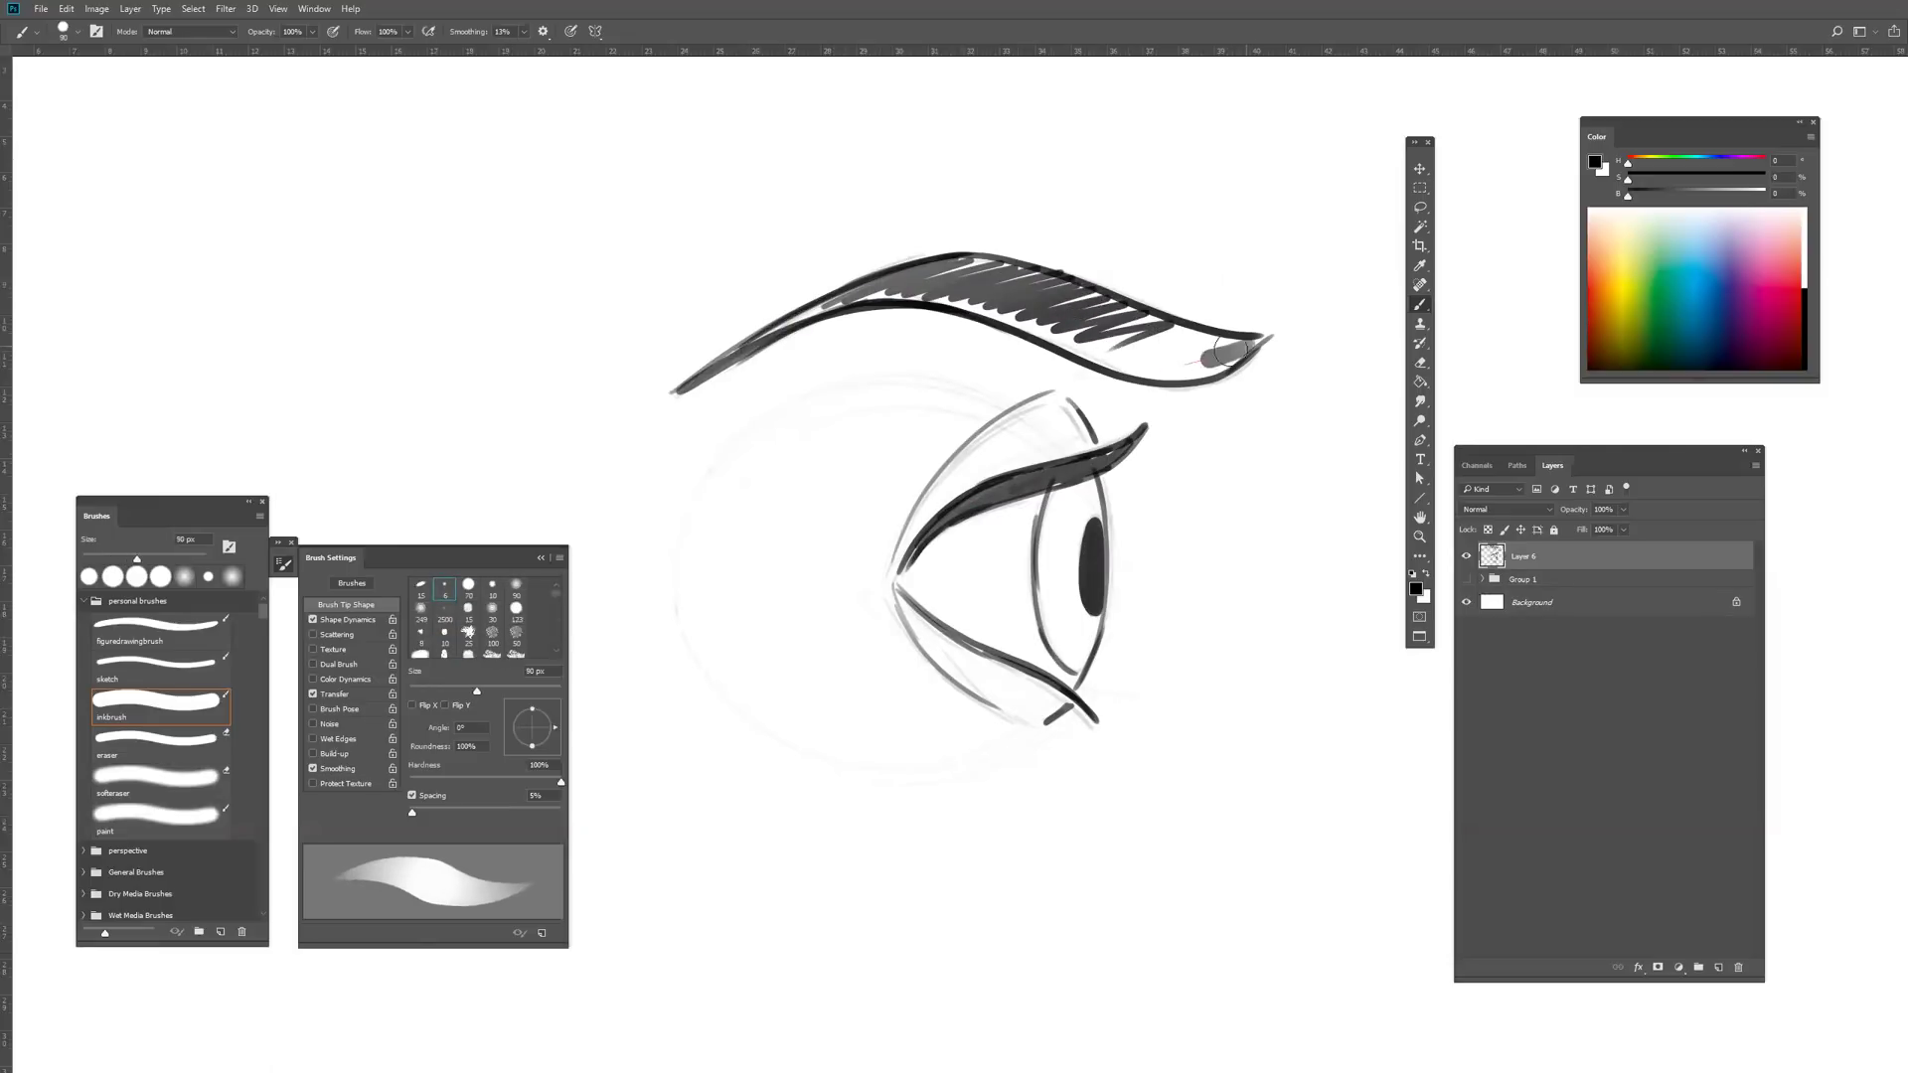
pyautogui.moveTo(1260, 340)
pyautogui.mouseDown()
pyautogui.moveTo(1178, 368)
pyautogui.moveTo(880, 292)
pyautogui.moveTo(745, 343)
pyautogui.moveTo(1014, 283)
pyautogui.moveTo(1219, 349)
pyautogui.moveTo(1134, 340)
pyautogui.moveTo(1230, 345)
pyautogui.mouseUp()
pyautogui.moveTo(1040, 316)
pyautogui.mouseDown()
pyautogui.moveTo(1141, 364)
pyautogui.moveTo(1161, 333)
pyautogui.moveTo(1253, 350)
pyautogui.moveTo(1279, 325)
pyautogui.moveTo(1236, 370)
pyautogui.mouseUp()
pyautogui.press('[')
pyautogui.press('[')
pyautogui.press('[')
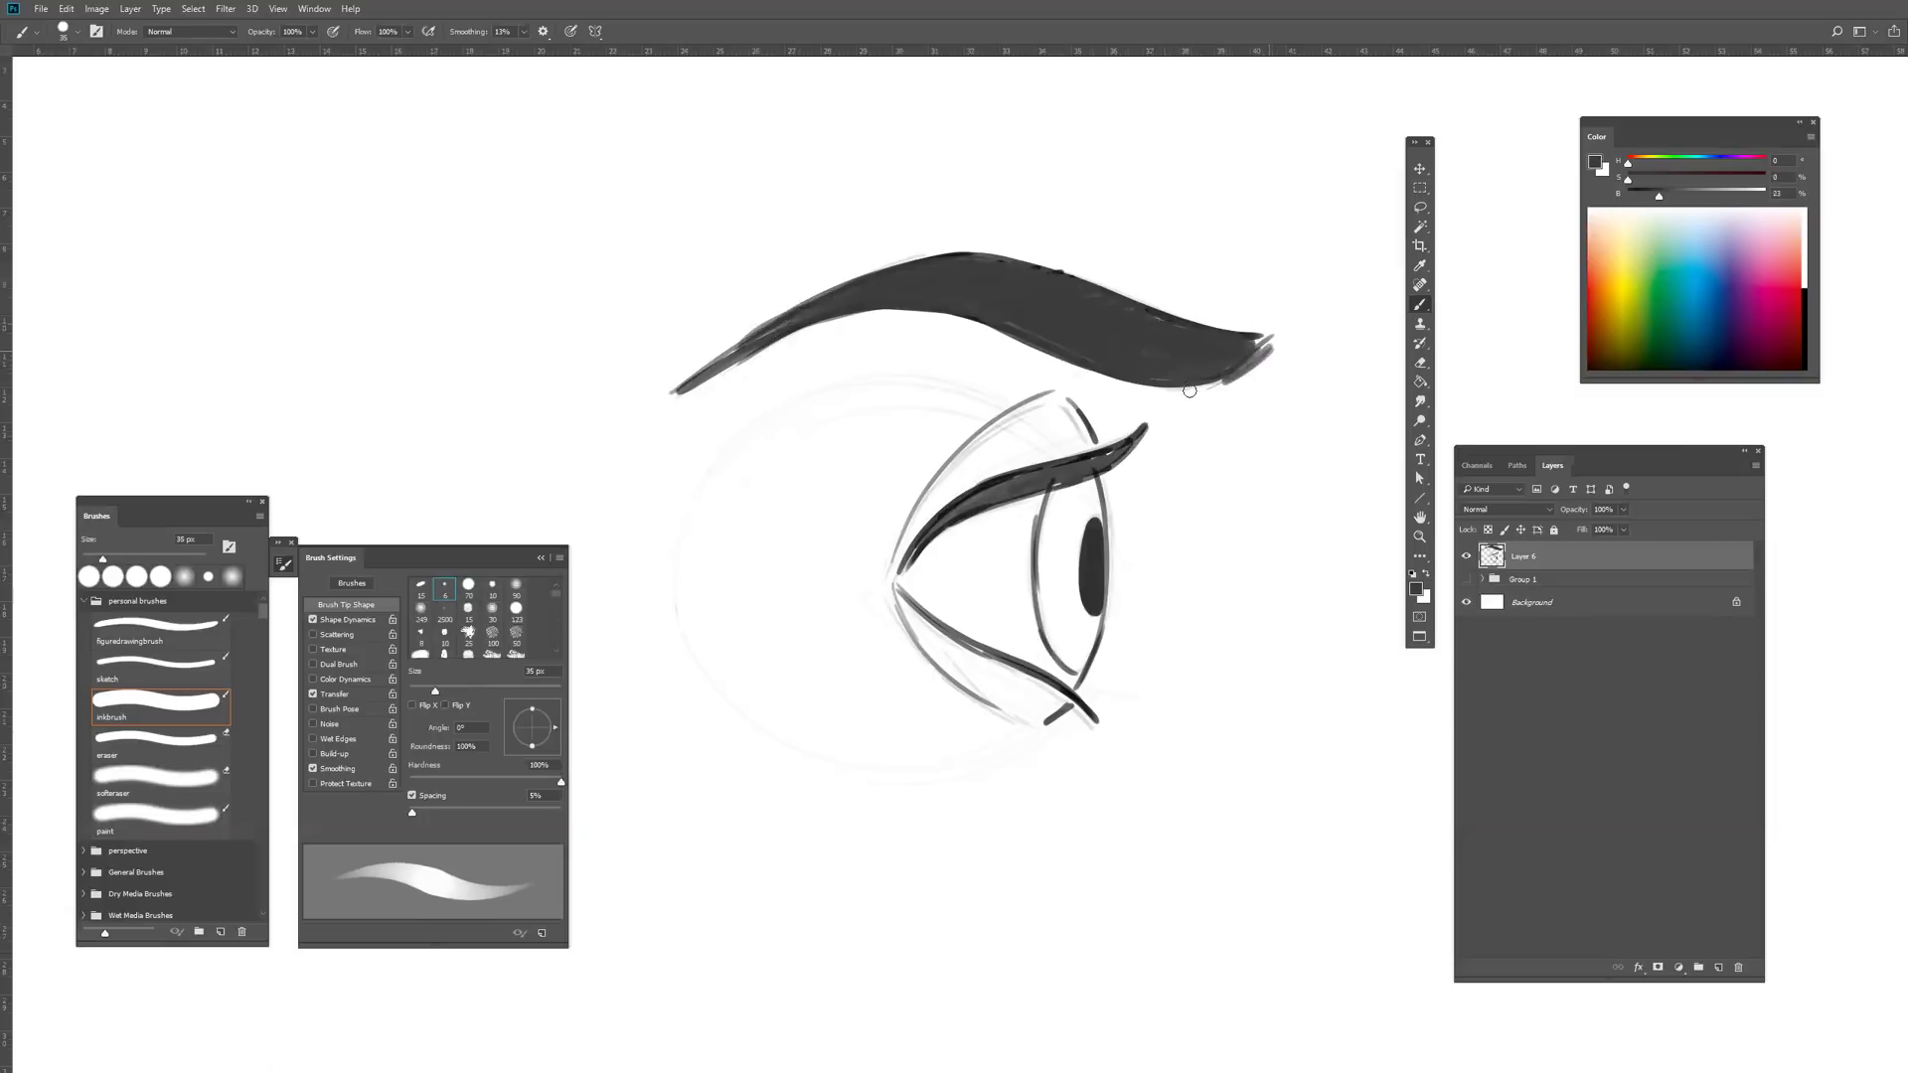
# Step: Add a shading layer above Group 1 with a soft 70 px brush
pyautogui.click(1525, 579)
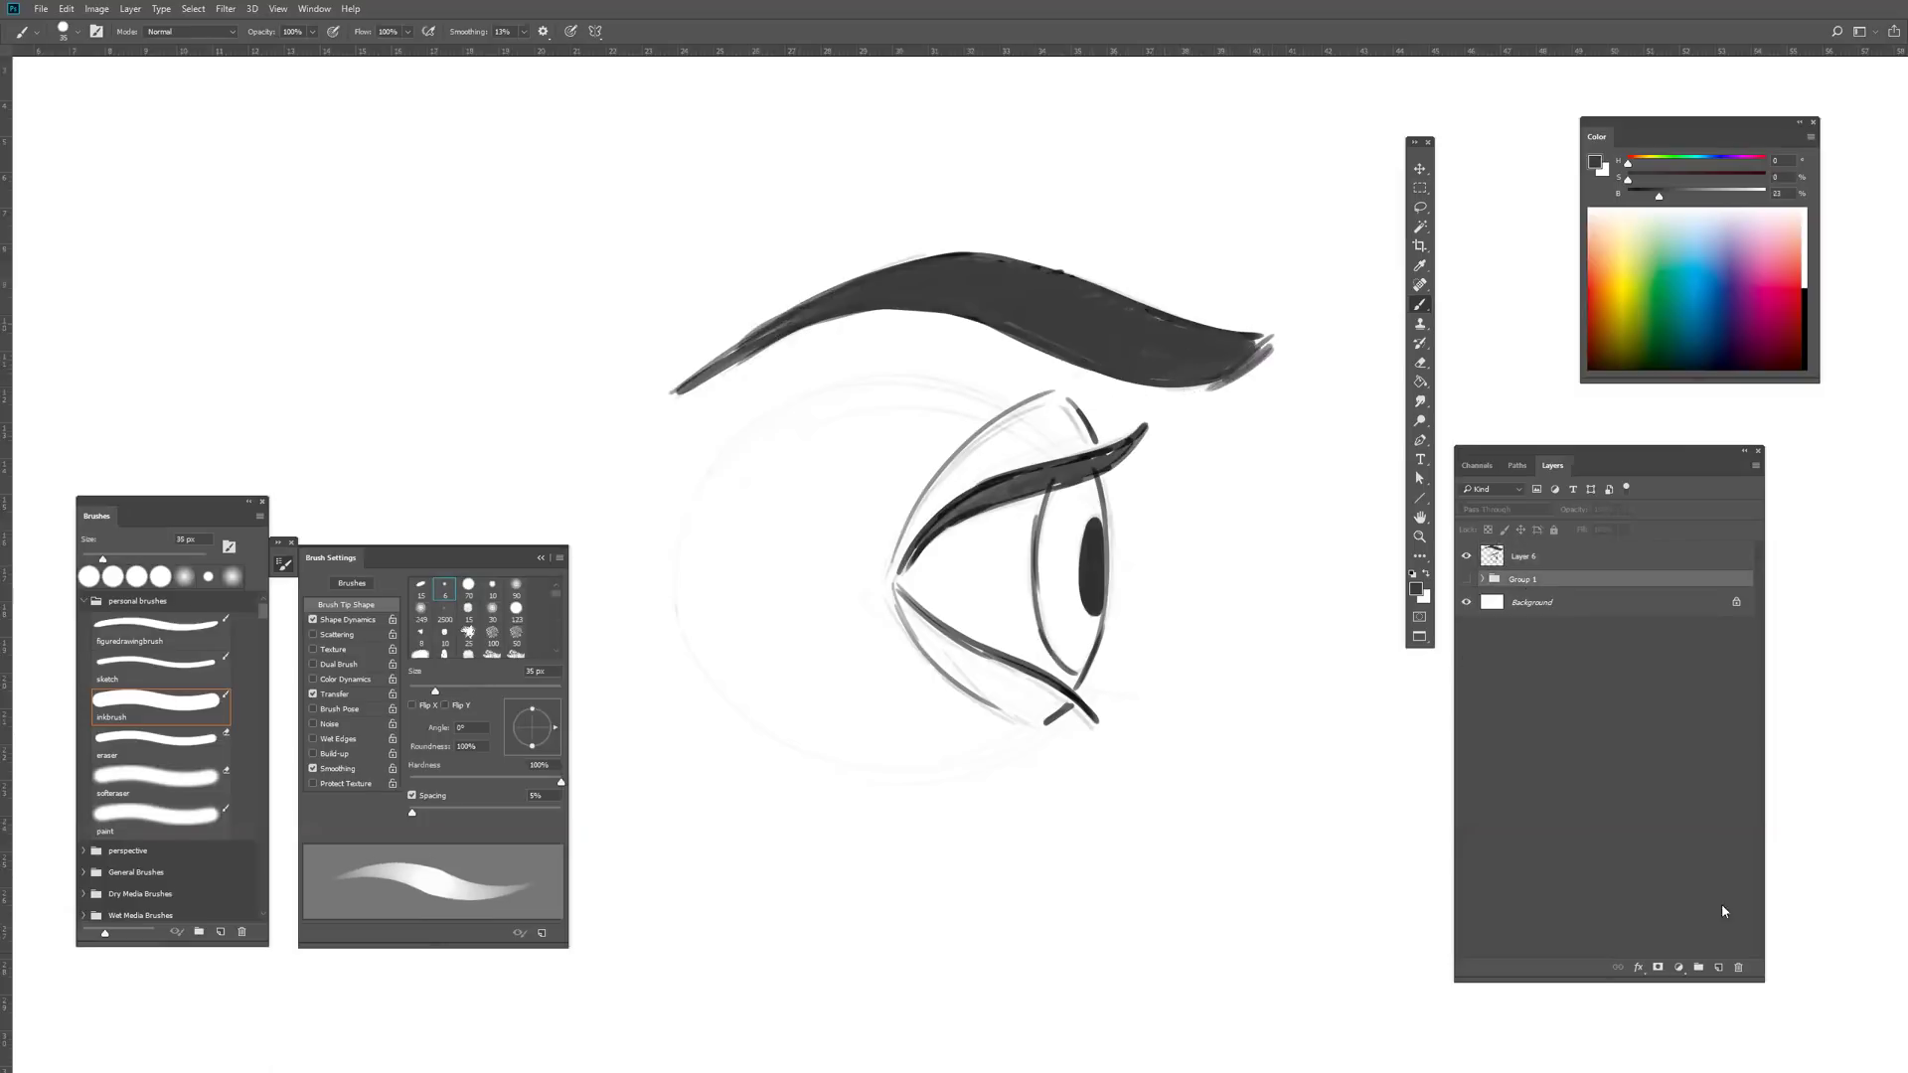
pyautogui.click(1718, 969)
pyautogui.click(310, 619)
pyautogui.scroll(-5, 470, 619)
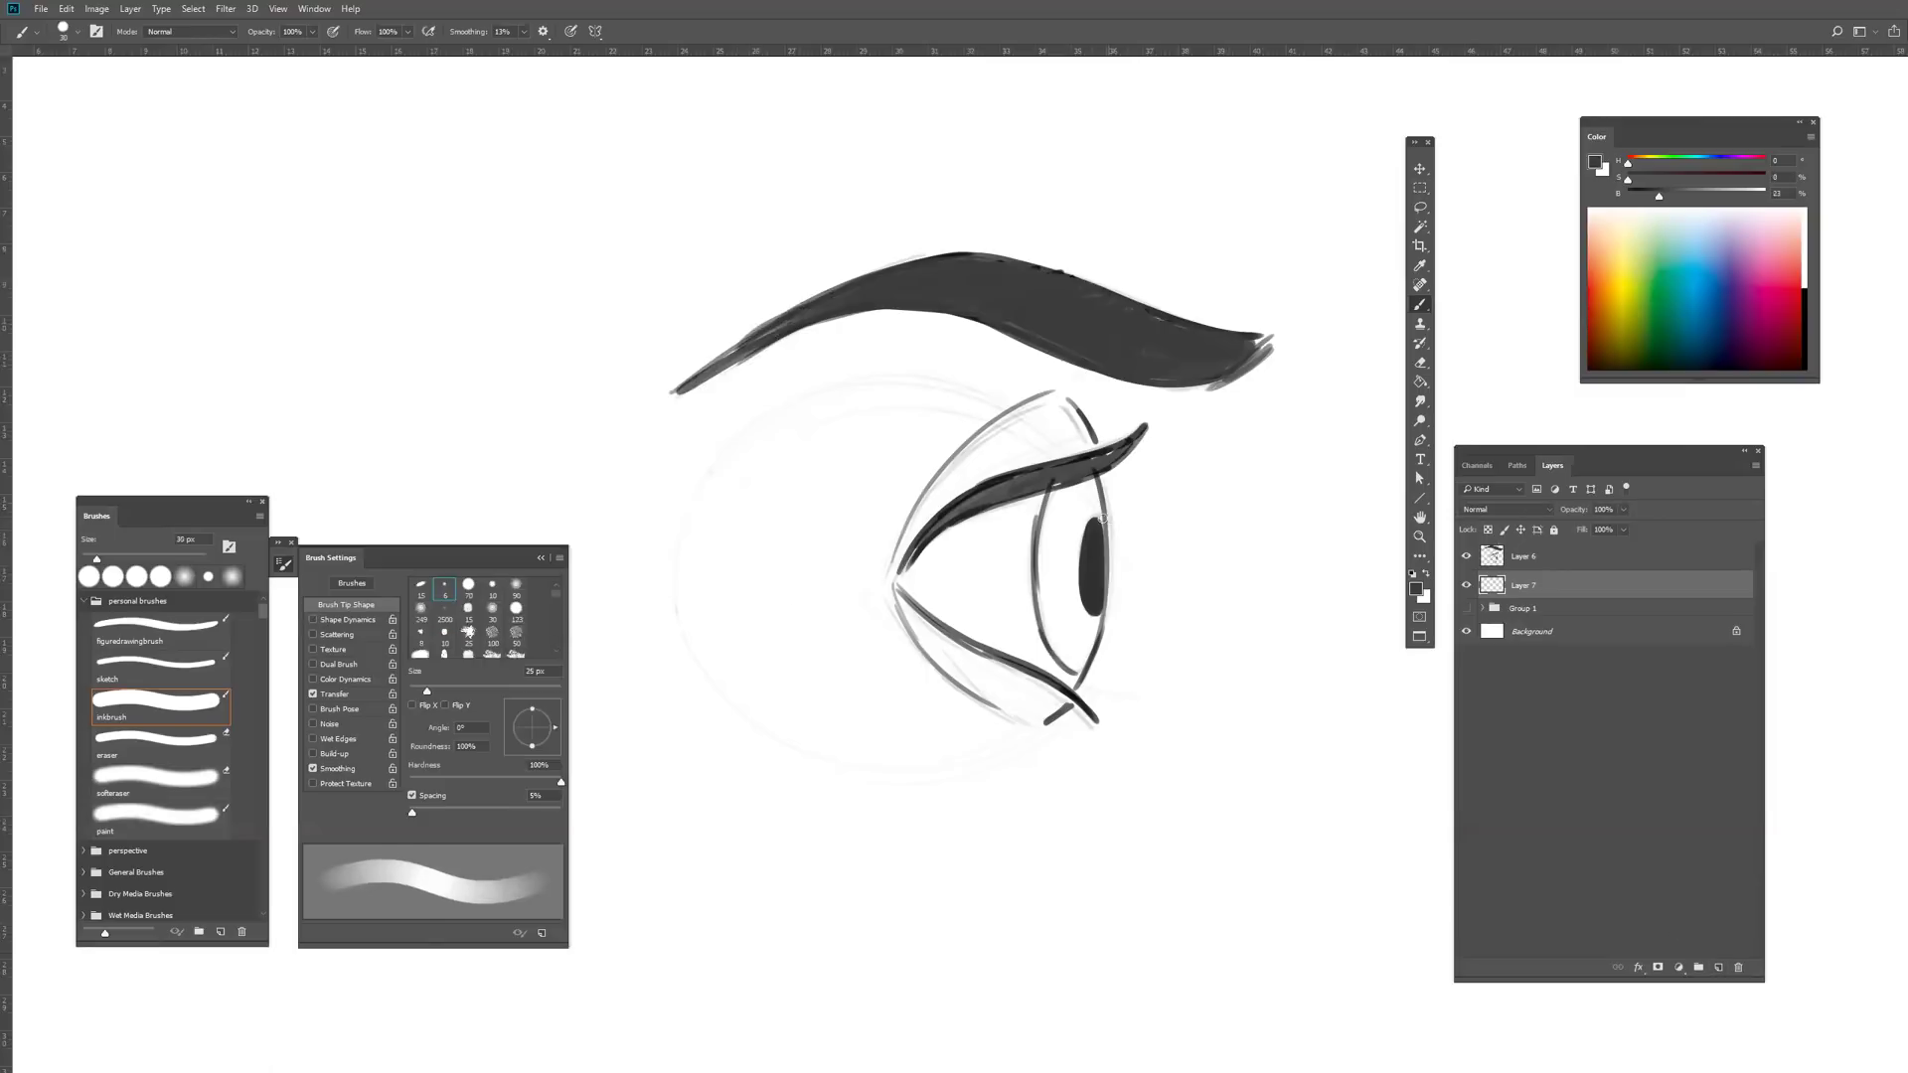
pyautogui.click(446, 641)
pyautogui.press(']')
pyautogui.press(']')
pyautogui.press(']')
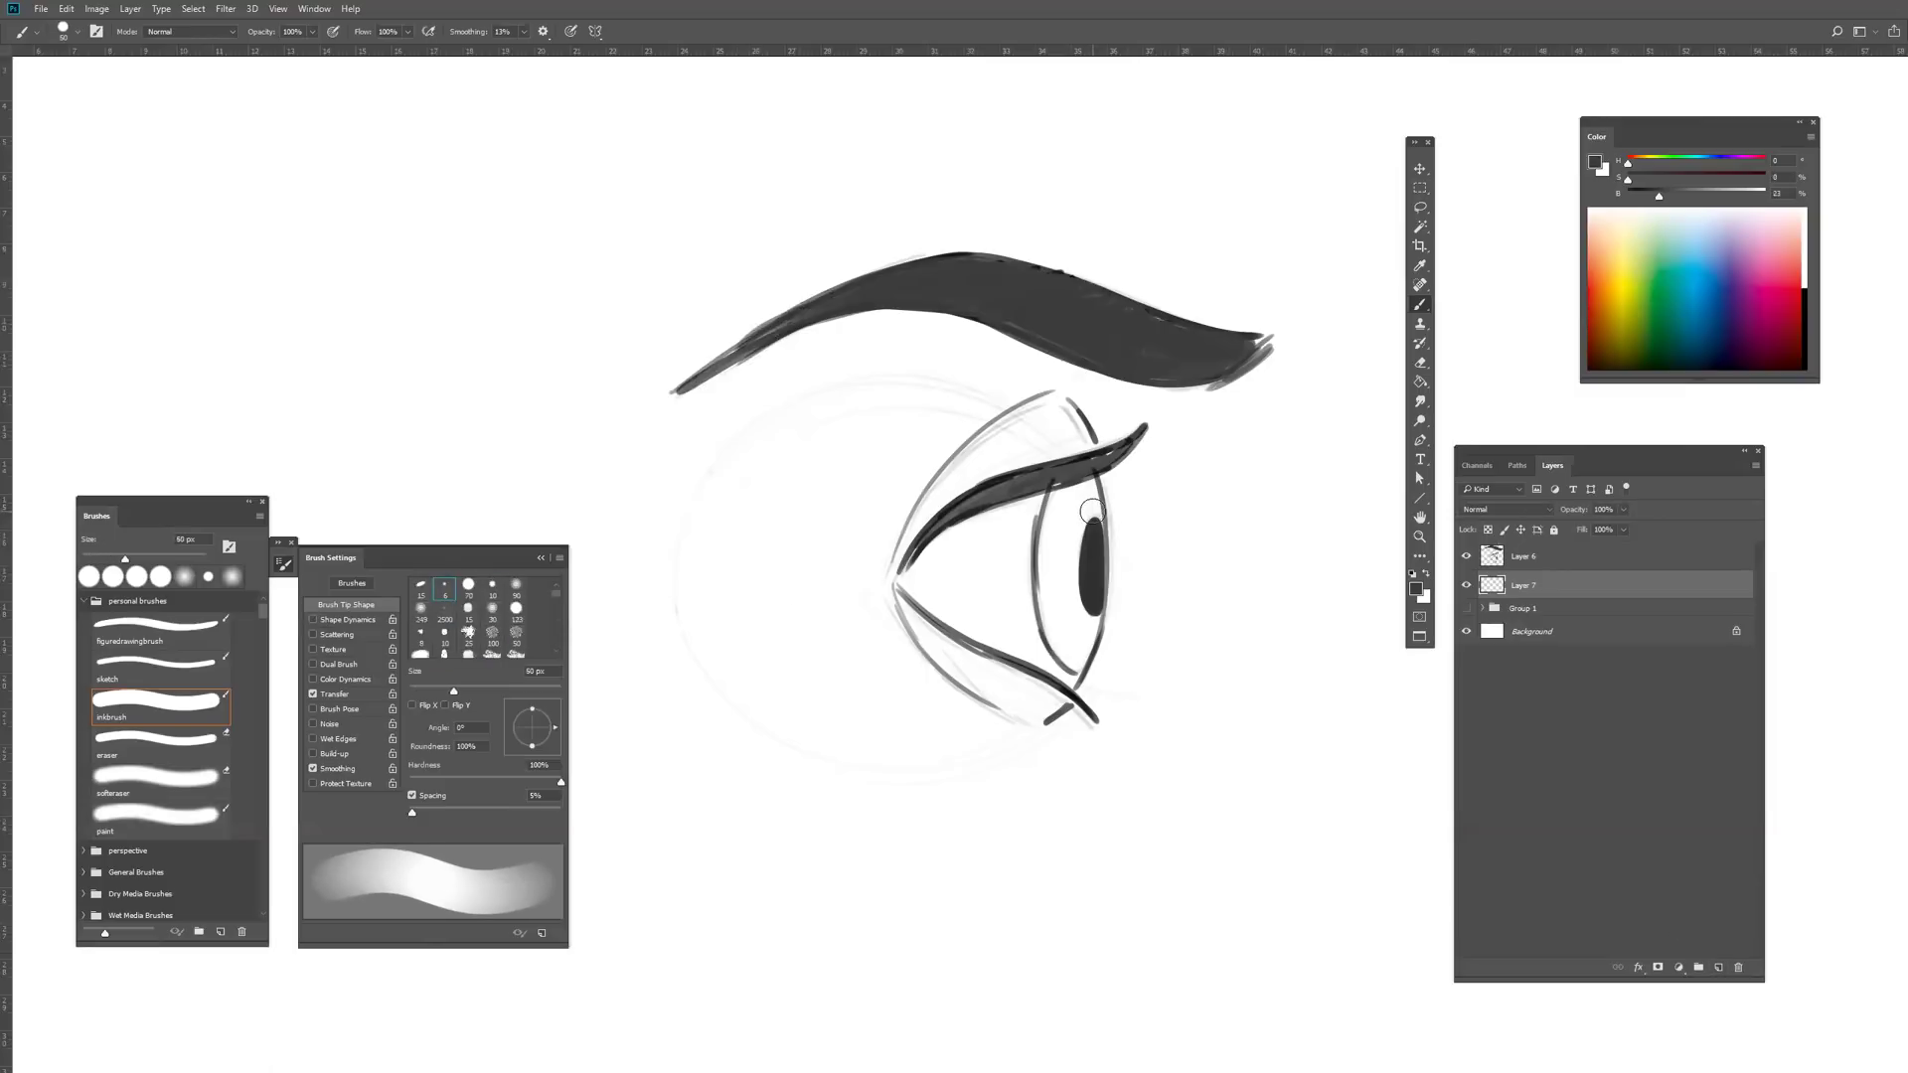
# Step: Paint grey shading across the iris, then pick a much darker grey and shrink the brush
pyautogui.moveTo(1090, 507)
pyautogui.mouseDown()
pyautogui.moveTo(1055, 564)
pyautogui.moveTo(1068, 502)
pyautogui.moveTo(1056, 623)
pyautogui.mouseUp()
pyautogui.moveTo(1062, 559); pyautogui.dragTo(1064, 664)
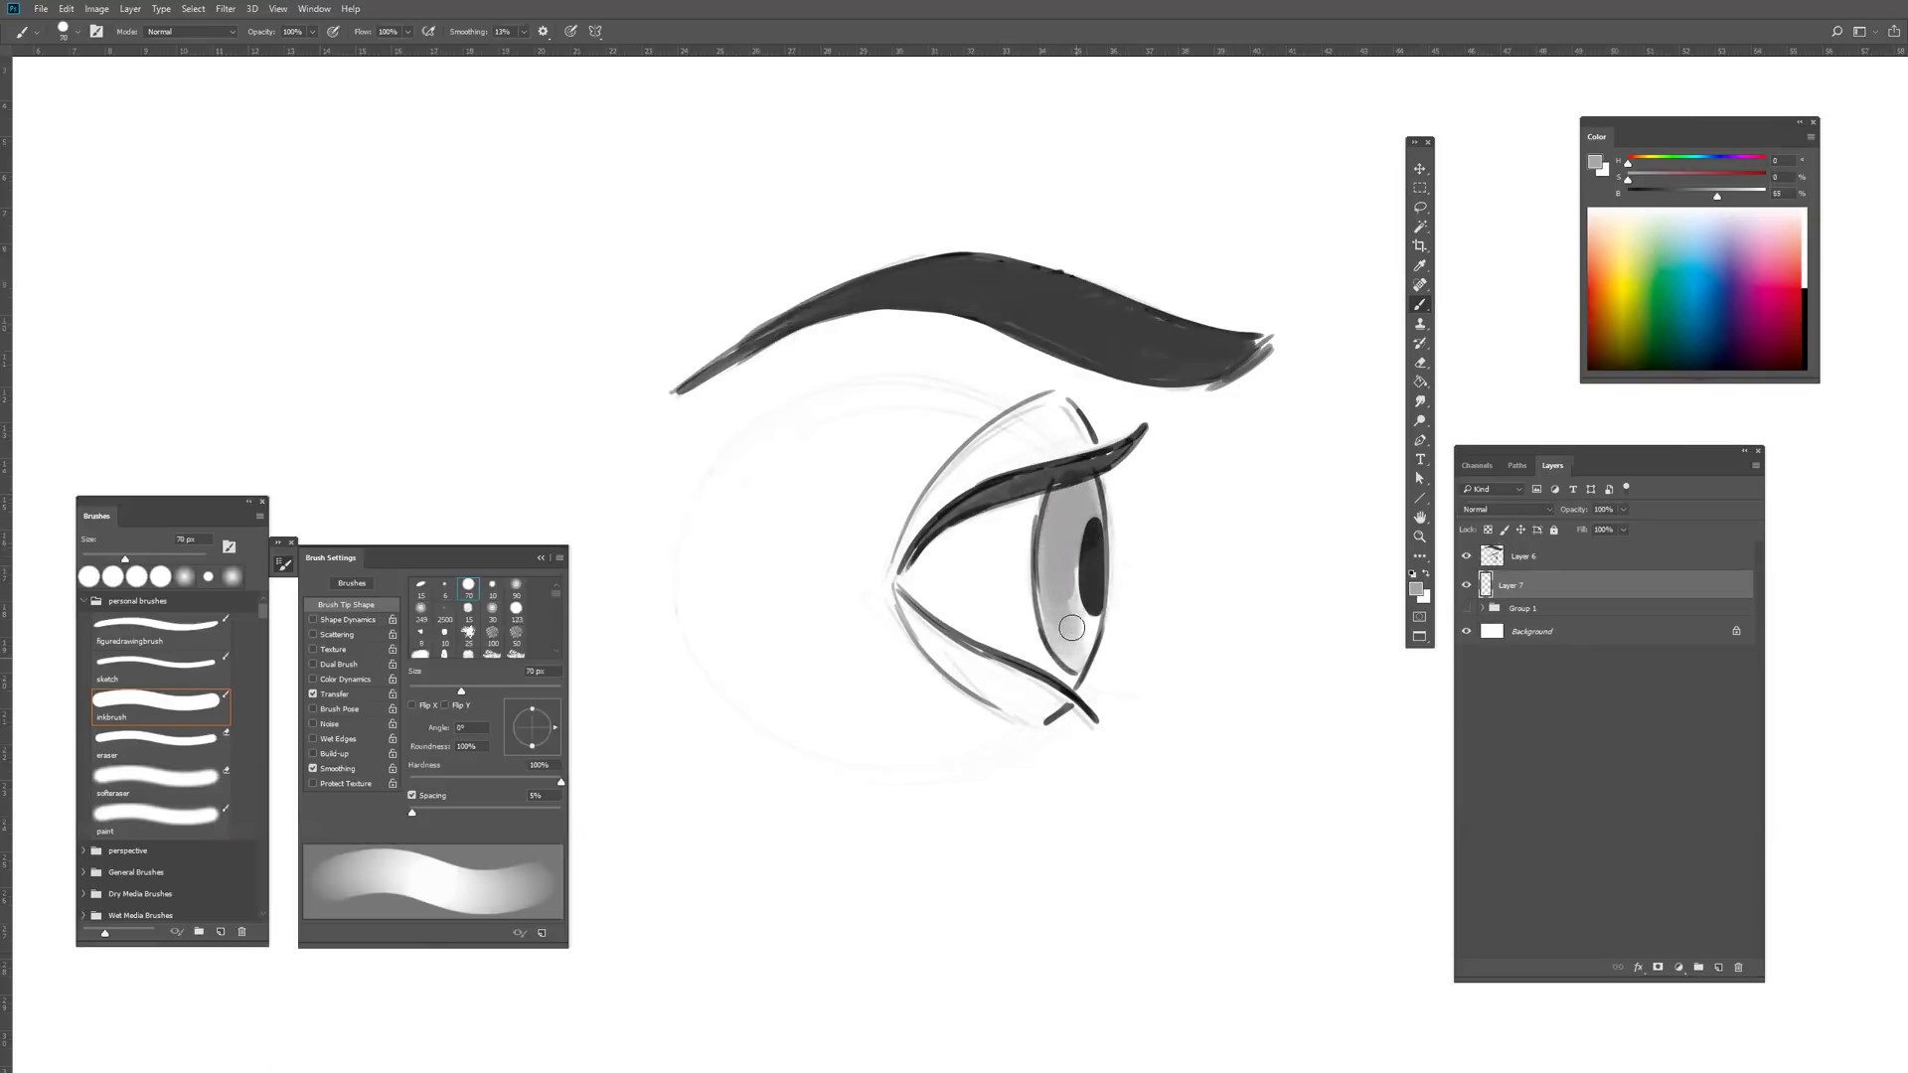
pyautogui.moveTo(1074, 596); pyautogui.dragTo(1068, 641)
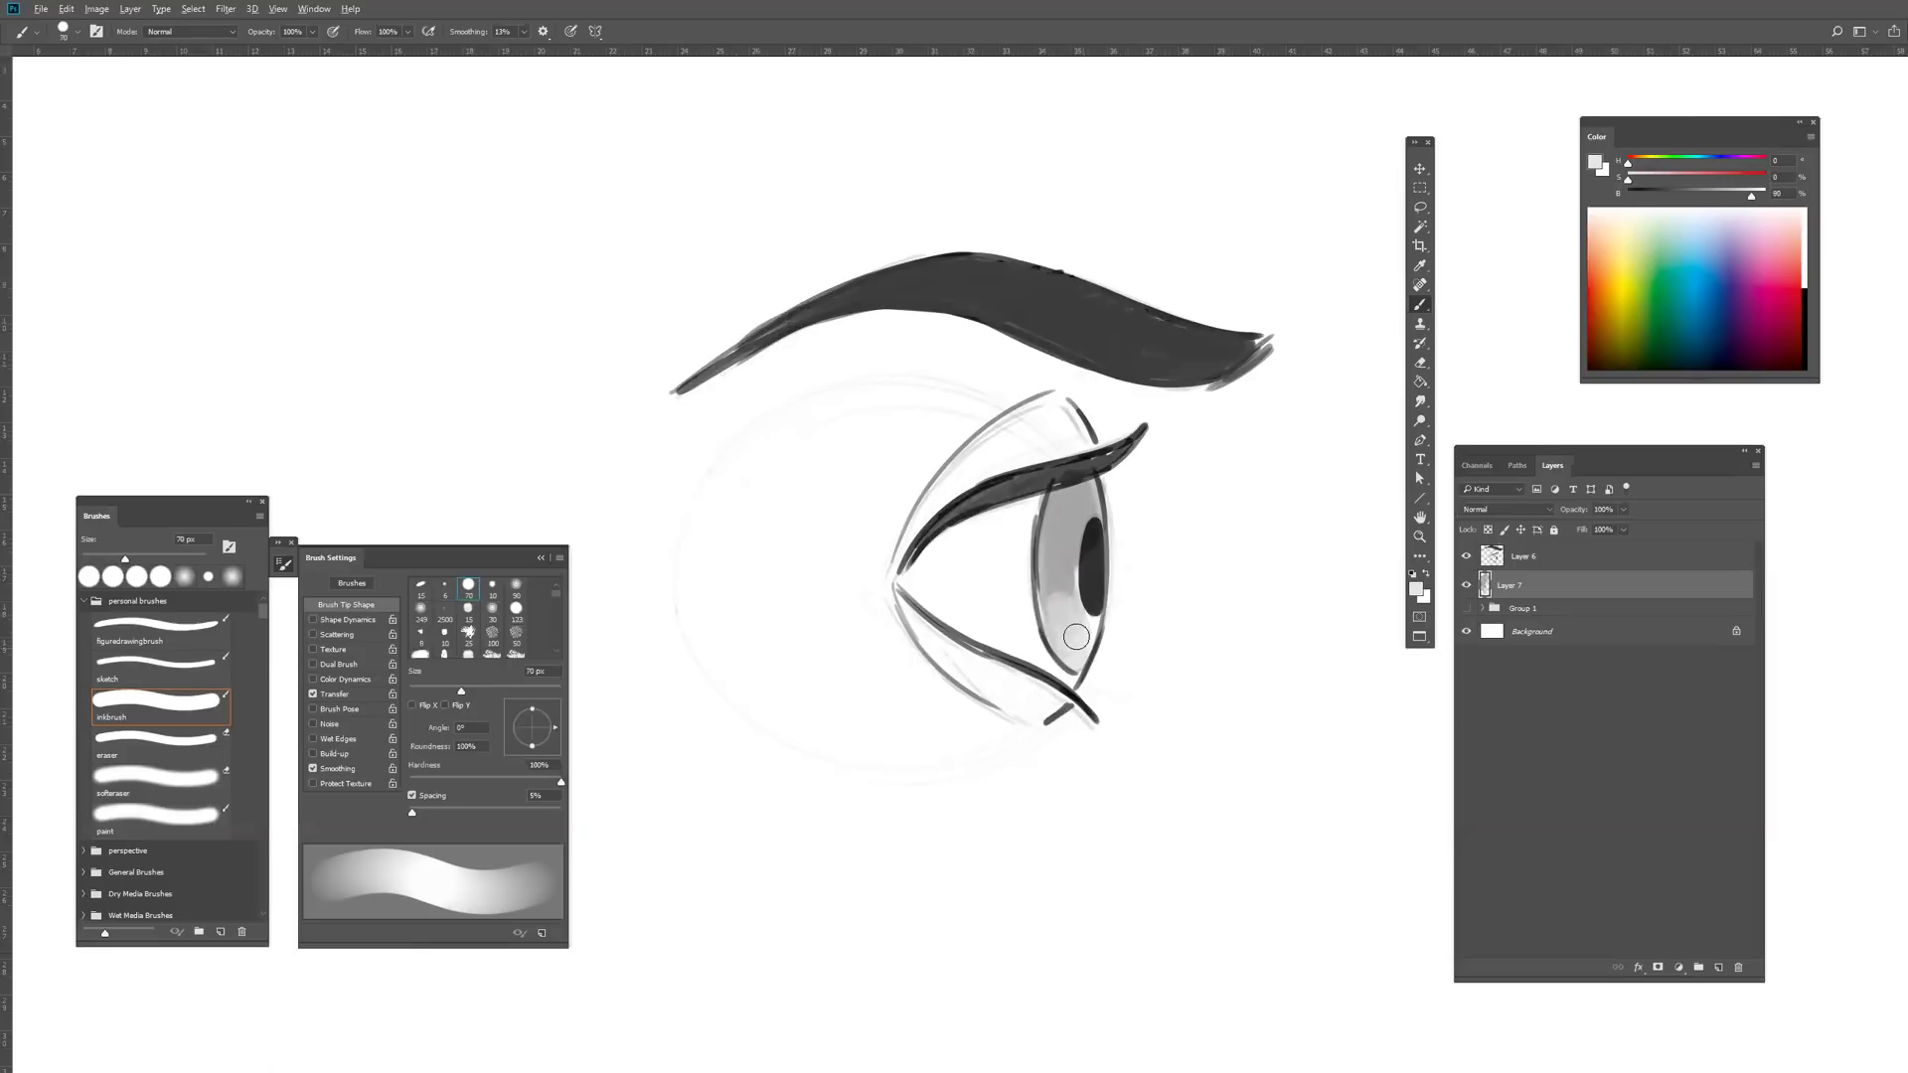
pyautogui.keyDown('alt'); pyautogui.click(1063, 584); pyautogui.keyUp('alt')
pyautogui.moveTo(1058, 552); pyautogui.dragTo(1064, 602)
pyautogui.keyDown('alt'); pyautogui.click(1076, 492); pyautogui.keyUp('alt')
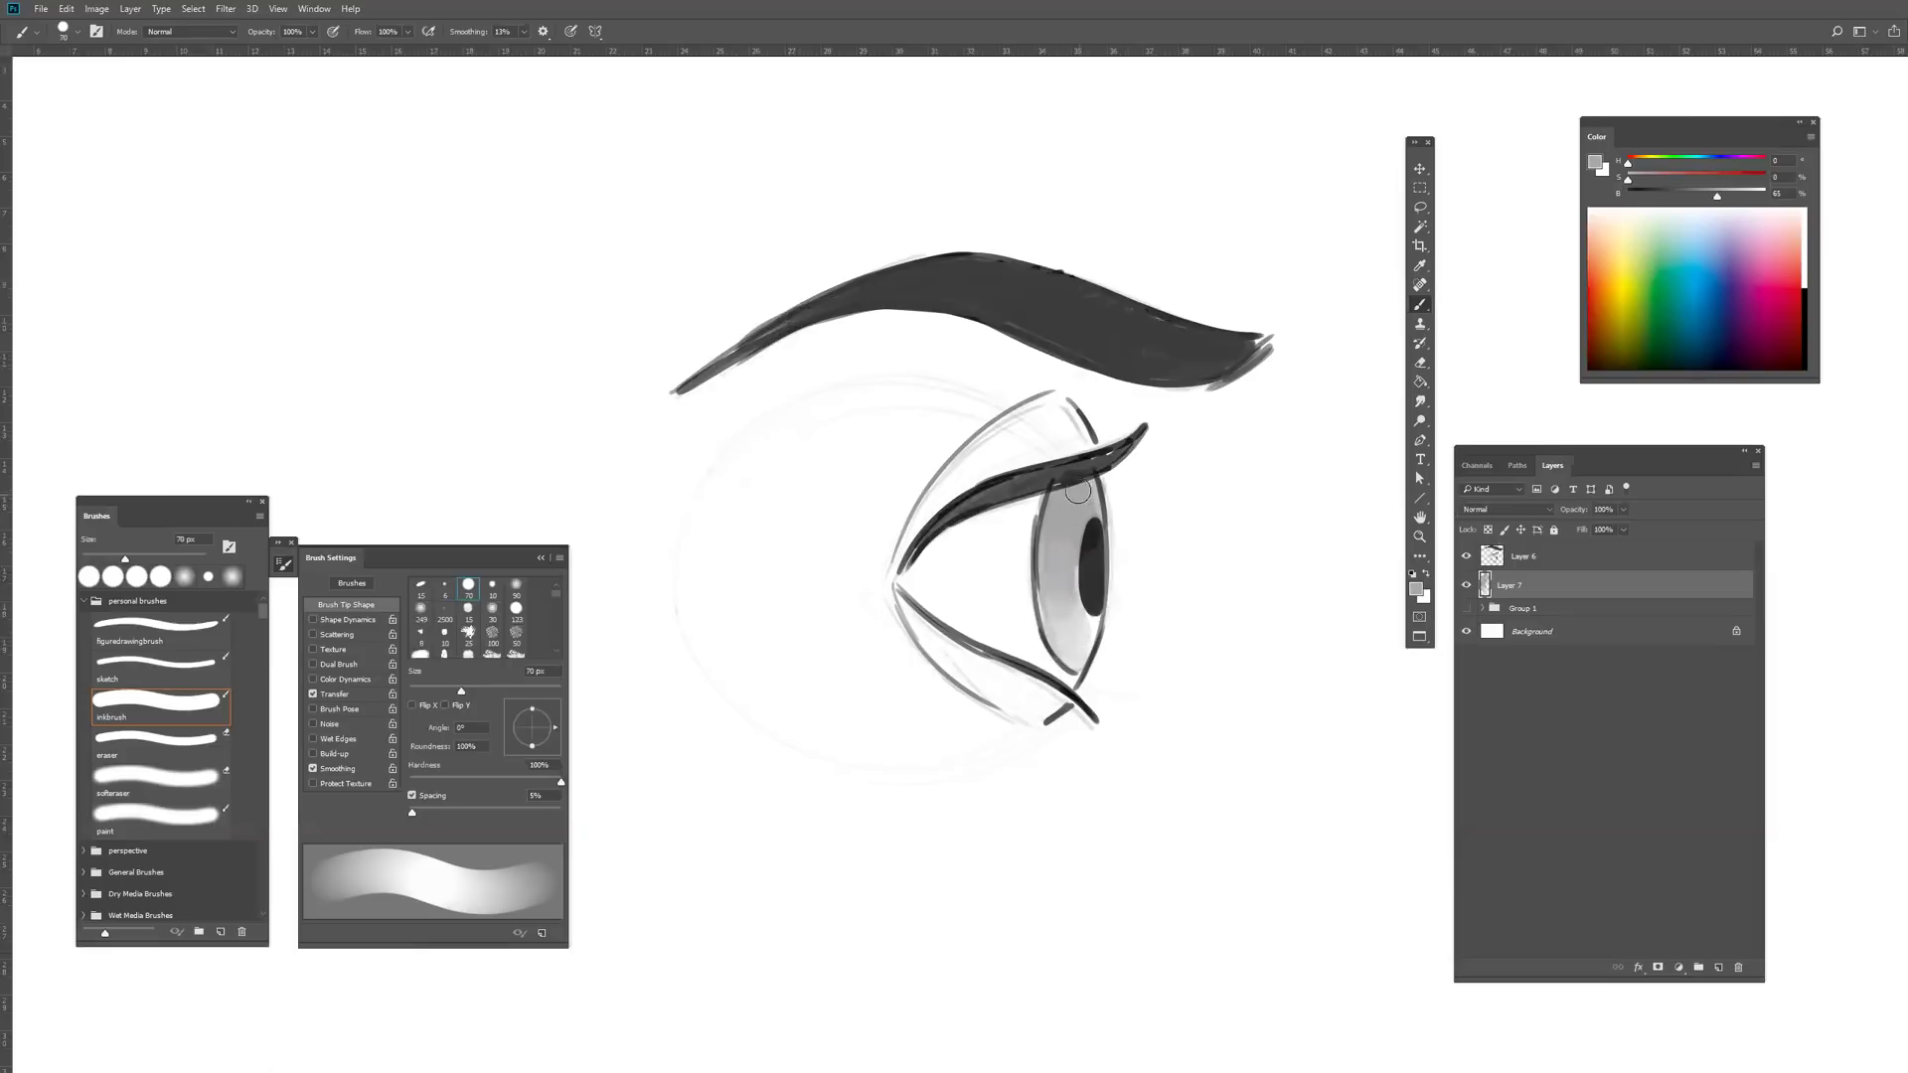
pyautogui.keyDown('alt'); pyautogui.click(1096, 447); pyautogui.keyUp('alt')
pyautogui.press('[')
pyautogui.press('[')
pyautogui.press('[')
pyautogui.press('[')
# Step: Draw a dark upper-lid crease and add light shading in the eye white, upper lid and under the brow
pyautogui.moveTo(931, 544); pyautogui.dragTo(1094, 483)
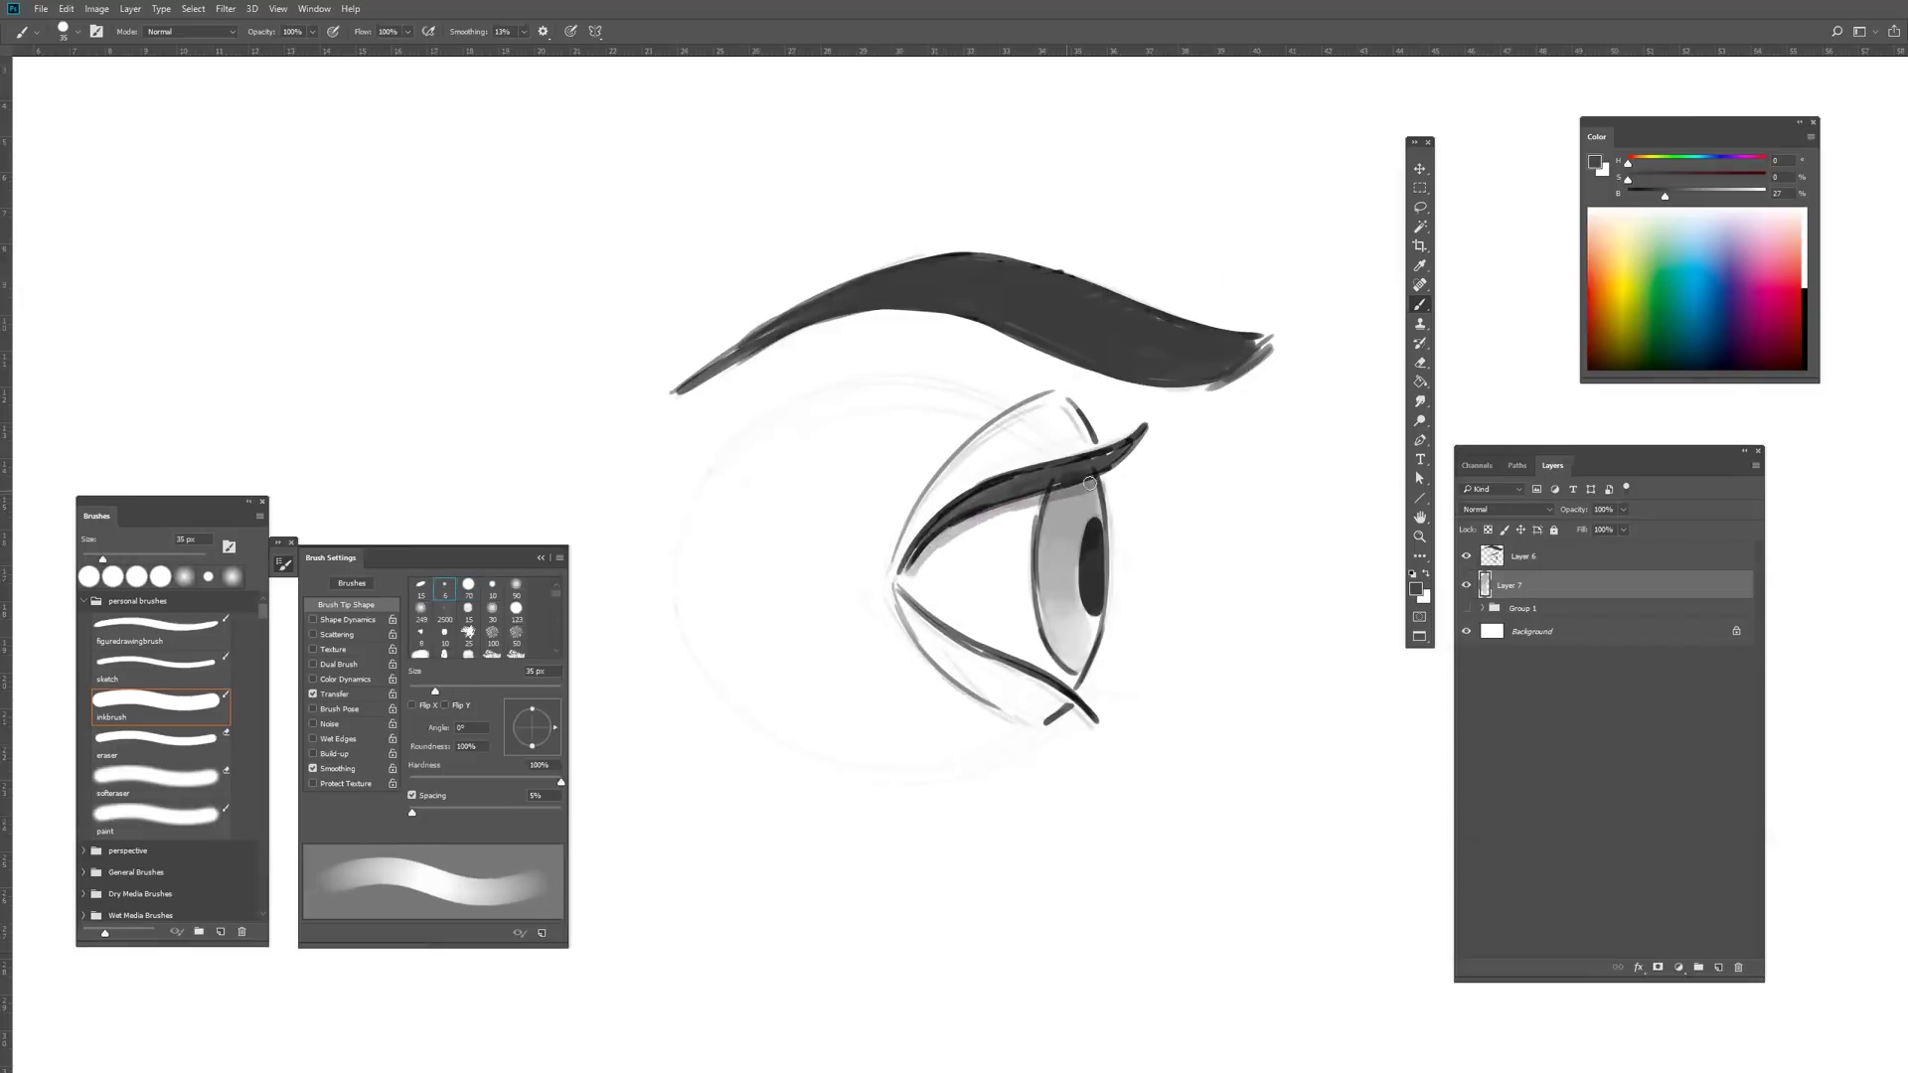
pyautogui.keyDown('alt'); pyautogui.click(922, 578); pyautogui.keyUp('alt')
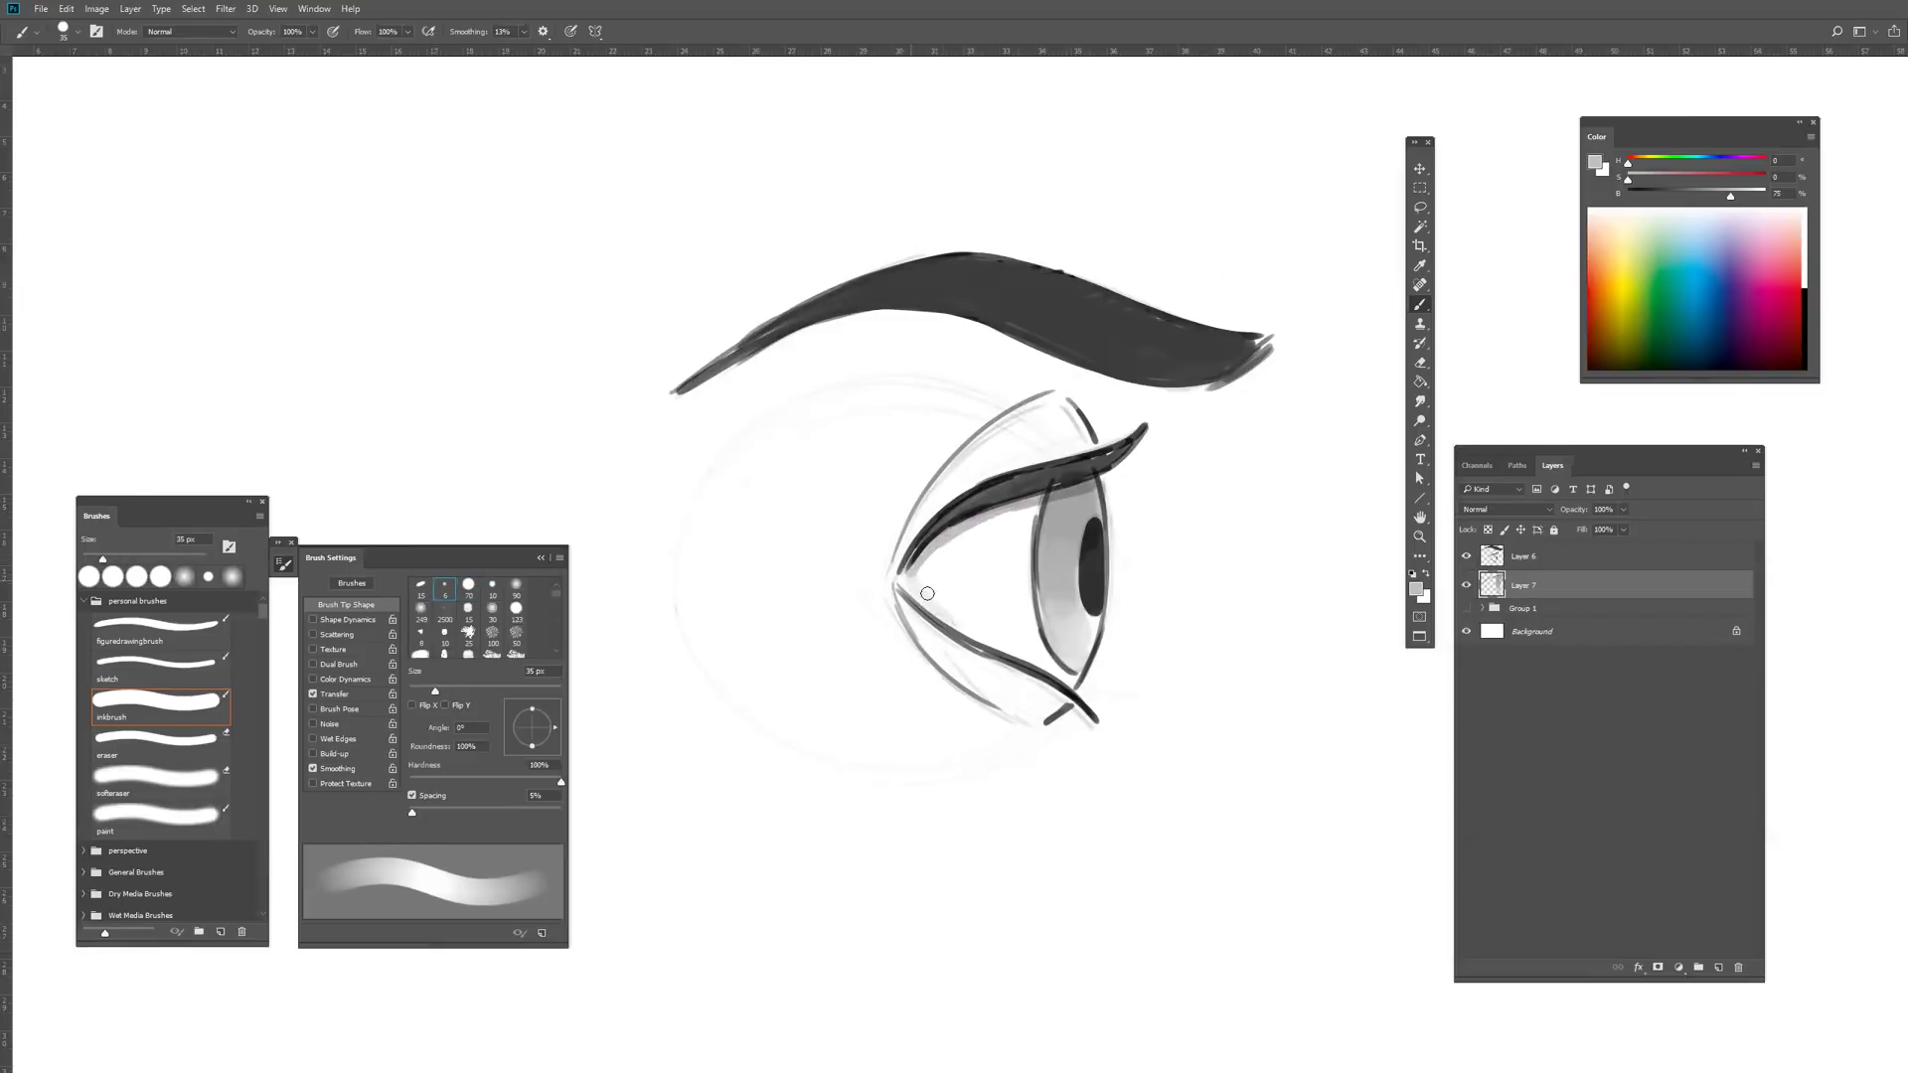
pyautogui.moveTo(912, 590)
pyautogui.mouseDown()
pyautogui.moveTo(999, 635)
pyautogui.moveTo(1043, 690)
pyautogui.mouseUp()
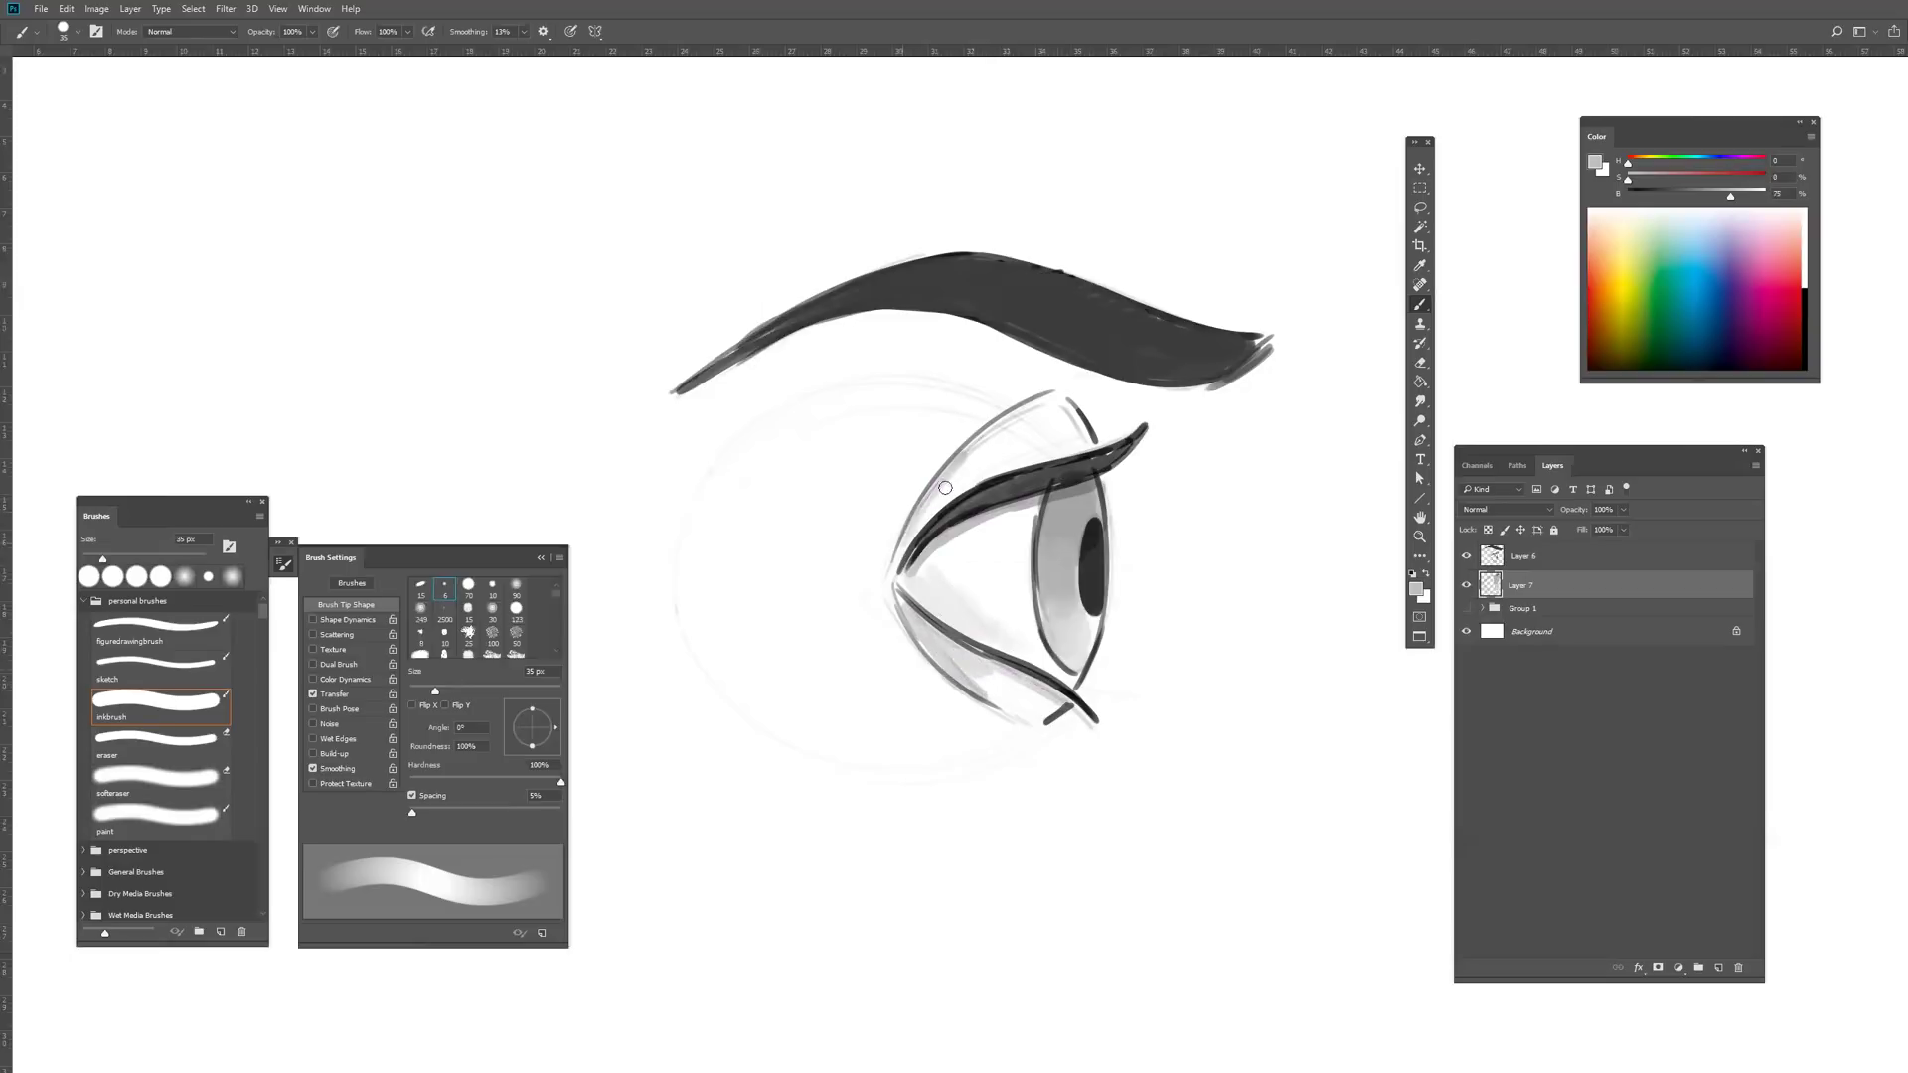
pyautogui.moveTo(902, 542); pyautogui.dragTo(976, 450)
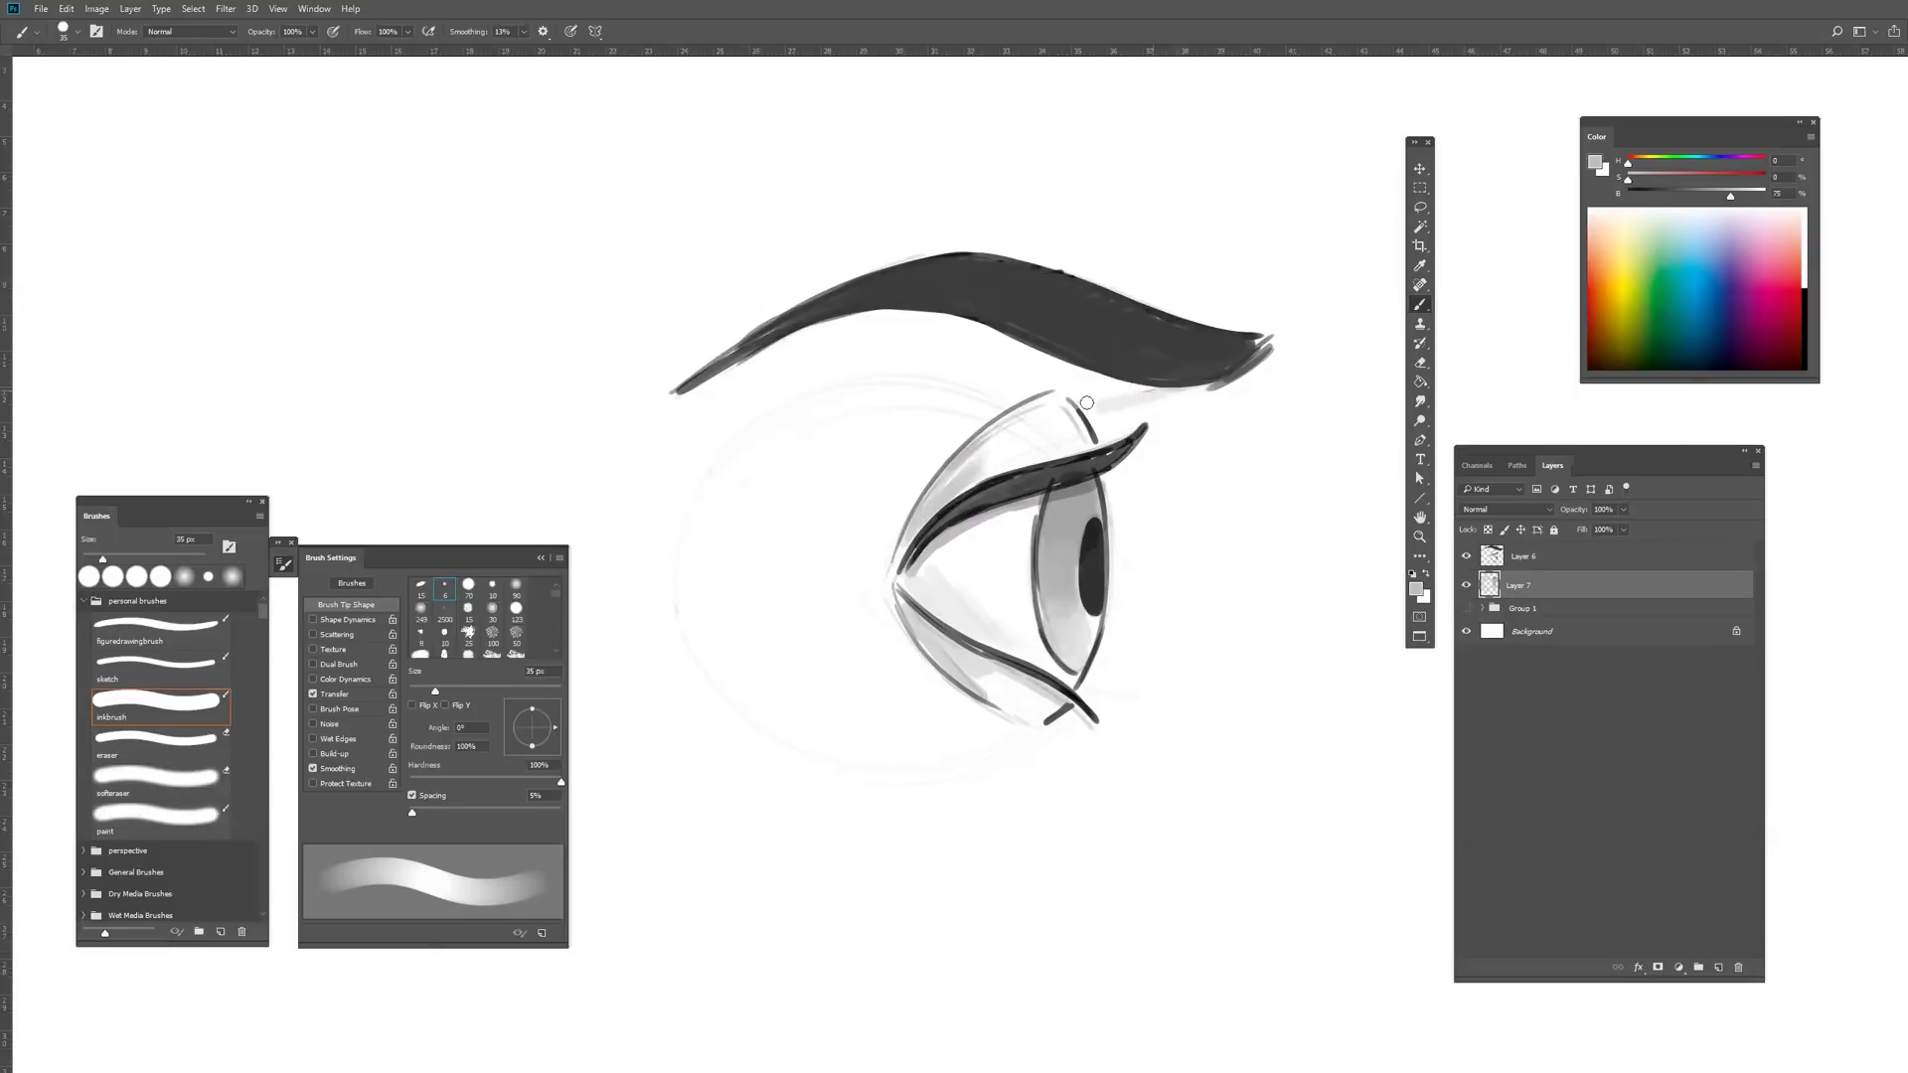
pyautogui.moveTo(1161, 390)
pyautogui.mouseDown()
pyautogui.moveTo(1067, 395)
pyautogui.moveTo(1029, 374)
pyautogui.mouseUp()
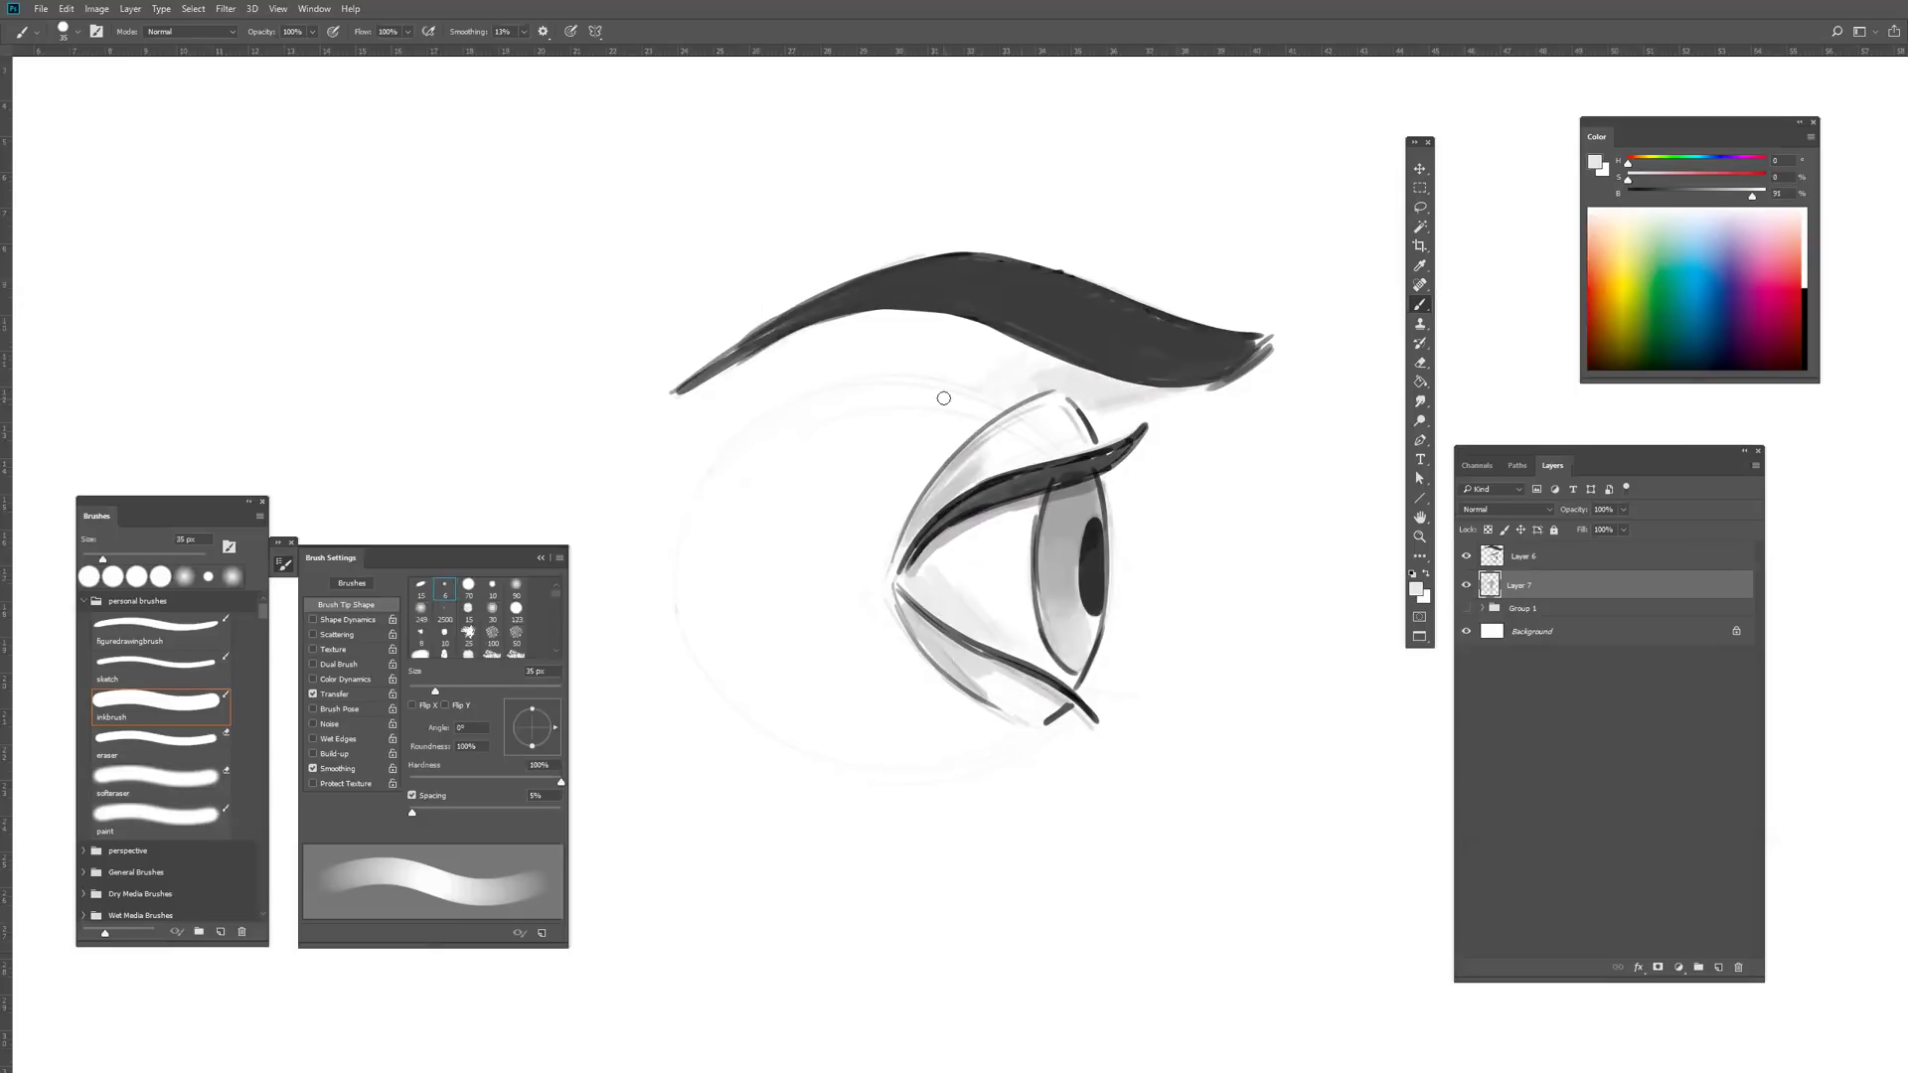
pyautogui.moveTo(1218, 617); pyautogui.dragTo(1141, 658)
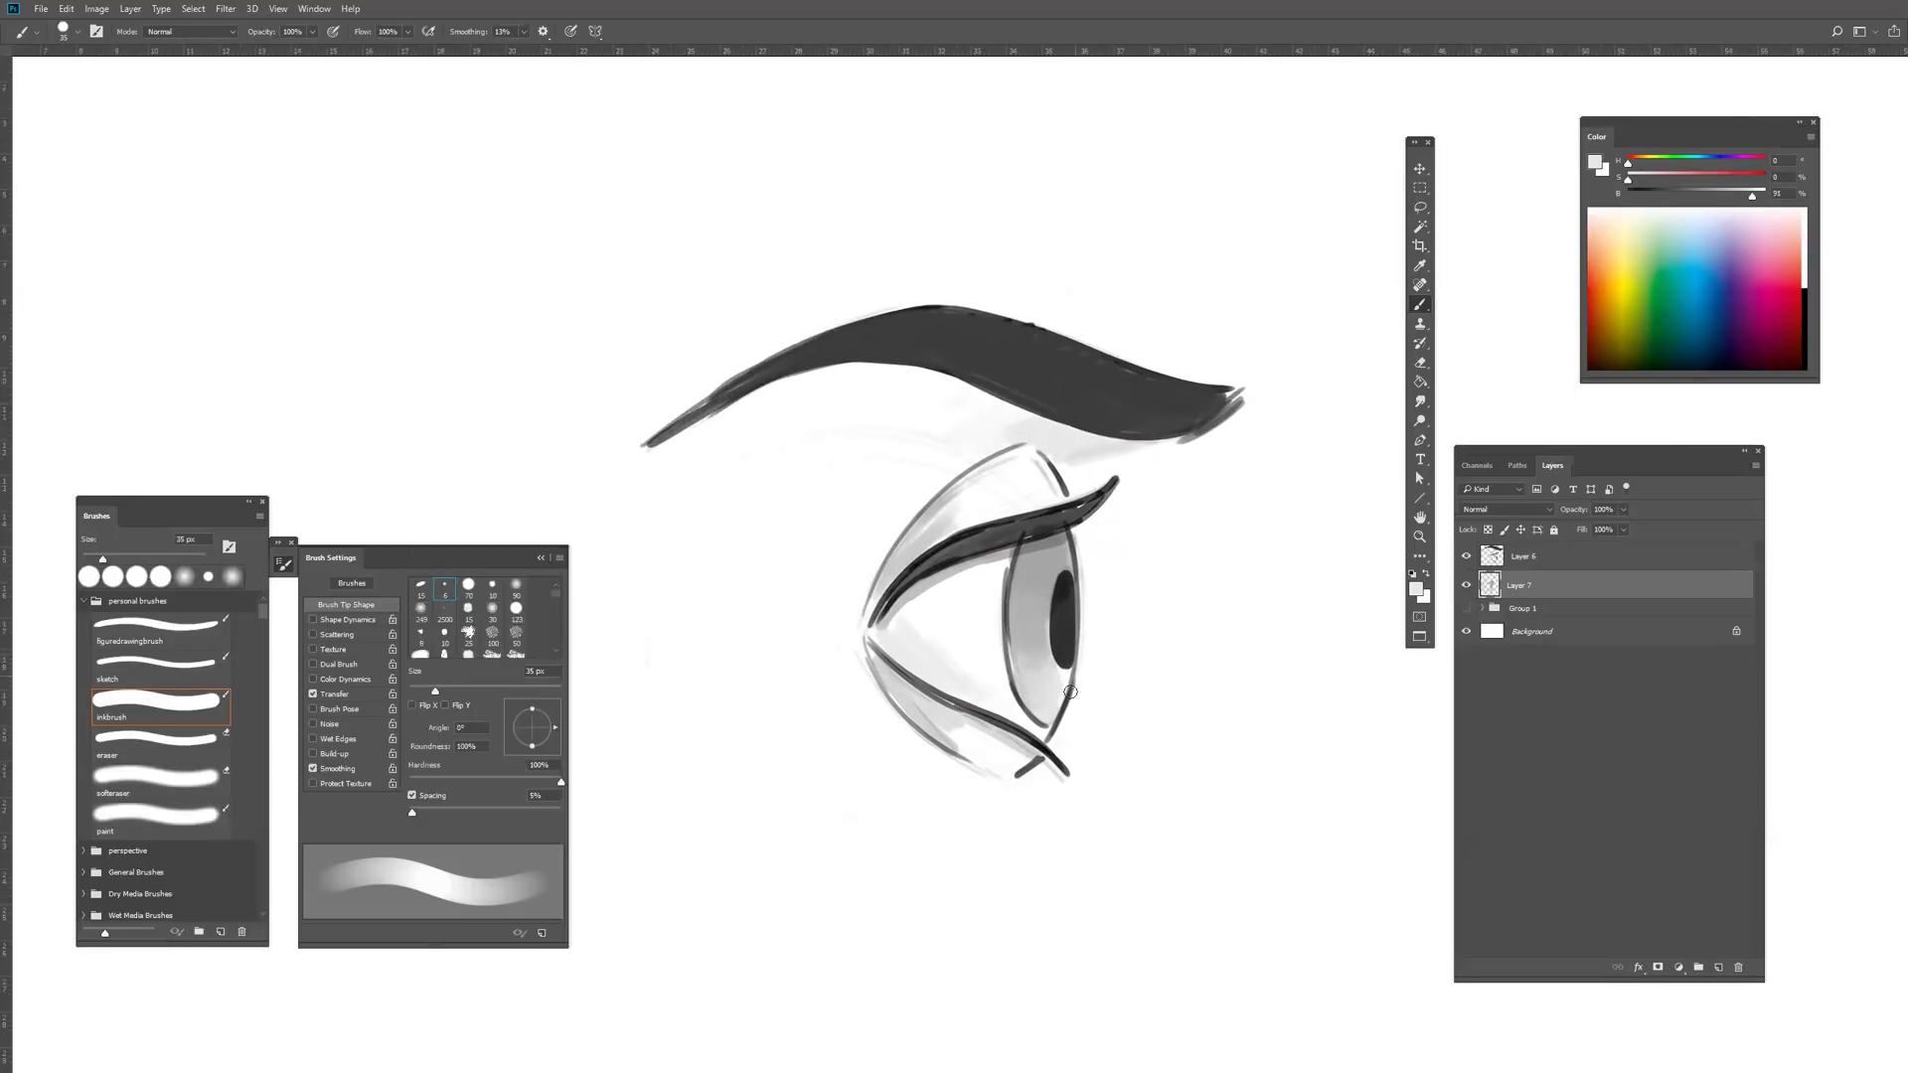
# Step: Group the side-view eye layers, reveal the front-view eye group, move it left, and hide panels
pyautogui.keyDown('shift'); pyautogui.click(1511, 556); pyautogui.keyUp('shift')
pyautogui.hotkey('ctrl', 'g')
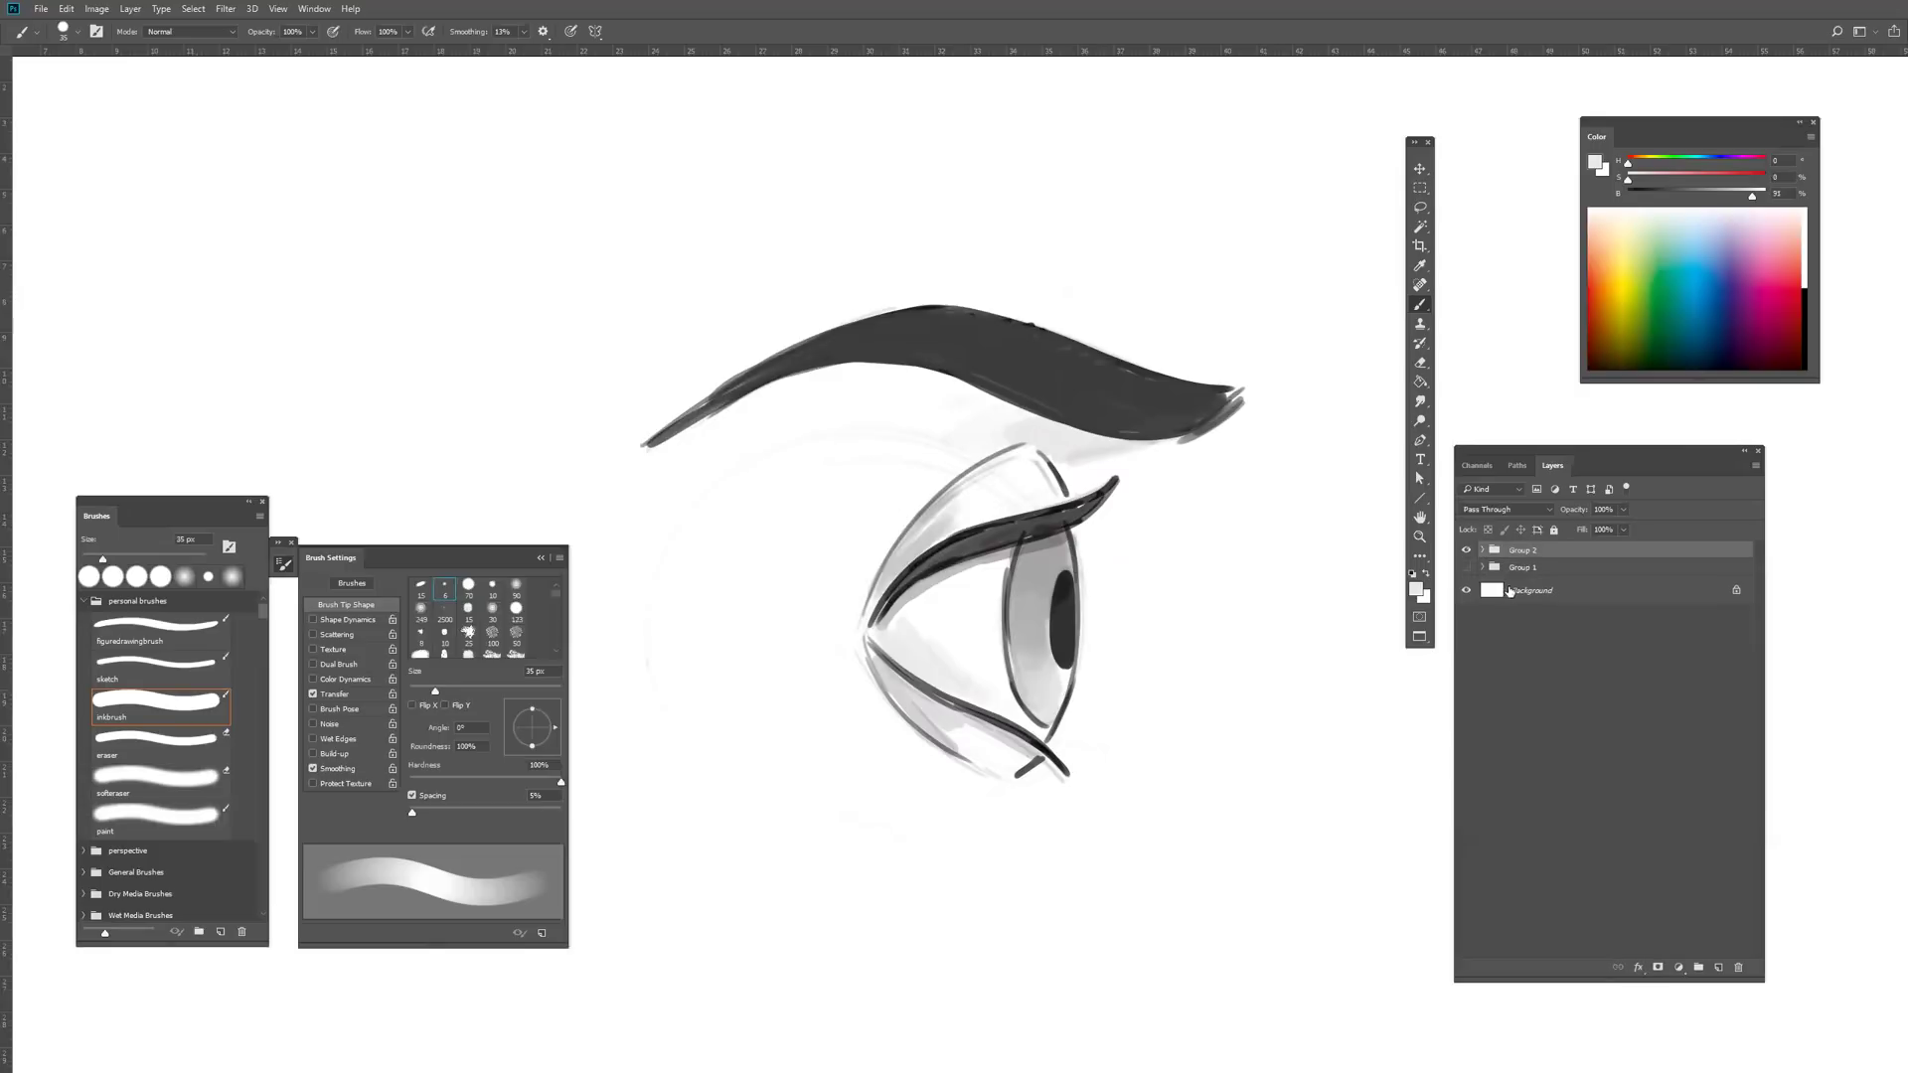
pyautogui.click(1467, 551)
pyautogui.press('v')
pyautogui.moveTo(924, 627)
pyautogui.mouseDown()
pyautogui.moveTo(1222, 641)
pyautogui.moveTo(932, 633)
pyautogui.mouseUp()
pyautogui.press('Tab')
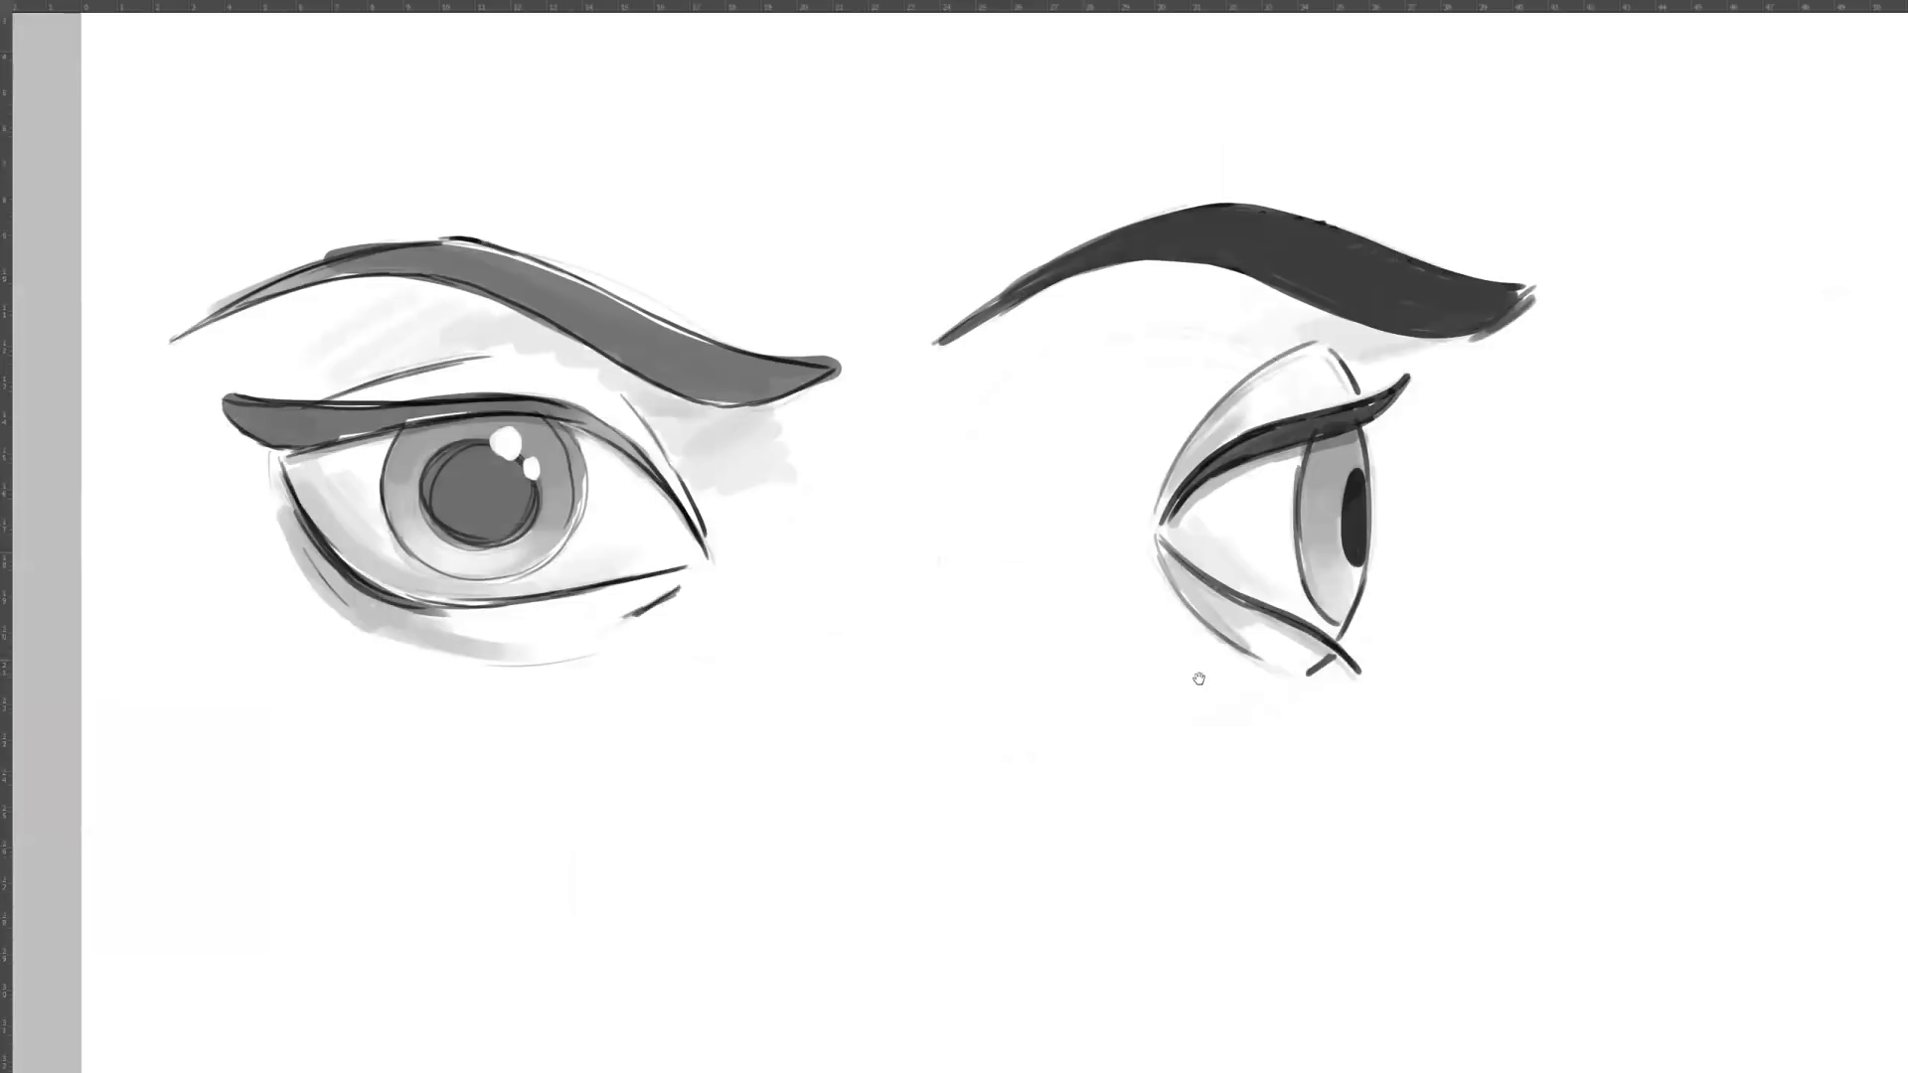
pyautogui.scroll(1, 1237, 794)
pyautogui.scroll(2, 1237, 795)
pyautogui.scroll(3, 1163, 749)
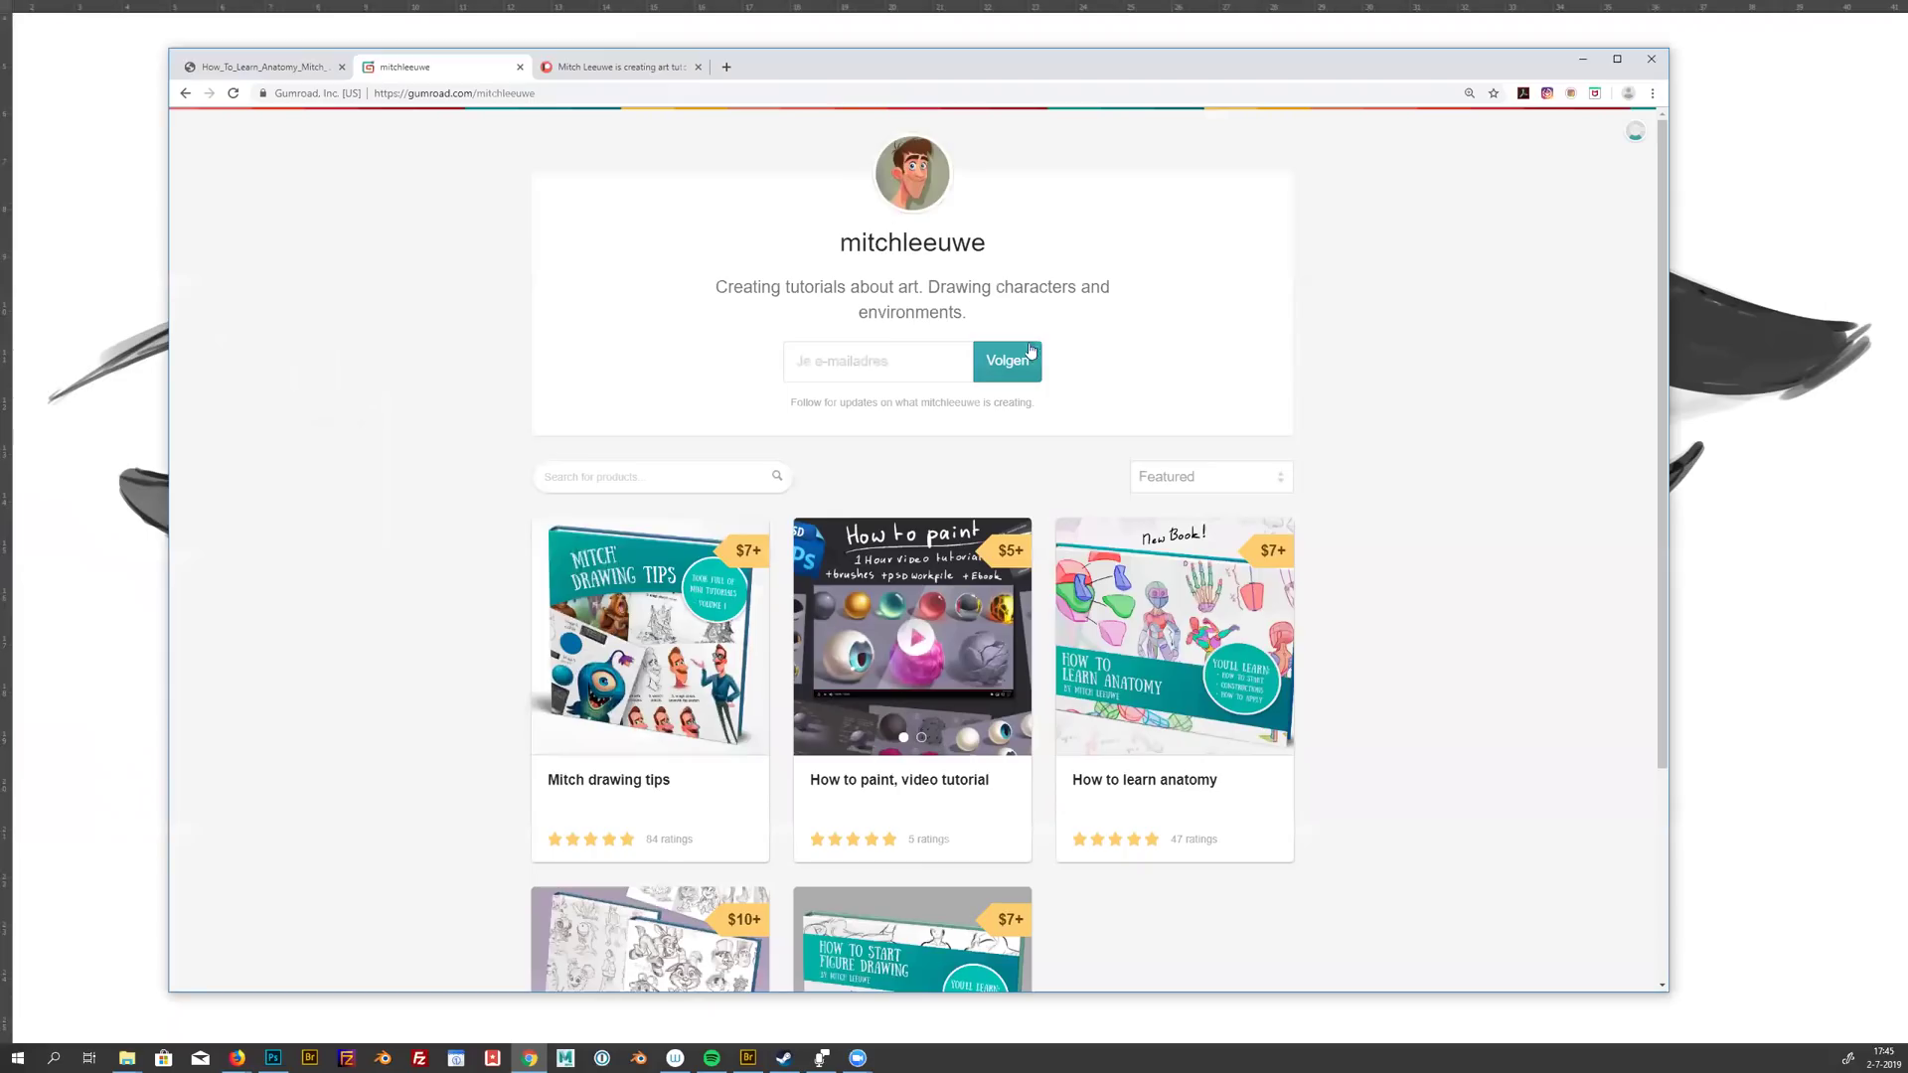
pyautogui.scroll(-2, 981, 447)
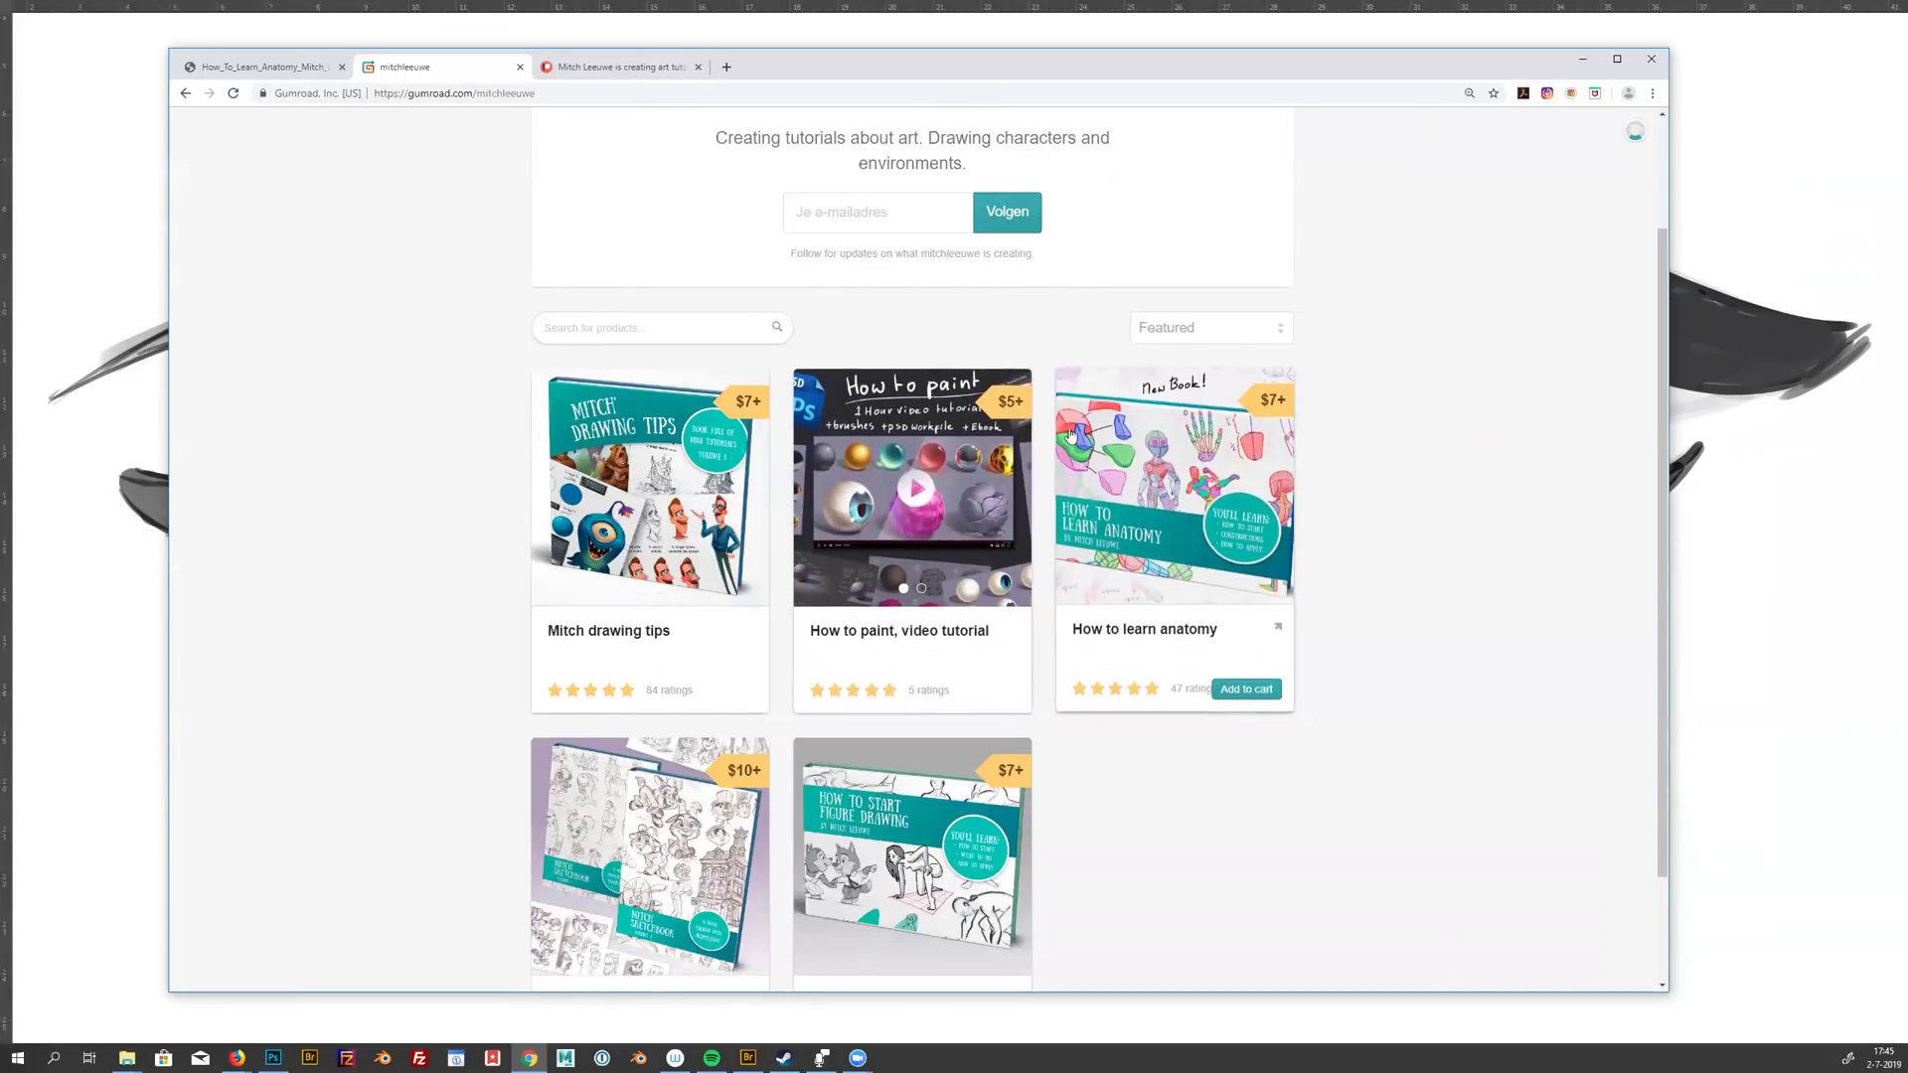
# Step: Browse the artist's Patreon tutorials page in Chrome, then minimize Chrome to return to the drawings
pyautogui.click(621, 66)
pyautogui.scroll(-2, 791, 299)
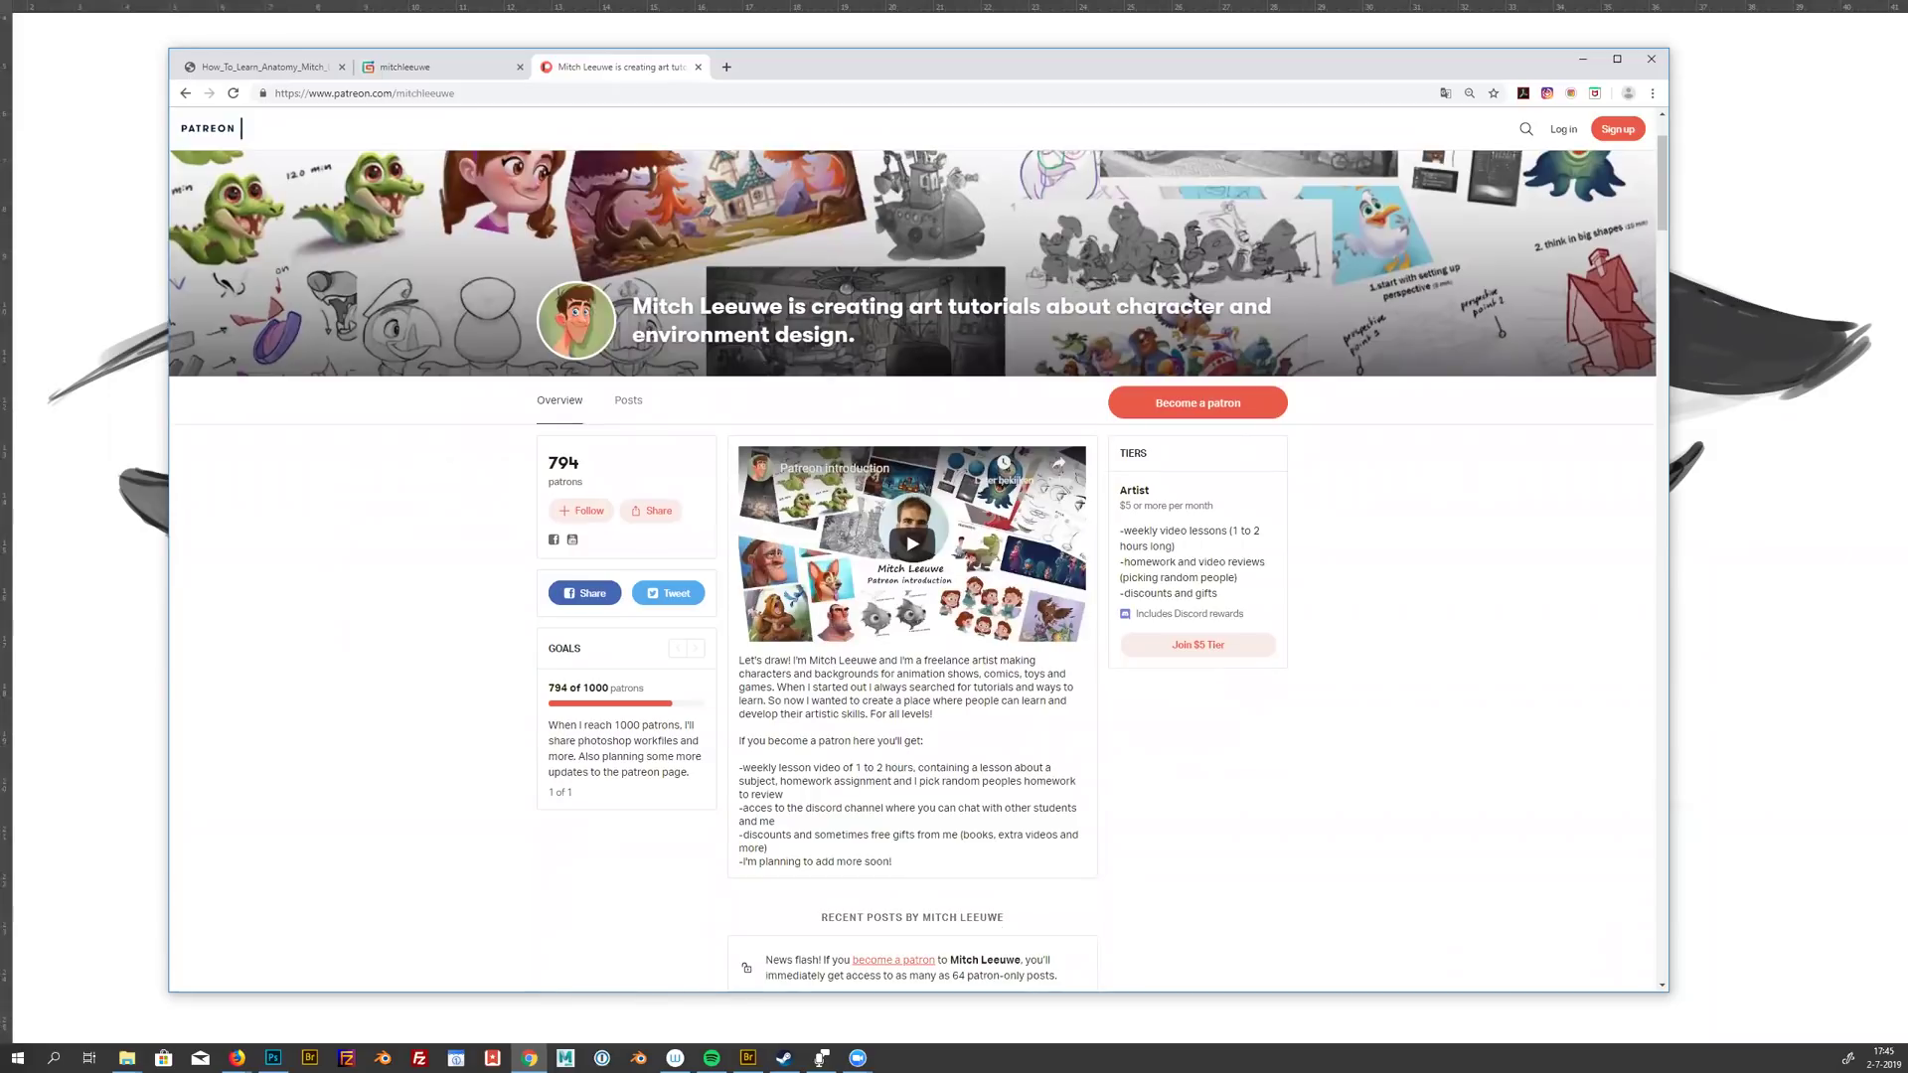
pyautogui.scroll(-4, 848, 382)
pyautogui.scroll(-3, 850, 373)
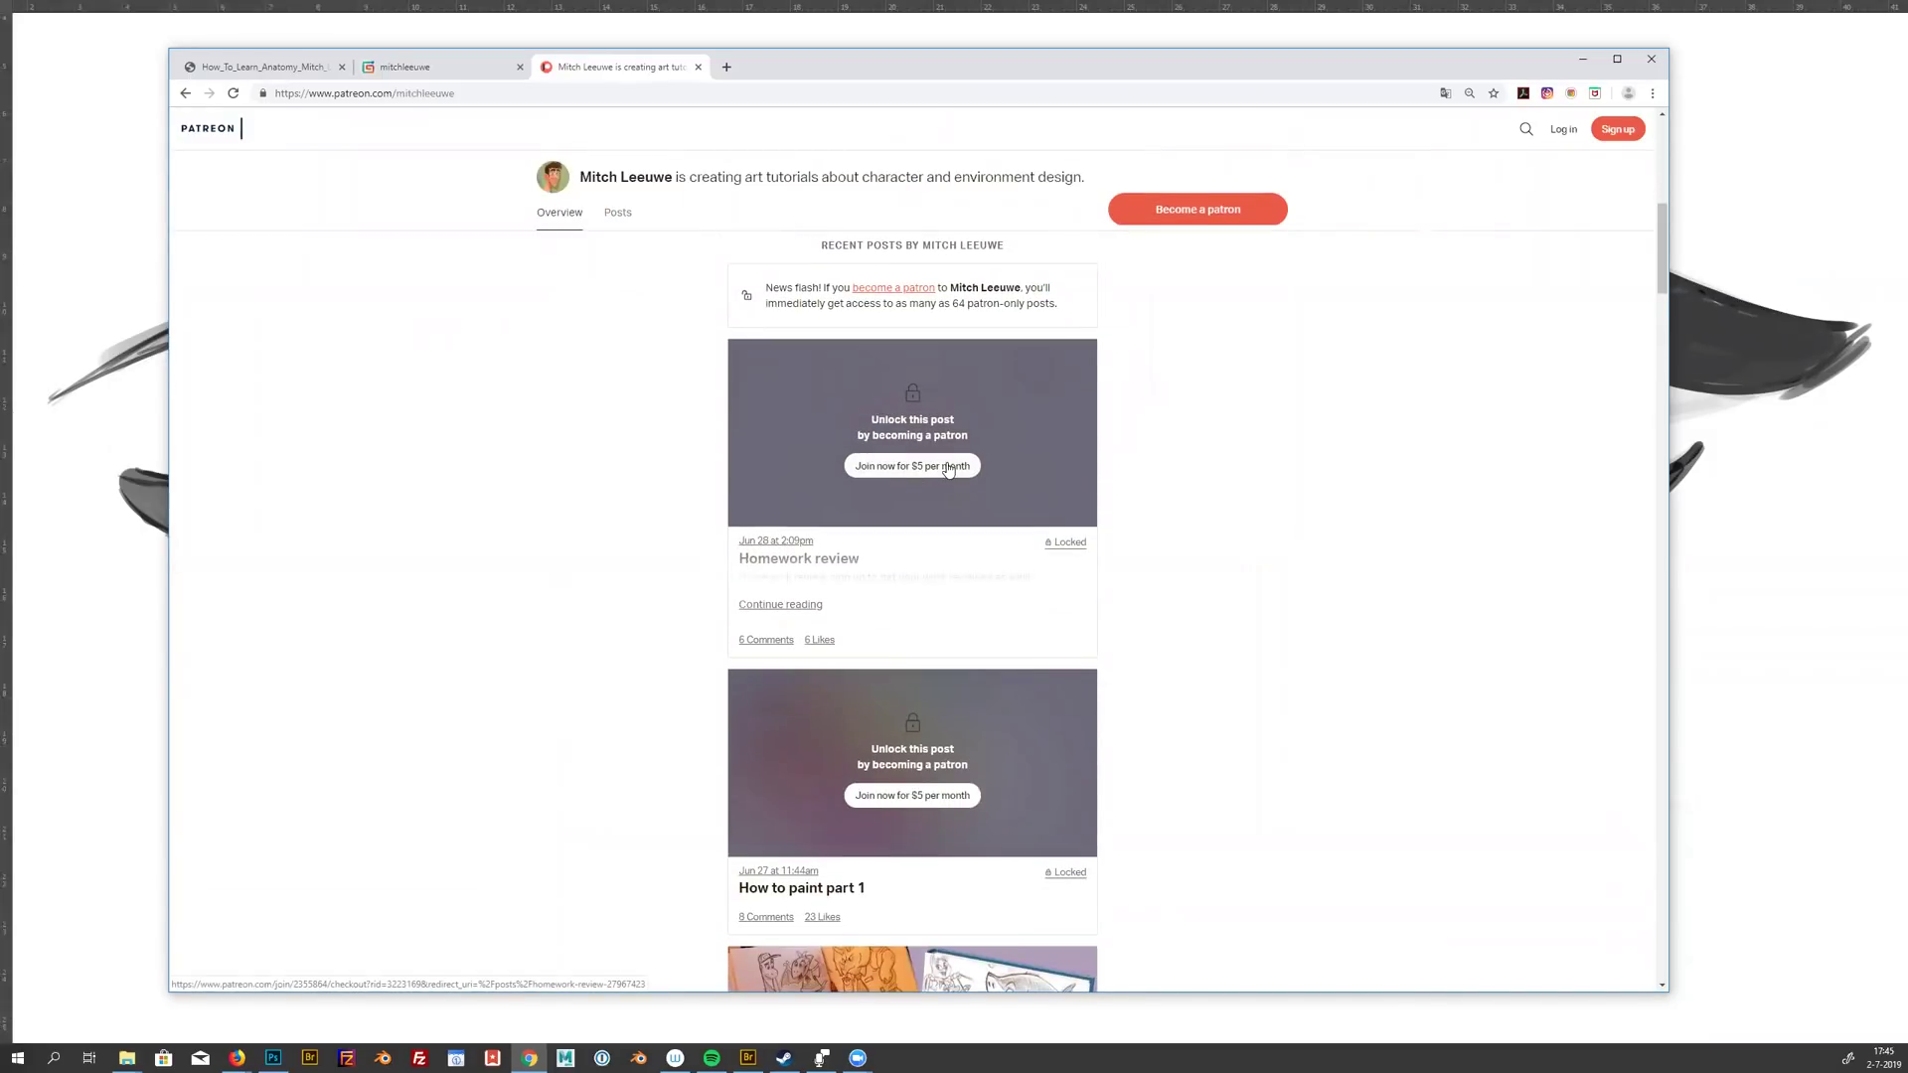
pyautogui.scroll(-3, 951, 469)
pyautogui.scroll(4, 952, 470)
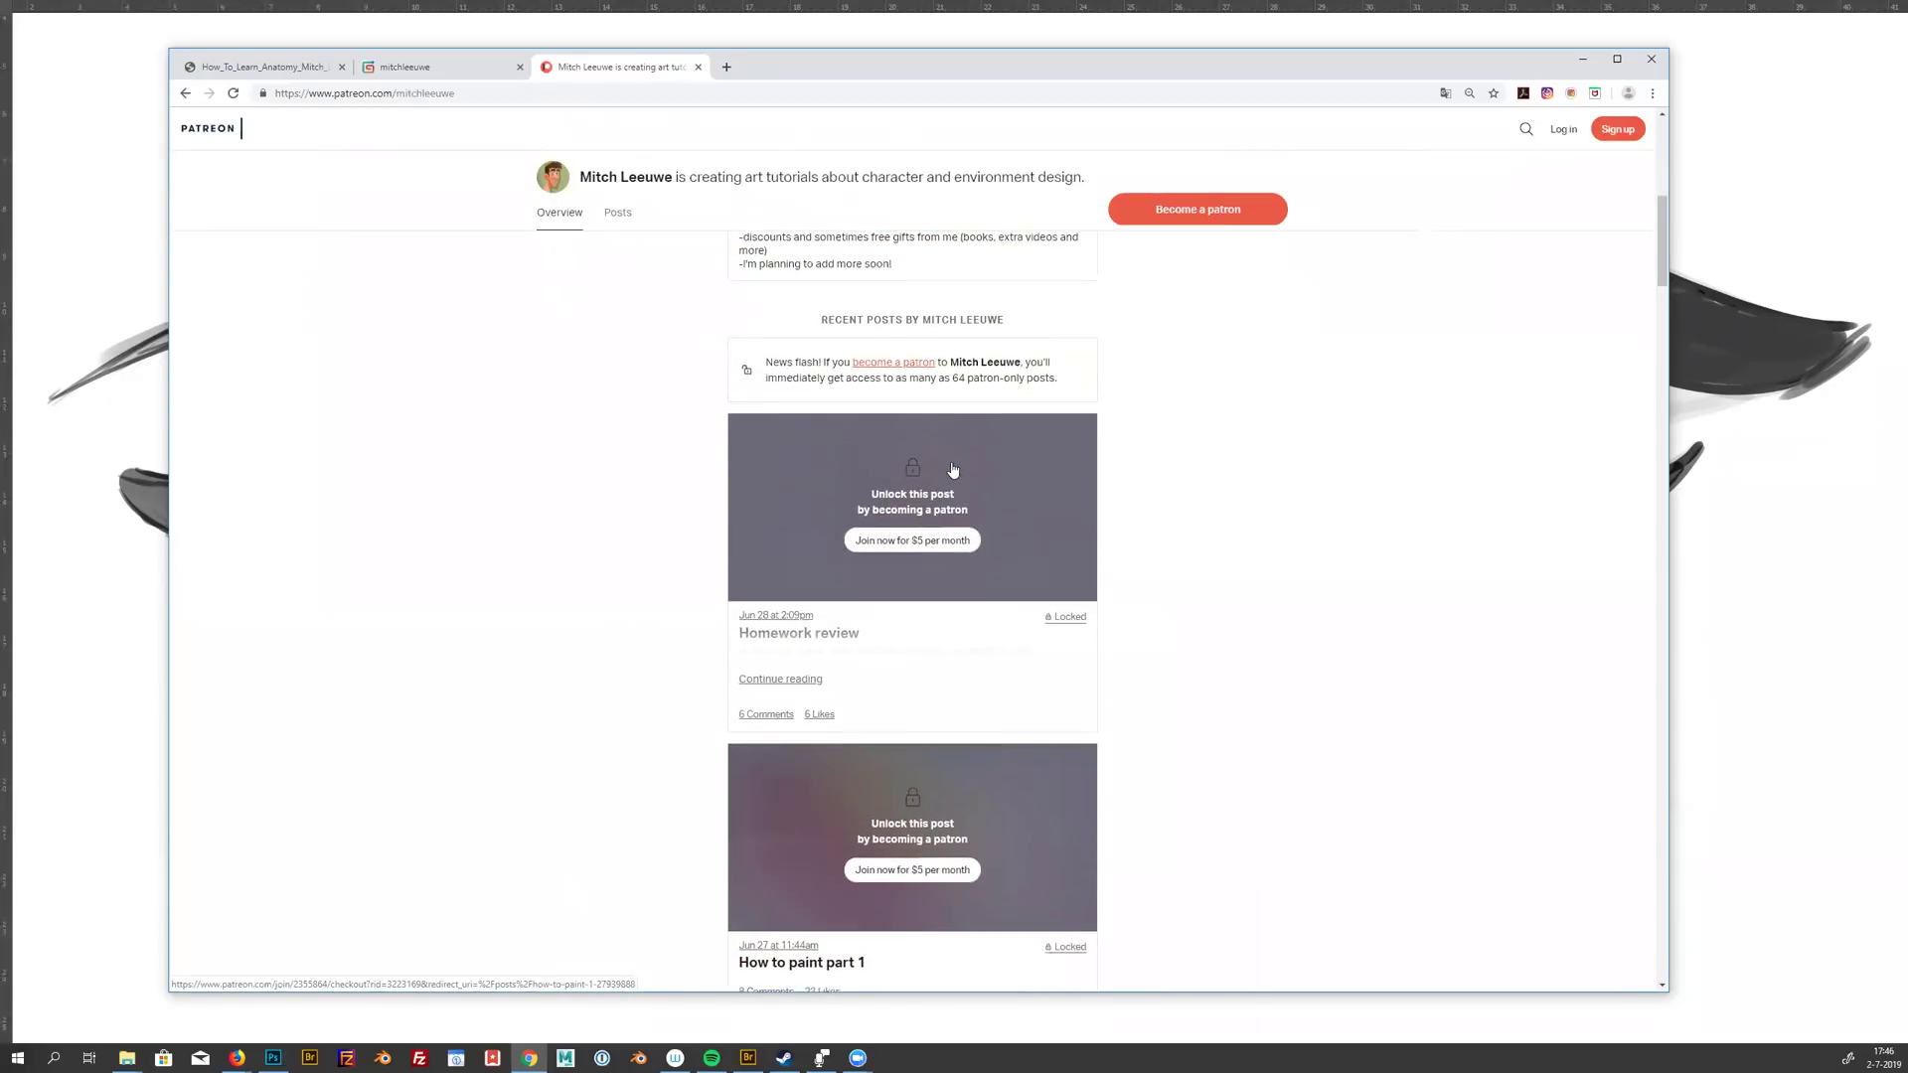
pyautogui.scroll(3, 953, 469)
pyautogui.scroll(2, 953, 469)
pyautogui.scroll(-2, 953, 470)
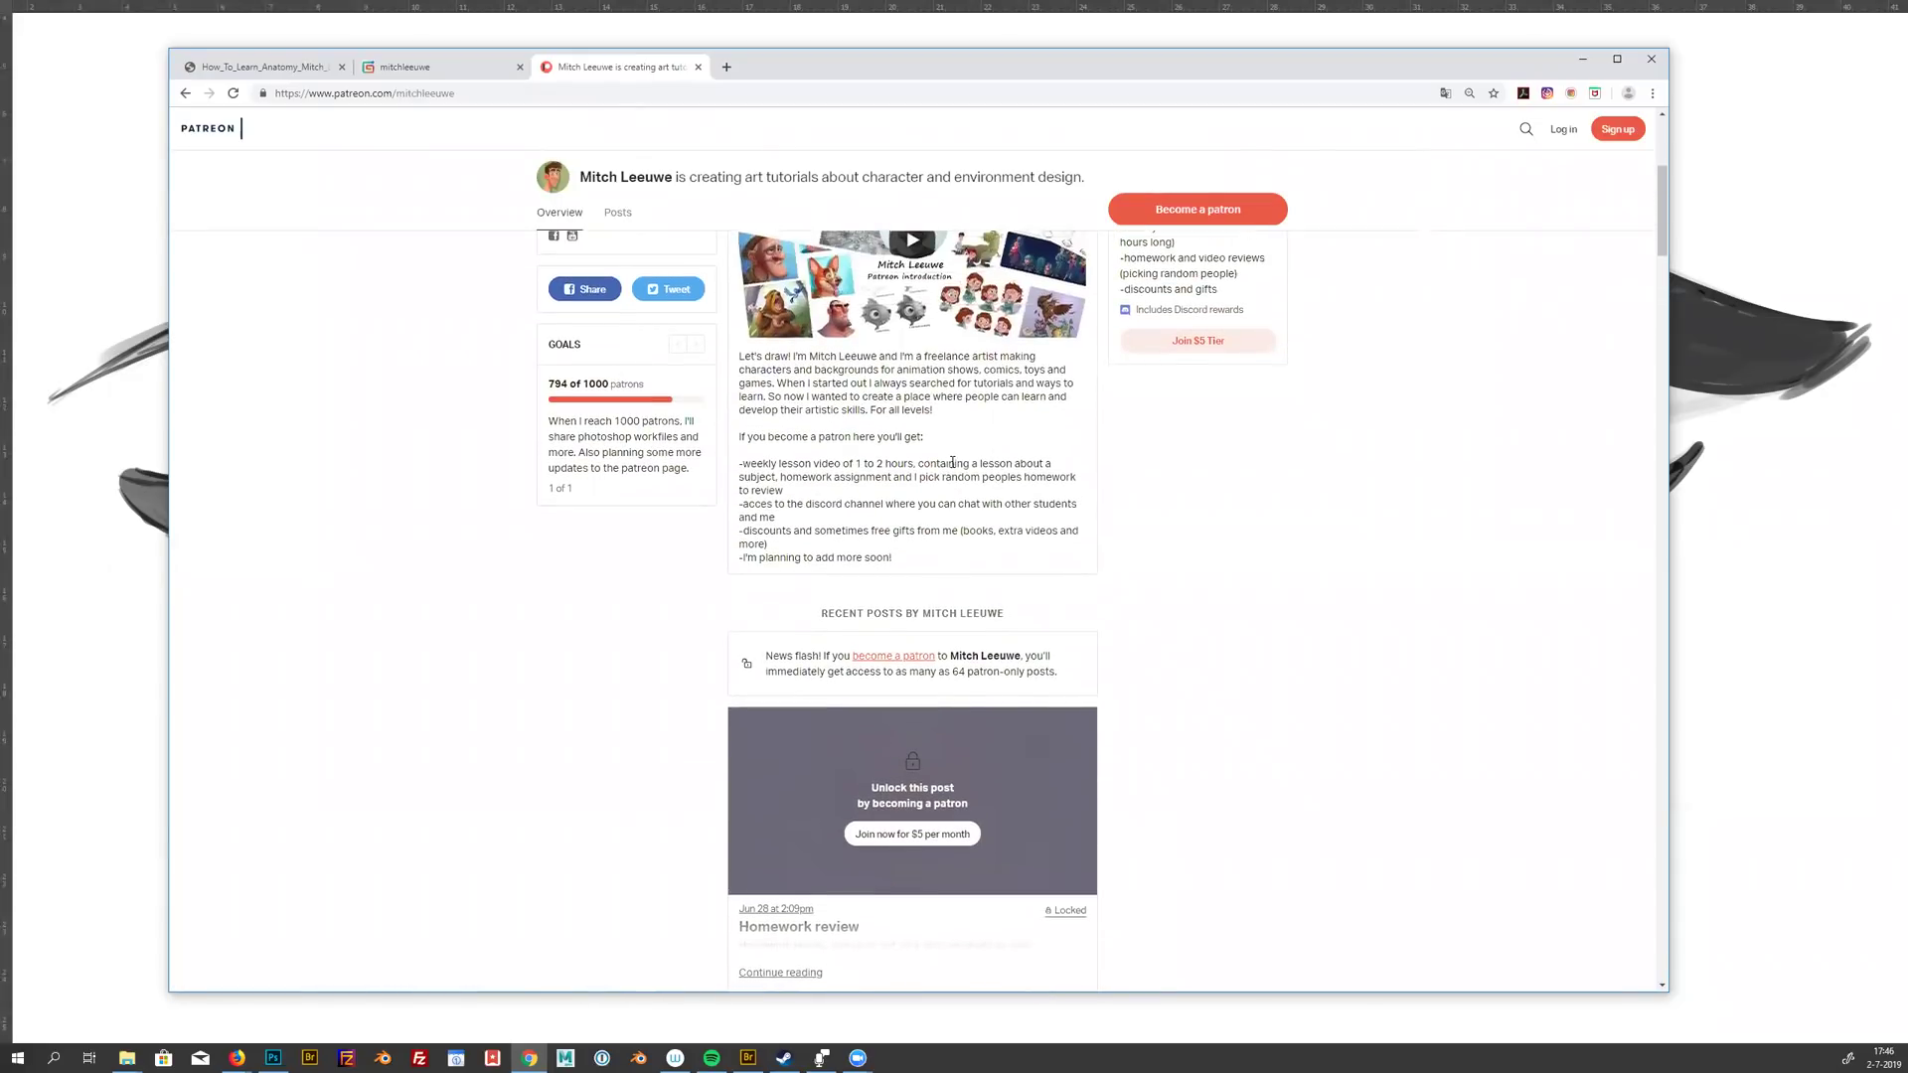
pyautogui.scroll(-2, 953, 470)
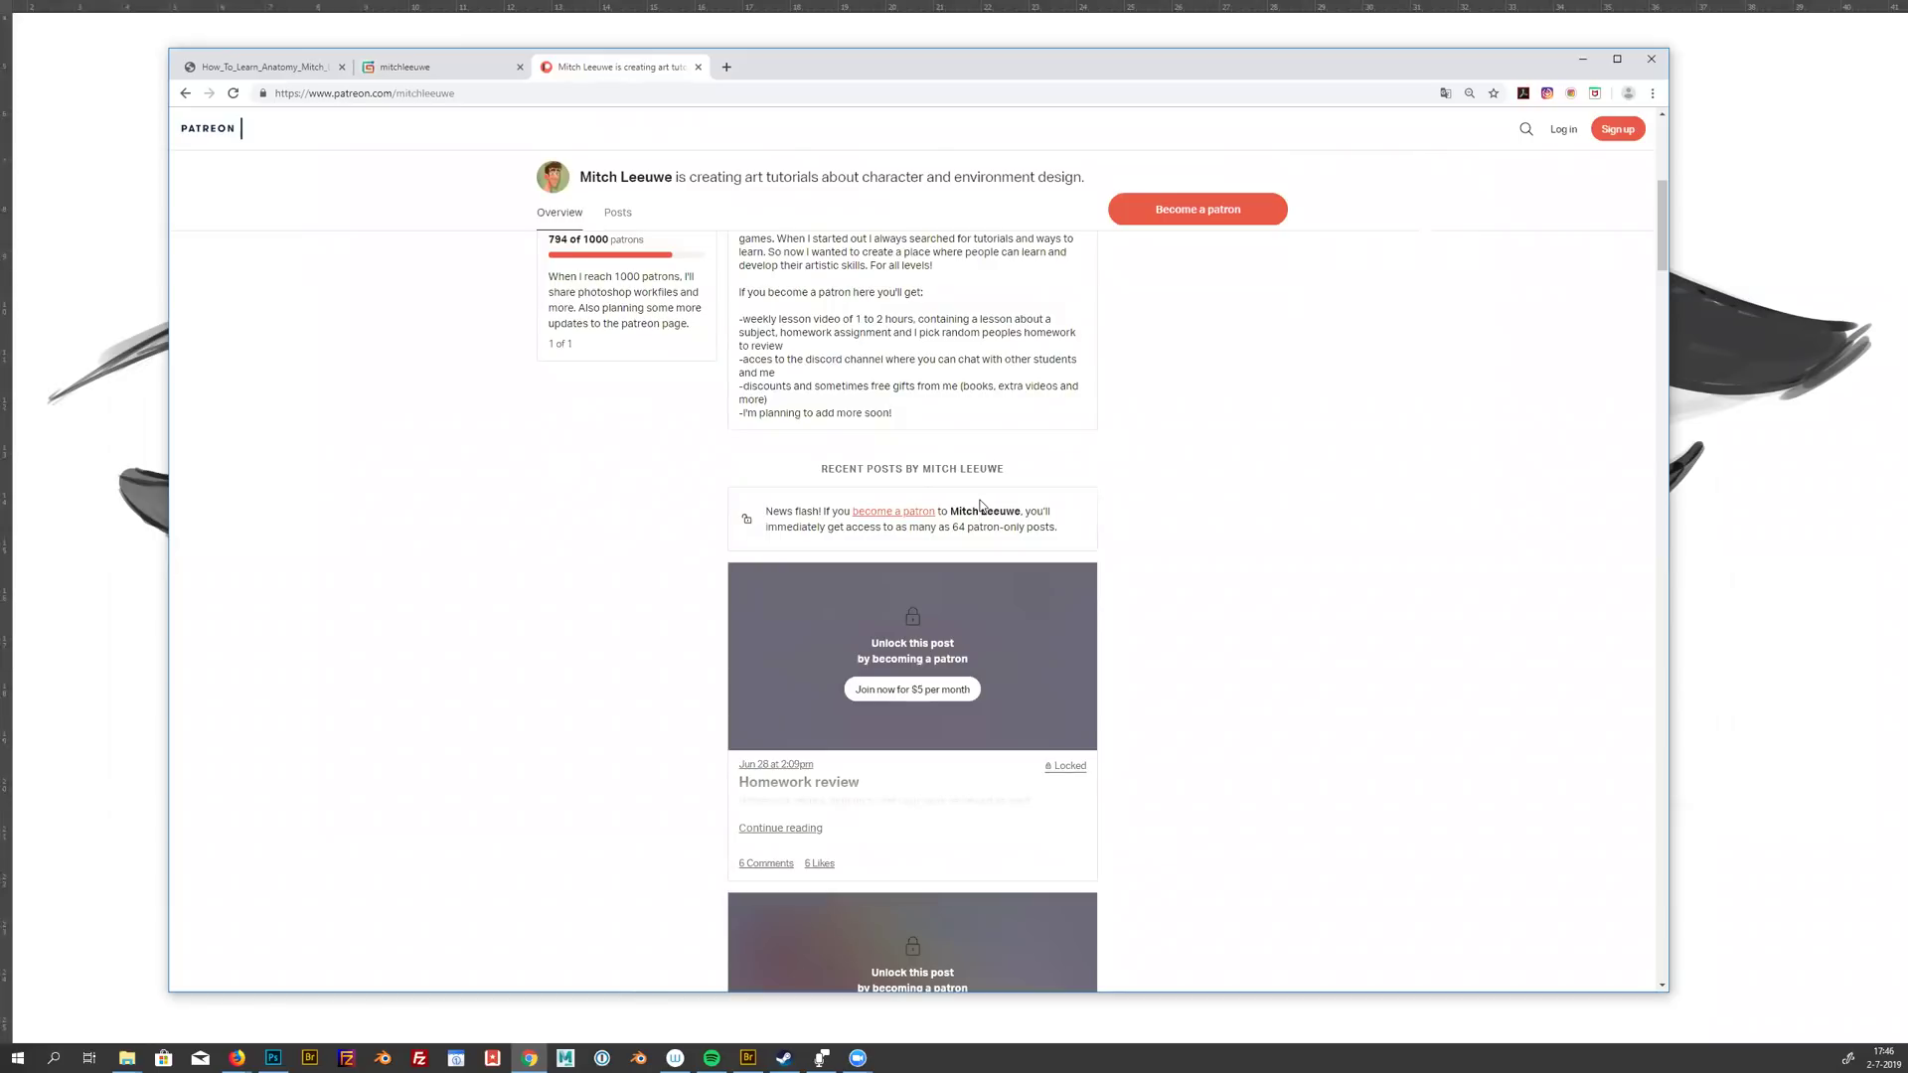
pyautogui.scroll(4, 979, 502)
pyautogui.scroll(5, 979, 477)
pyautogui.scroll(3, 979, 448)
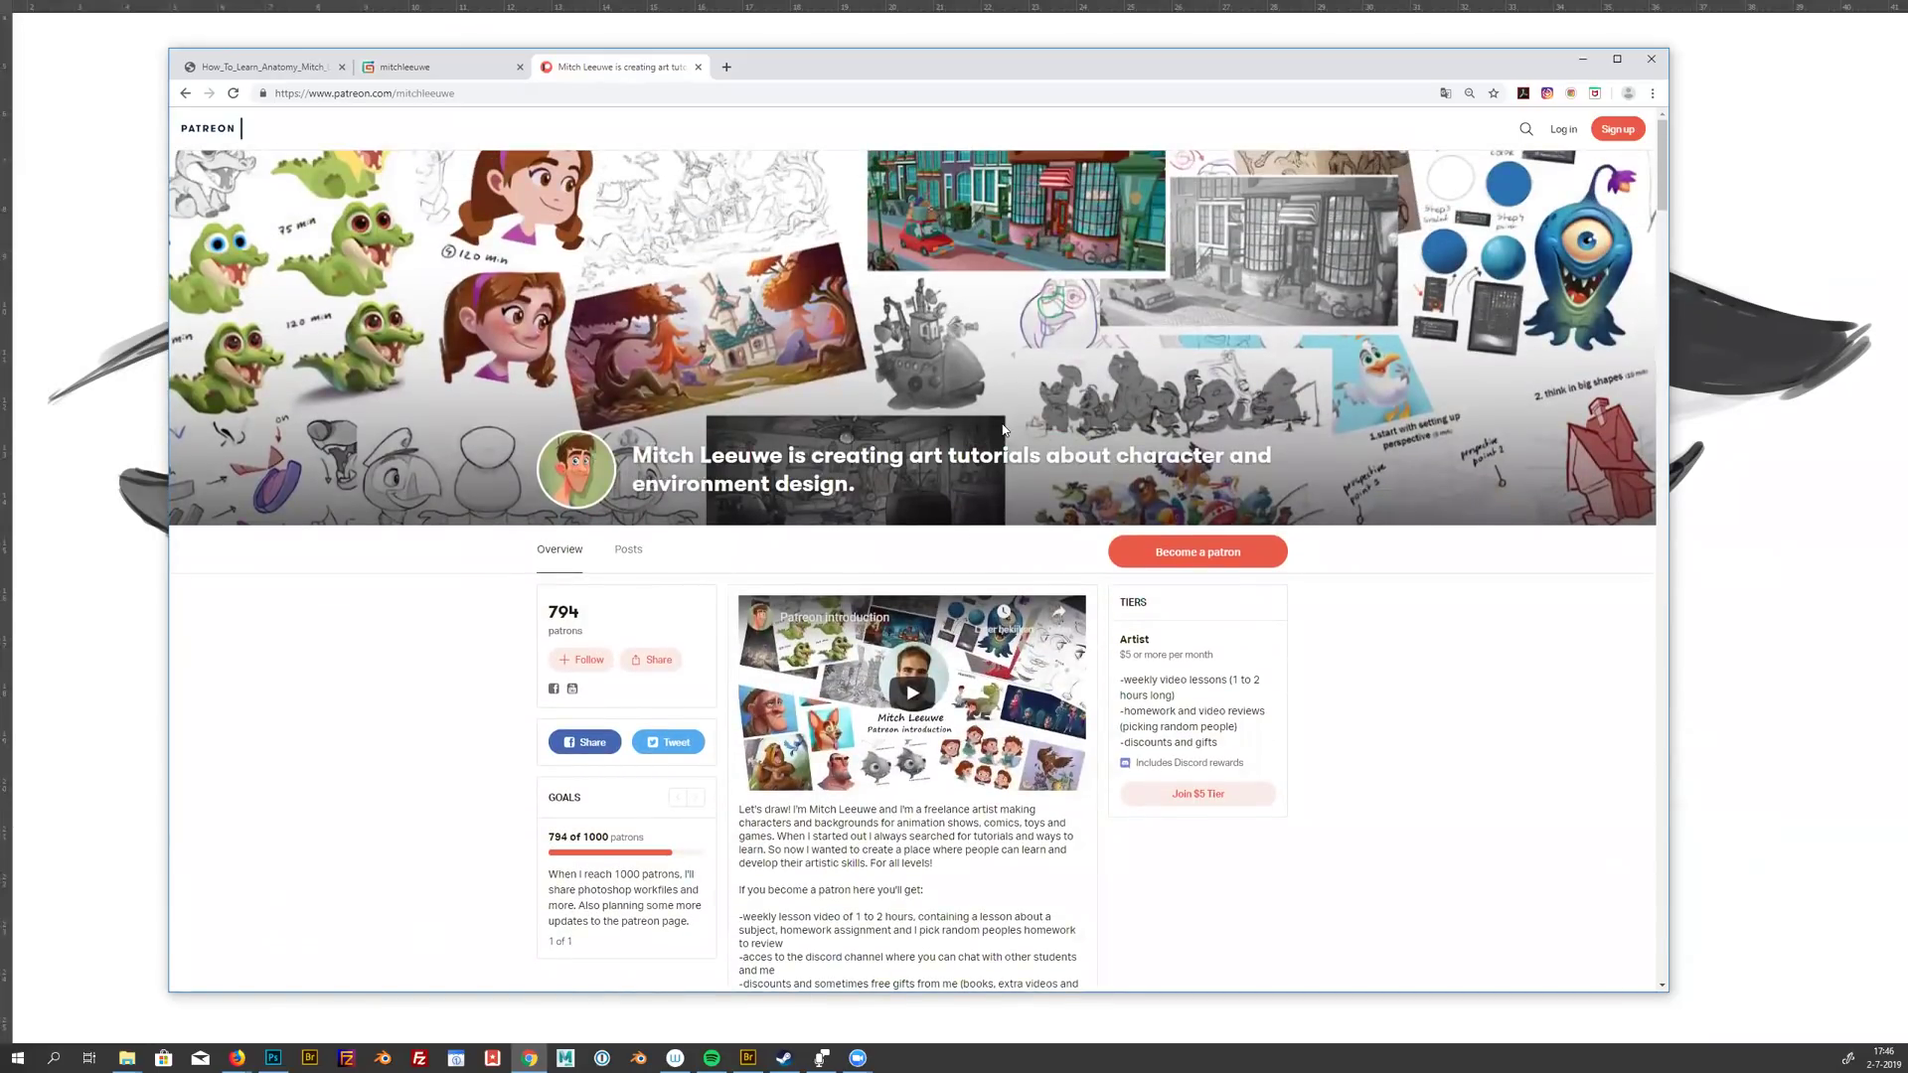
pyautogui.click(1043, 28)
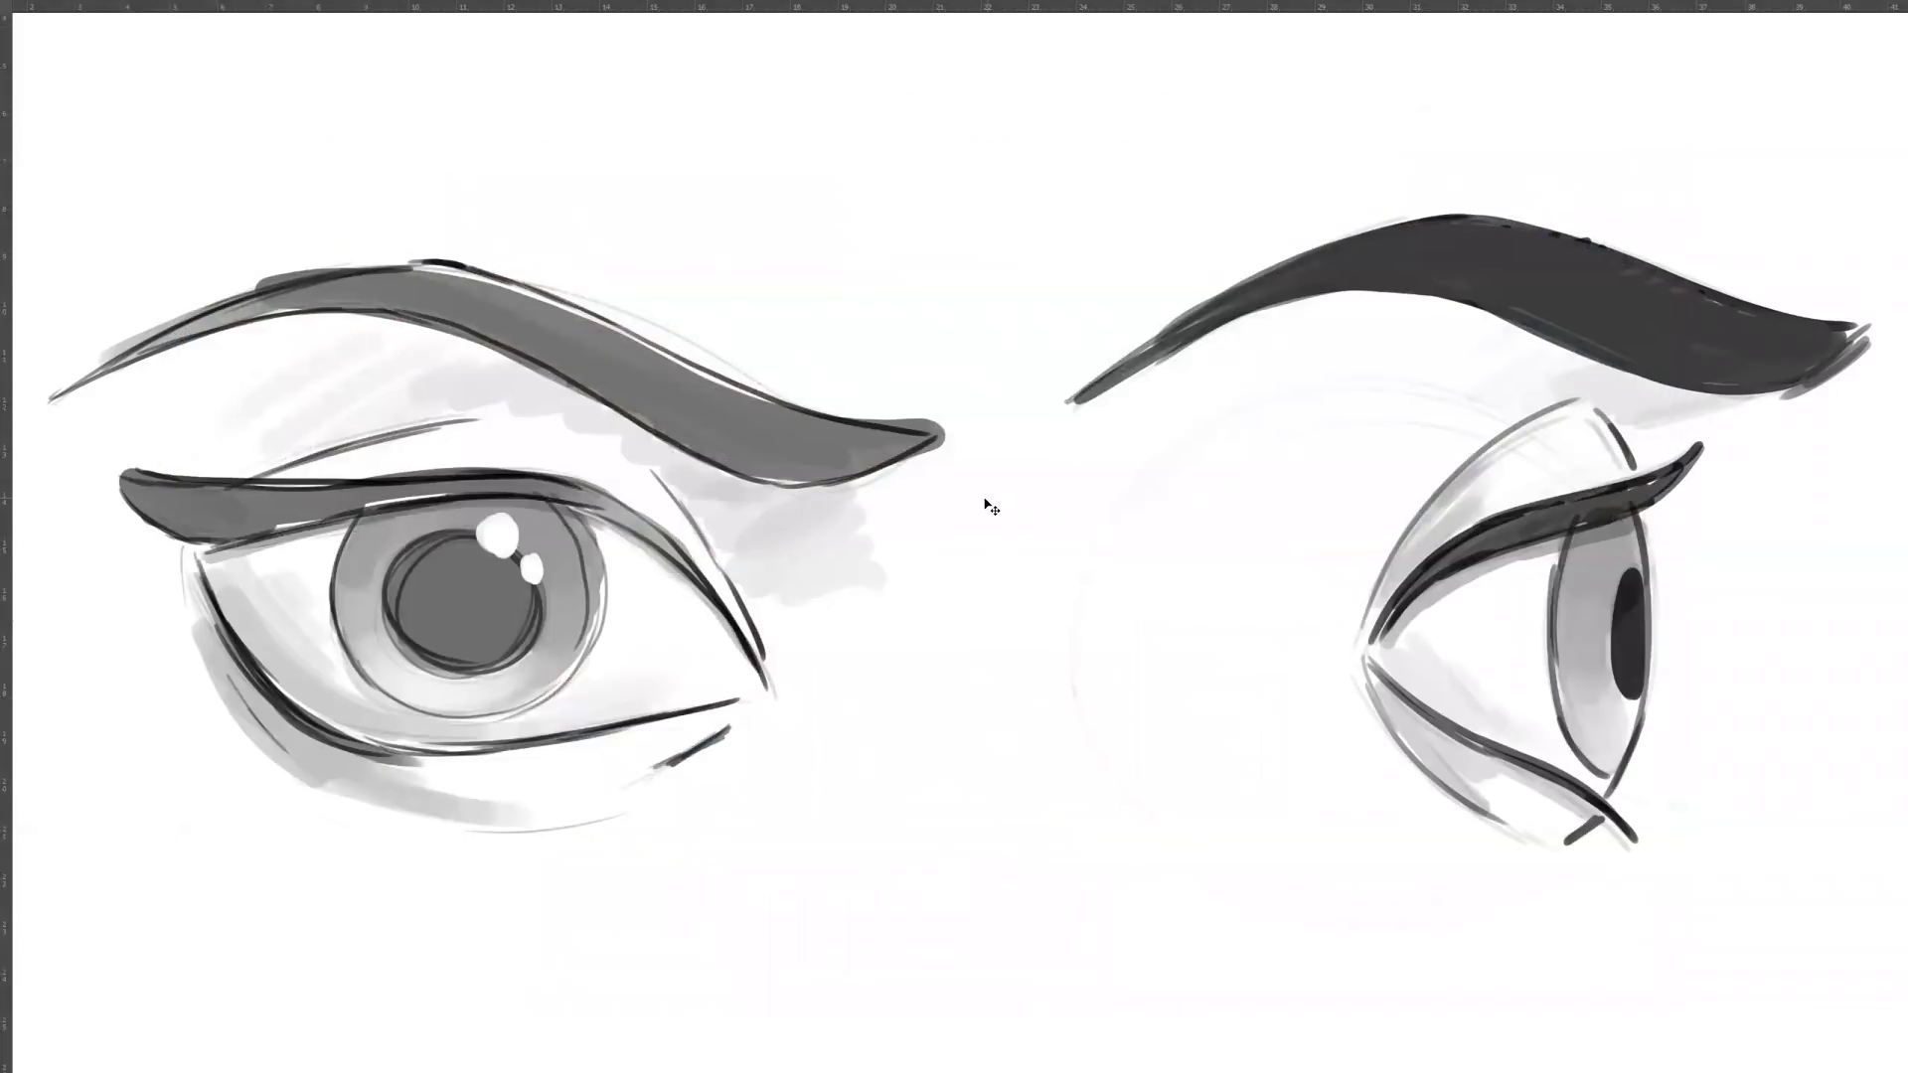
pyautogui.scroll(-2, 996, 502)
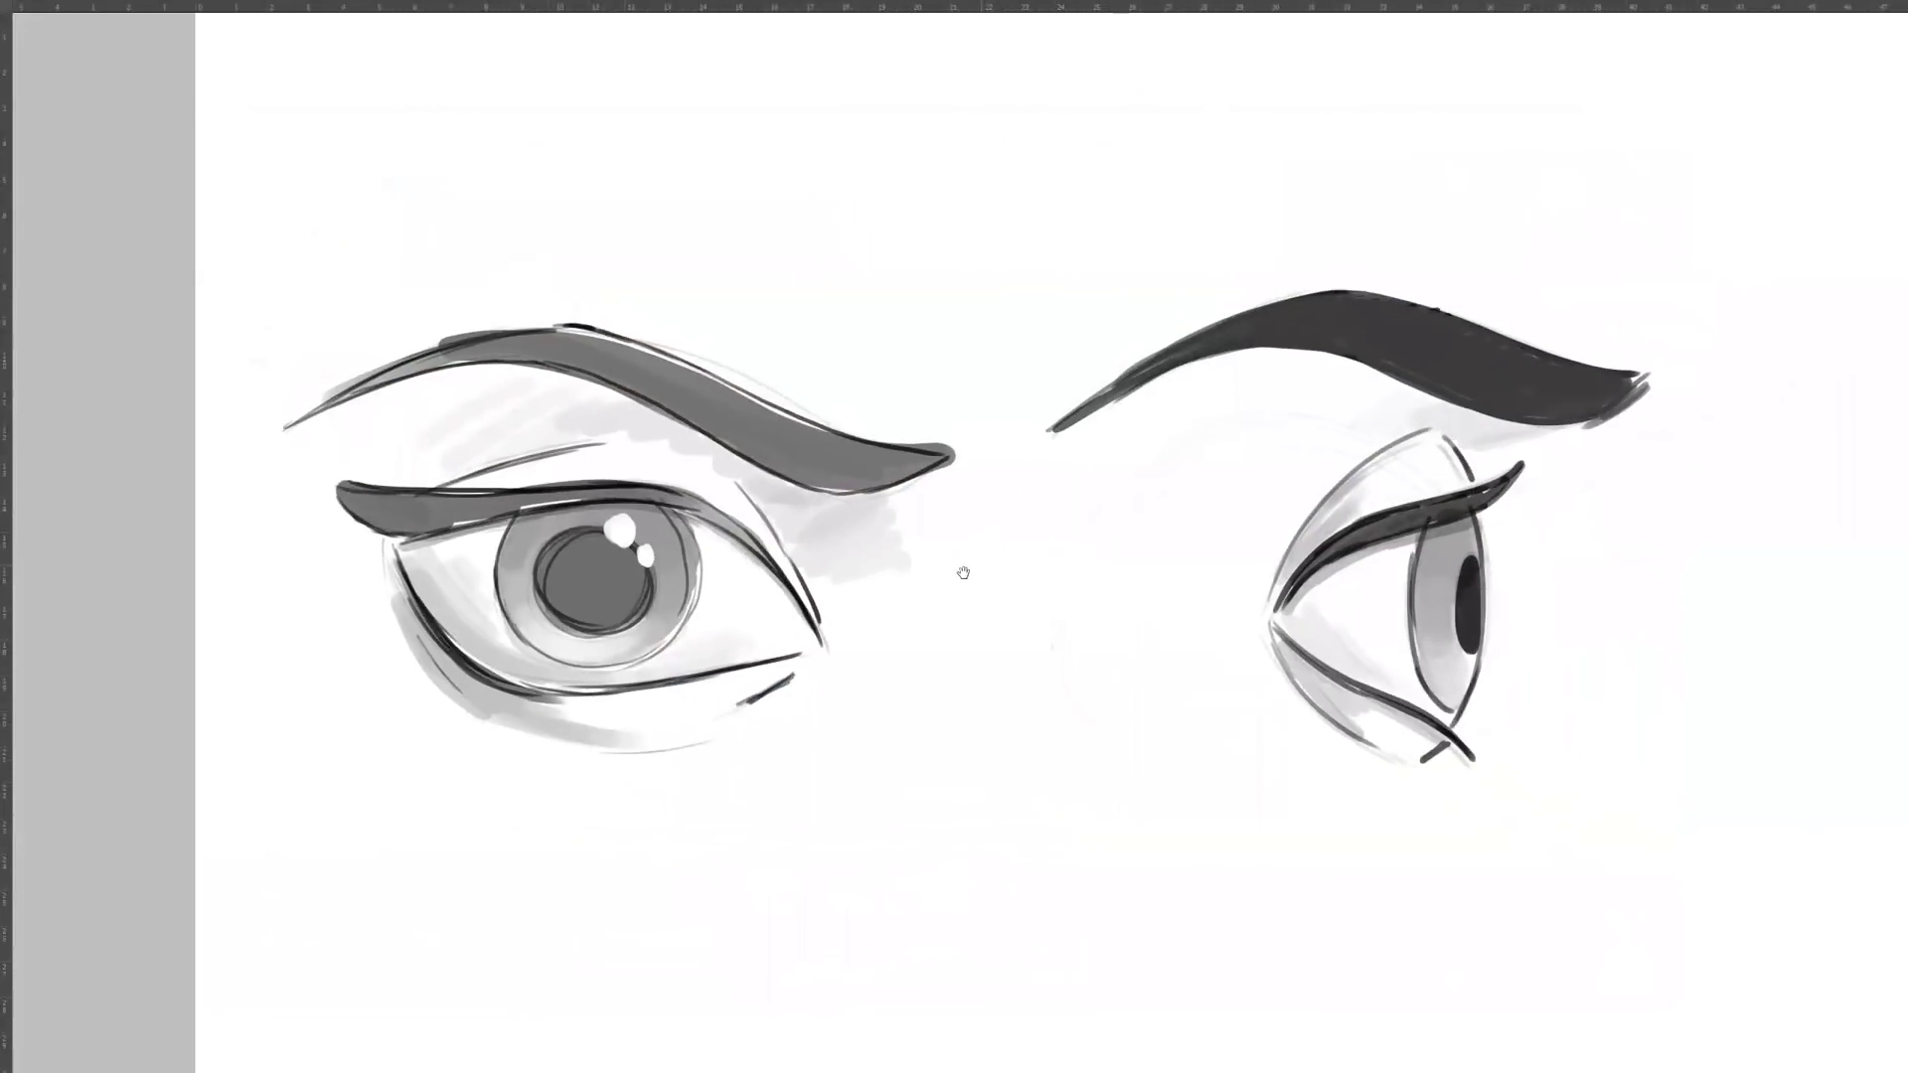
pyautogui.scroll(-2, 984, 552)
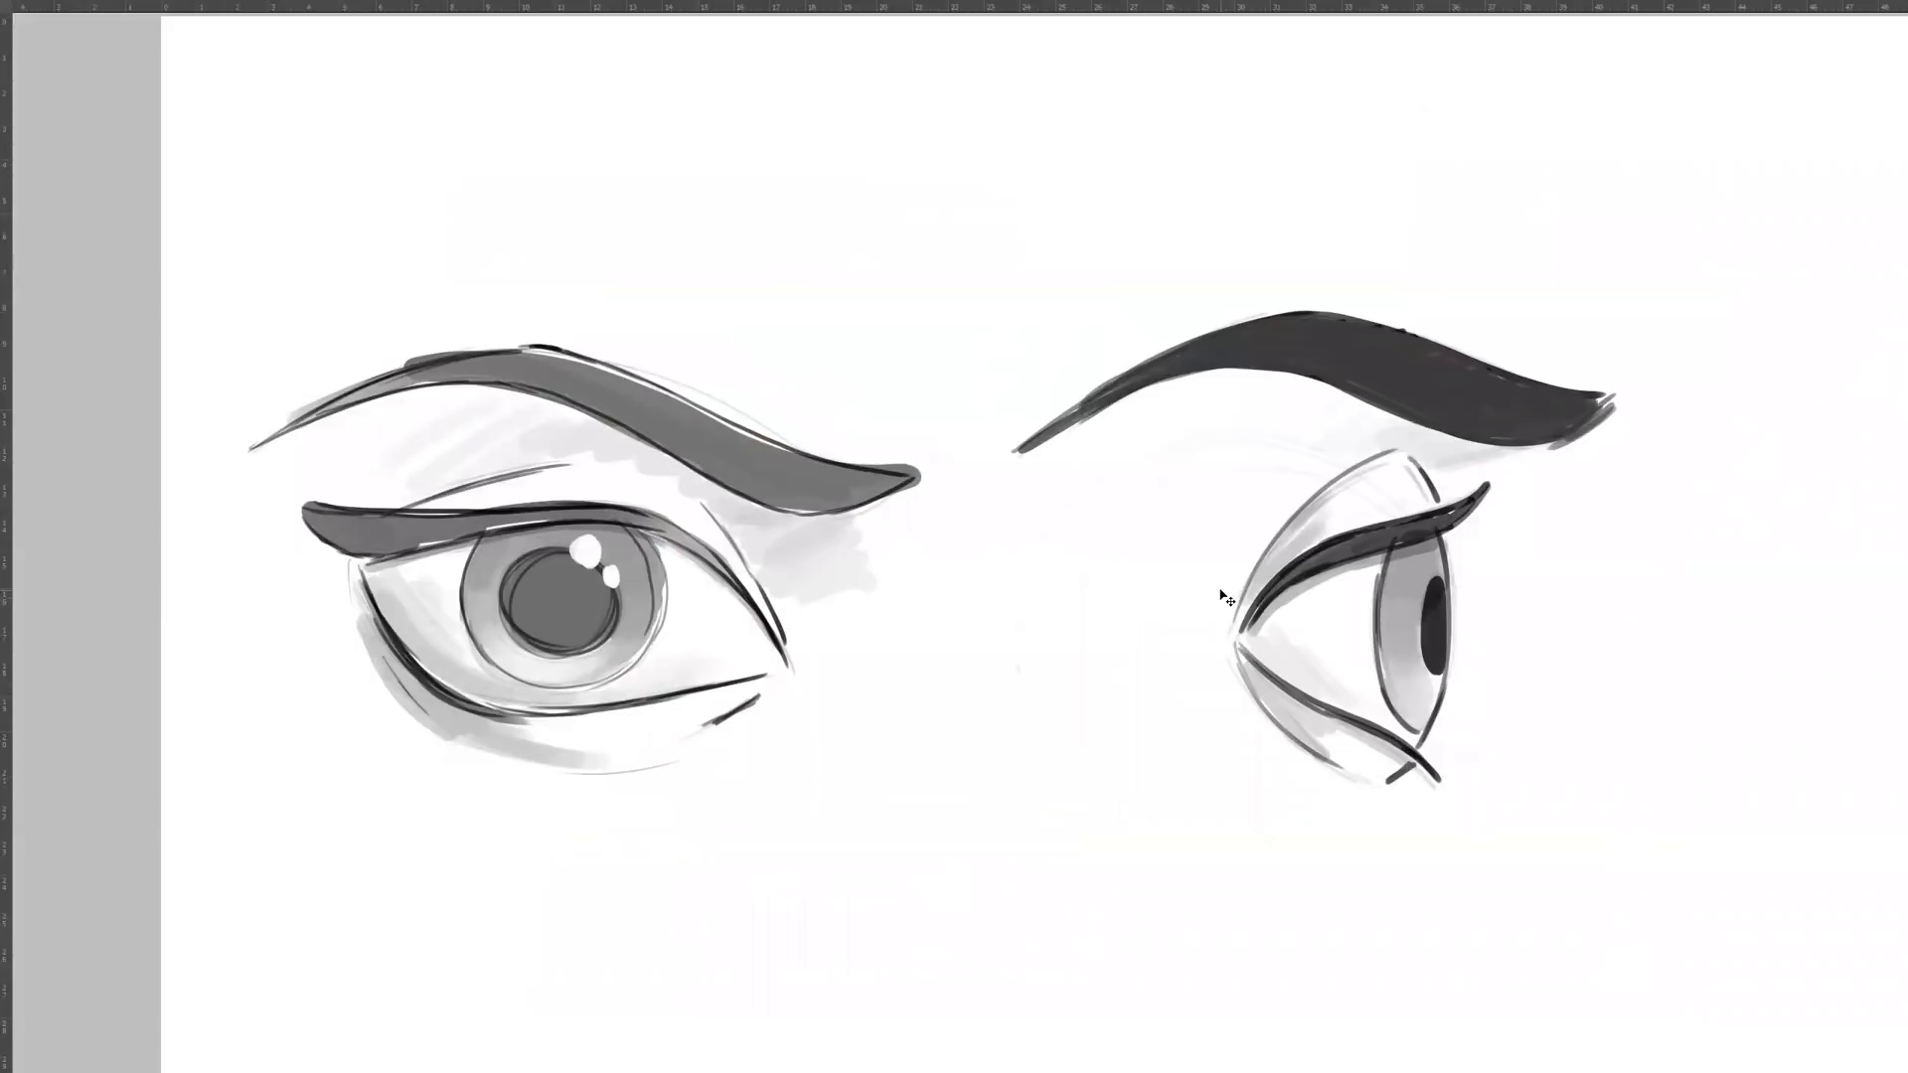